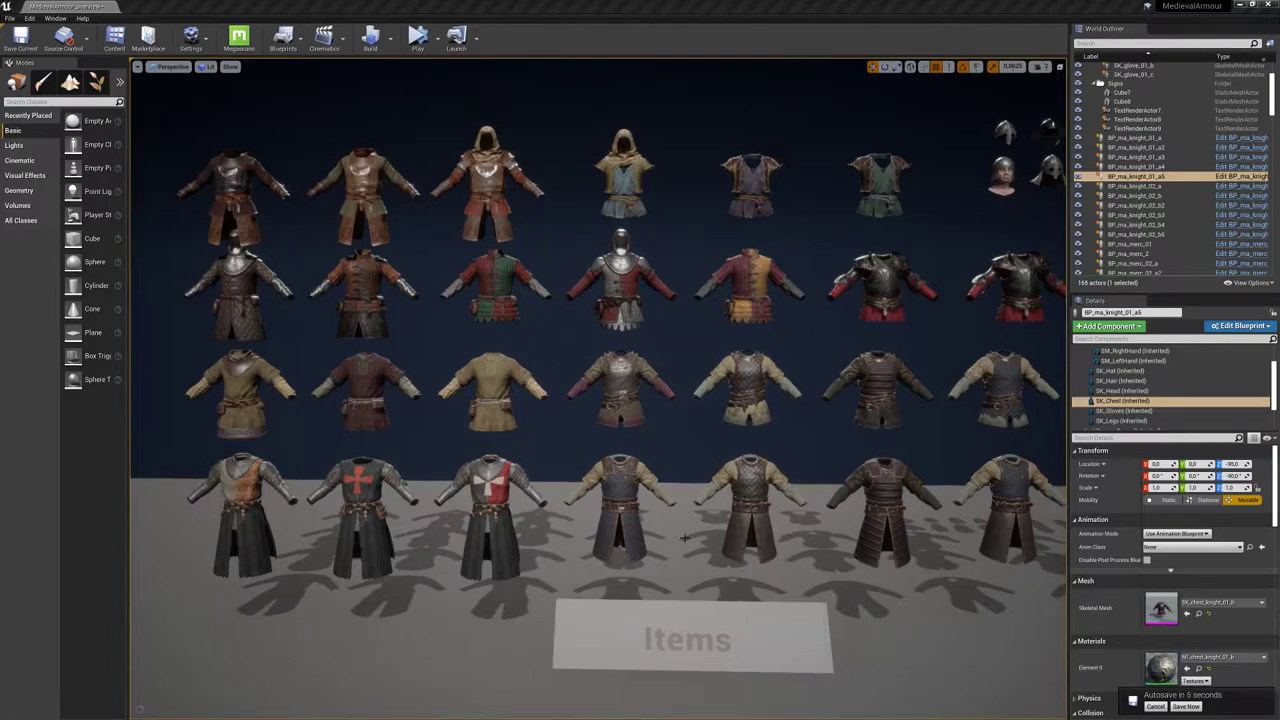
Examine the displayed rows of chest armour and the helmets above them
right_click_drag(711, 540, 728, 508)
key("w")
key("s")
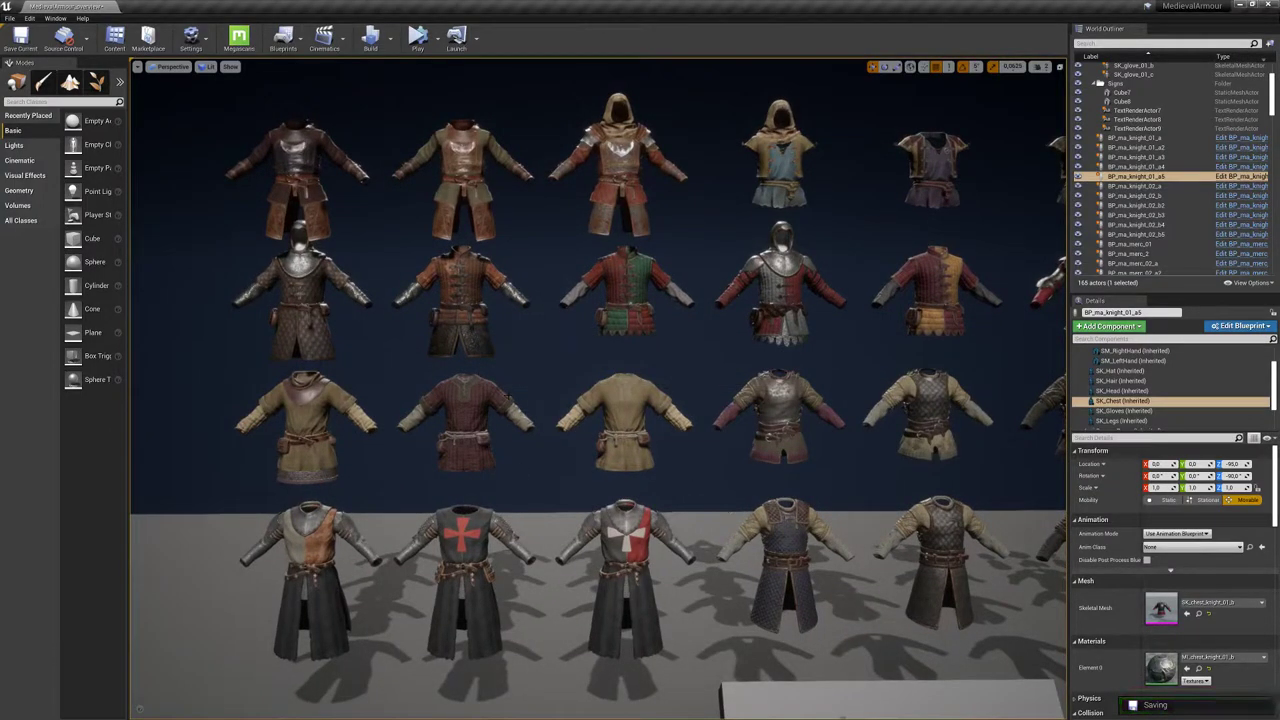
scroll(478, 506, "up", 2)
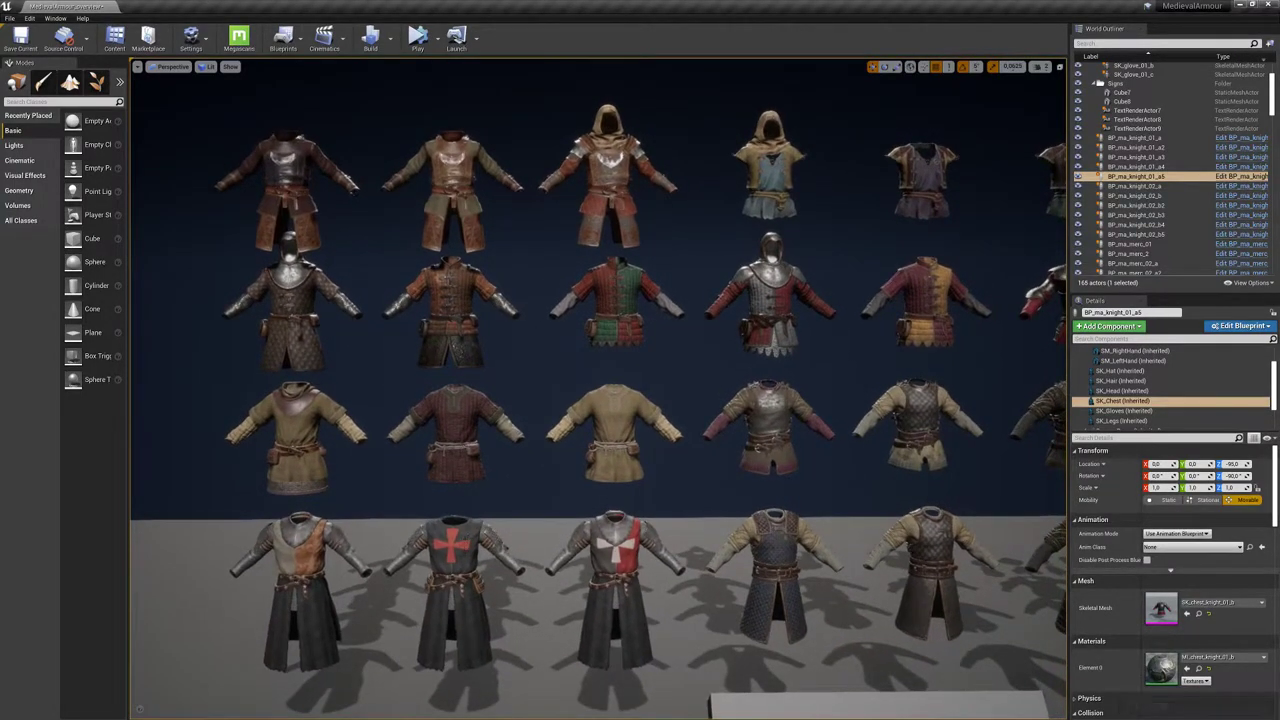
key("w")
right_click_drag(478, 506, 467, 342)
key("d")
key("w")
key("w")
key("d")
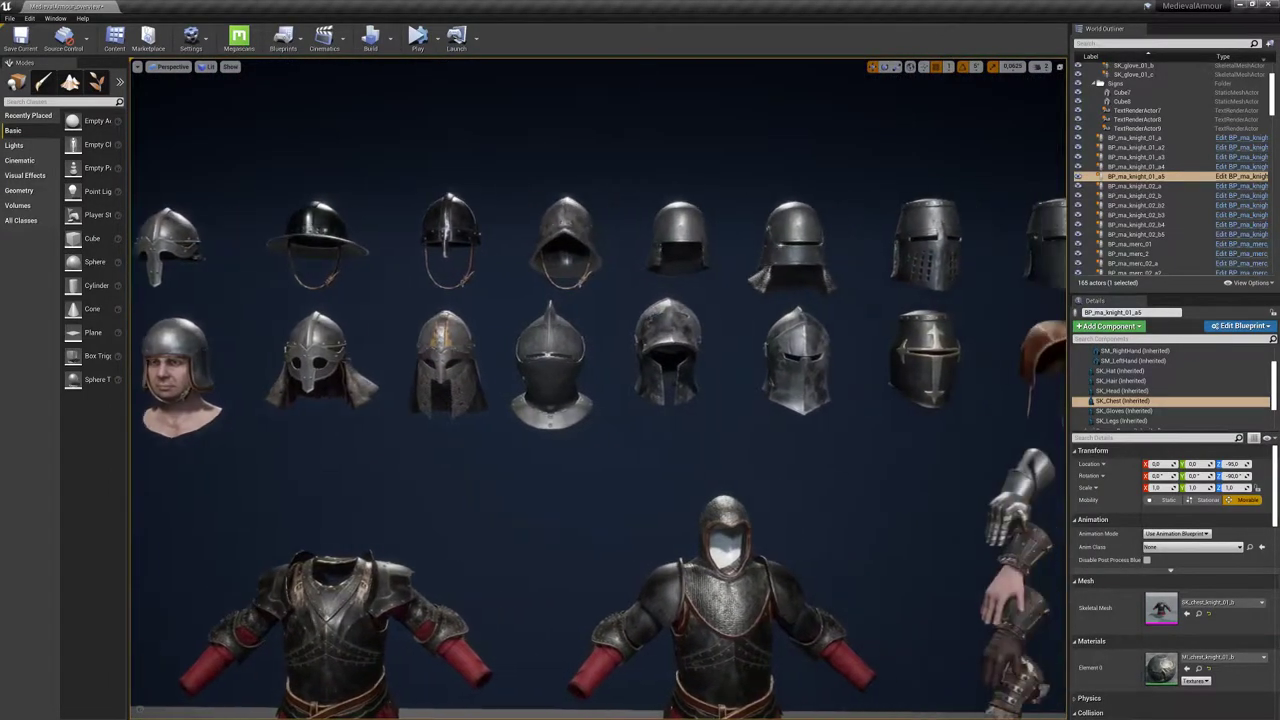
Examine the displayed swords, polearms, gloves and shields
key("d")
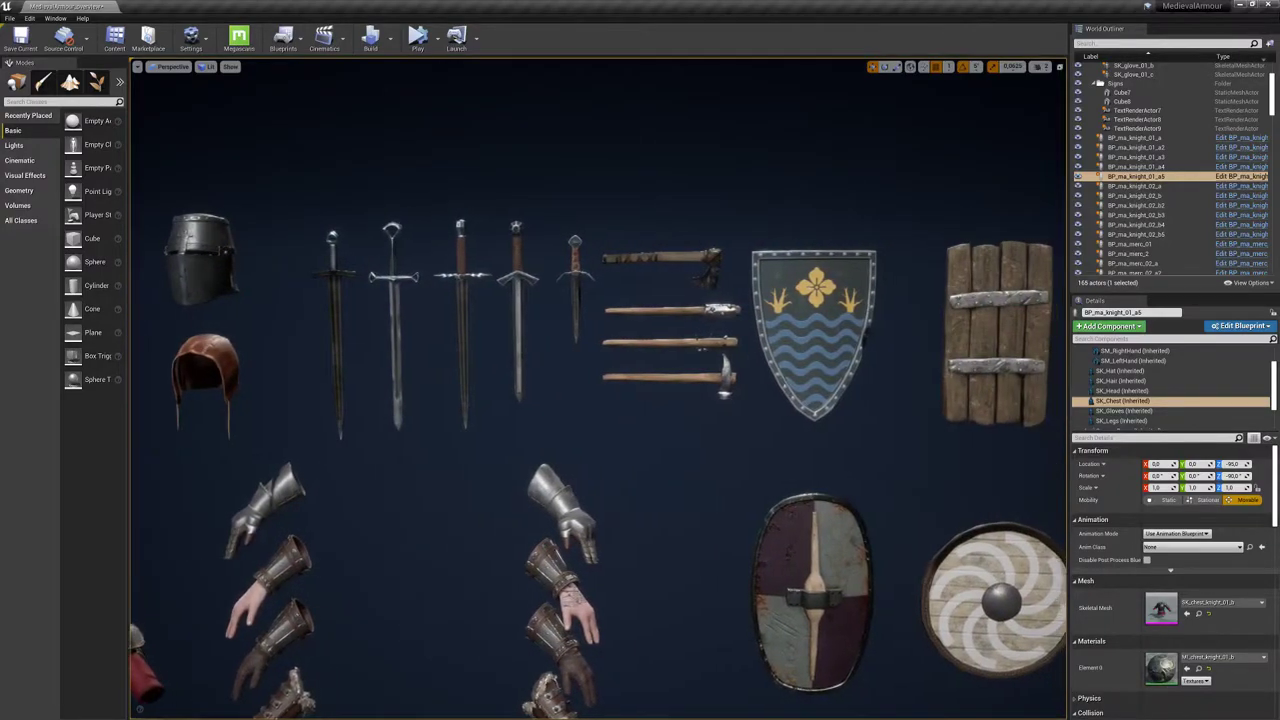
key("q")
key("a")
key("s")
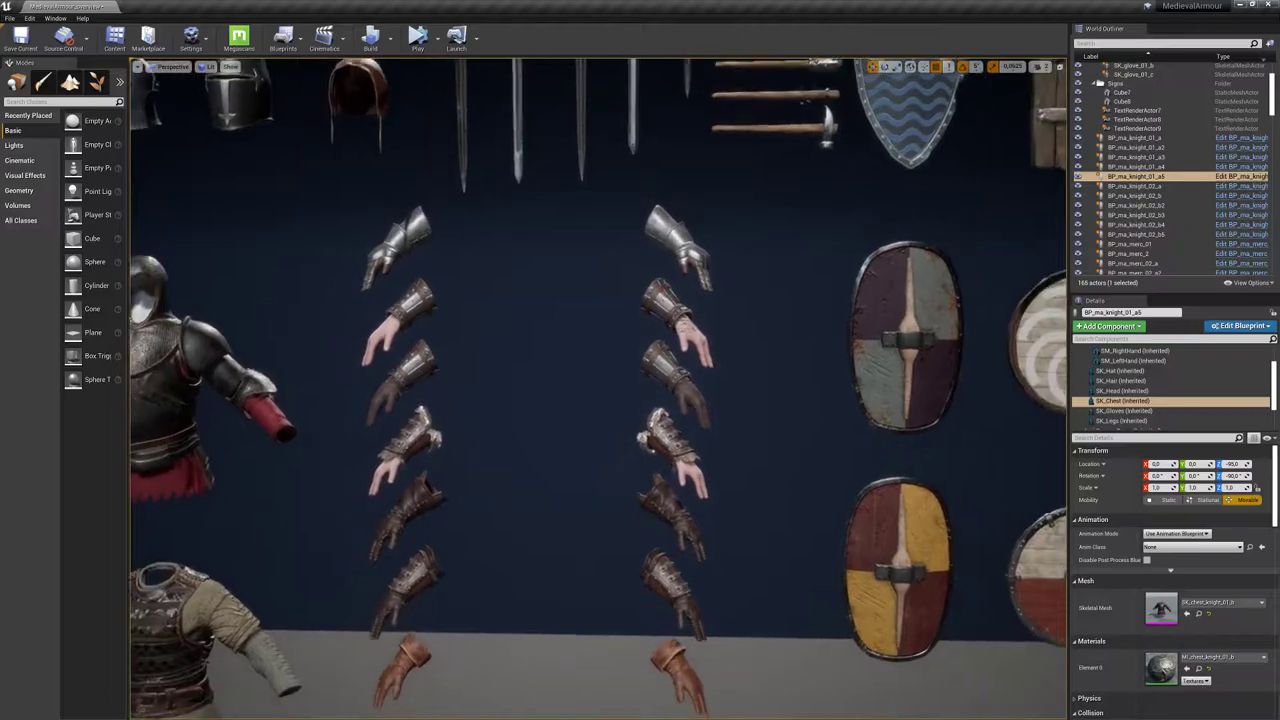
key("d")
key("d")
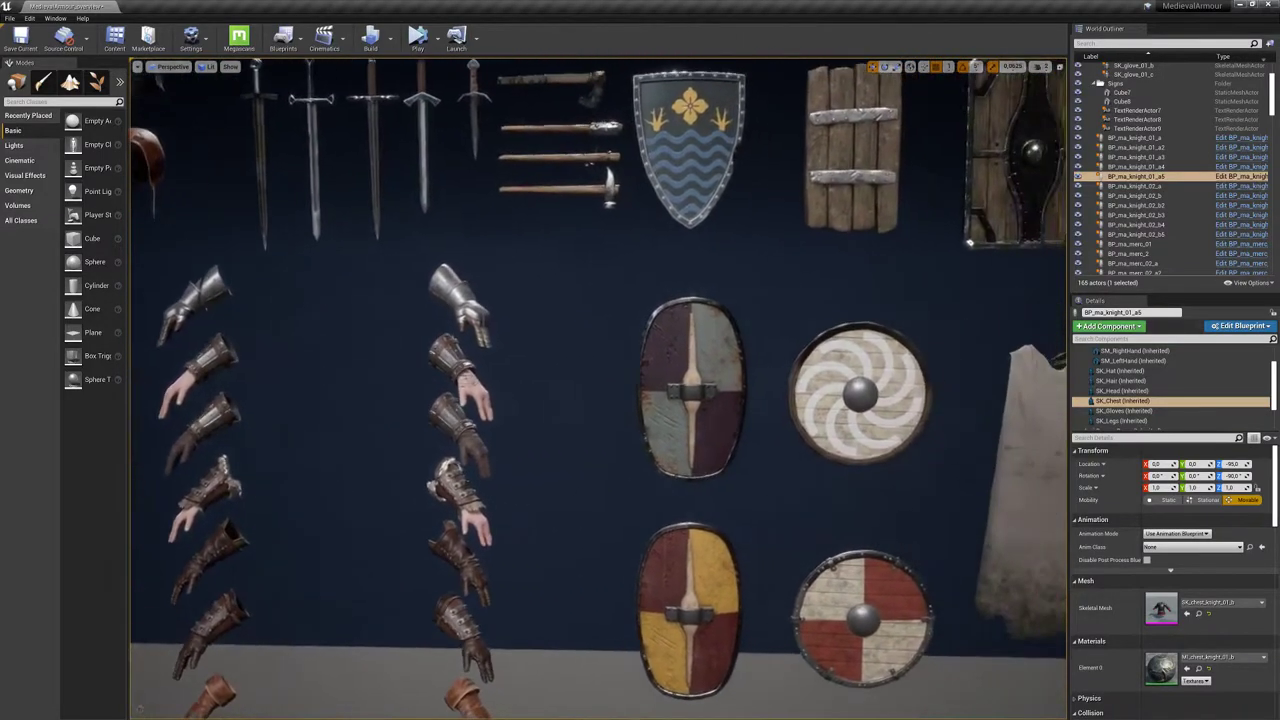
Examine the displayed trousers, leg armour, boots and shoes
key("q")
key("q")
key("a")
key("s")
key("q")
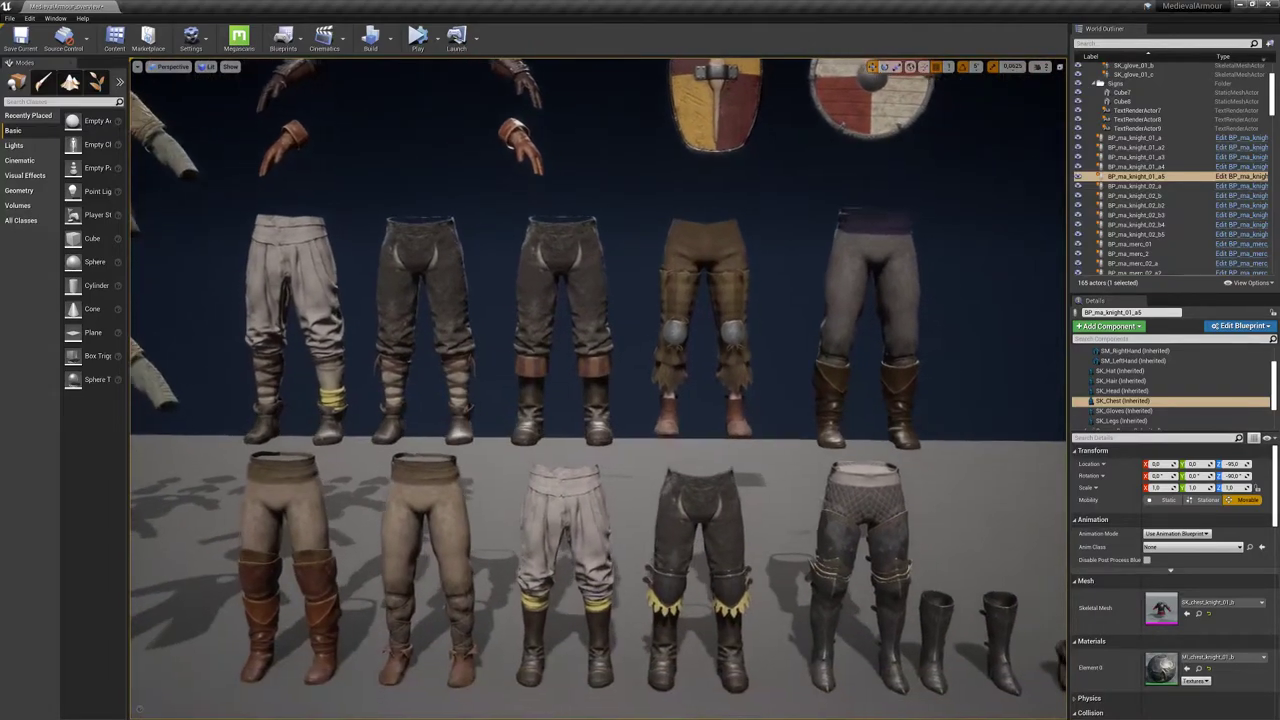
key("d")
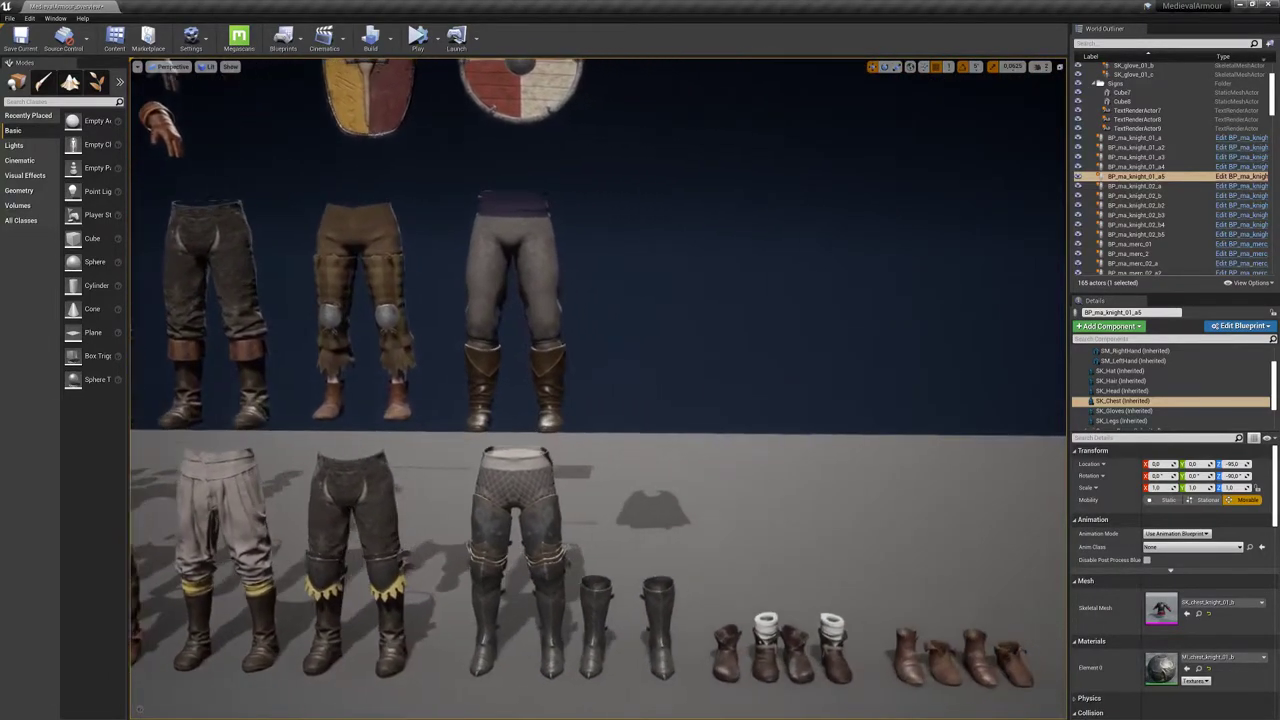
key("e")
key("a")
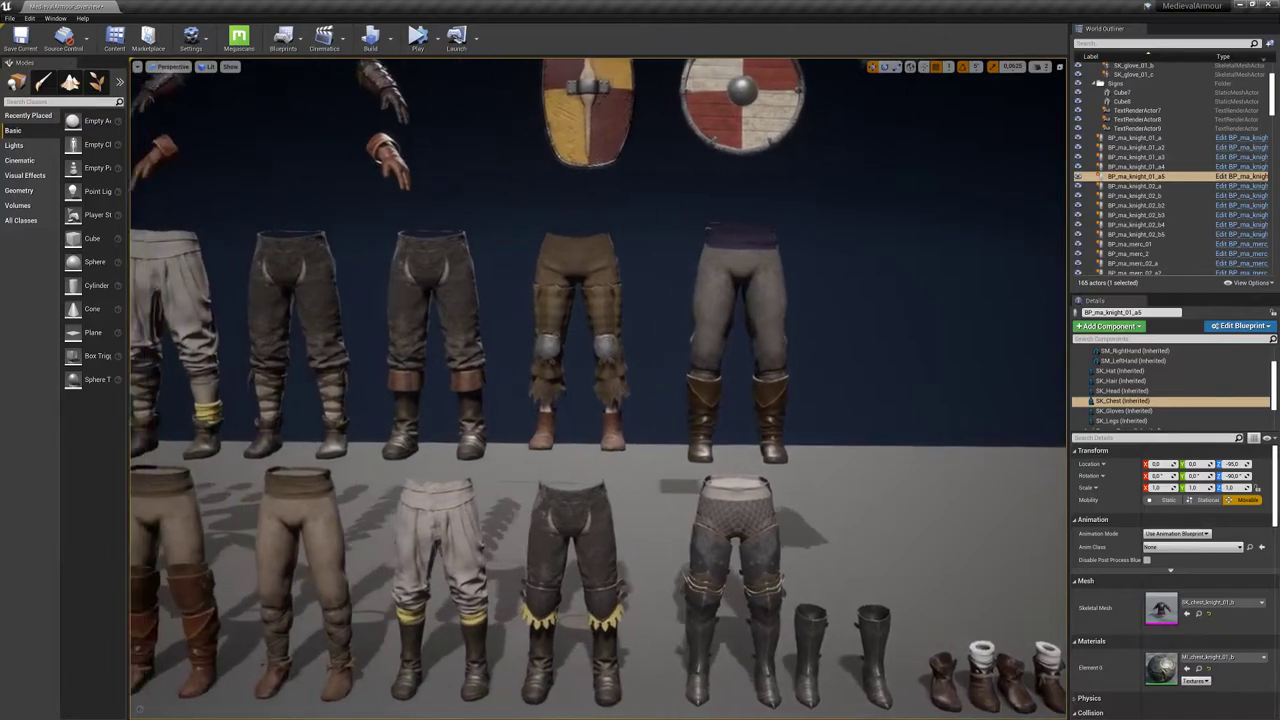
key("d")
key("d")
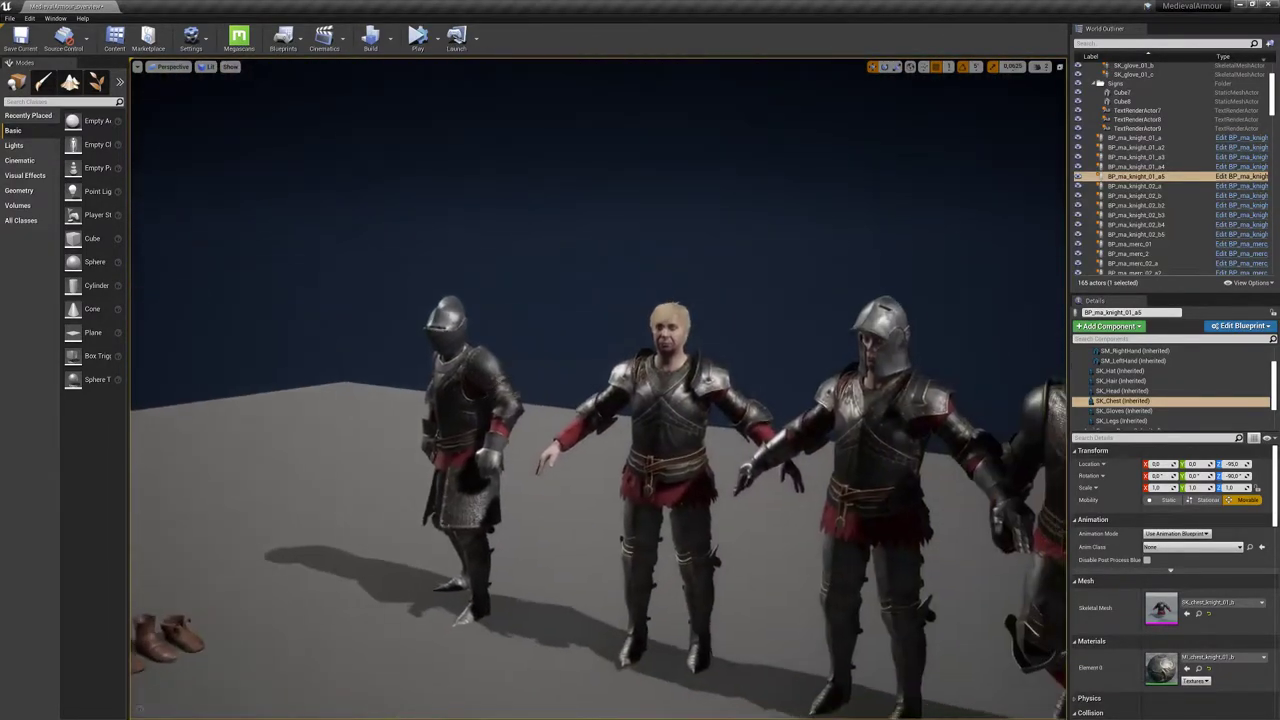
Examine the assembled plate-armour knights up close, including the helmet, breastplate and chainmail
key("w")
key("d")
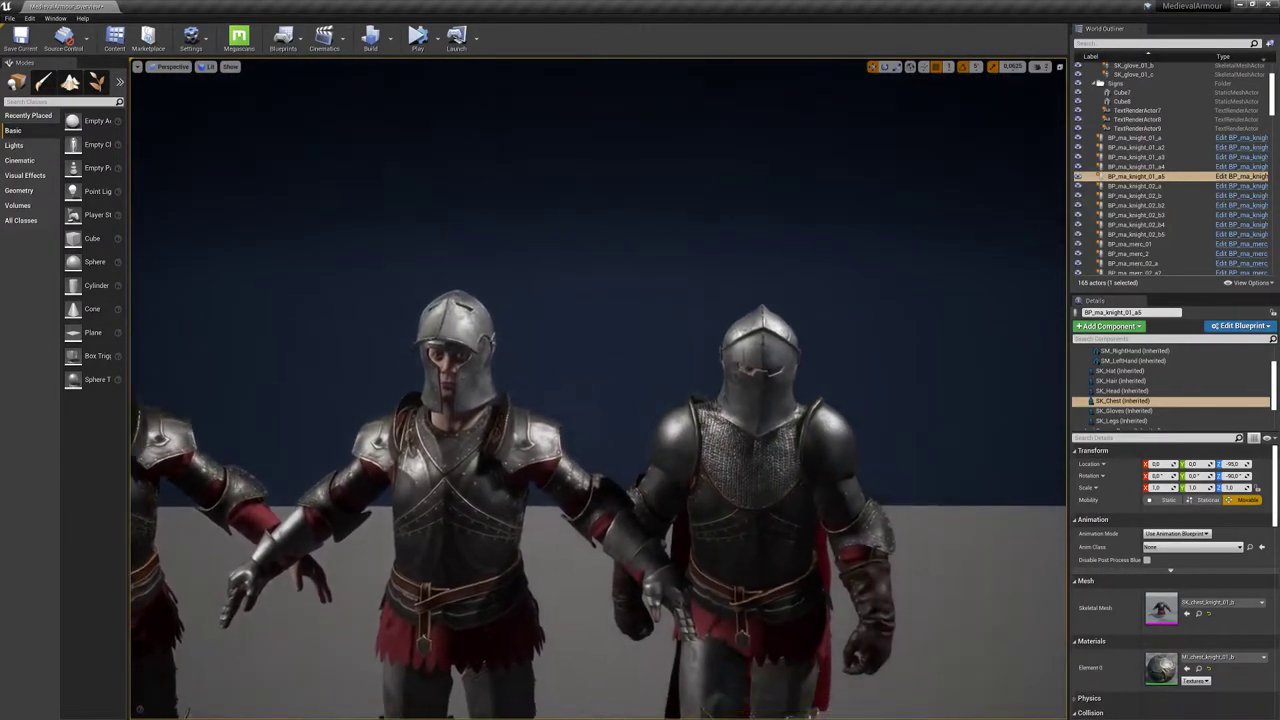
key("d")
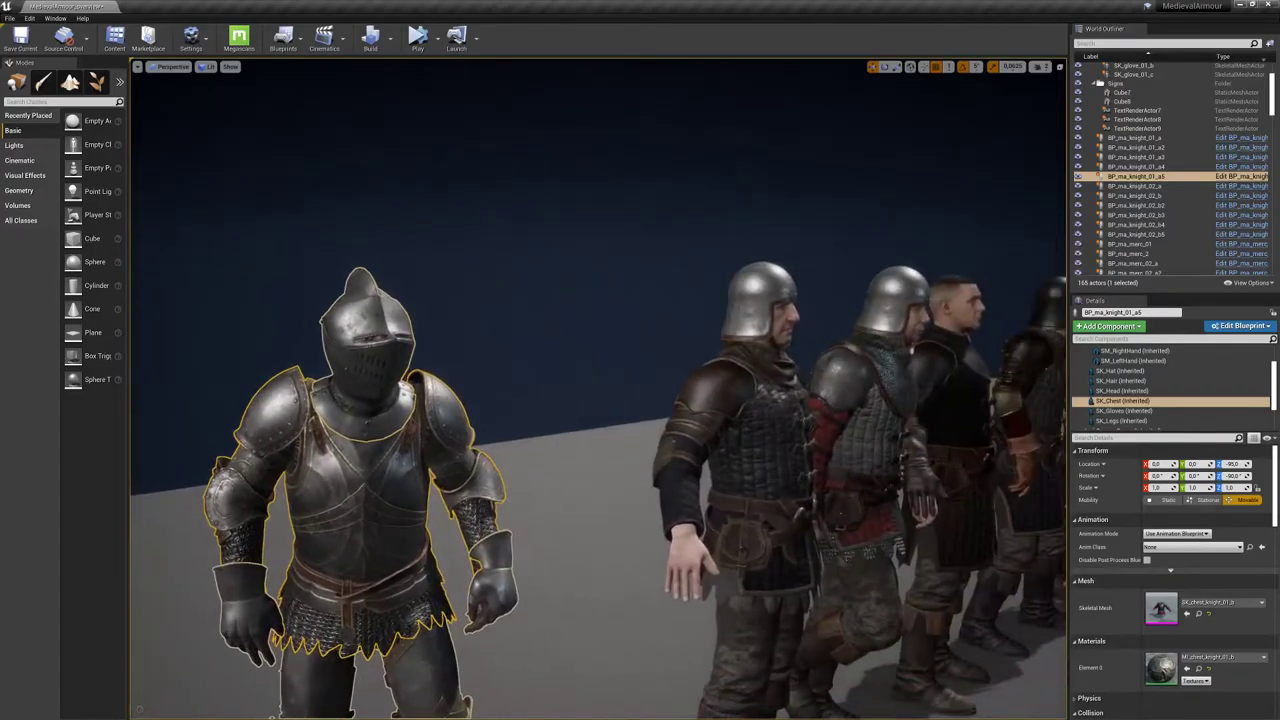
key("a")
key("w")
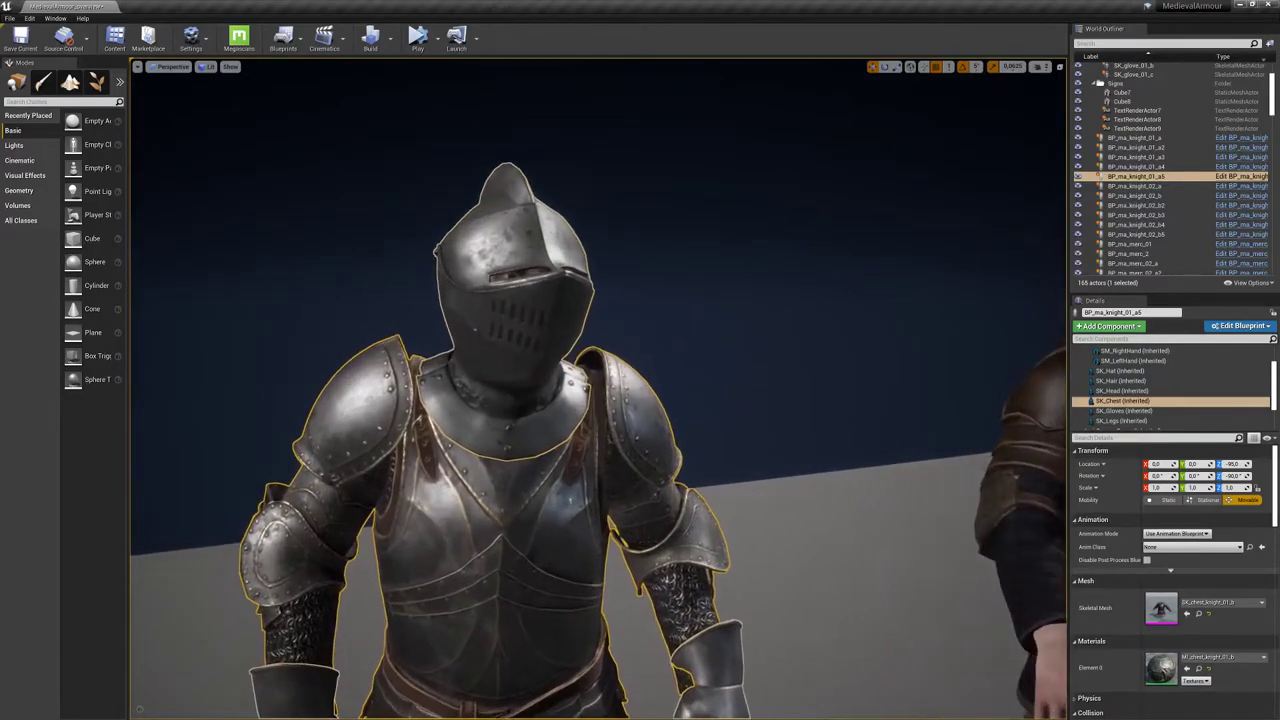
key("q")
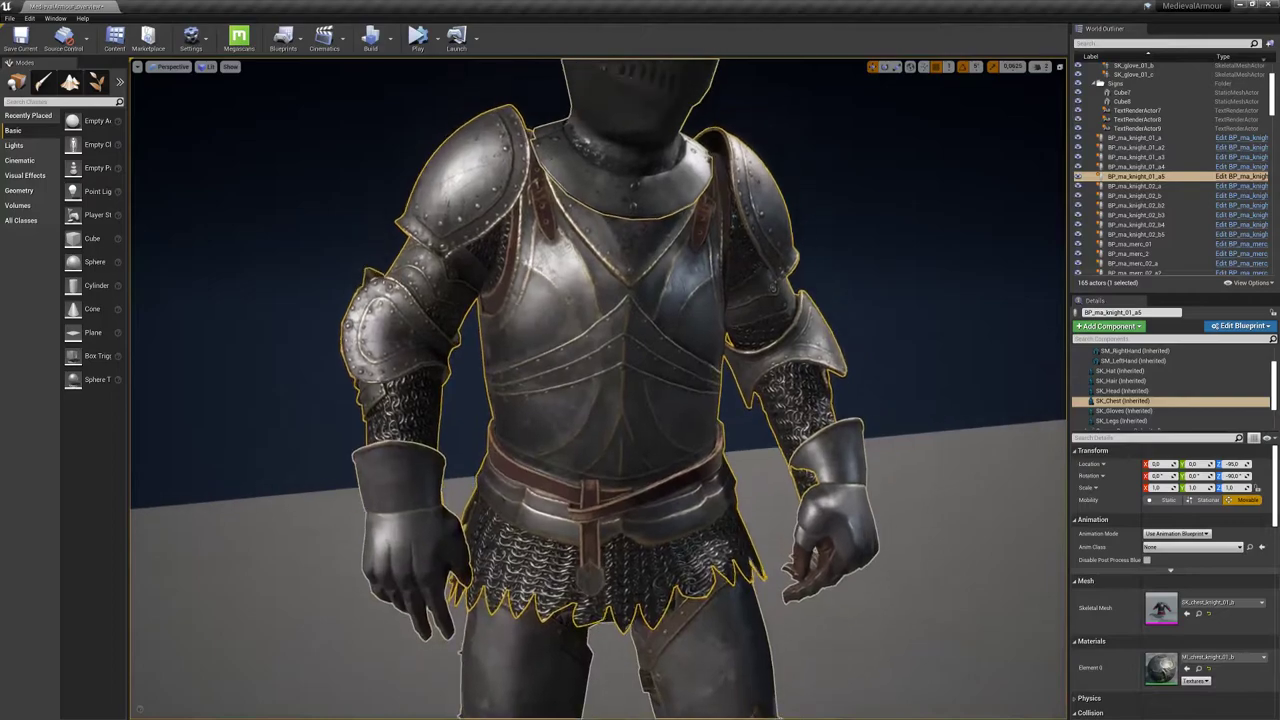
key("d")
key("s")
key("d")
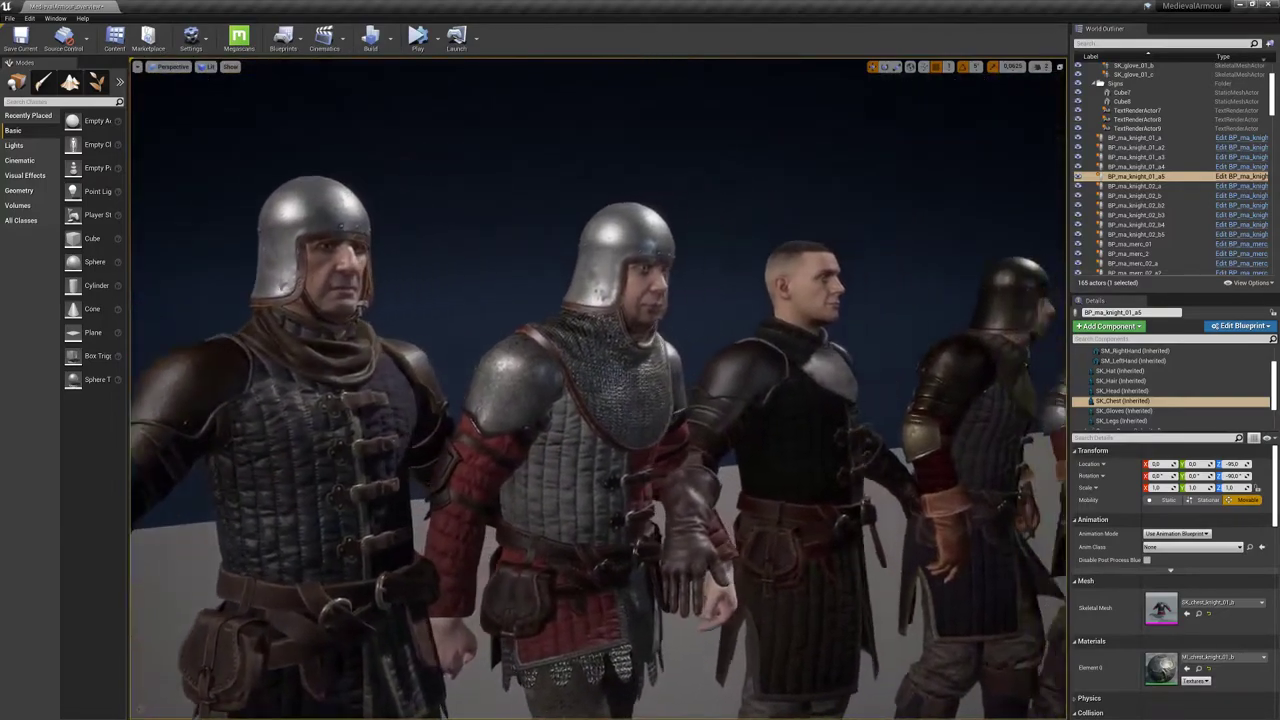
Select the SK_Chest component of the black-helmeted soldier wearing the grey and red gambeson
key("d")
key("w")
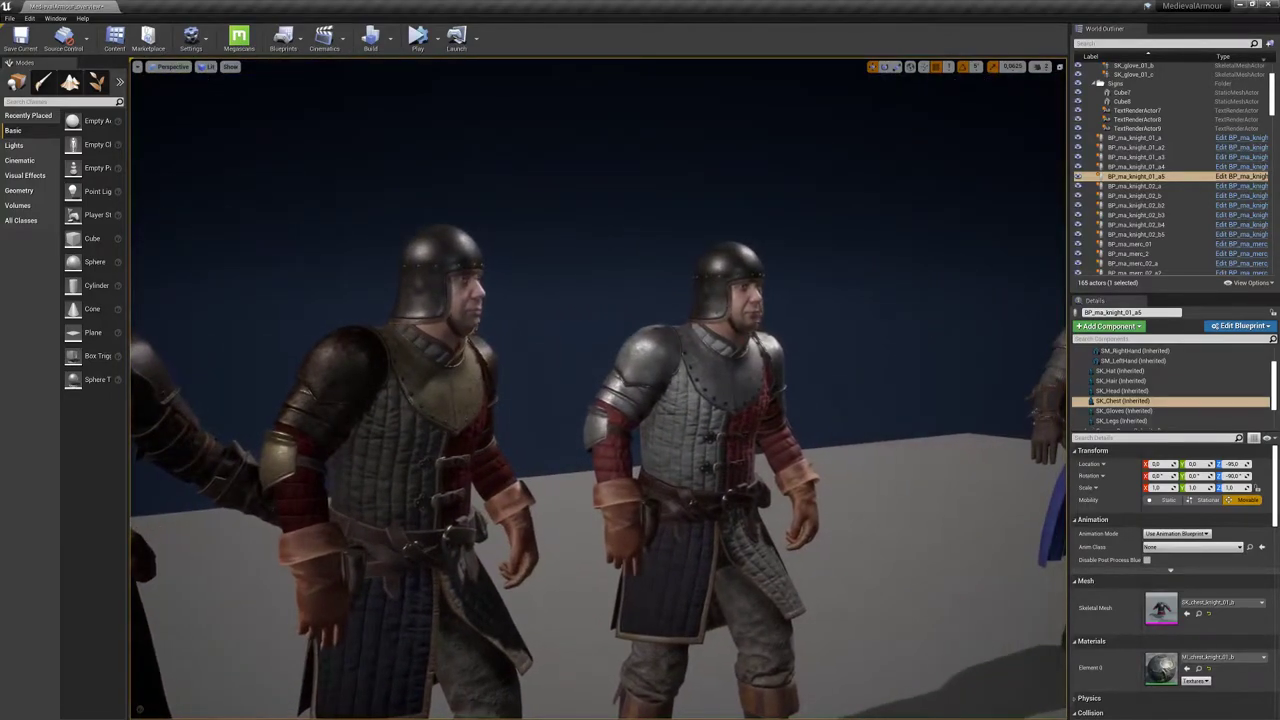
key("d")
key("w")
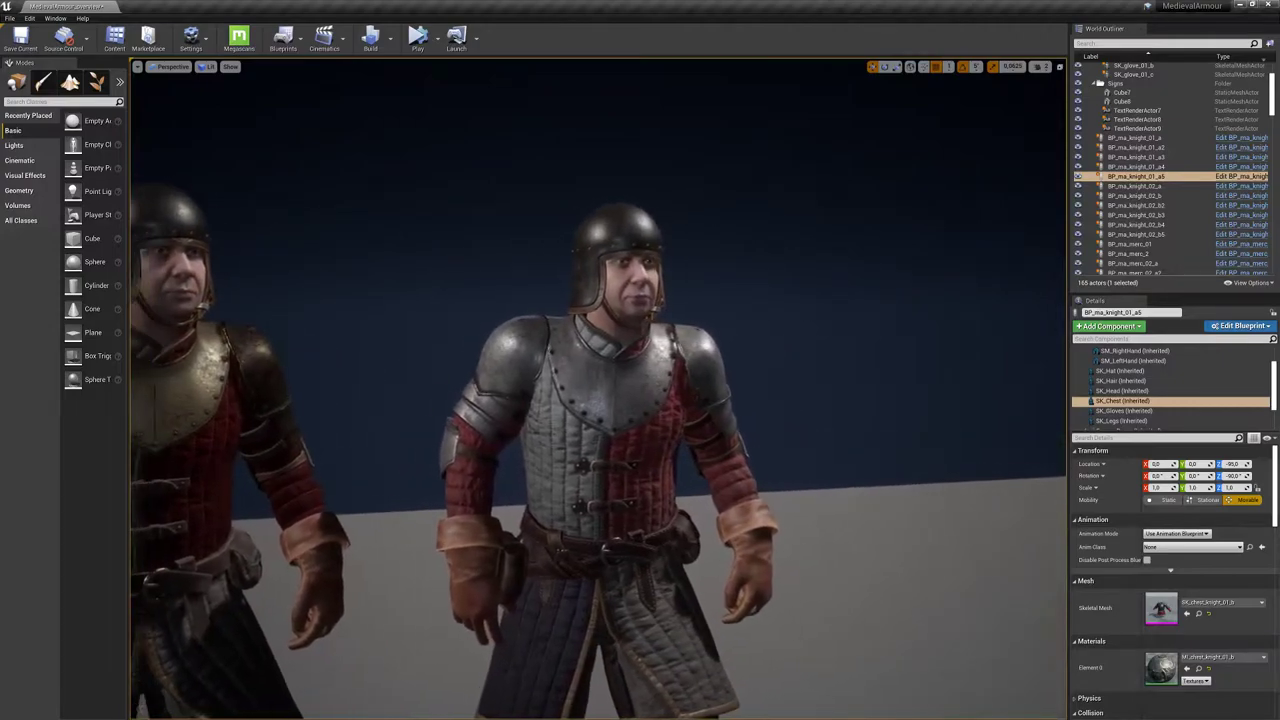
key("w")
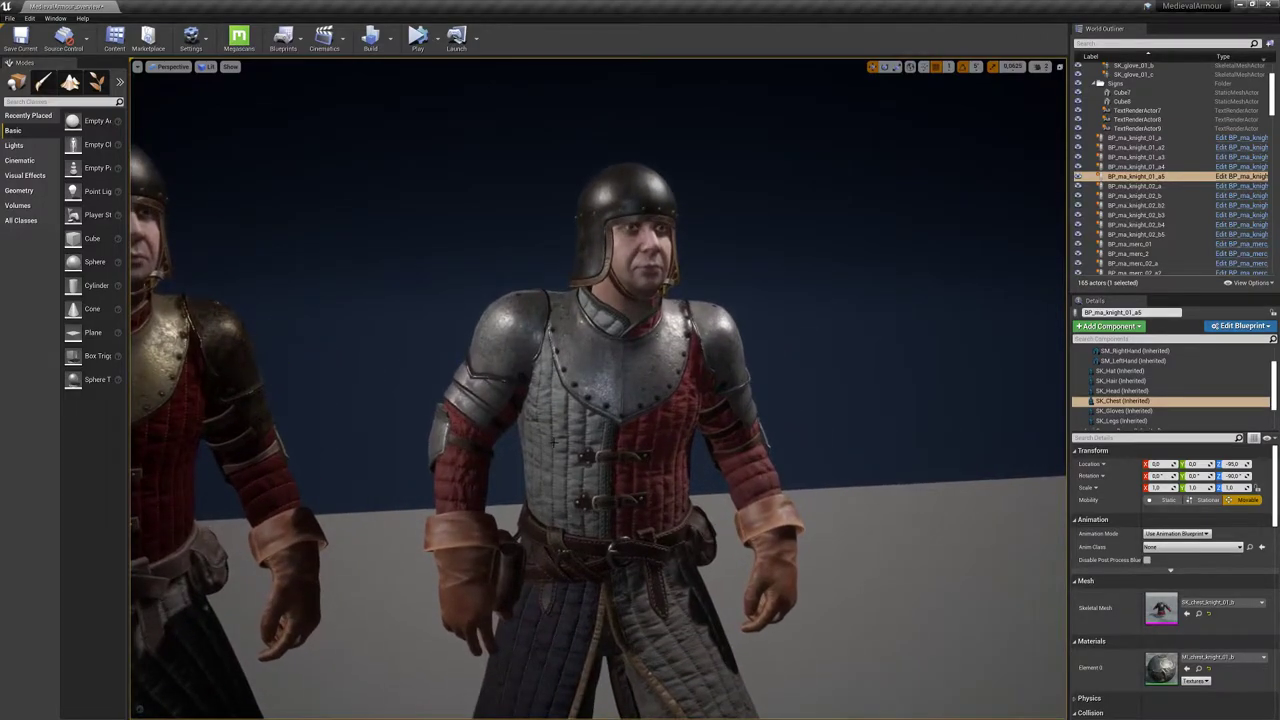
left_click(555, 442)
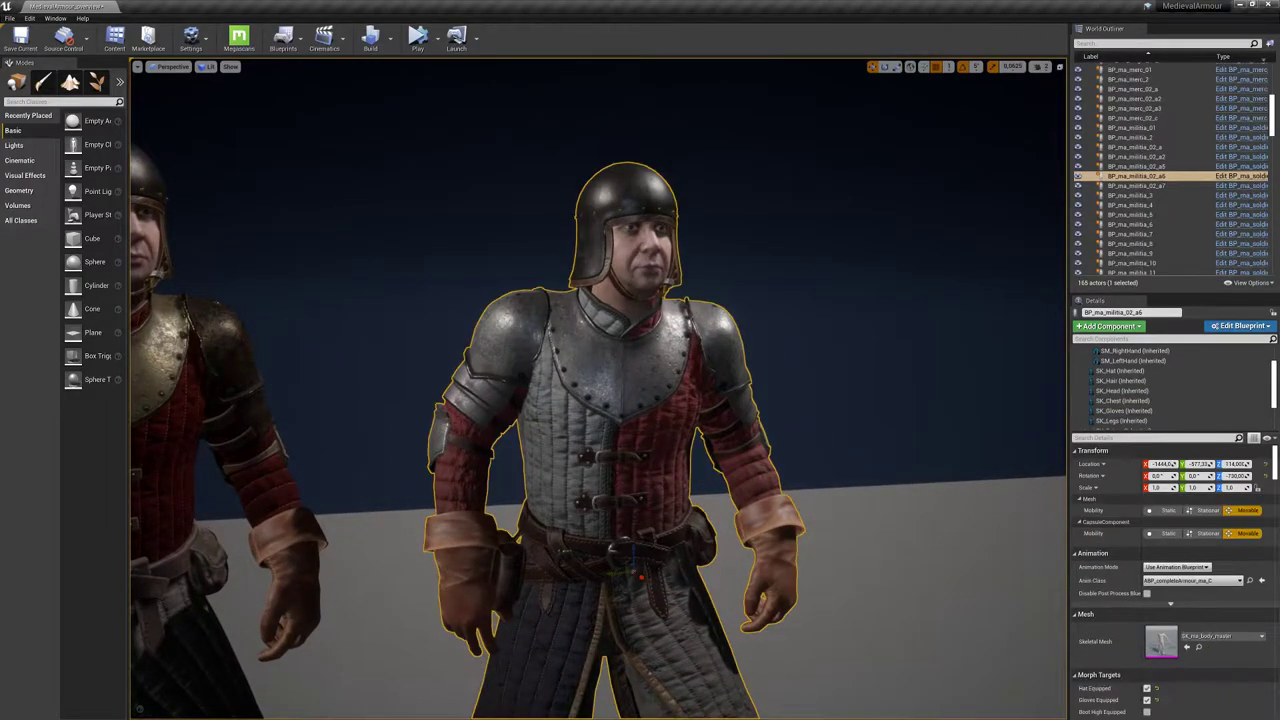
left_click(1150, 400)
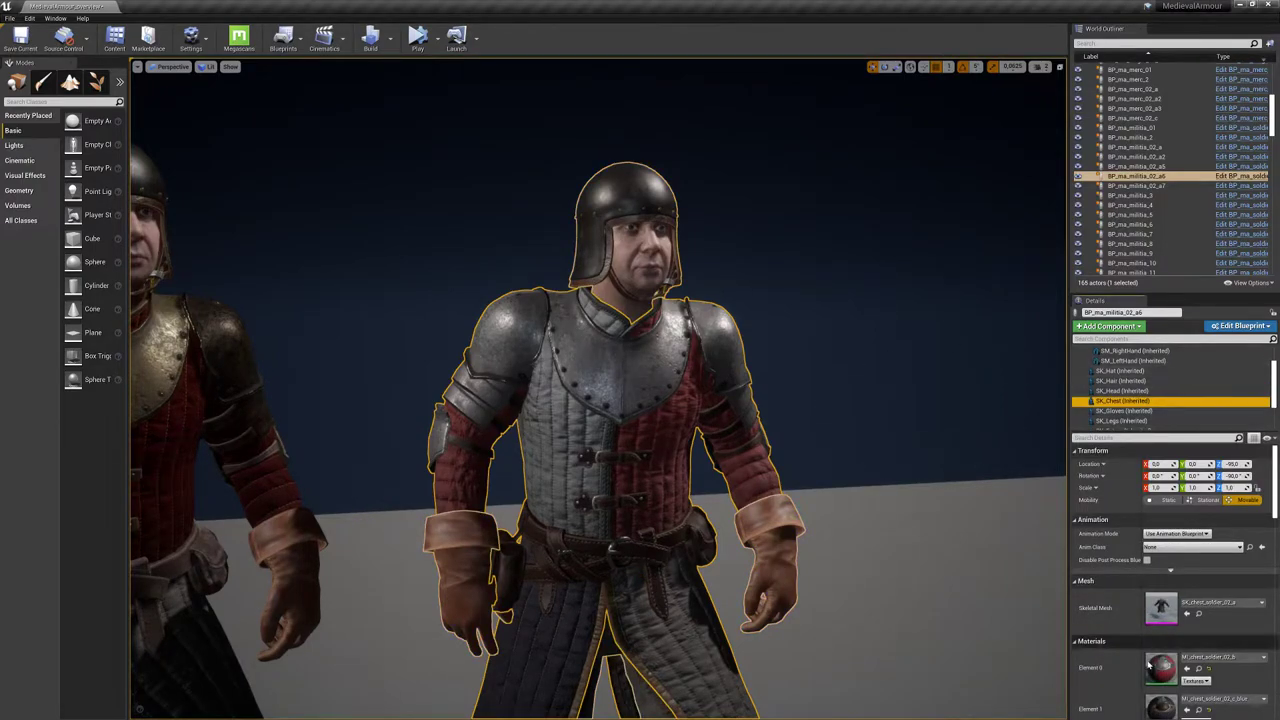
Open the chest's Element 0 material instance MI_chest_soldier_02_b and keep the soldier in view beside its window
scroll(1150, 662, "down", 2)
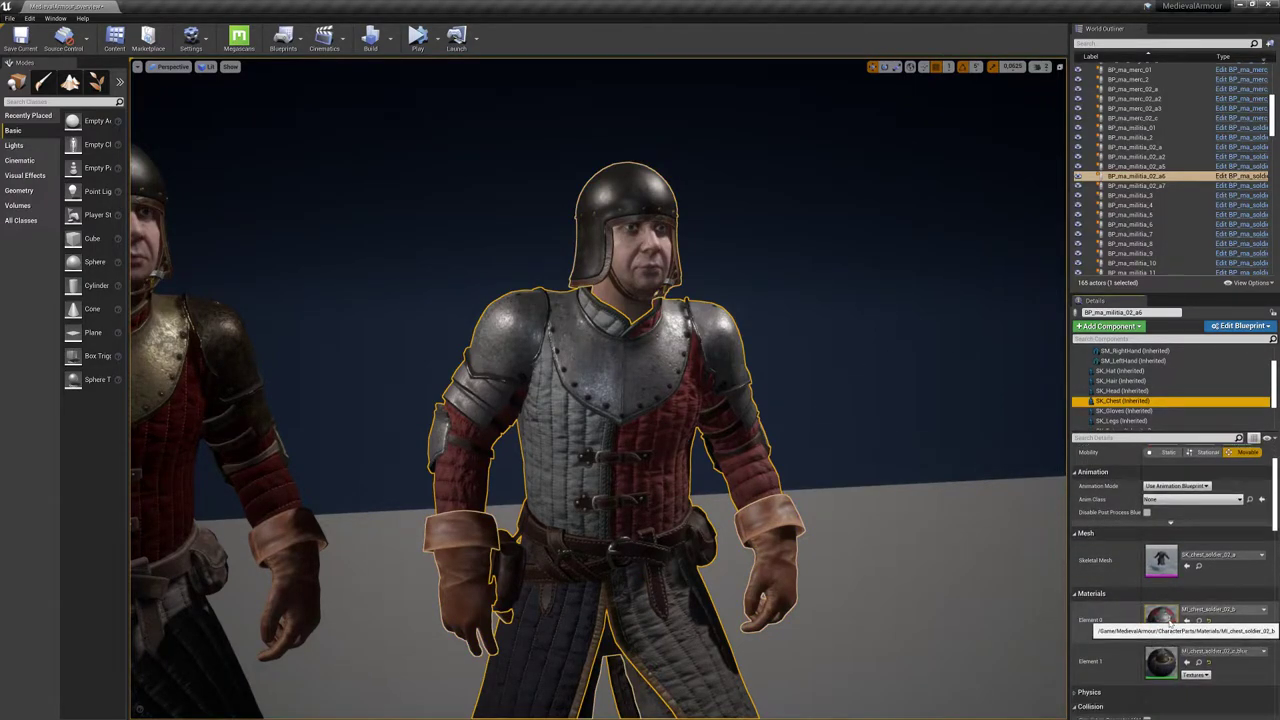
left_click(1125, 655)
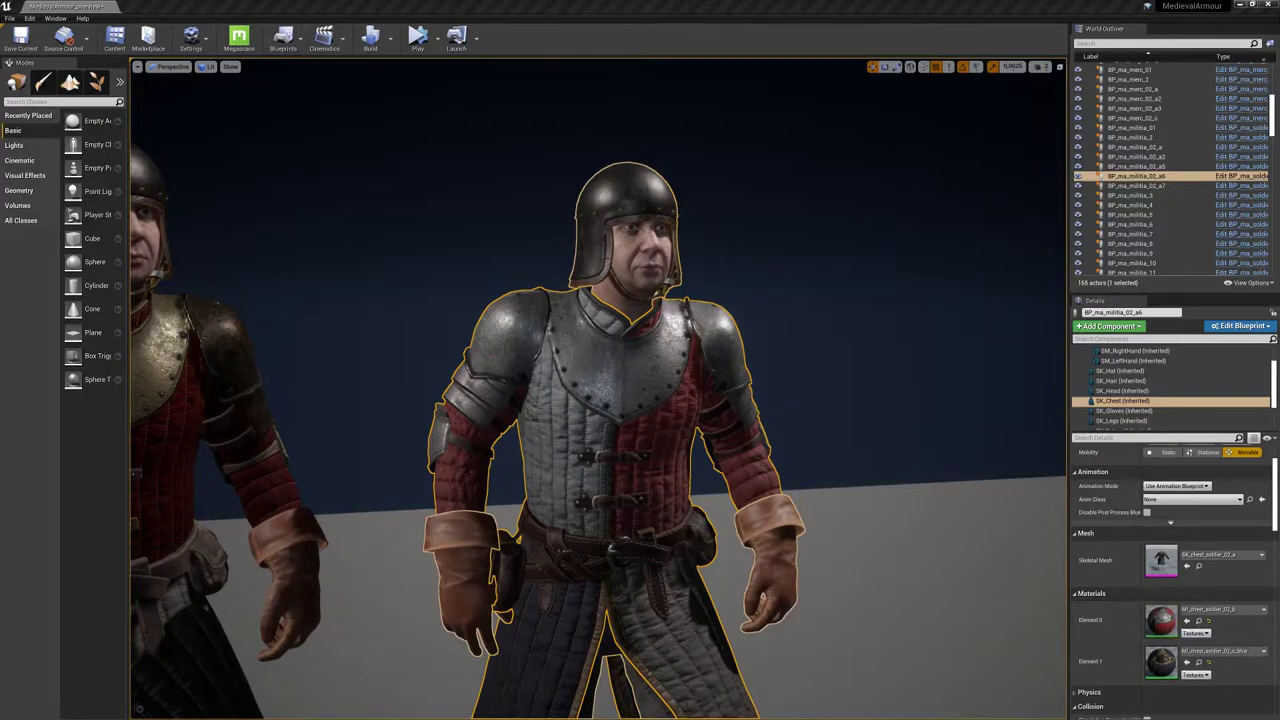
left_click_drag(0, 98, 318, 152)
right_click_drag(701, 223, 640, 220)
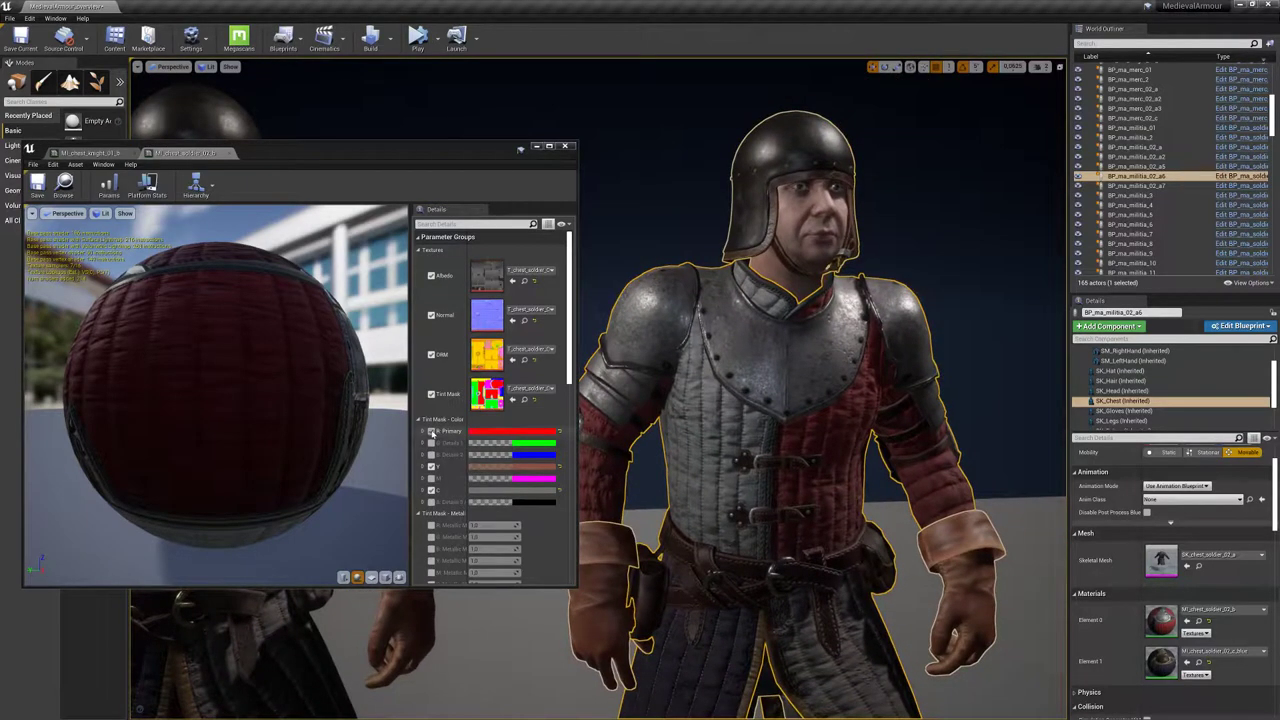
Toggle the R Primary and Y tint mask colours off and on again to compare their effect
left_click(431, 431)
left_click(431, 431)
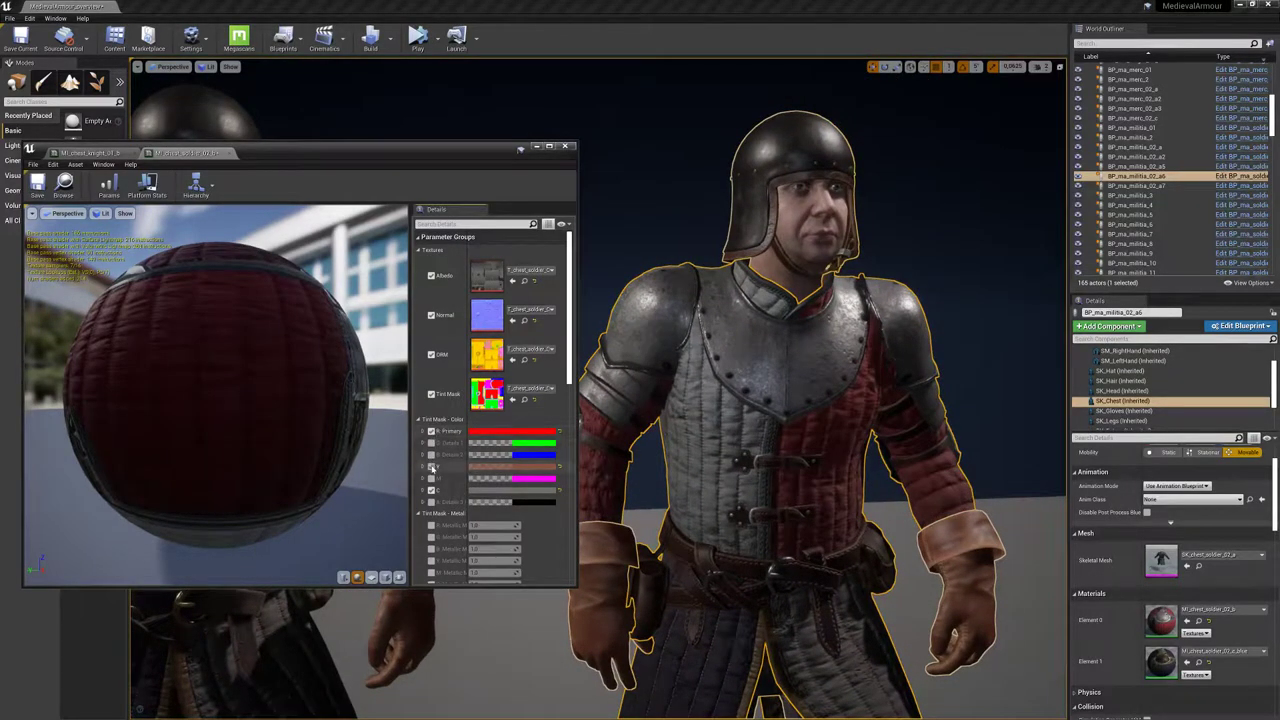
left_click(431, 467)
left_click(432, 467)
Set the G Details 1 tint mask colour to black with an alpha of 0.899
left_click(482, 443)
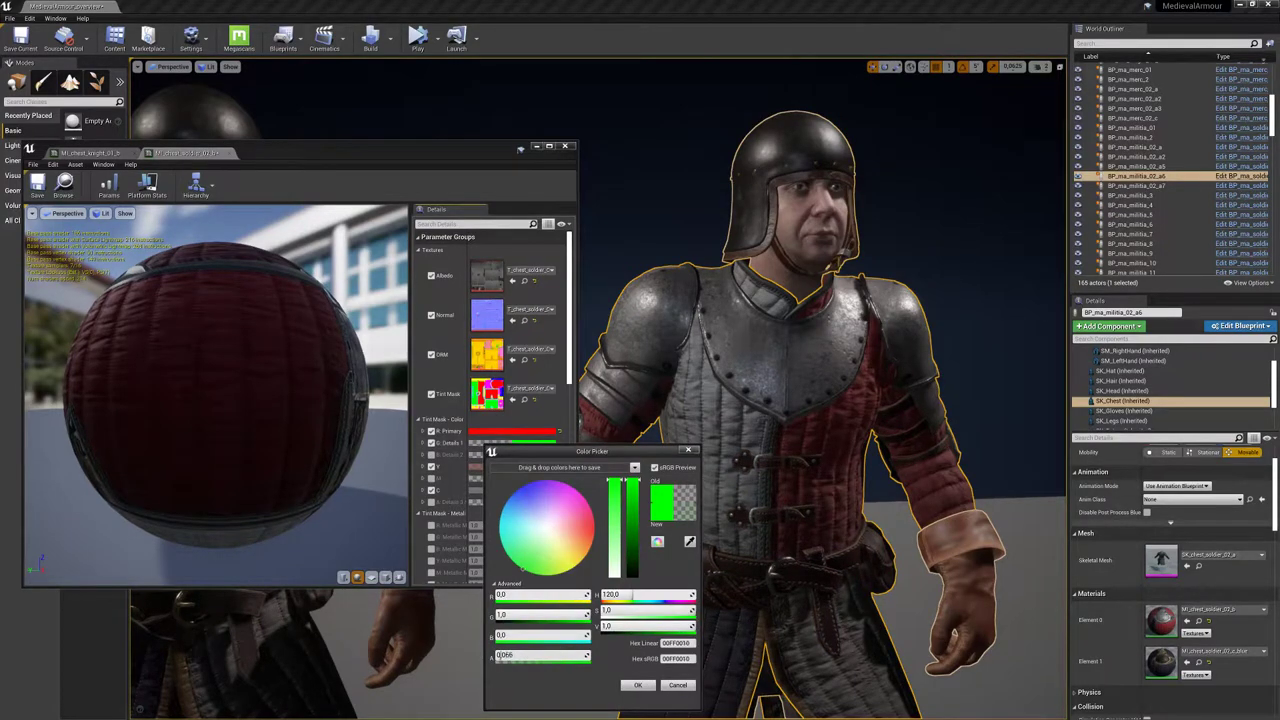
left_click_drag(505, 655, 535, 656)
left_click(591, 516)
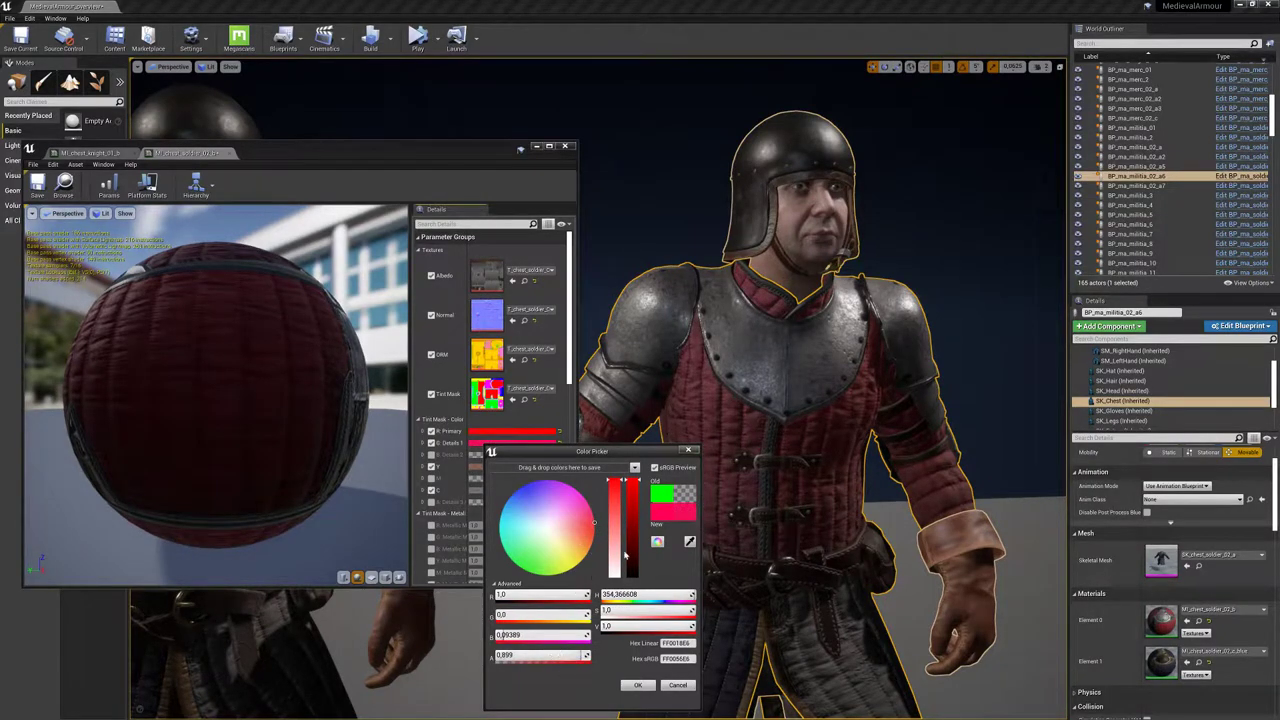
left_click_drag(633, 578, 636, 581)
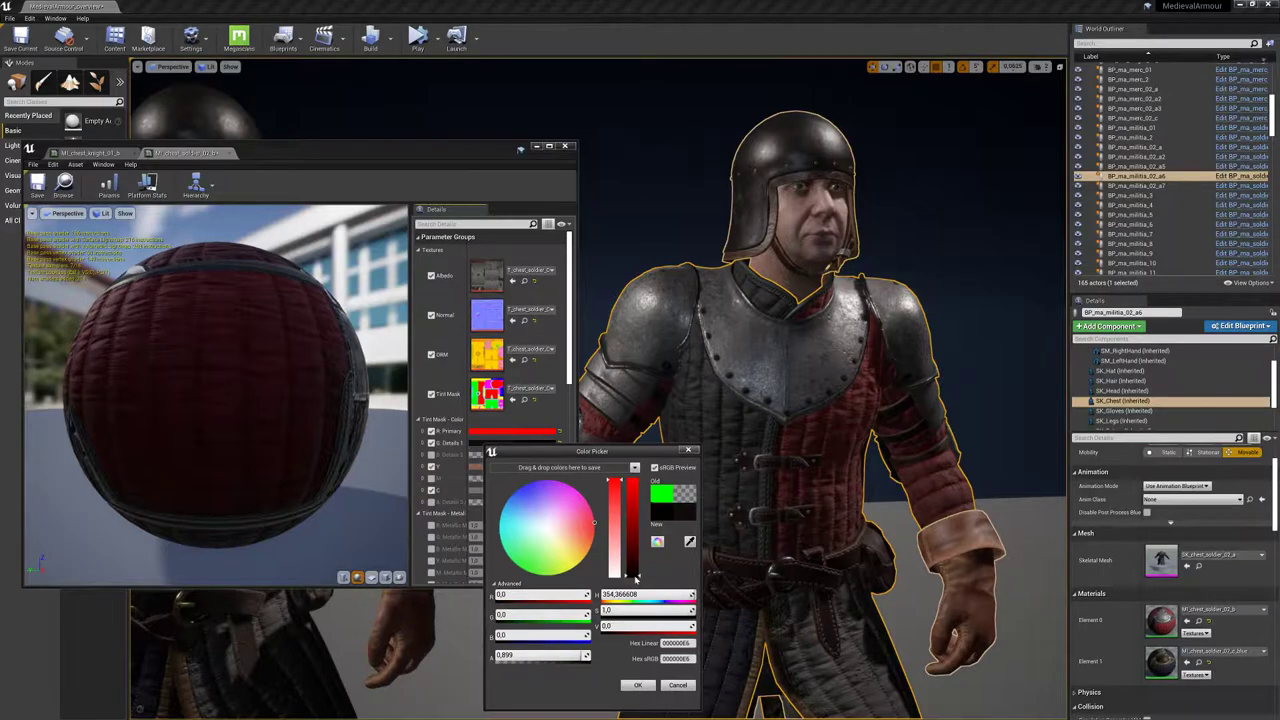
left_click(648, 686)
Examine the tinted tabards and cross emblems on the assembled knights
right_click_drag(800, 400, 885, 402)
right_click_drag(720, 309, 688, 309)
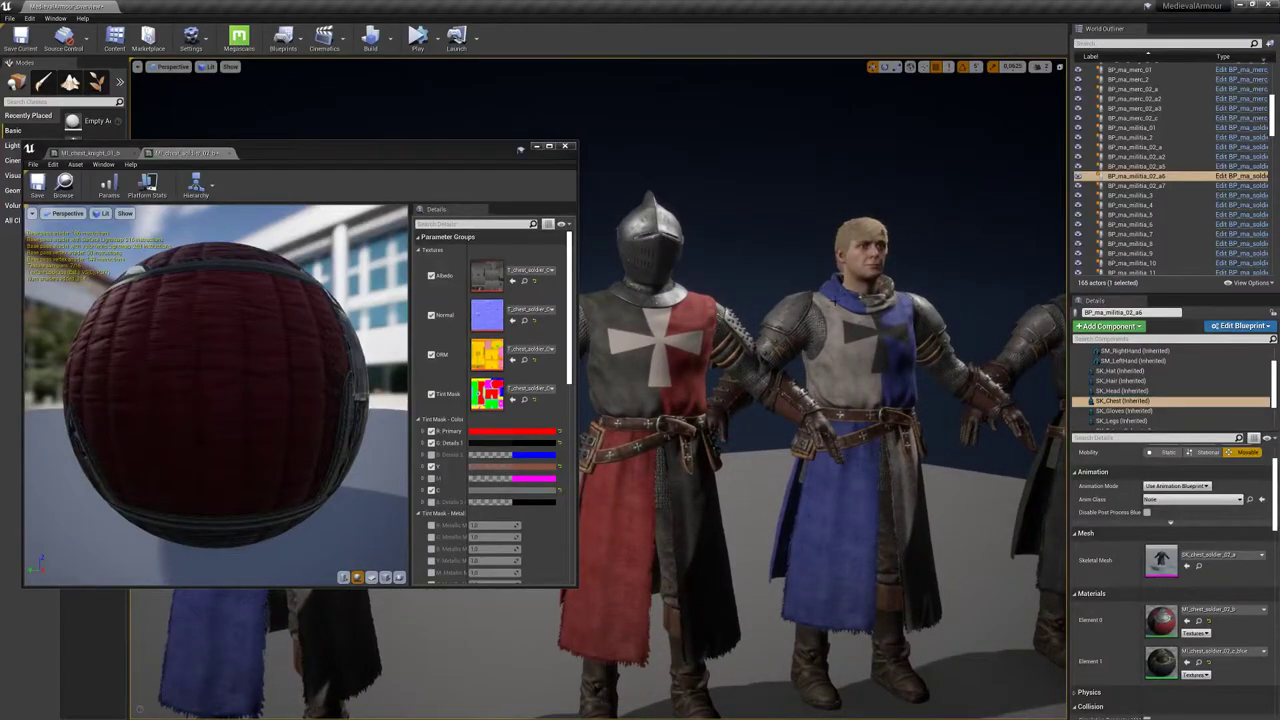
right_click_drag(683, 265, 640, 272)
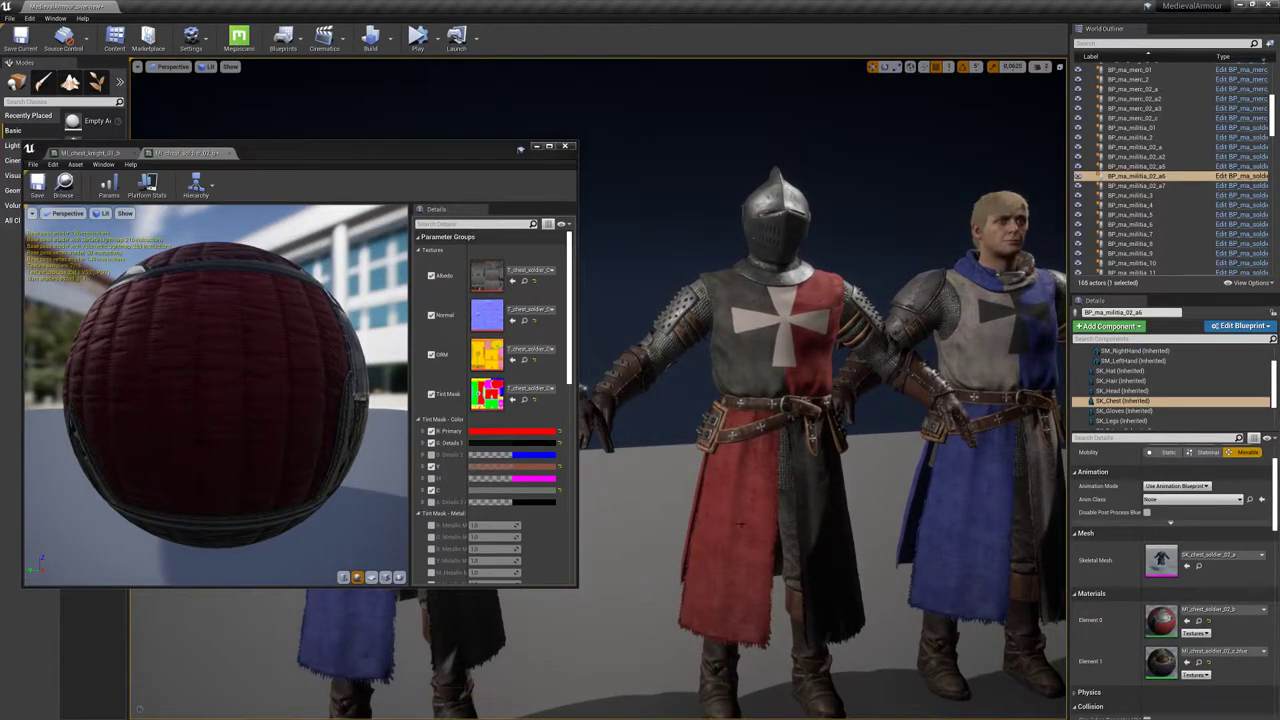
key("d")
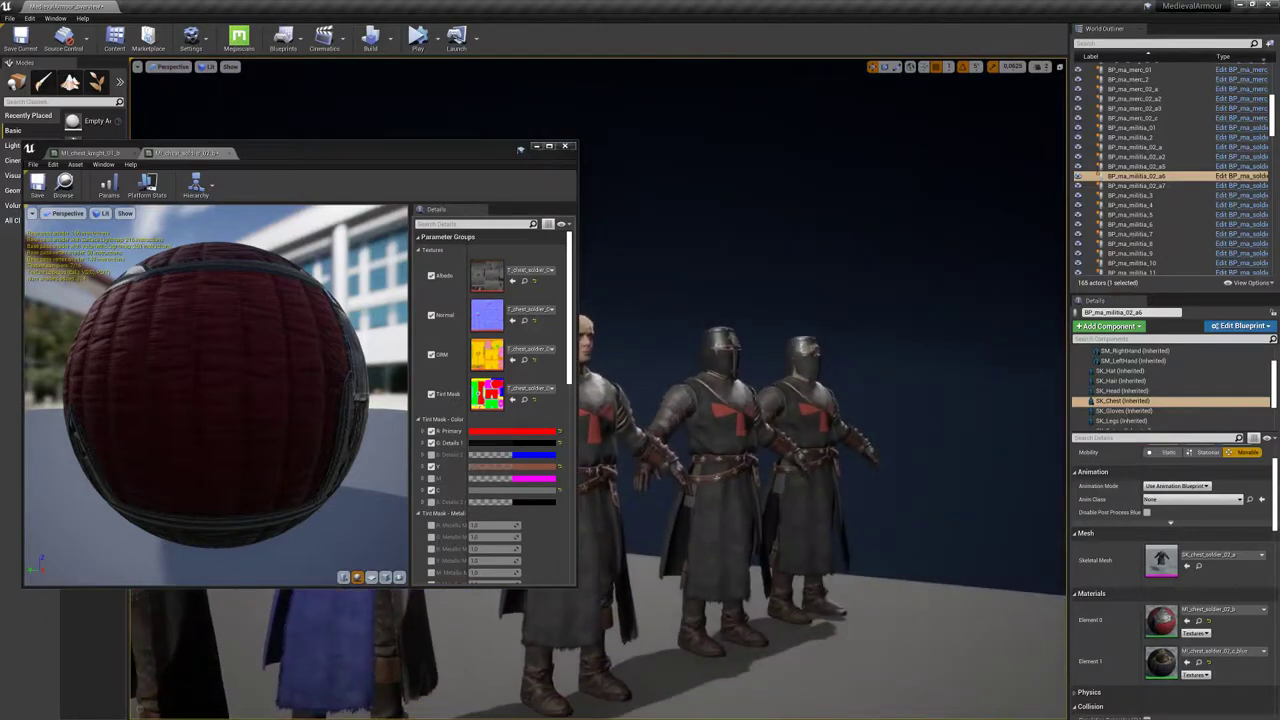
key("w")
key("d")
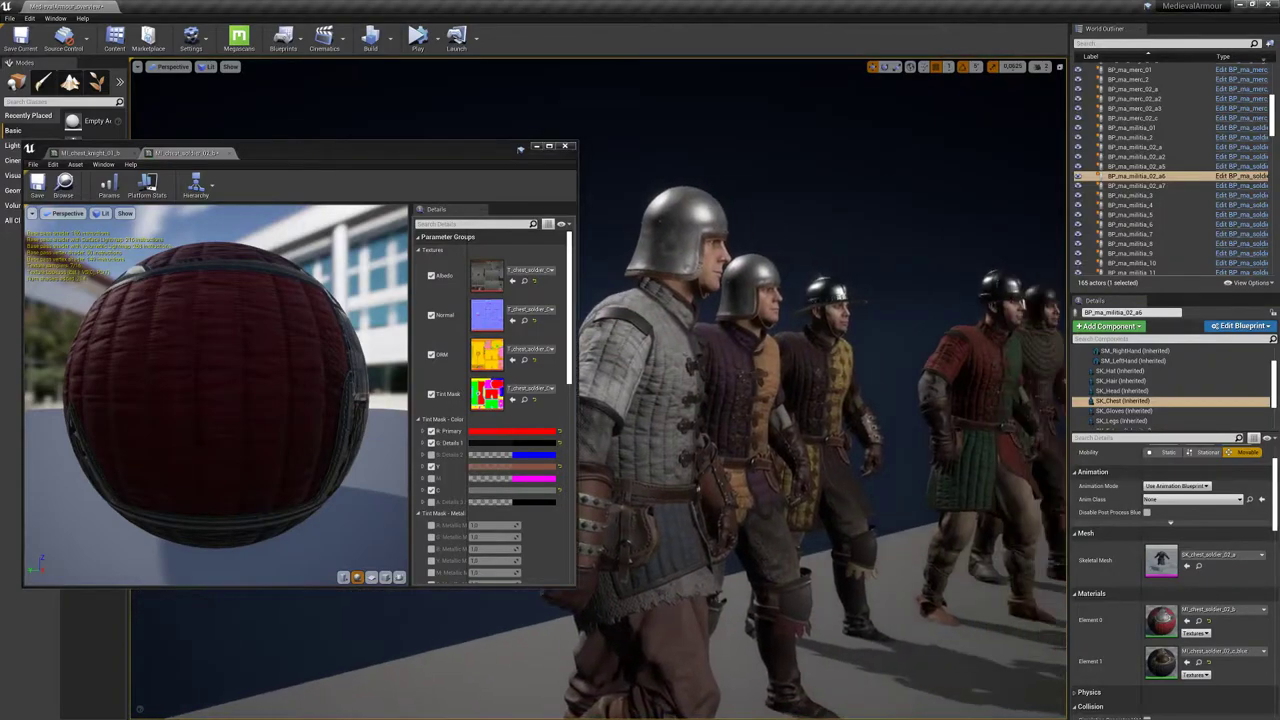
Examine the assembled soldiers' gambeson colour variants and the brown-armoured soldier up close
key("w")
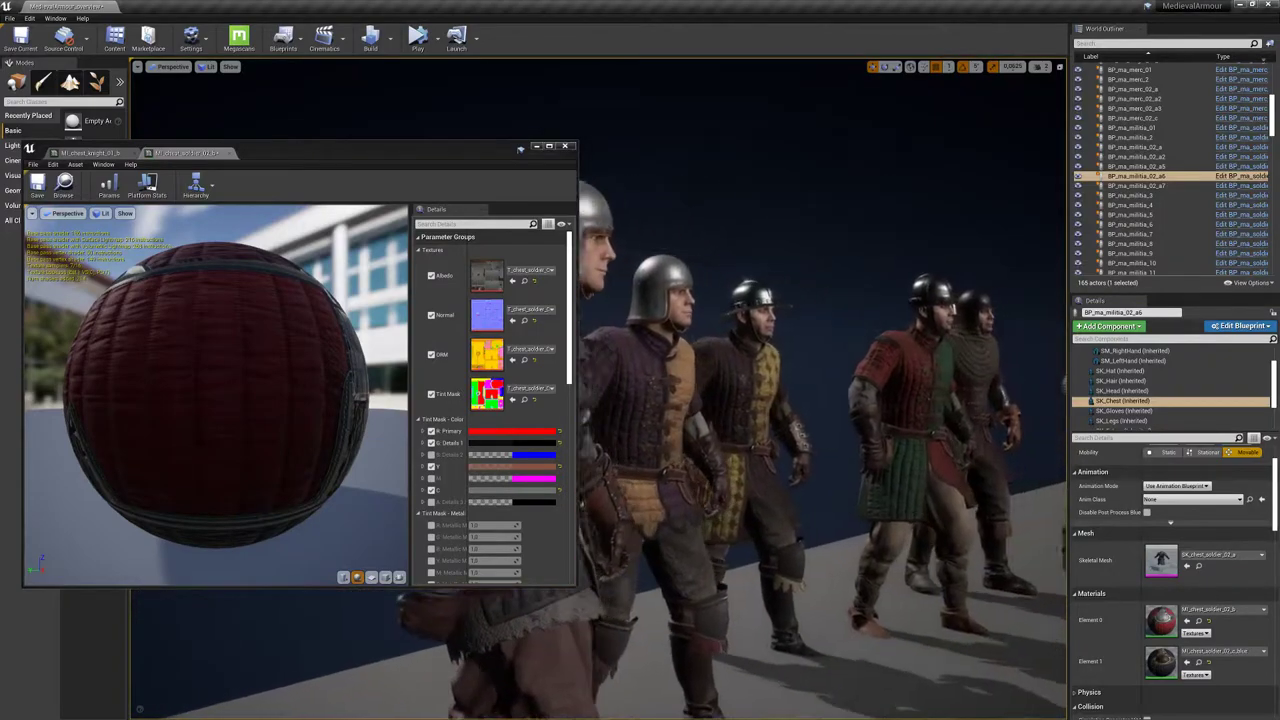
key("s")
mouse_move(769, 438)
right_mouse_down()
mouse_move(700, 438)
mouse_move(769, 438)
right_mouse_up()
key("w")
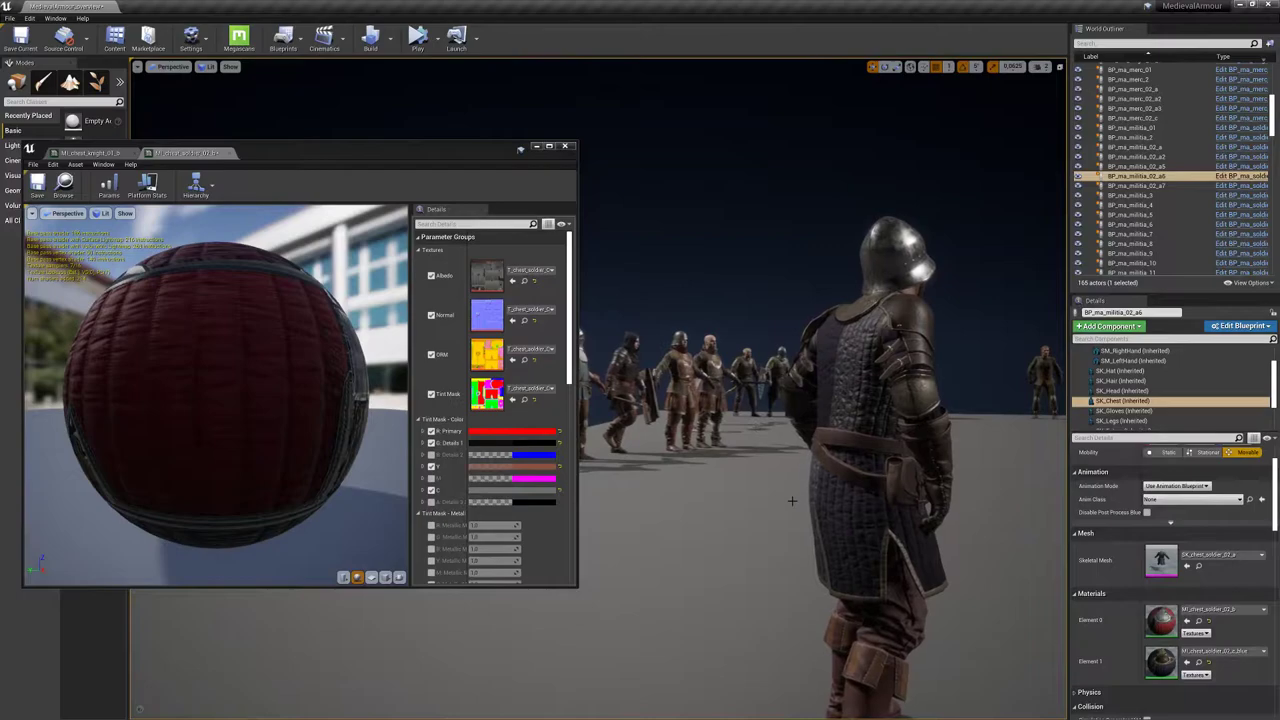
key("s")
right_click_drag(792, 499, 845, 496)
key("d")
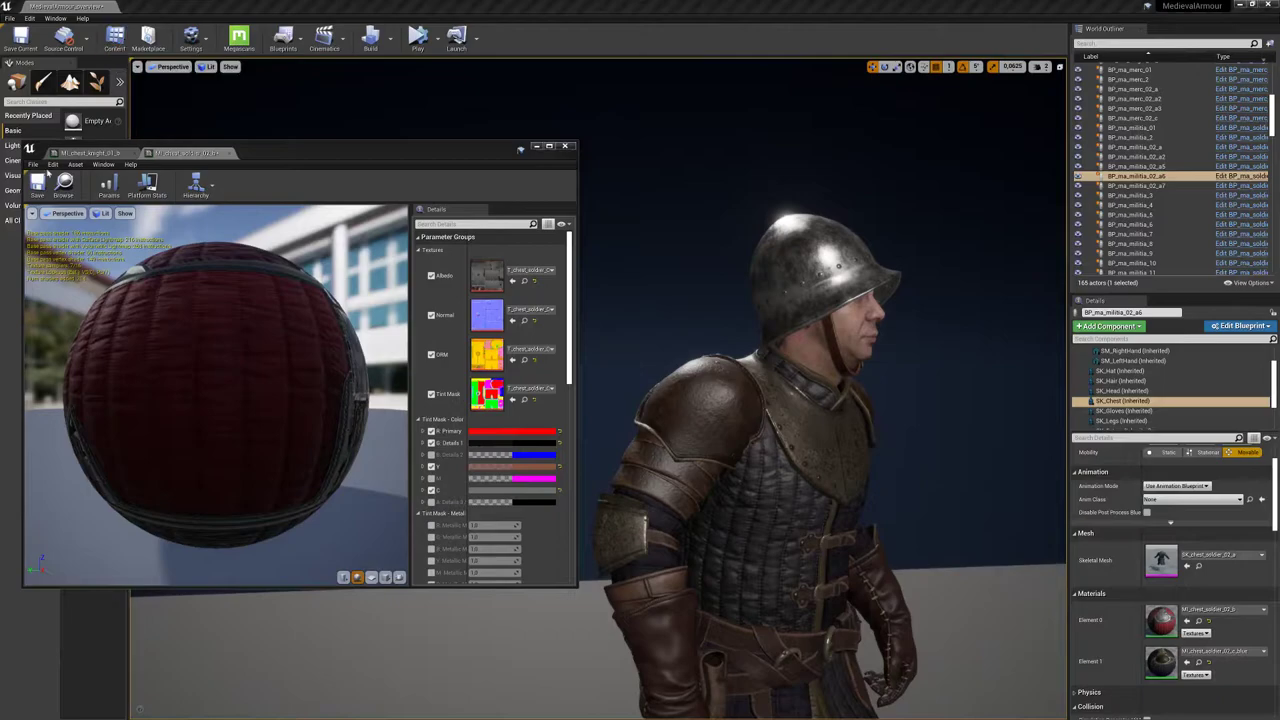
Start migrating the MedievalArmour content folder to another project and cancel at the save prompt
left_click_drag(560, 312, 921, 206)
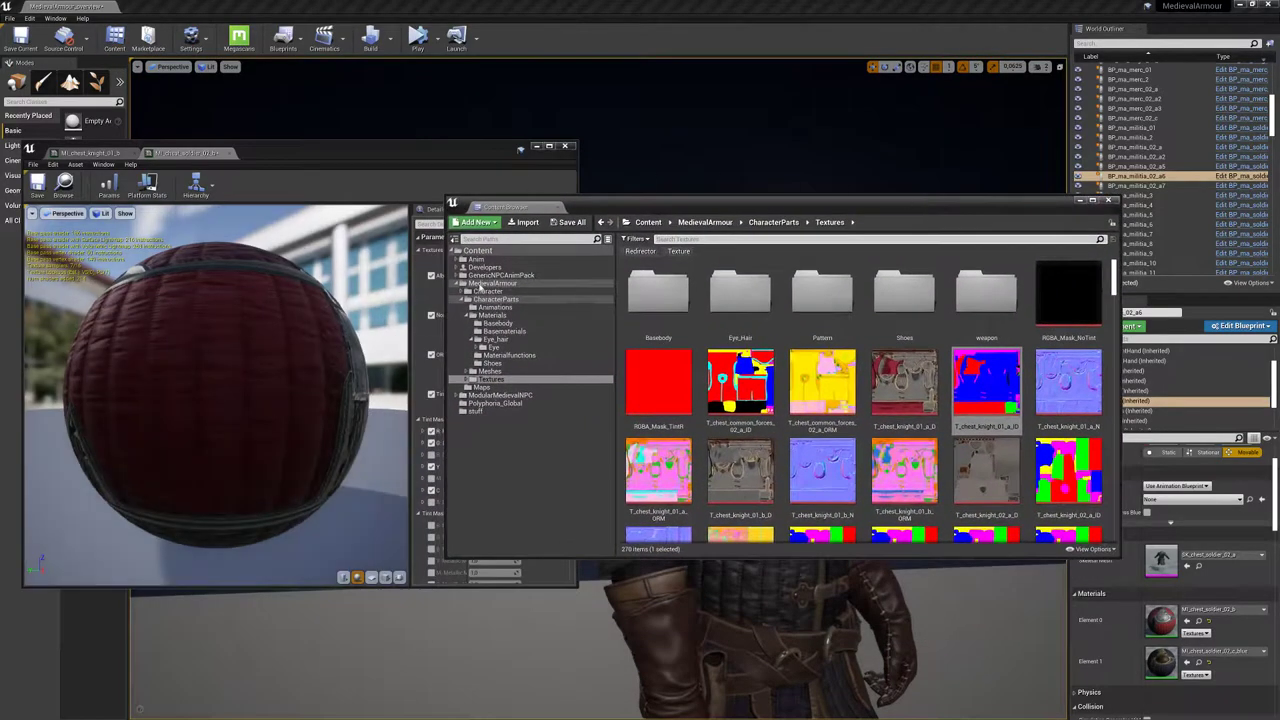
left_click(493, 284)
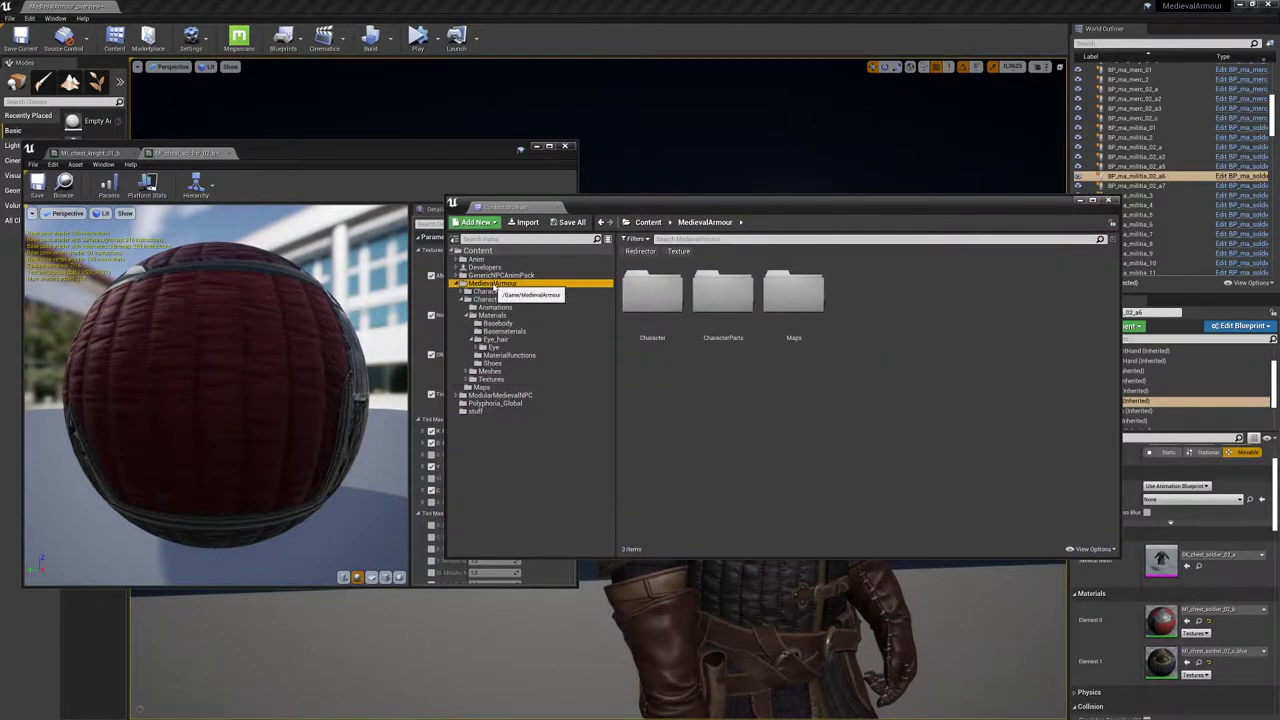
right_click(493, 285)
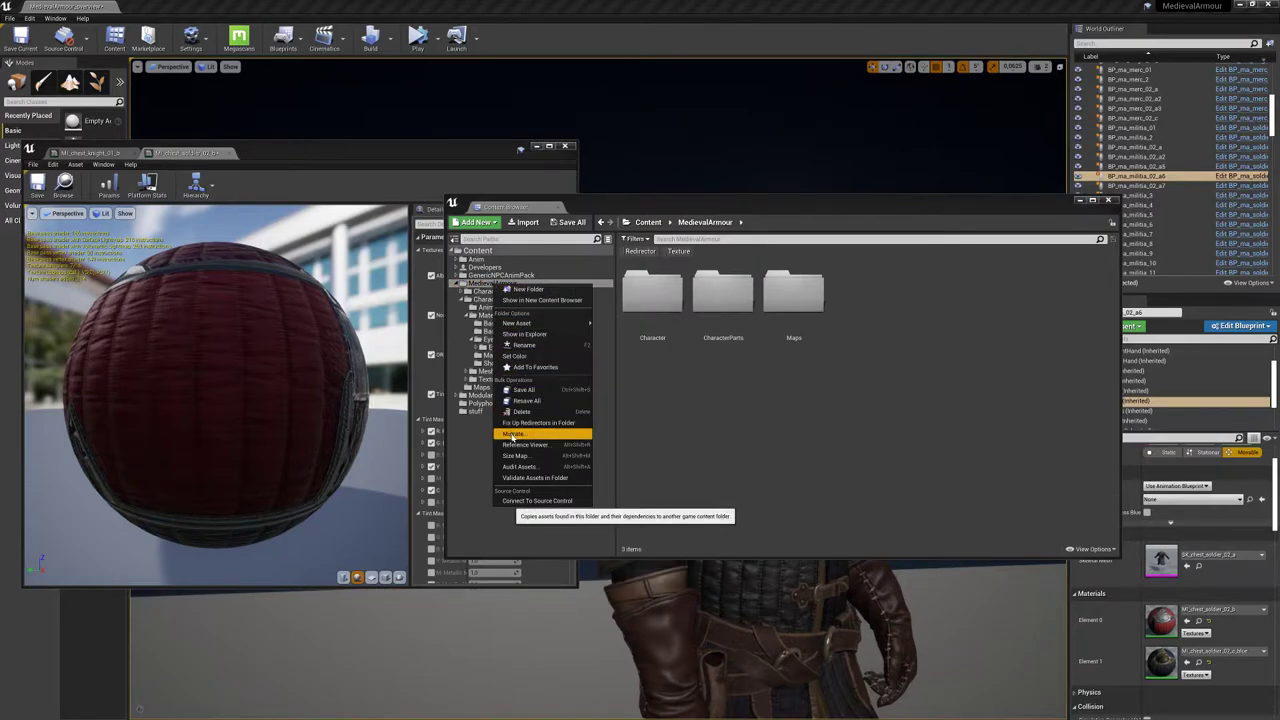
left_click(513, 436)
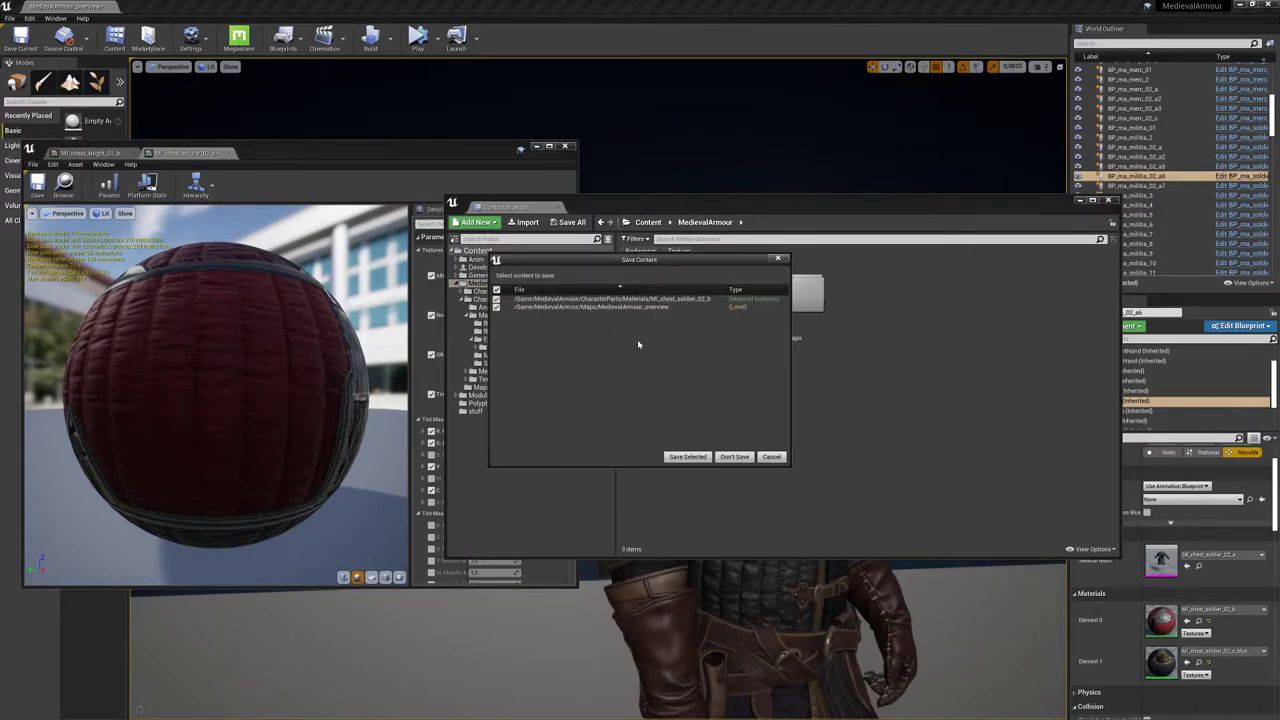
left_click(772, 457)
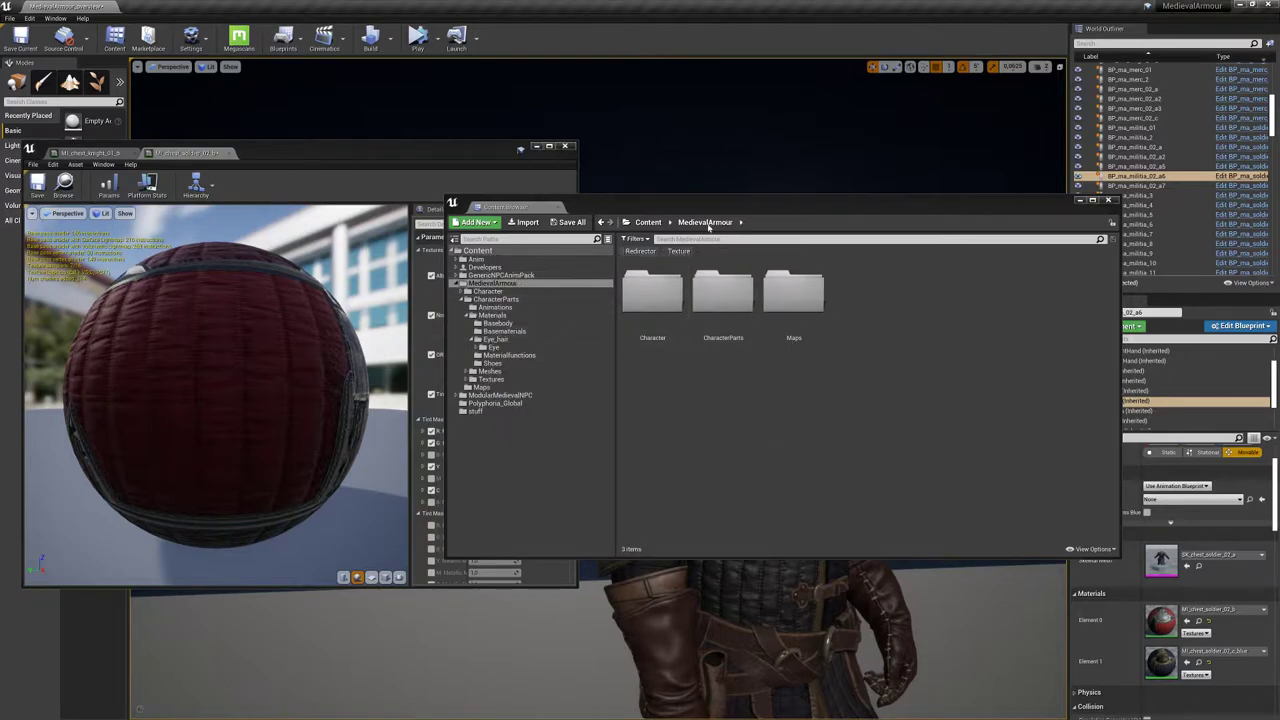
Switch to the CharacterEditor_Marketing project and show the contents of its CharacterParts_MedievalArmour folder
key("super")
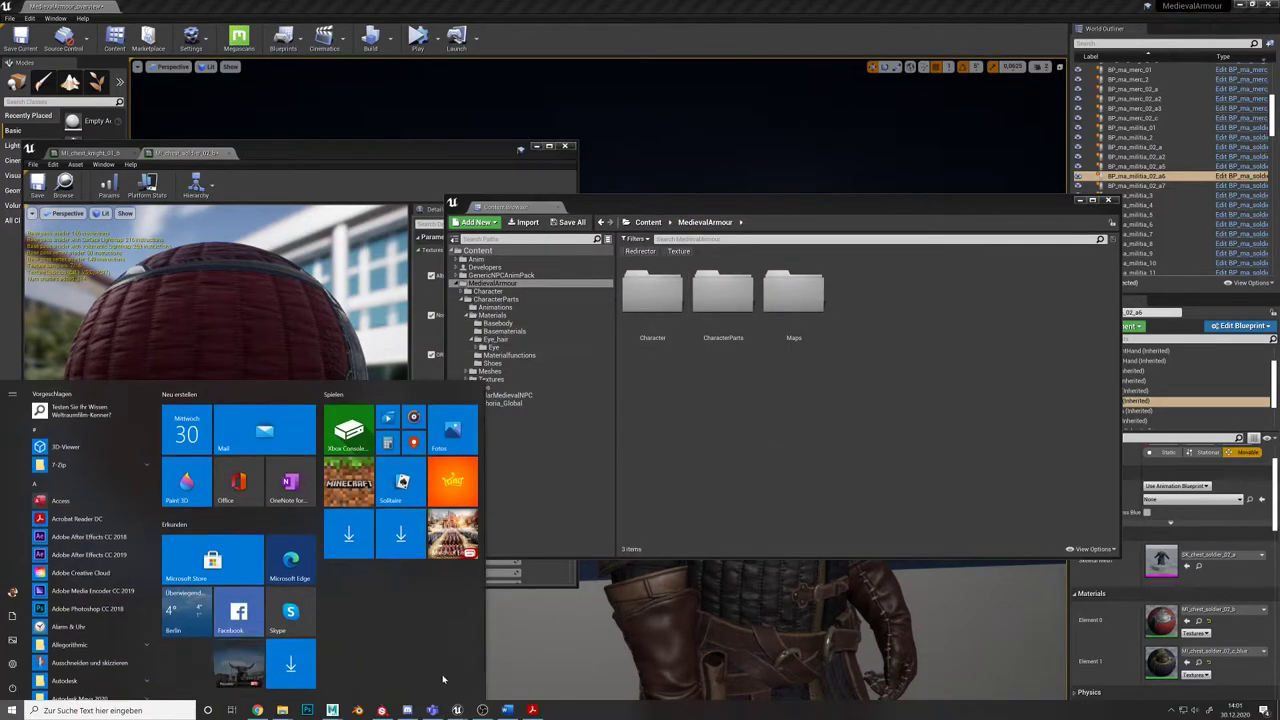
mouse_move(457, 710)
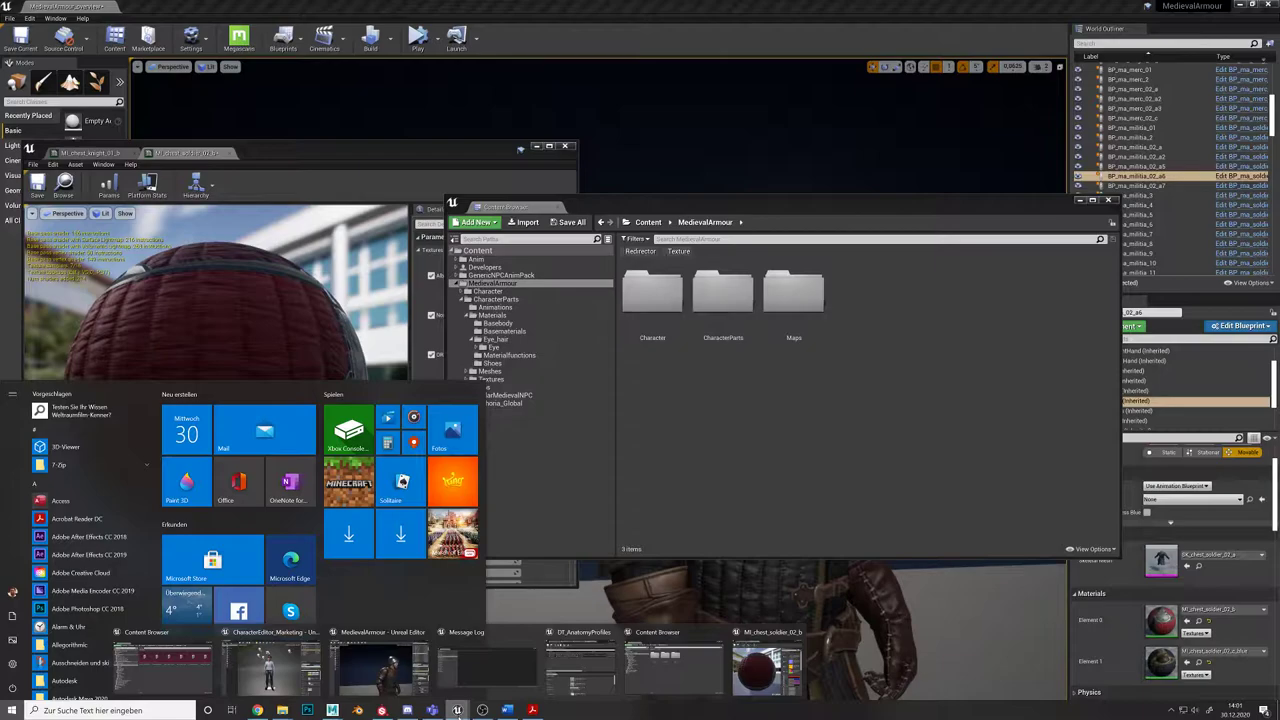
left_click(292, 677)
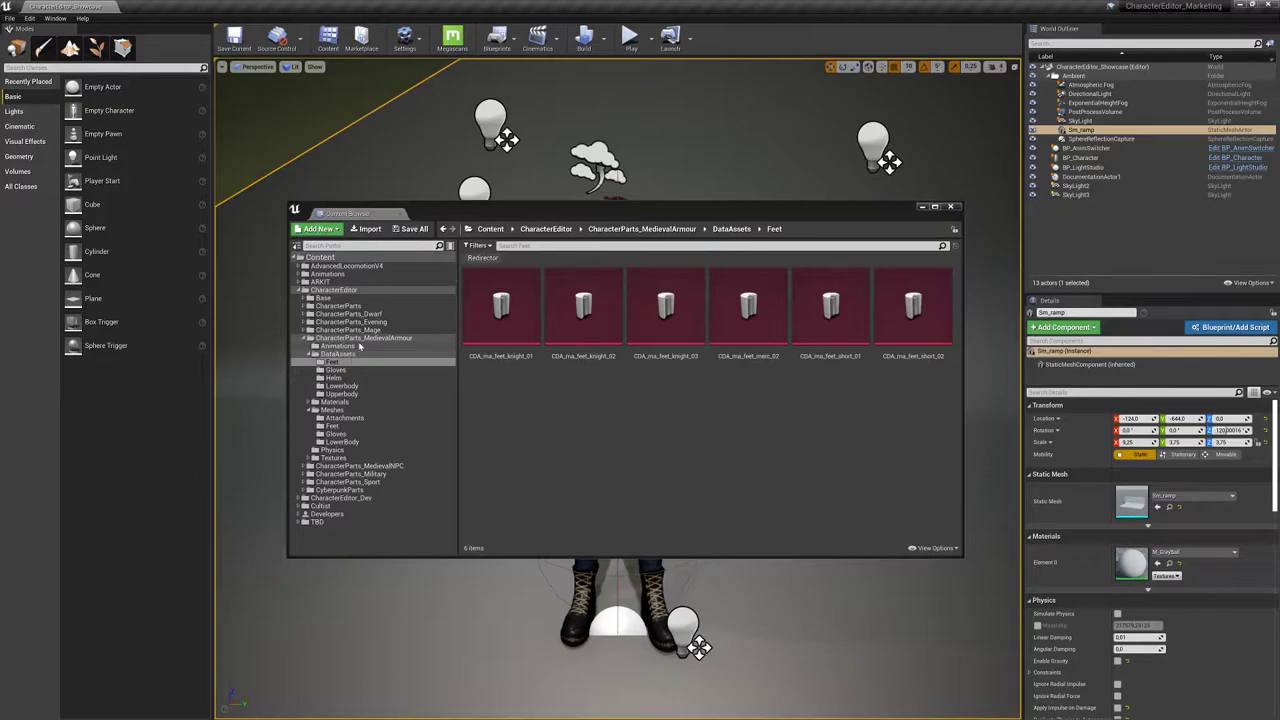
left_click(362, 339)
left_click_drag(698, 221, 874, 212)
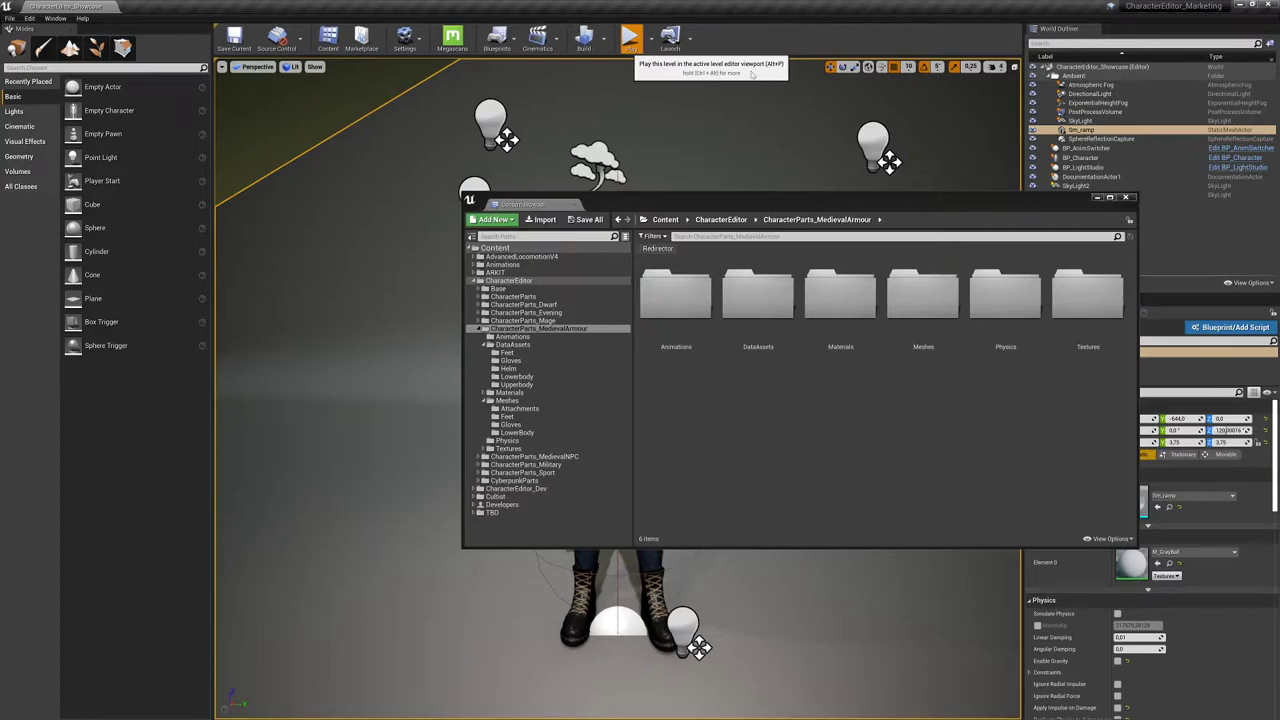
Play the level in the editor despite the Blueprint errors, clear the content window away and switch the character to male
key("alt+p")
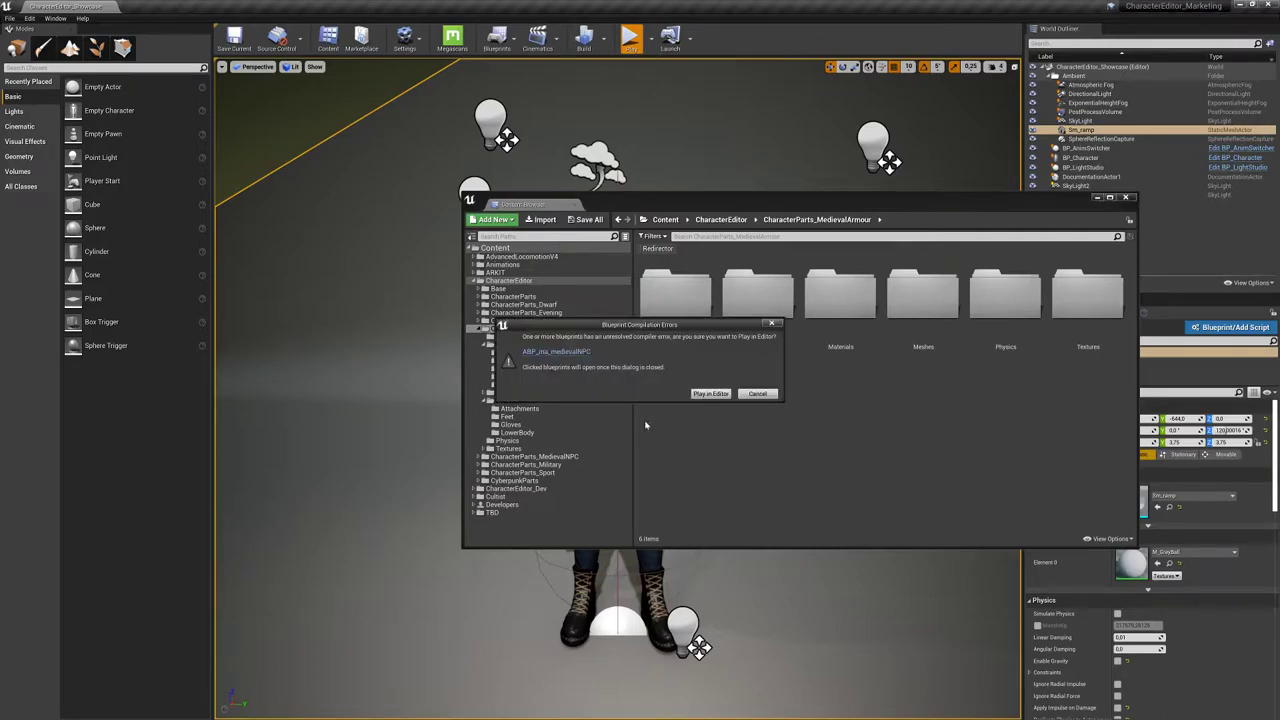
left_click(711, 394)
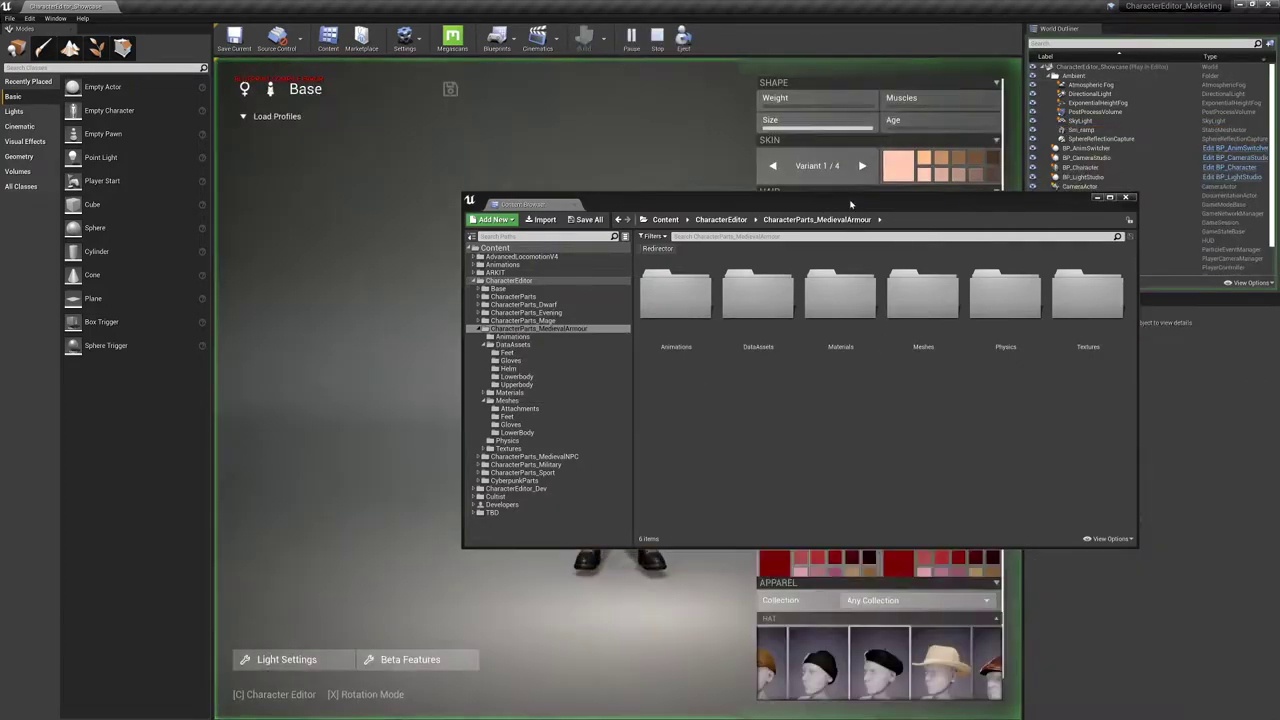
left_click_drag(860, 209, 2, 190)
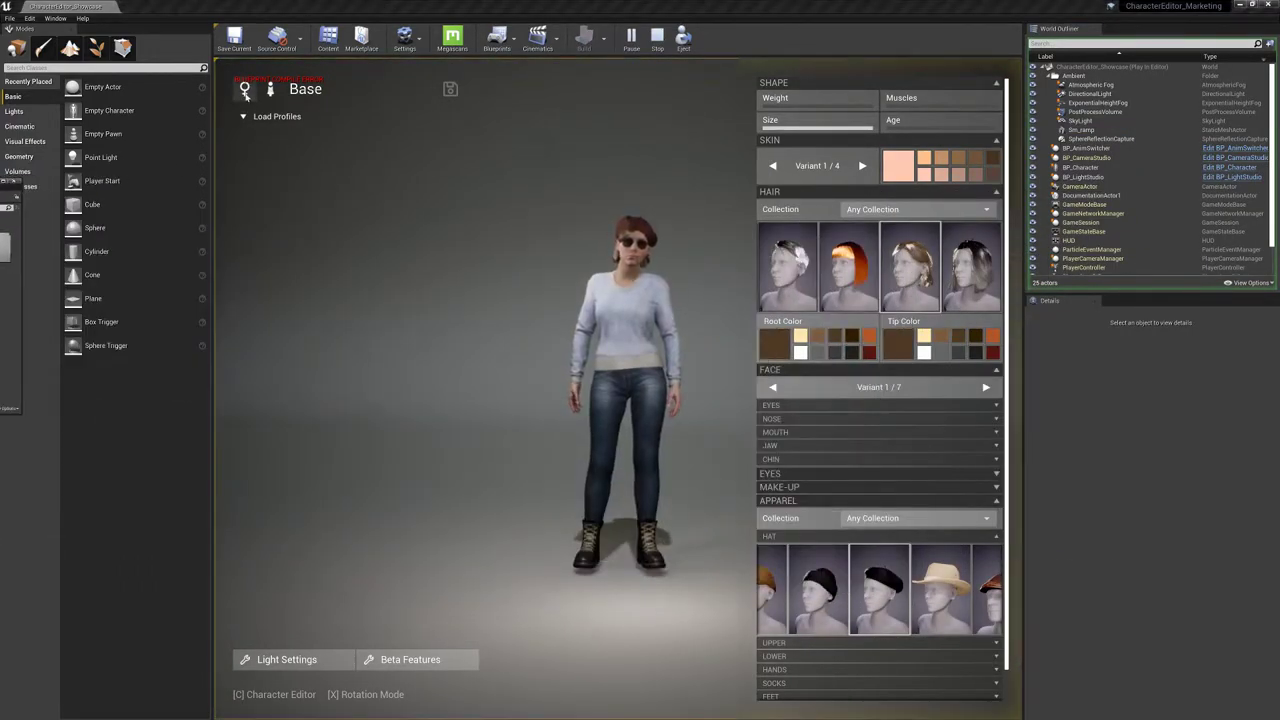
left_click(245, 91)
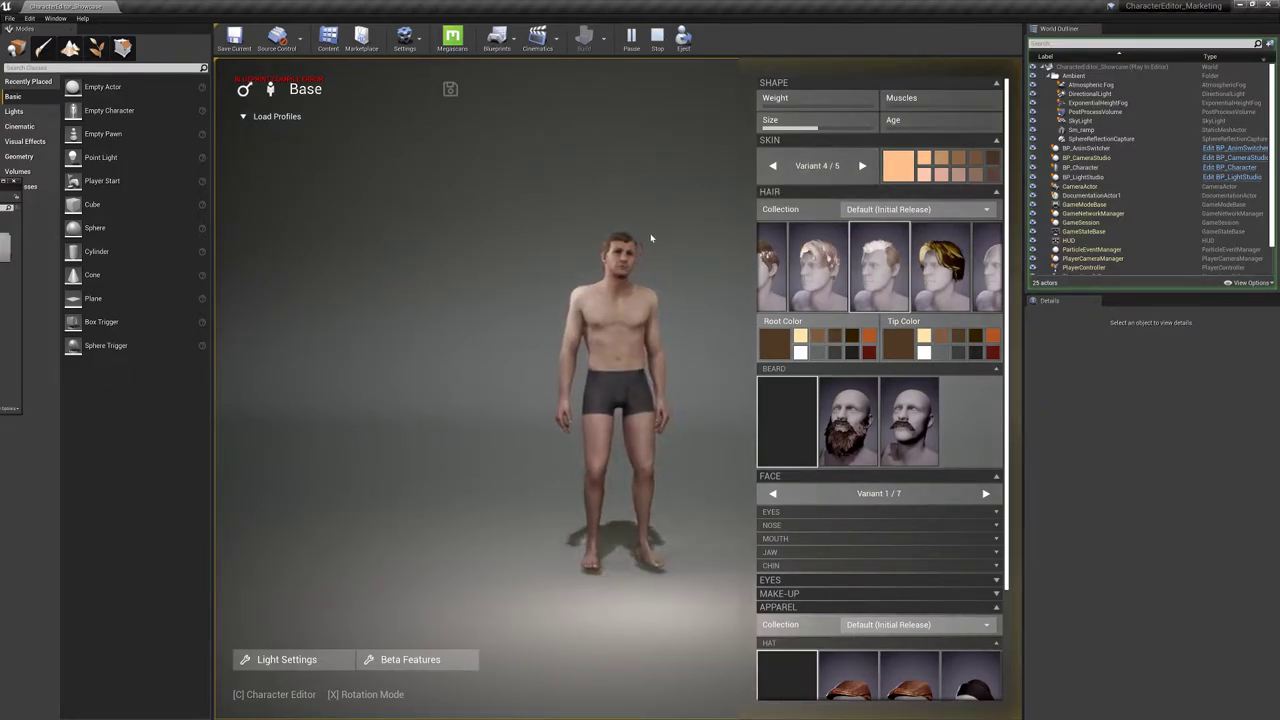
Preview the saved character profiles ma_knight_01 through ma_knight_04 one after another
left_click(265, 117)
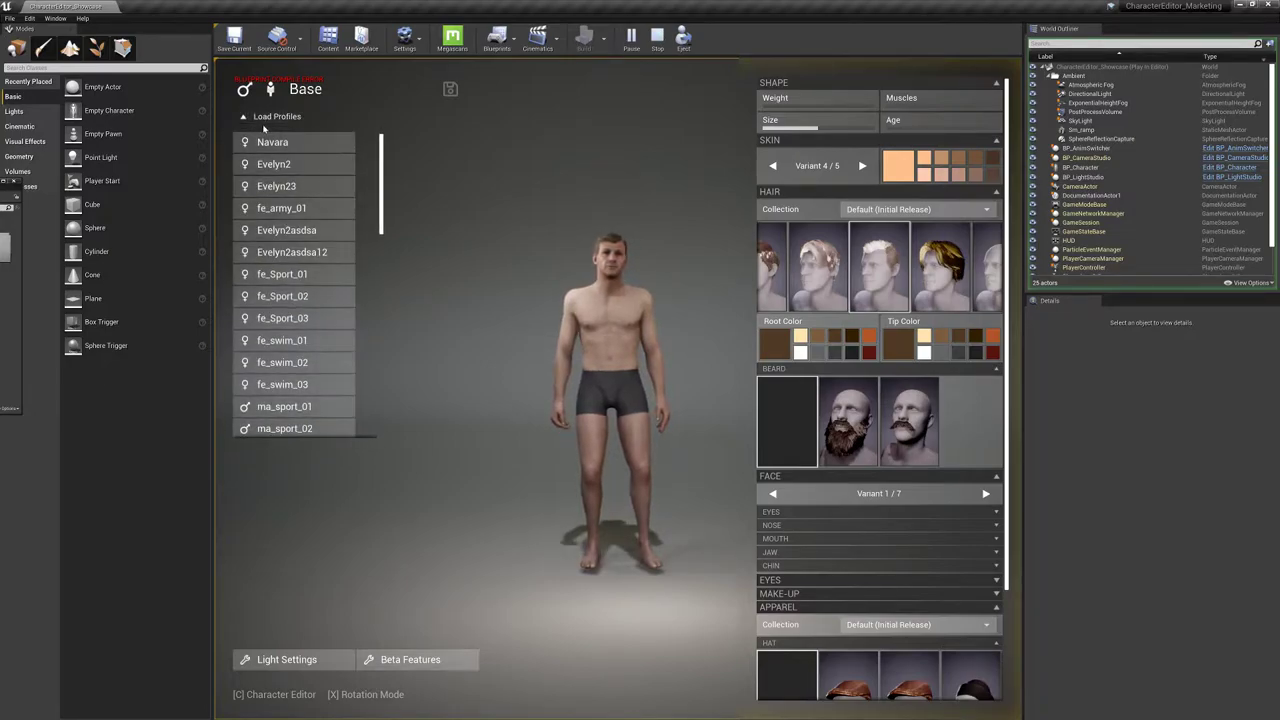
scroll(265, 345, "down", 5)
scroll(265, 345, "down", 6)
scroll(306, 310, "up", 3)
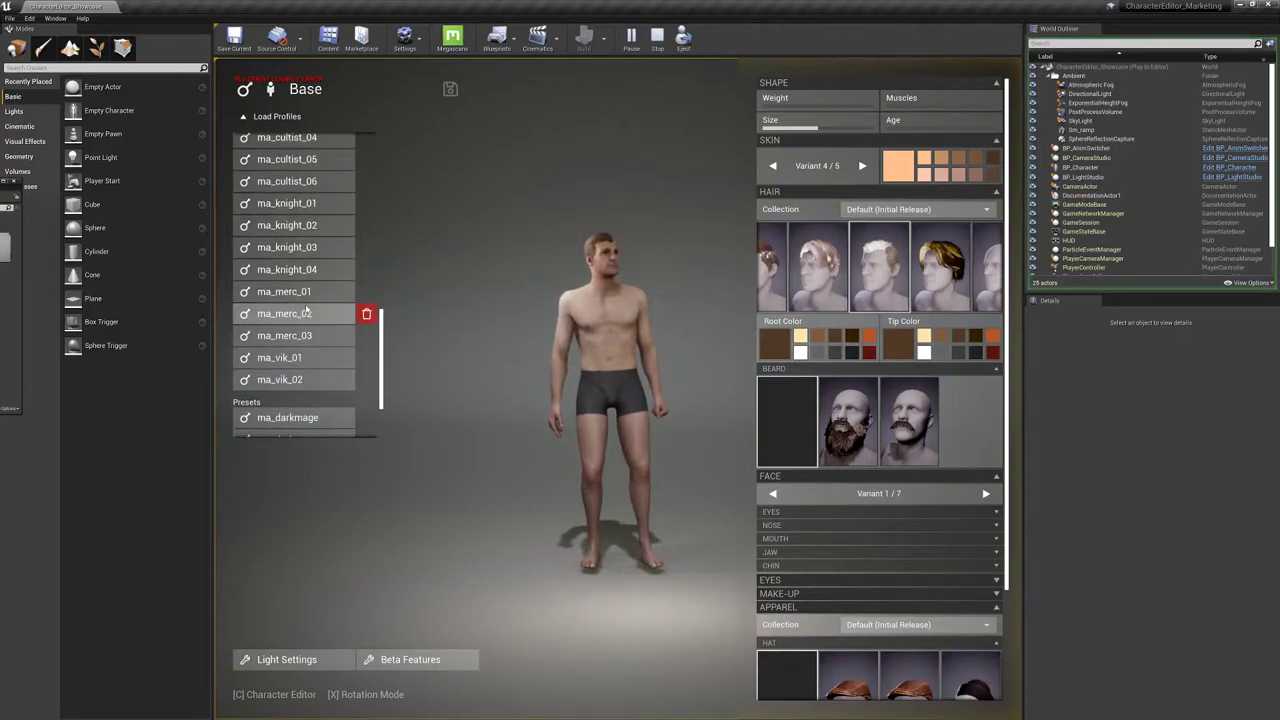
left_click(315, 204)
left_click(316, 227)
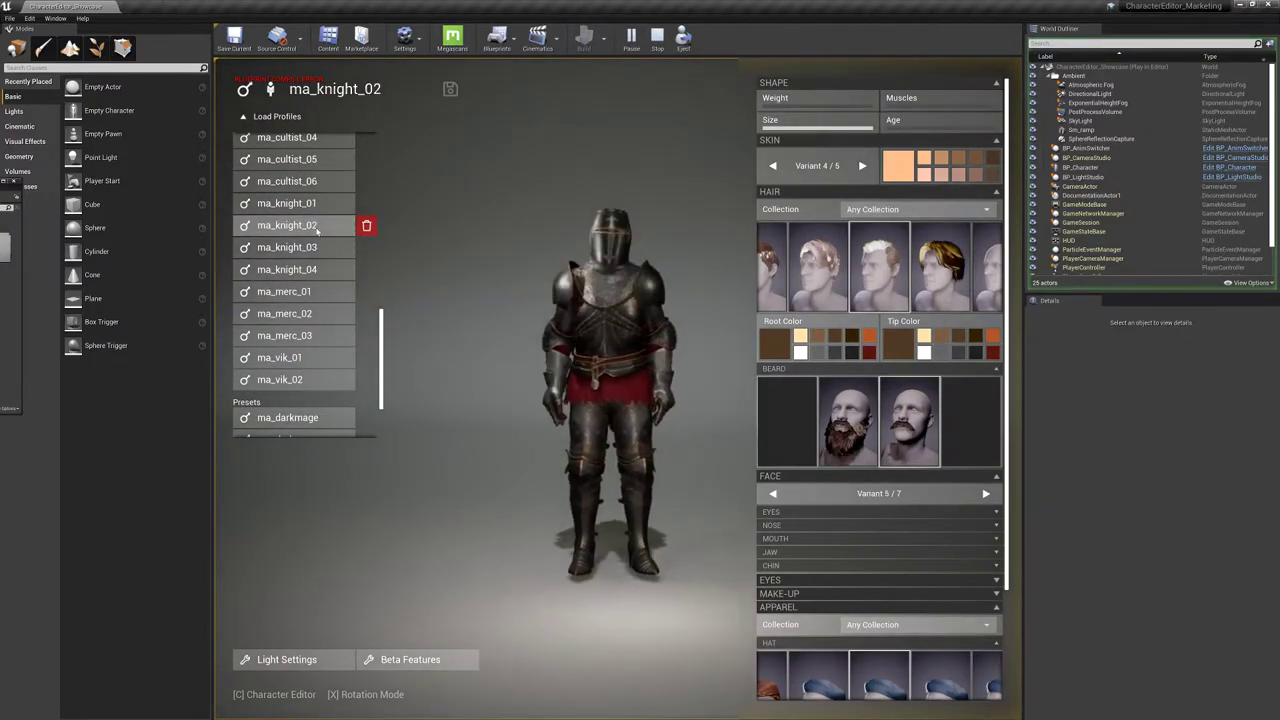
left_click(316, 248)
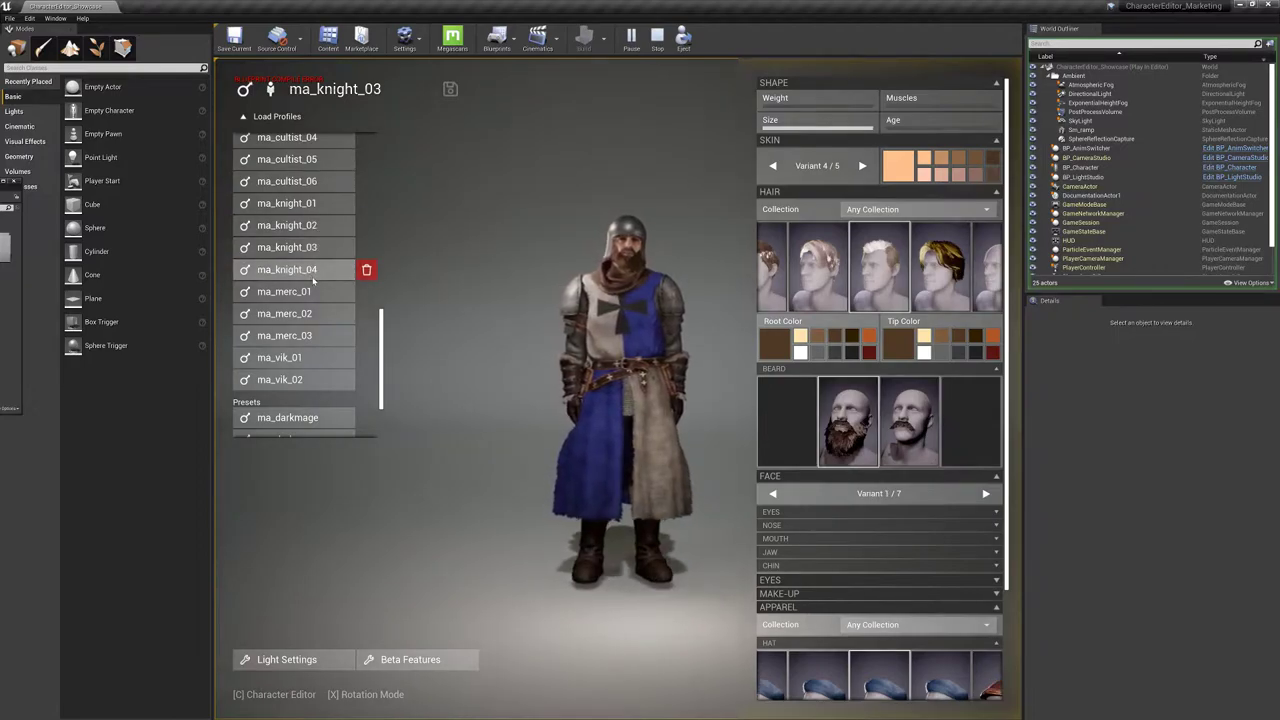
left_click(316, 270)
Preview the saved mercenary profiles ma_merc_01, ma_merc_02 and ma_merc_03
left_click(314, 292)
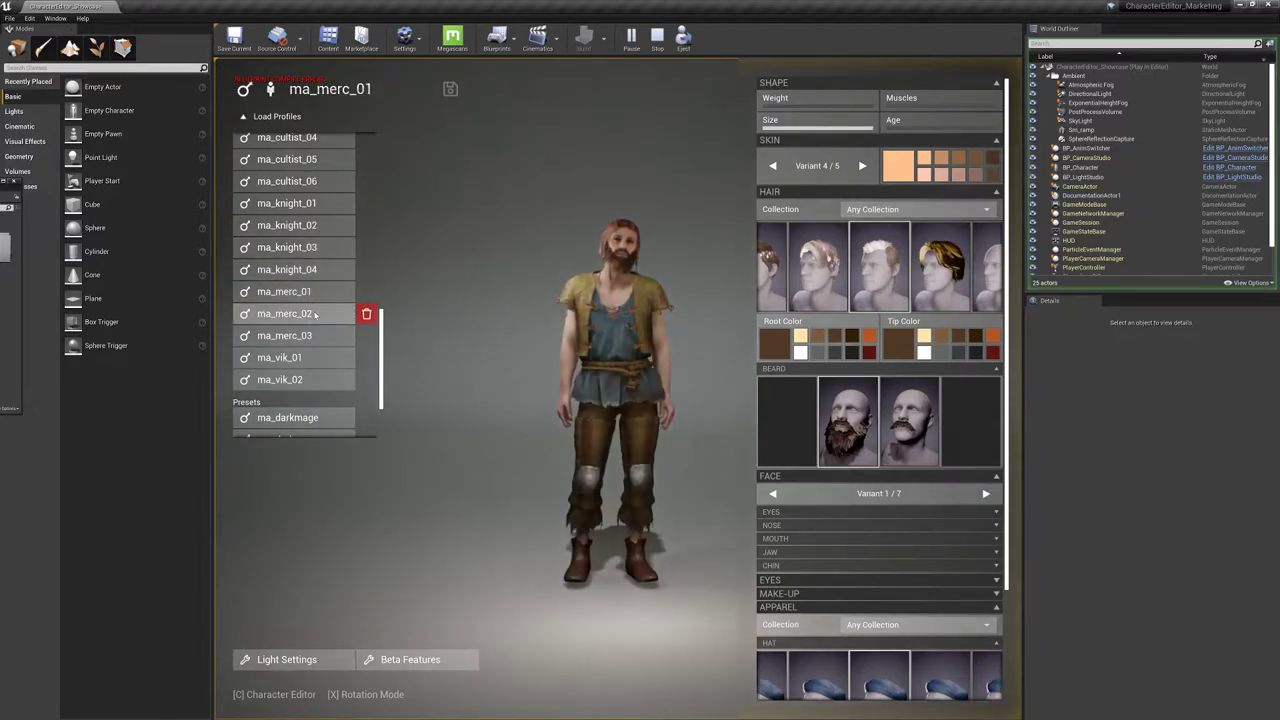
left_click(315, 314)
left_click(318, 338)
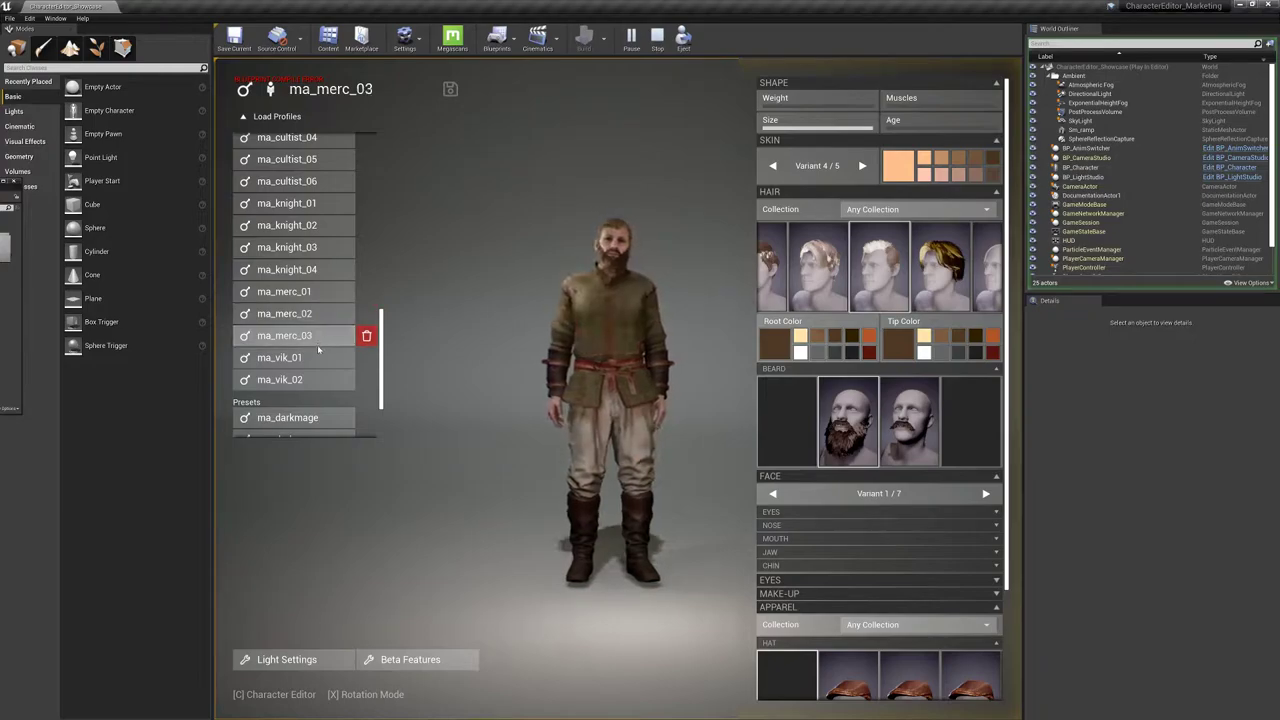
Load the ma_vik_01 and ma_vik_02 profiles in turn and view the latter's armour in full screen
left_click(316, 357)
left_click(314, 380)
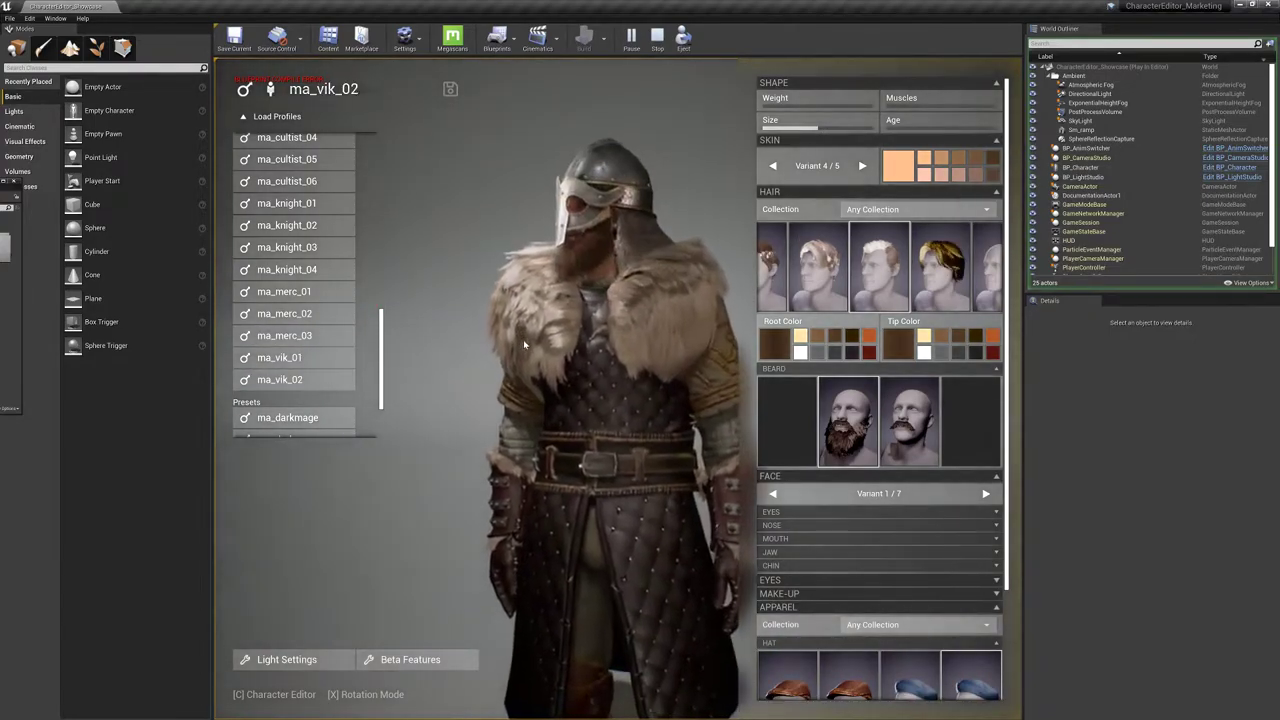
key("F11")
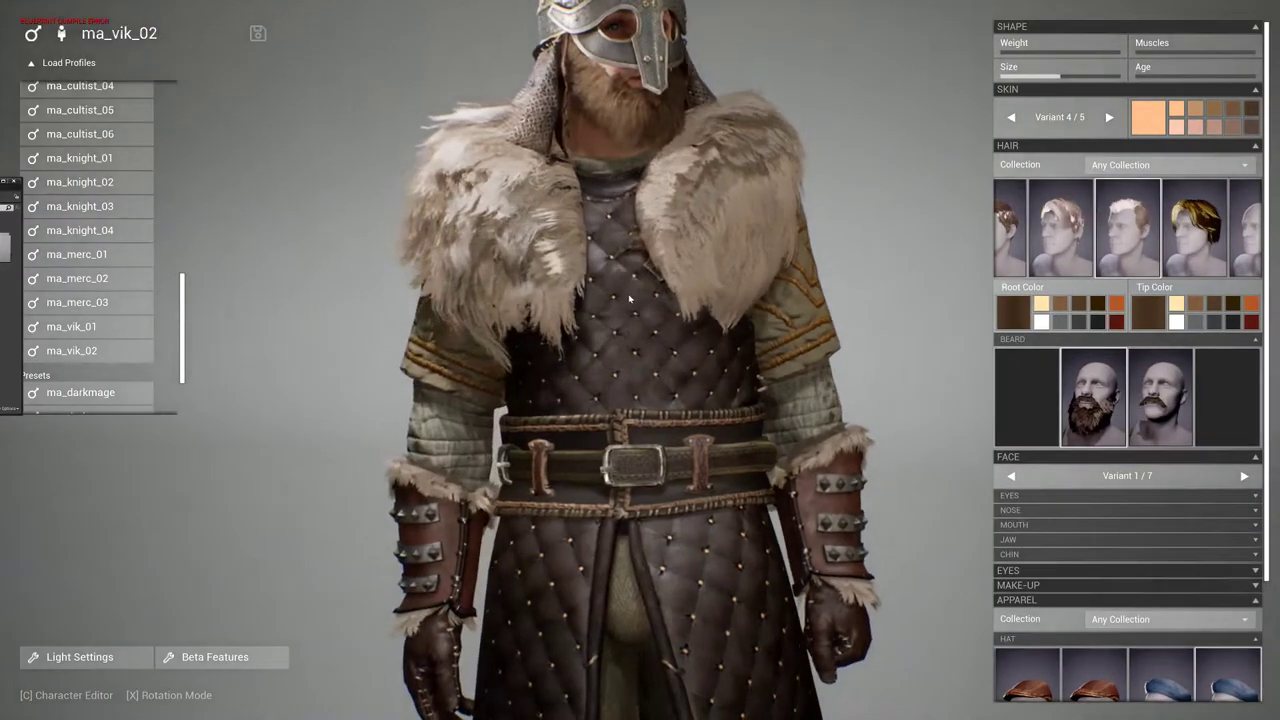
middle_click_drag(610, 308, 644, 377)
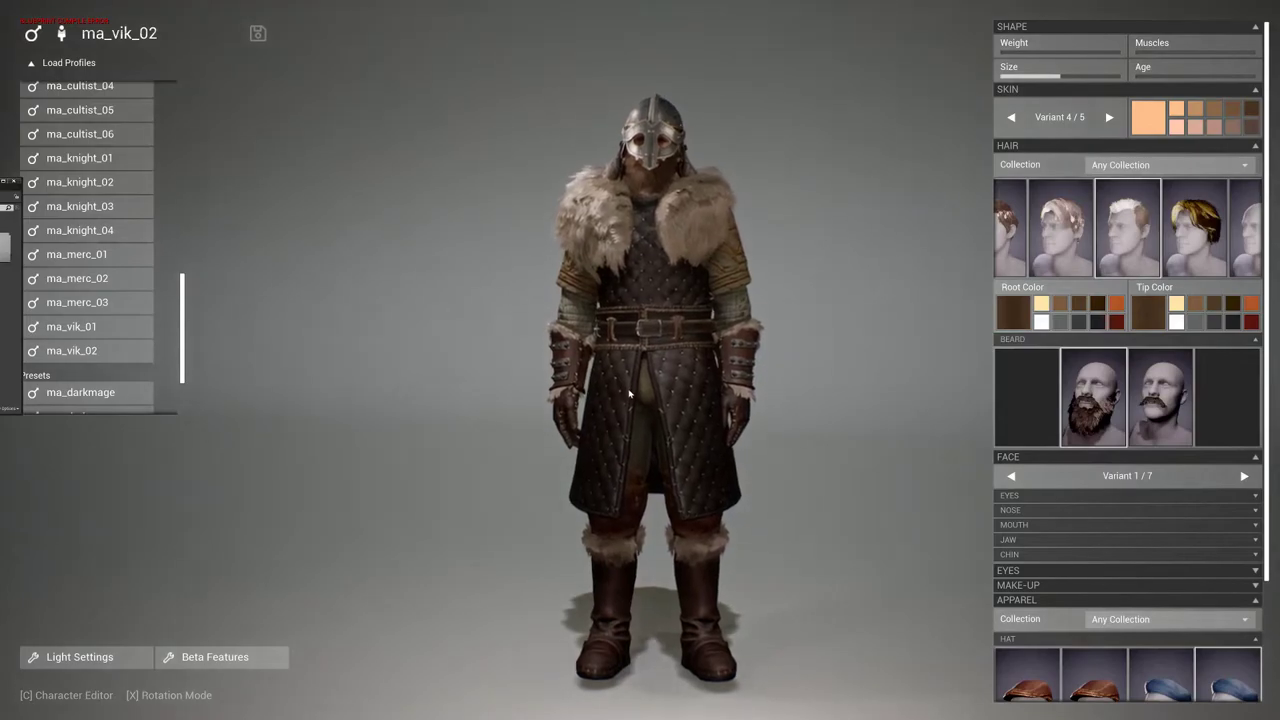
Cycle the lighting through Presentation, Warm, Cinematic, Light Overcast and Default, and settle on an unnamed preset below Presentation
left_click(86, 659)
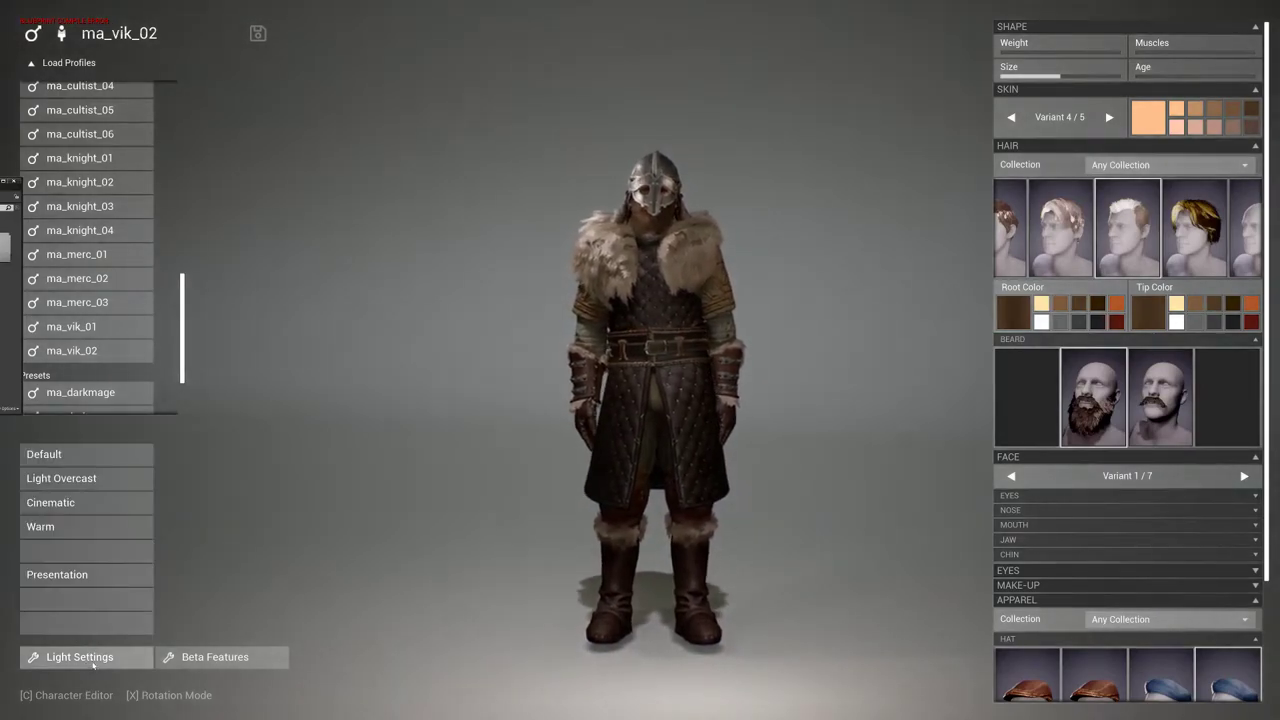
left_click(94, 575)
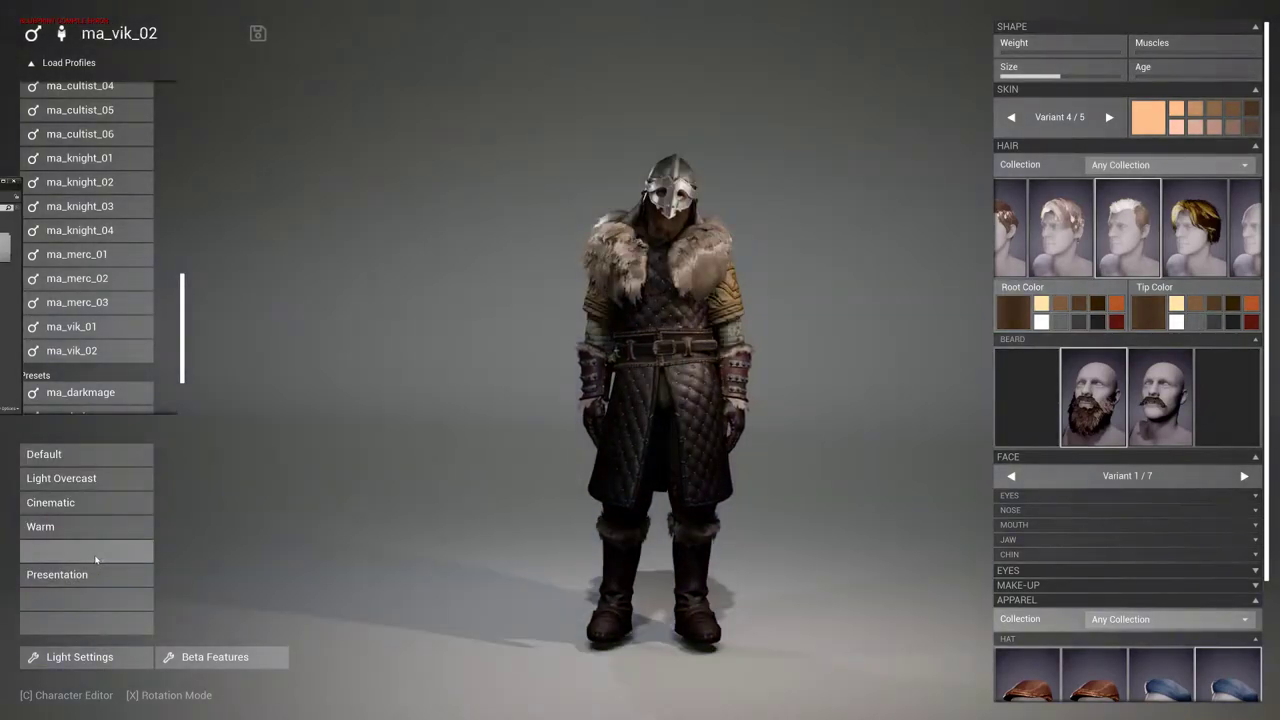
left_click(90, 525)
left_click(88, 502)
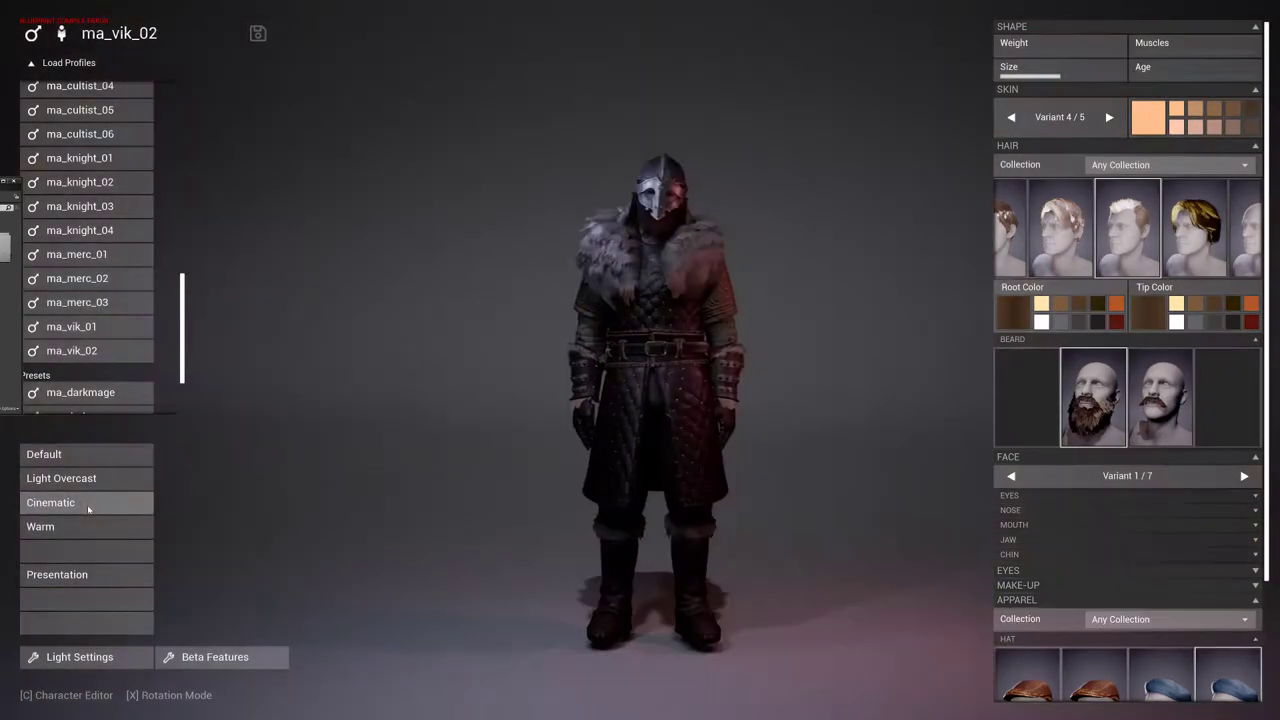
left_click(90, 479)
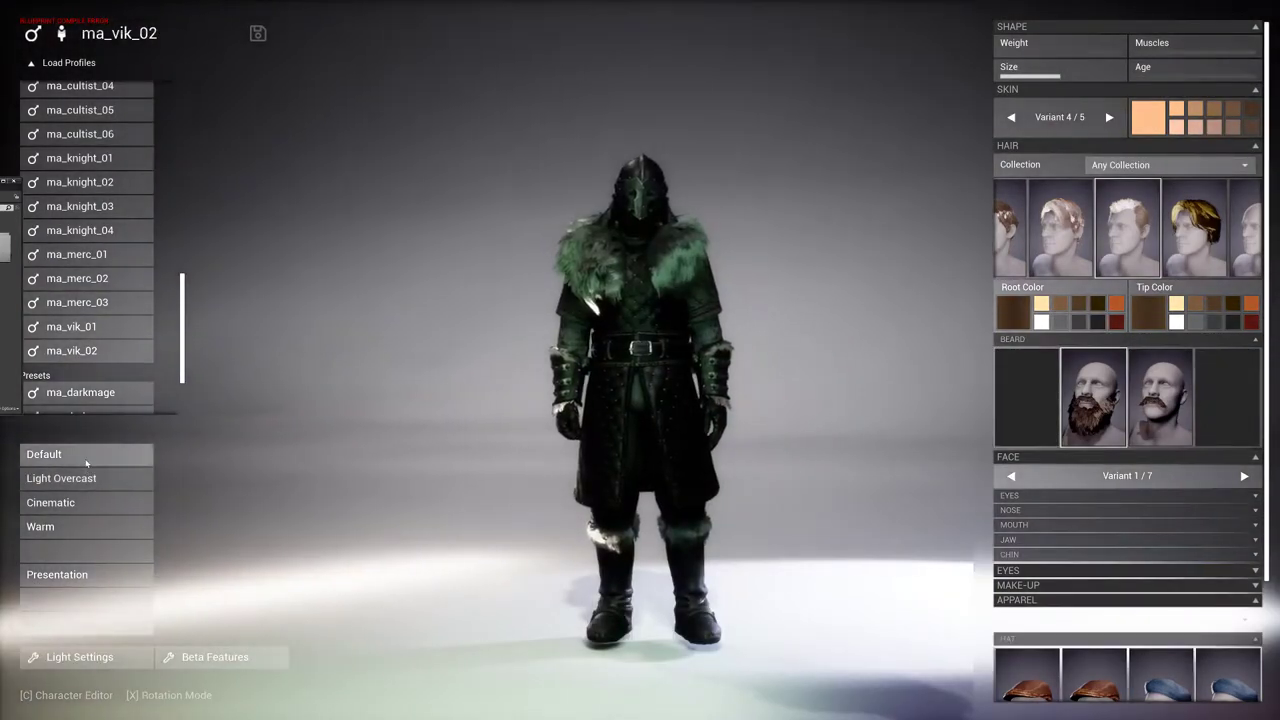
left_click(86, 458)
left_click(94, 617)
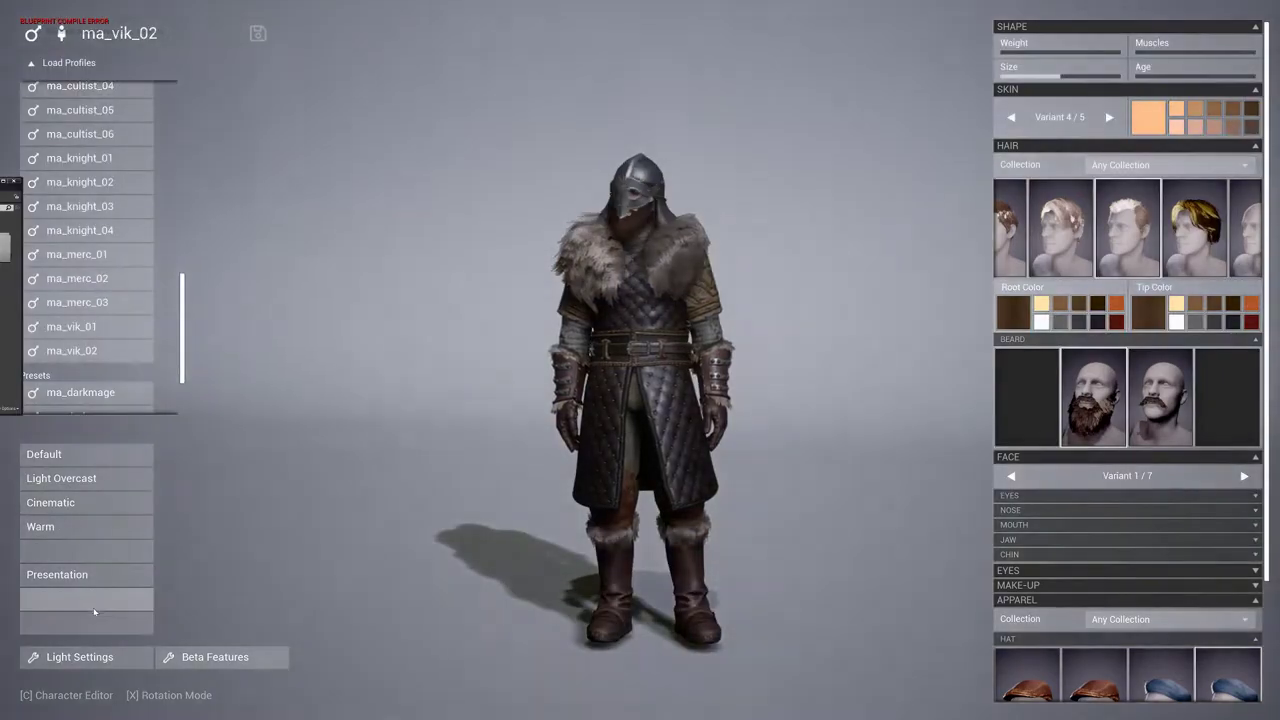
left_click_drag(825, 430, 824, 430)
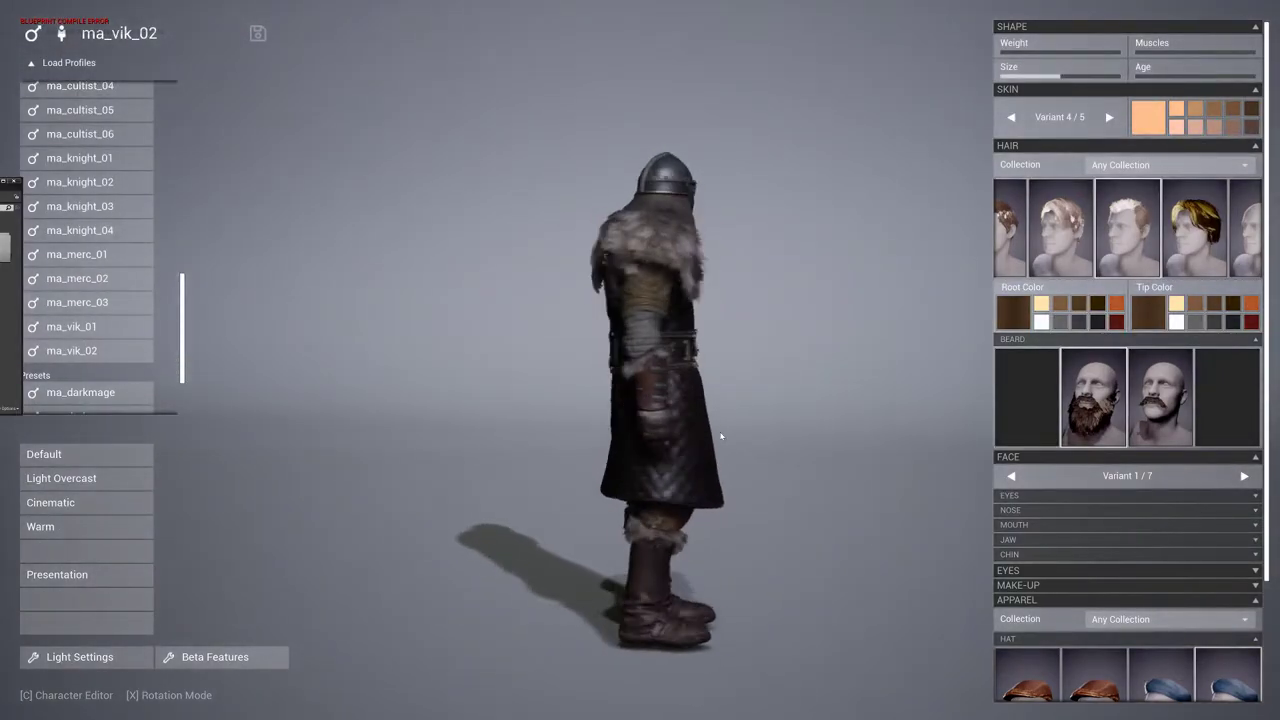
Limit the character's apparel collection to Medieval Armour
left_click_drag(1268, 576, 1273, 632)
scroll(1272, 630, "down", 2)
left_click(1193, 485)
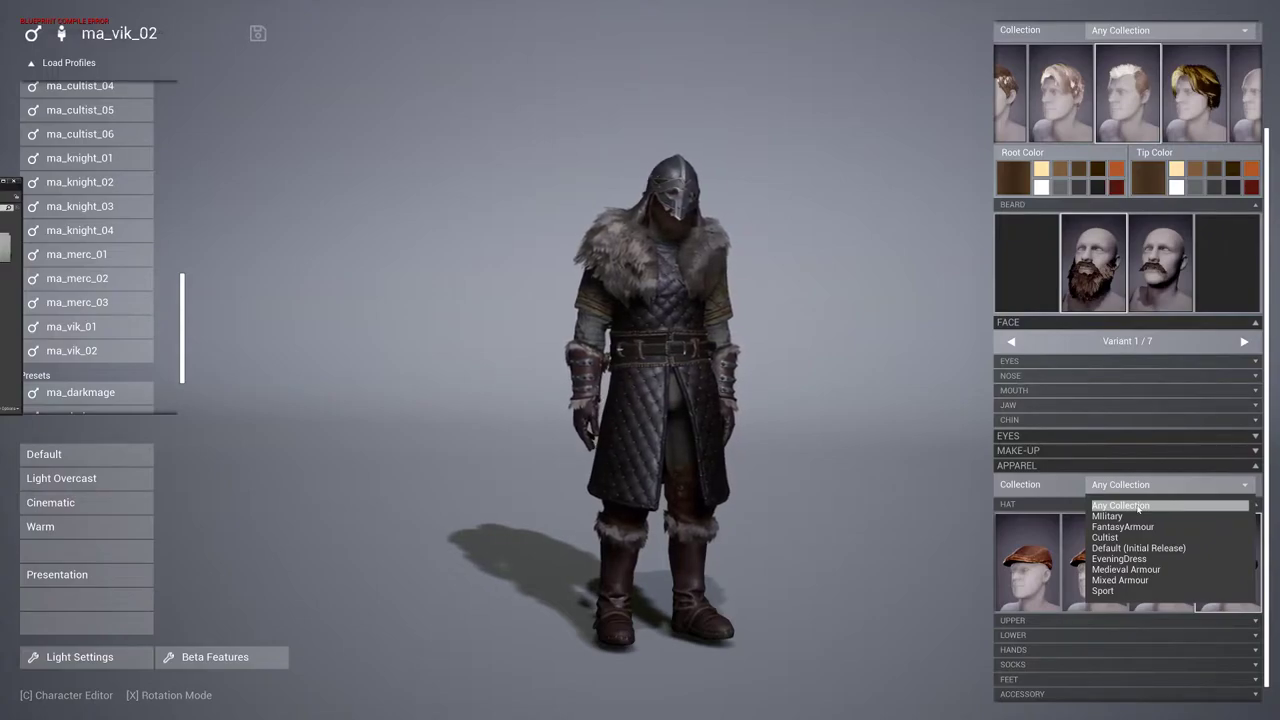
left_click(1163, 572)
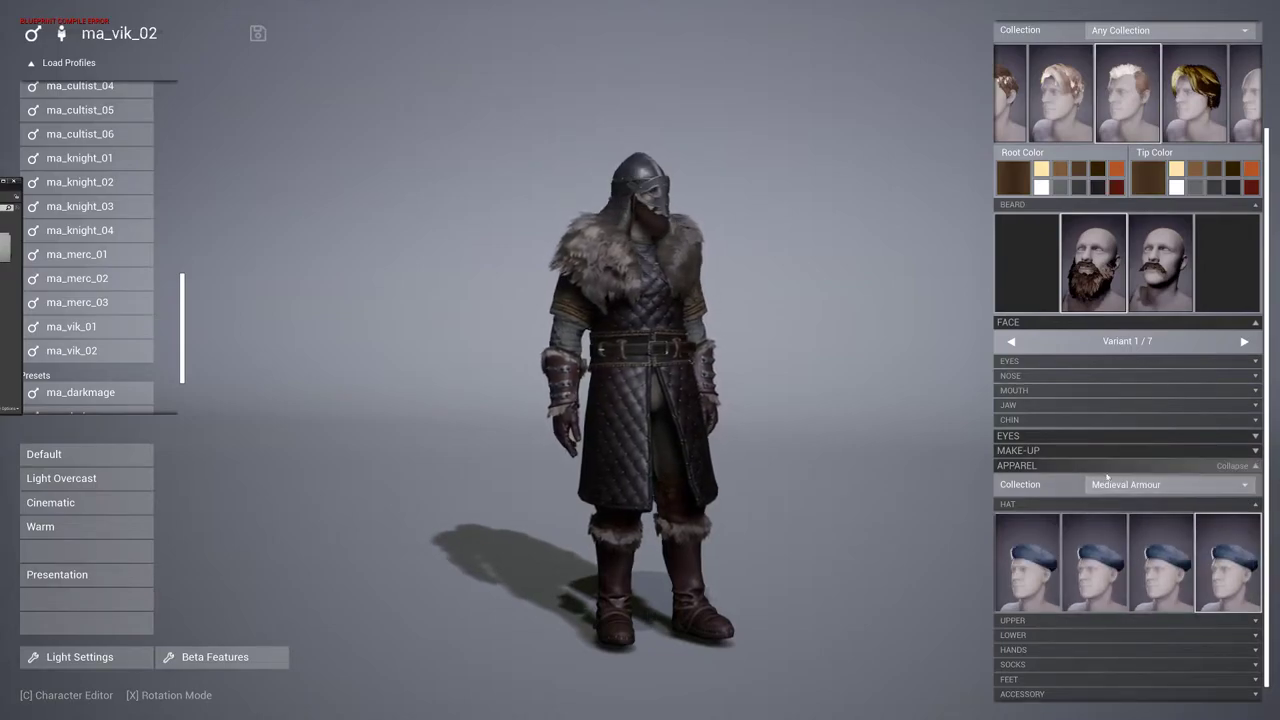
Randomize the apparel repeatedly to show different Medieval Armour outfits, and leave full screen
left_click(1004, 467)
left_click(1004, 467)
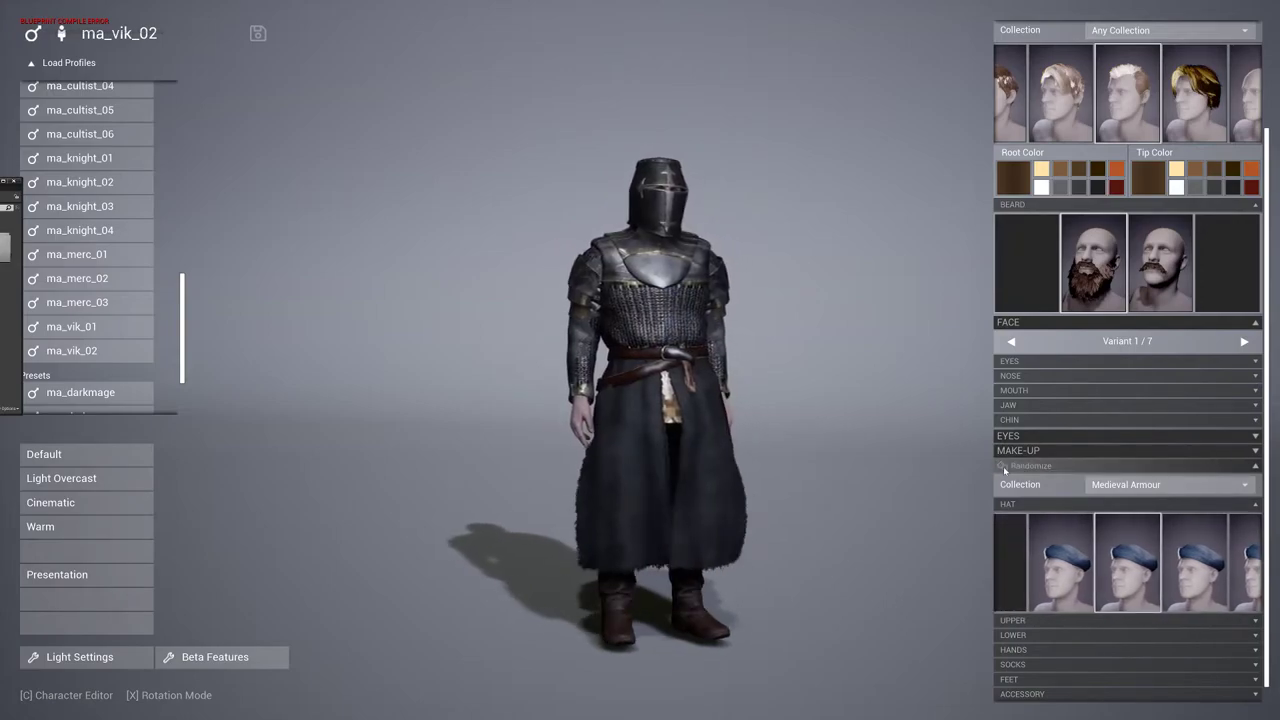
left_click(1004, 467)
left_click(1004, 467)
left_click(1004, 467)
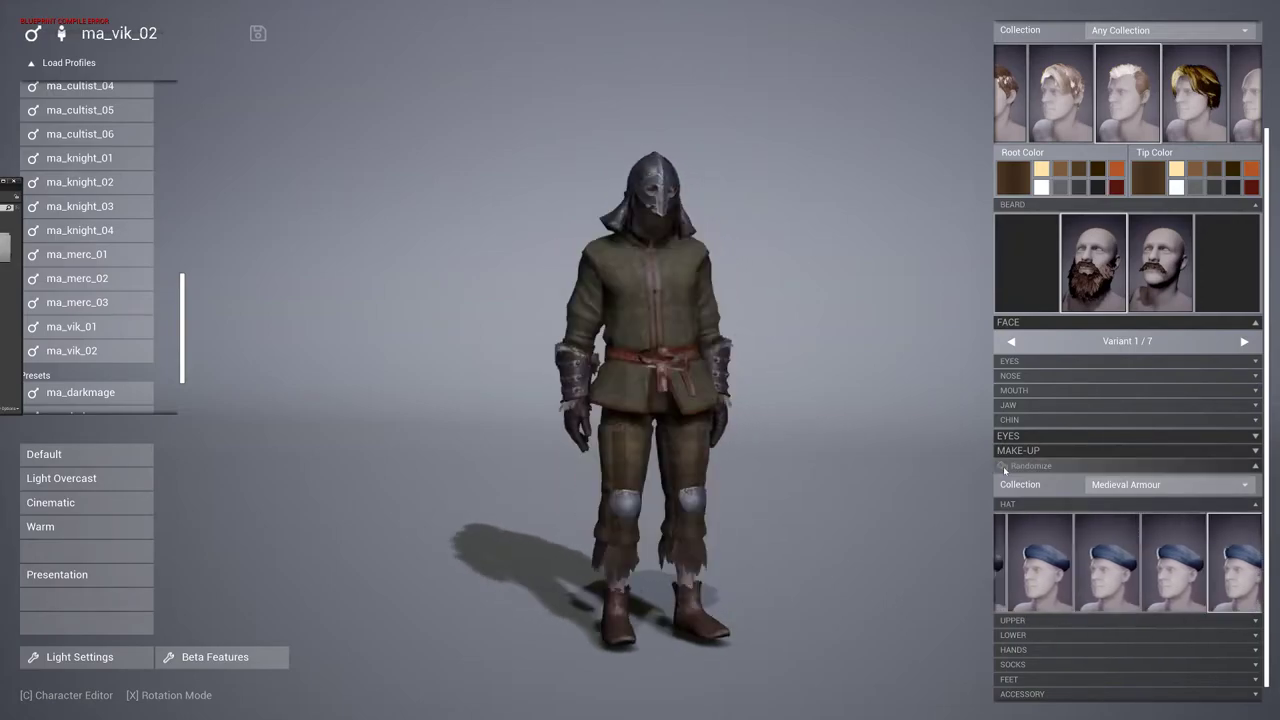
left_click(1004, 467)
left_click(1004, 467)
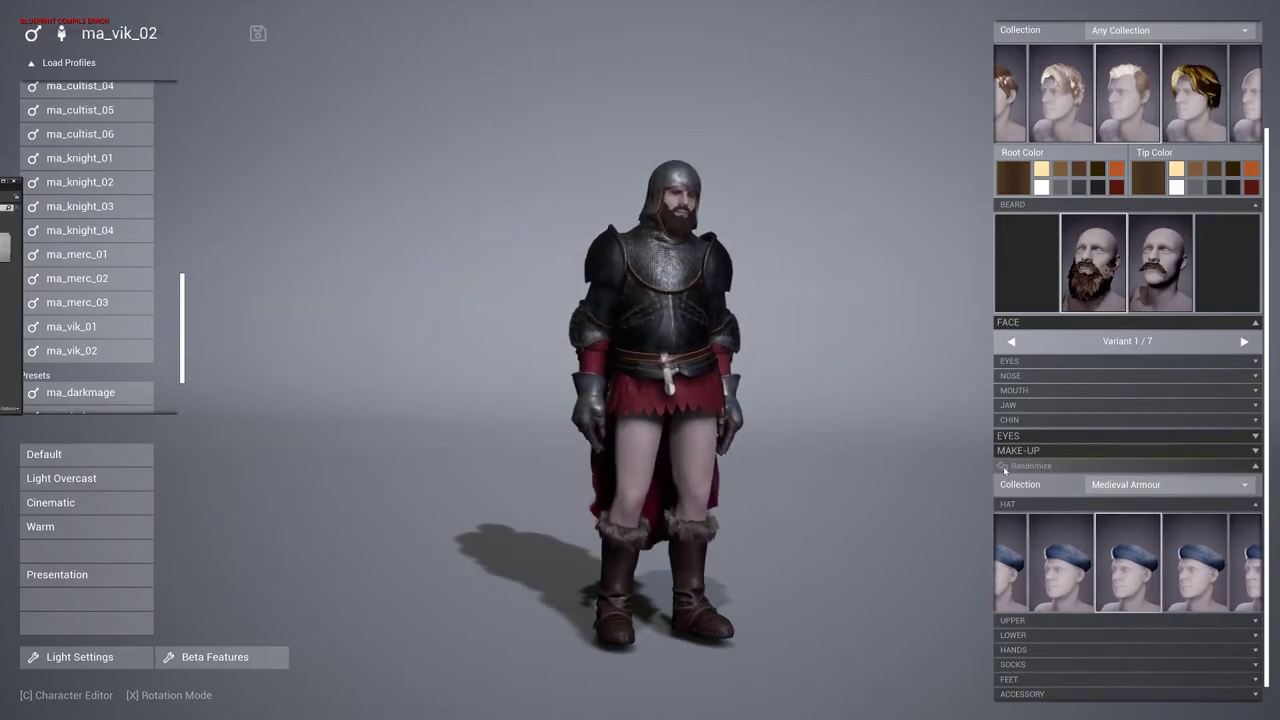
left_click(1004, 467)
left_click(1004, 467)
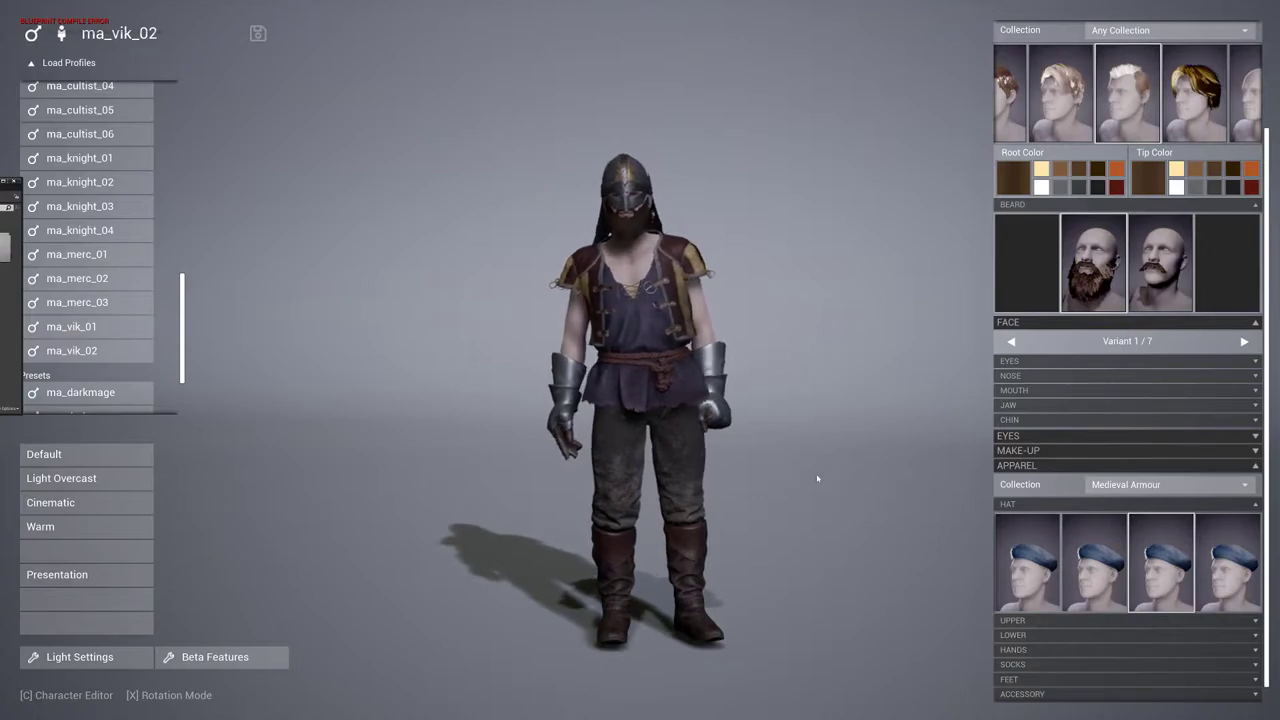
key("F11")
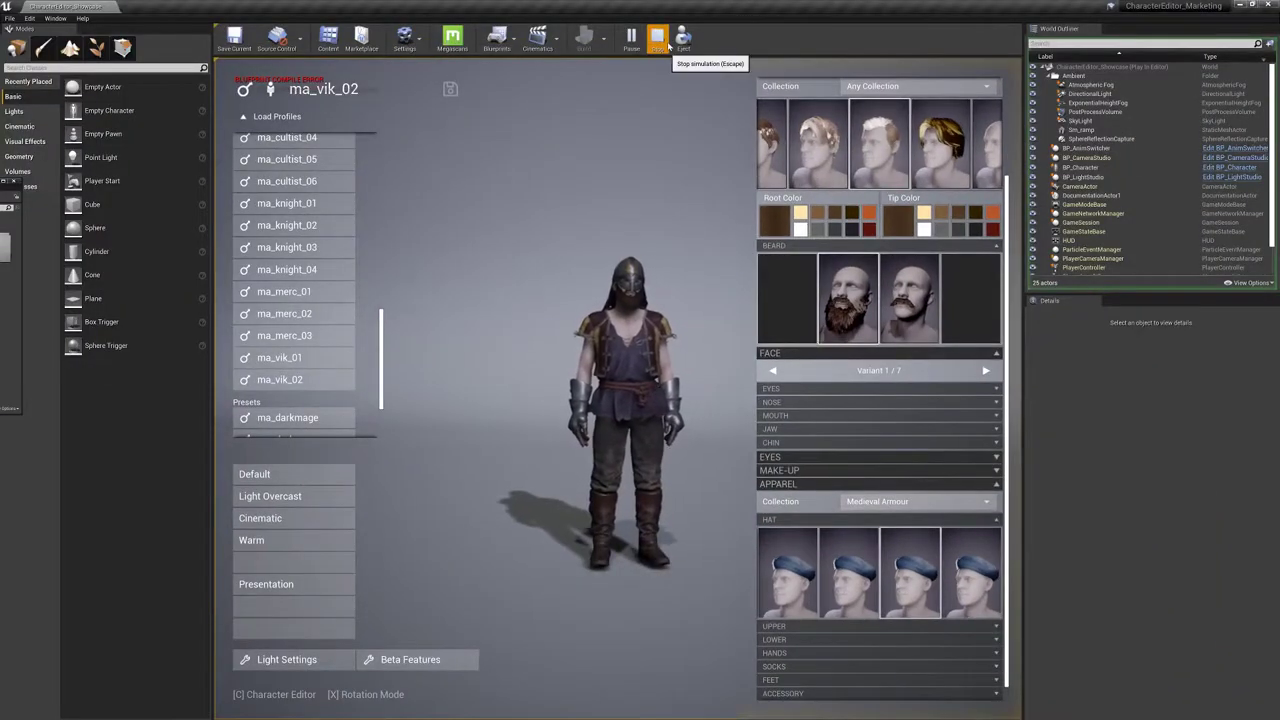
Stop the simulation and open the DT_AnatomyProfiles data table from the CharacterEditor/Base/DataTables folder
left_click(657, 34)
scroll(703, 394, "up", 8)
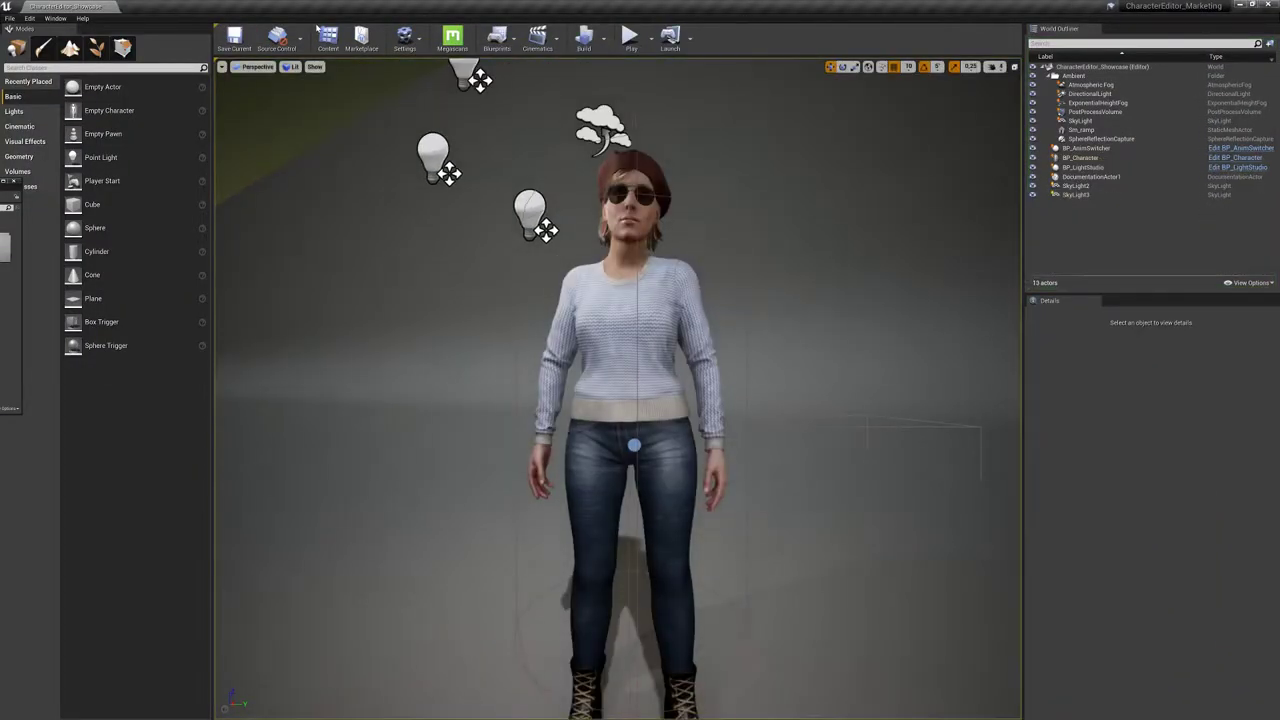
left_click(328, 39)
left_click_drag(0, 185, 434, 160)
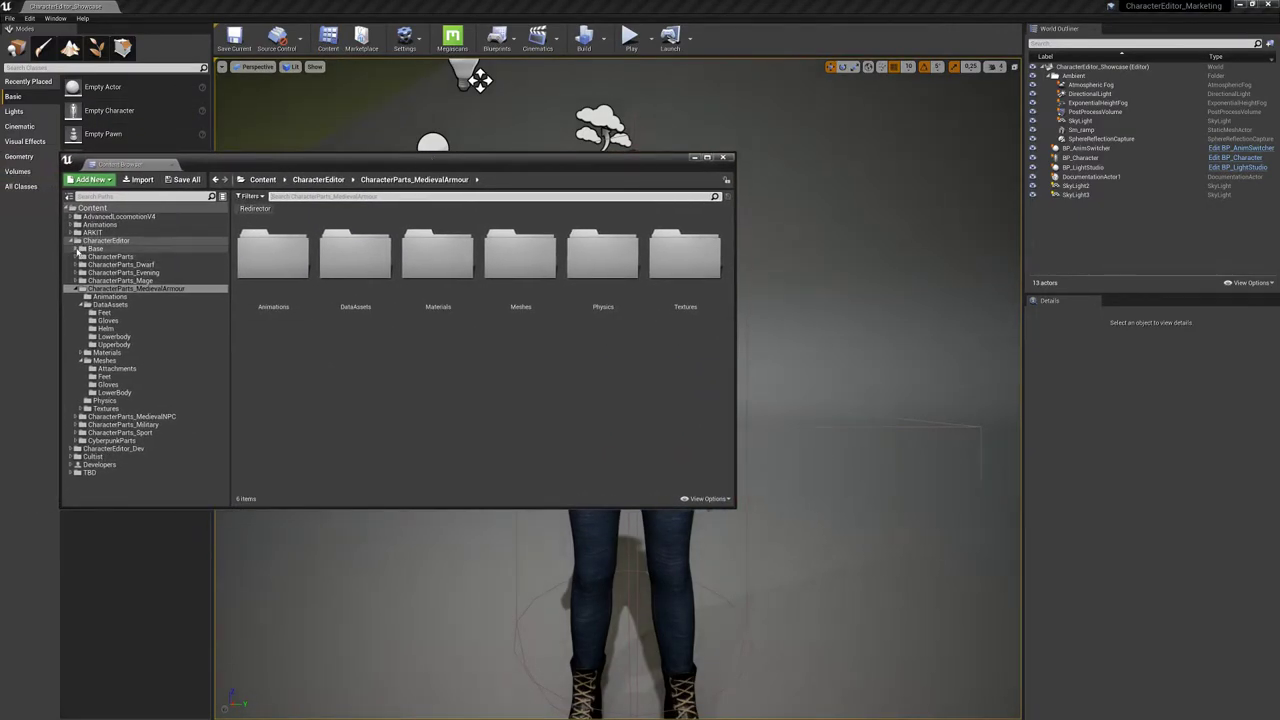
left_click(78, 249)
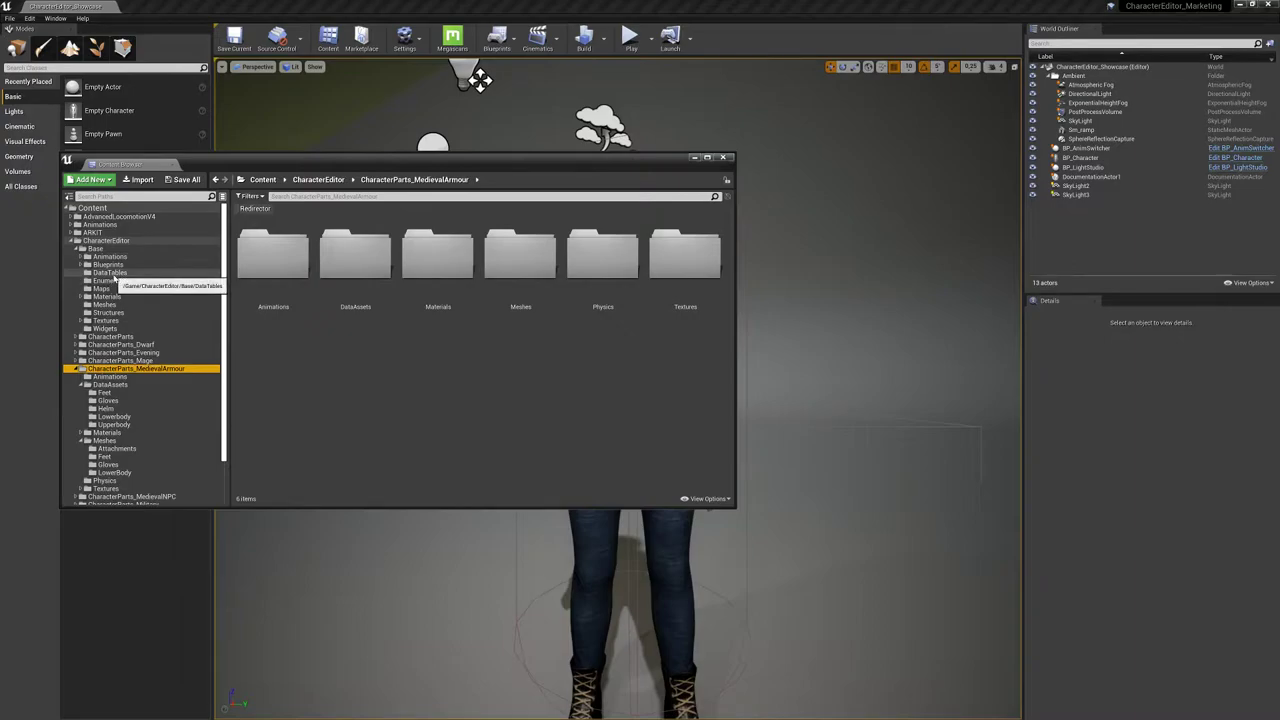
left_click(110, 273)
left_click(270, 280)
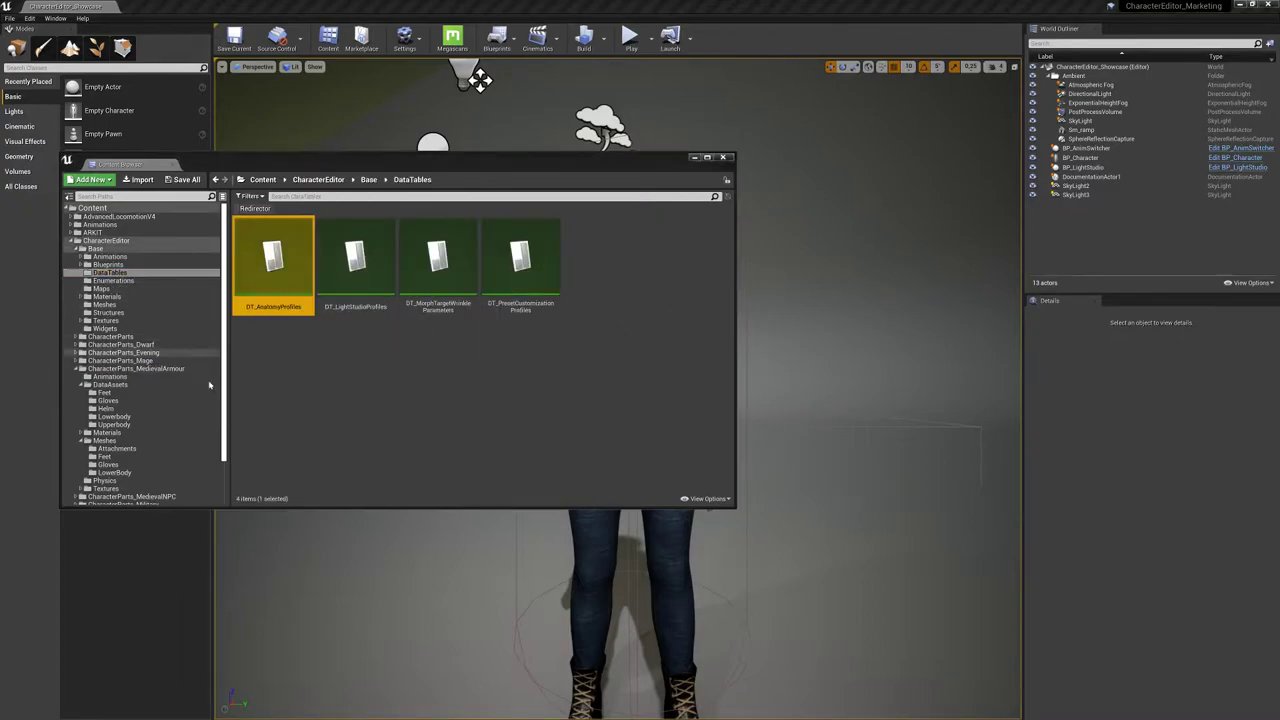
Examine the HumanFemaleAdult row's body mesh, head mesh, anim instance class and skin material sets
left_click_drag(591, 202, 878, 188)
scroll(619, 490, "down", 2)
scroll(617, 533, "up", 2)
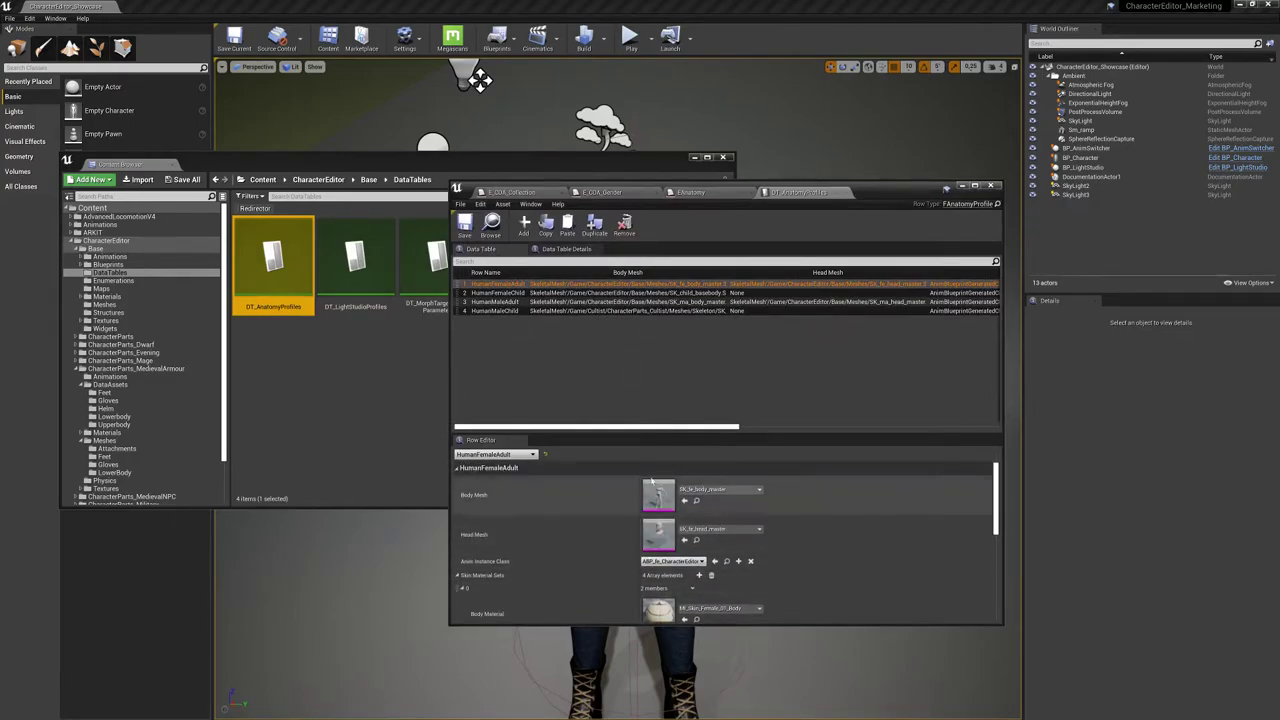
scroll(648, 511, "down", 4)
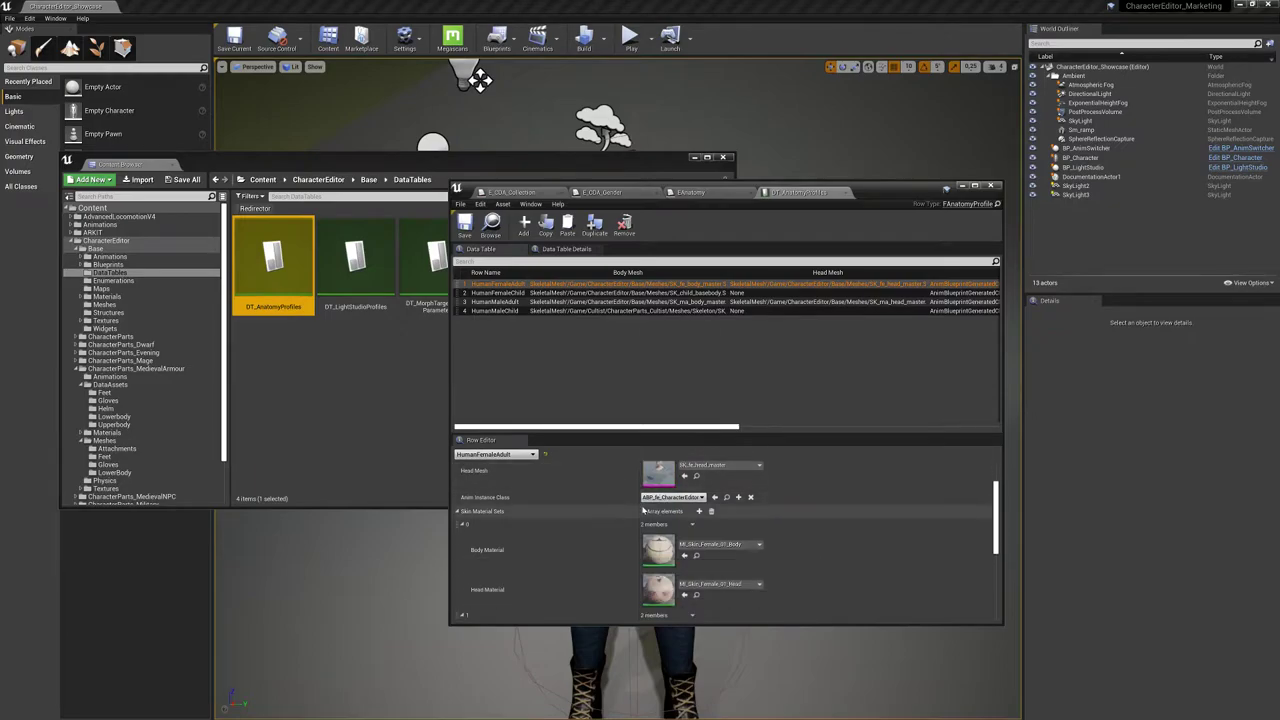
scroll(509, 530, "up", 2)
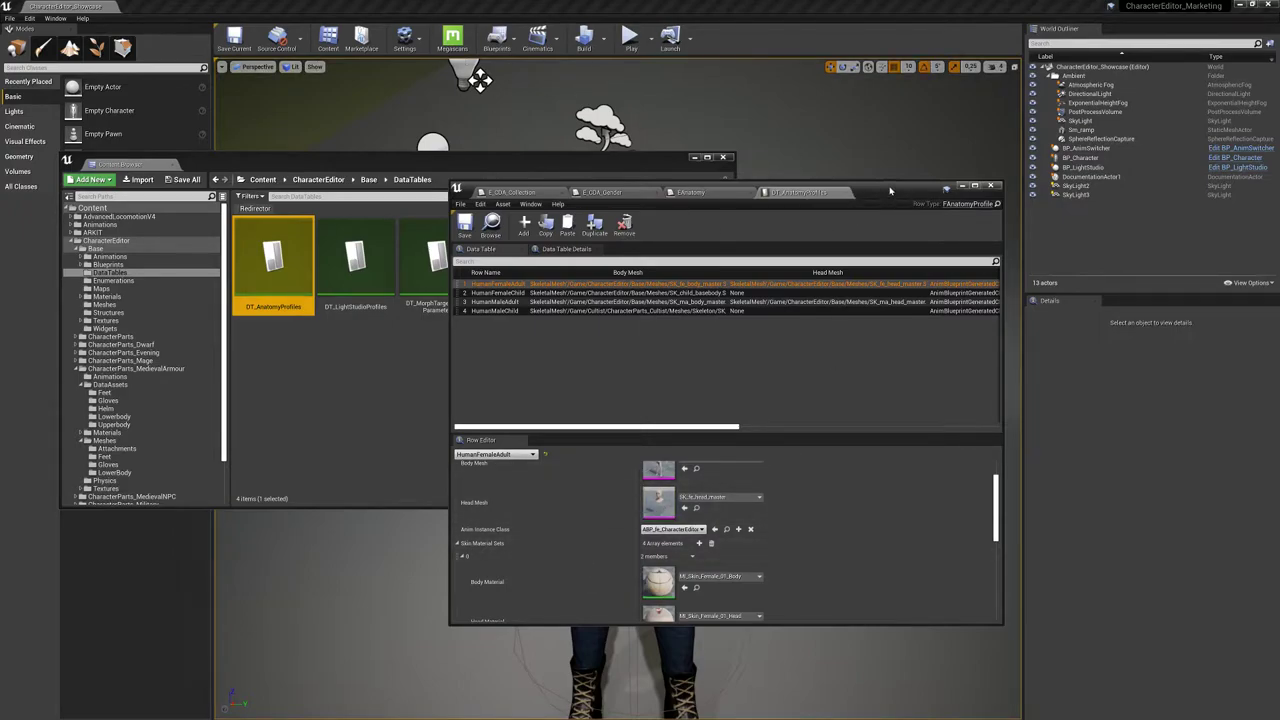
scroll(617, 597, "up", 1)
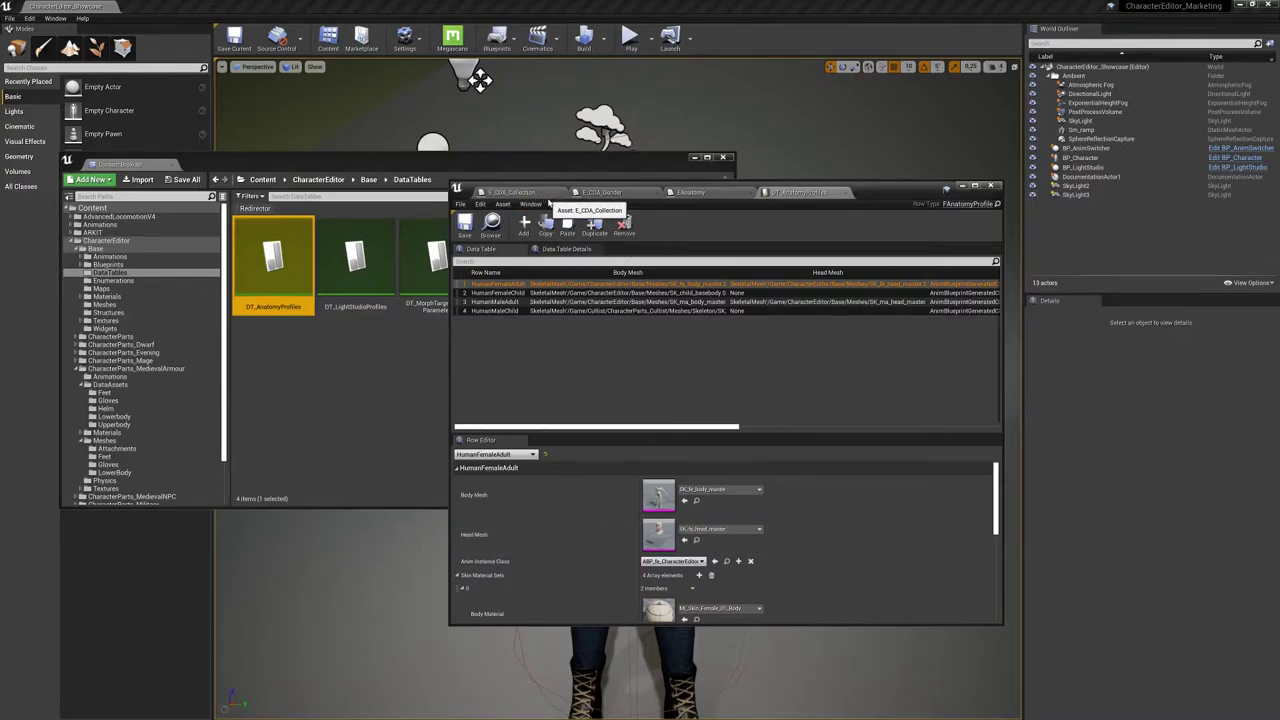
View the E_CDA_Collection enumeration, locate its asset in the Enumerations folder, and reopen it from there
left_click(512, 192)
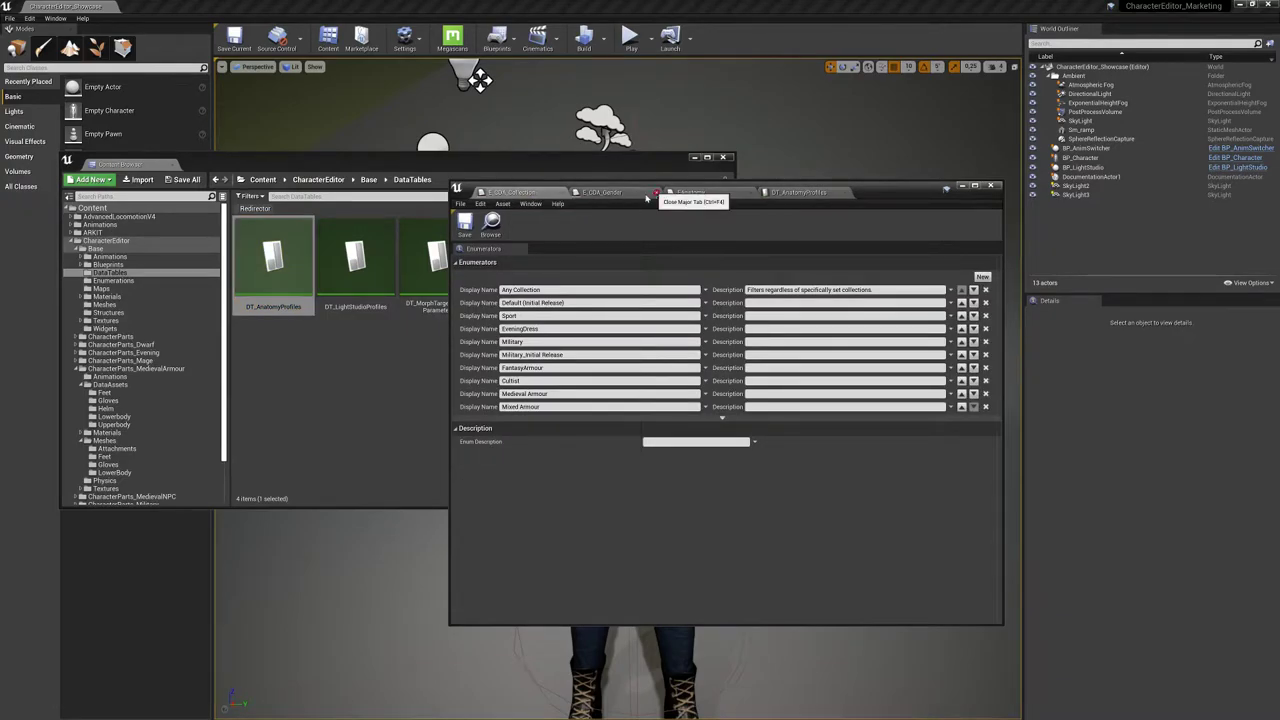
left_click(490, 222)
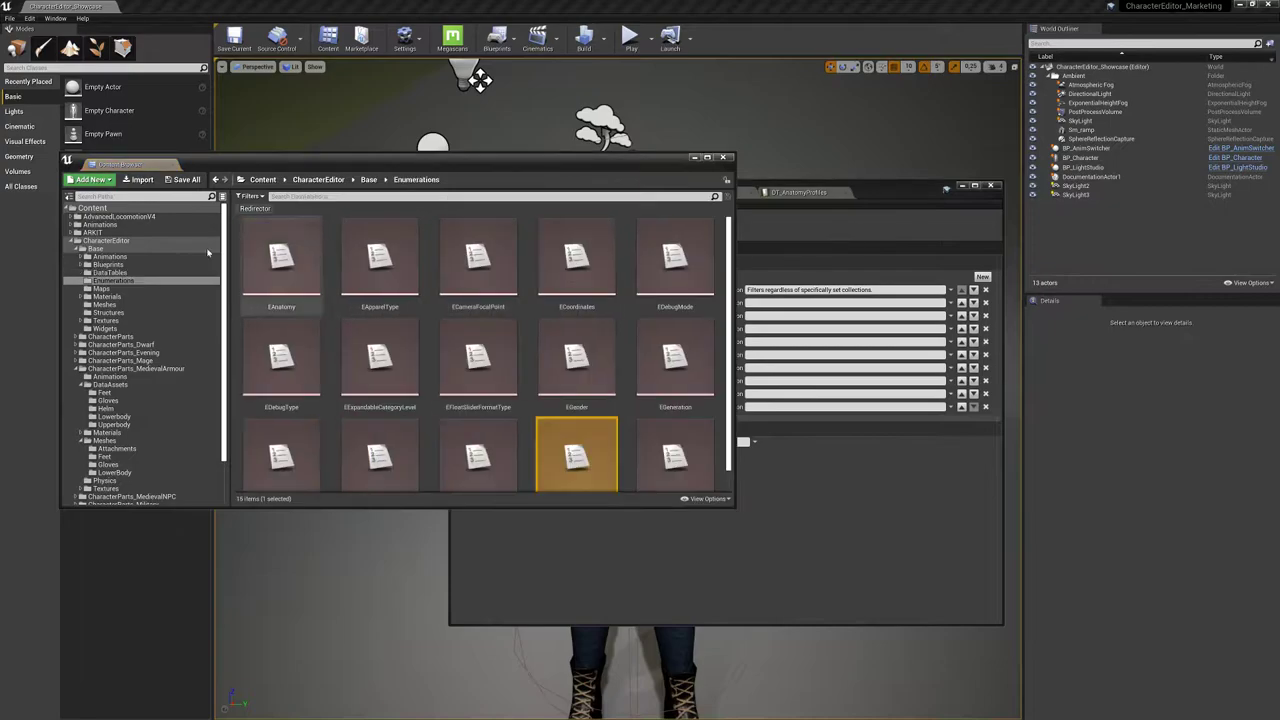
scroll(577, 430, "down", 1)
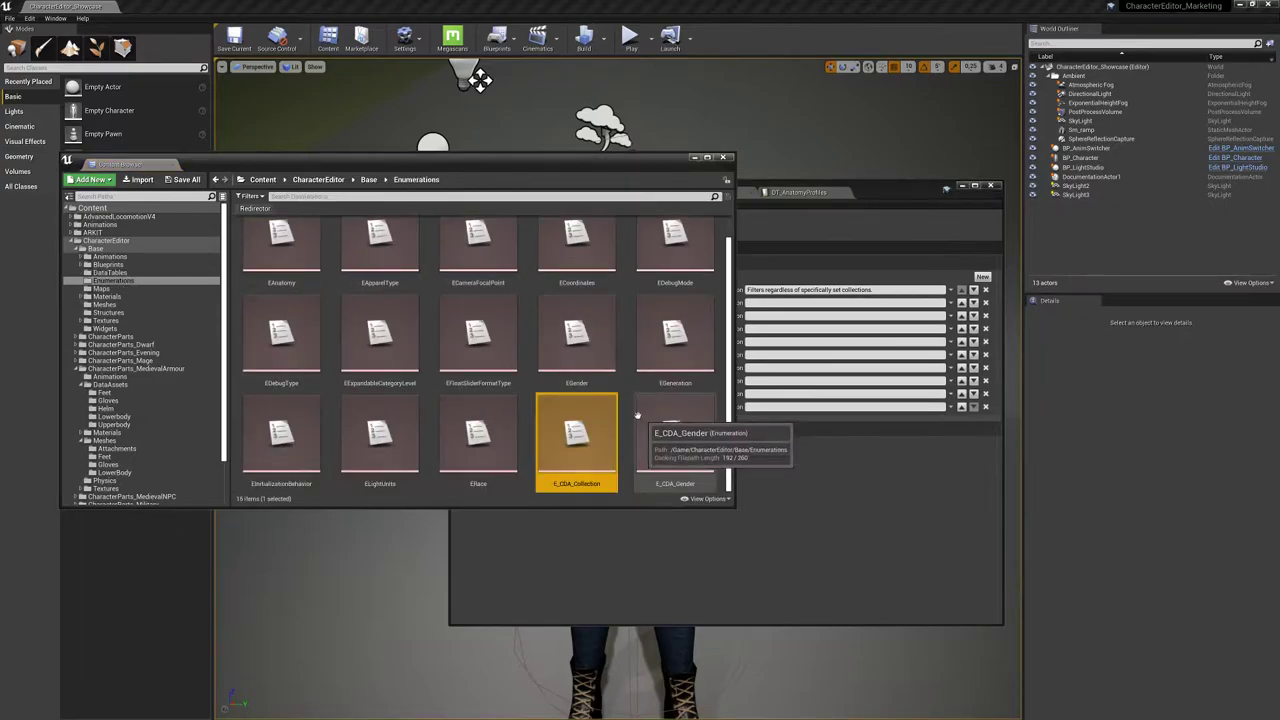
double_click(577, 440)
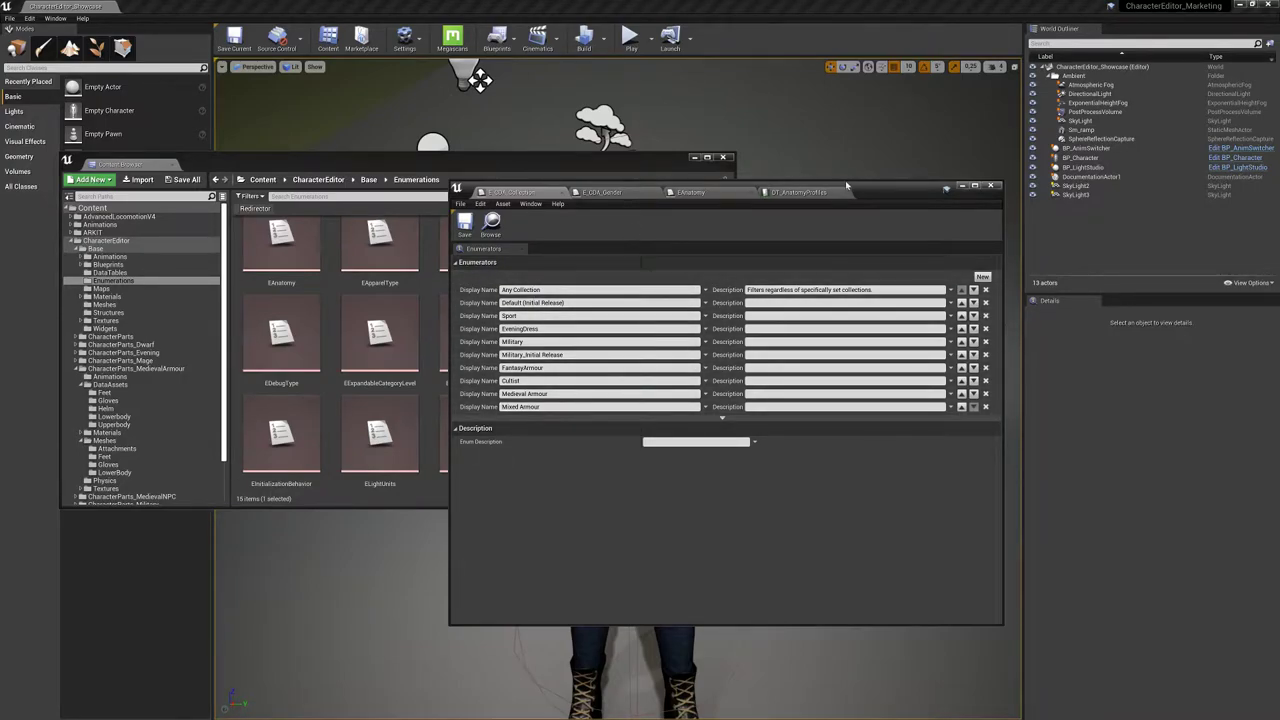
Add an enumerator named MedievalArmour_presentation to the E_CDA_Collection enumeration and save it
left_click_drag(870, 192, 807, 192)
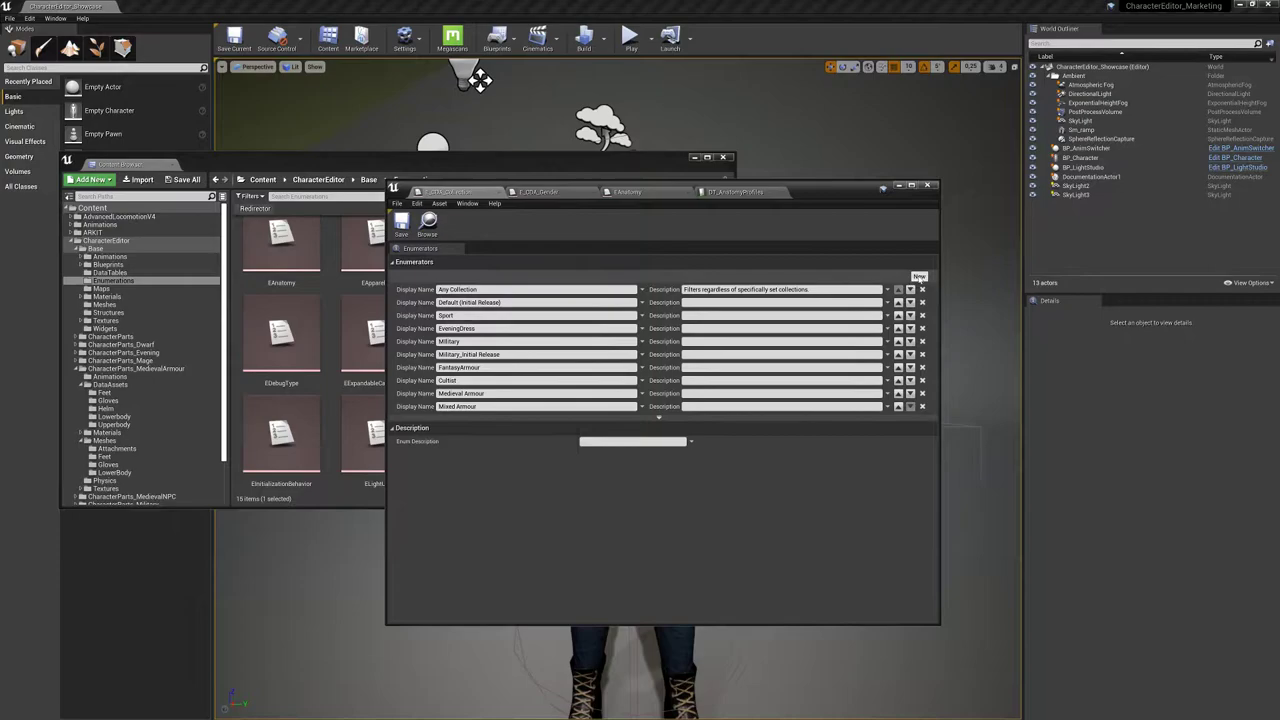
left_click(919, 277)
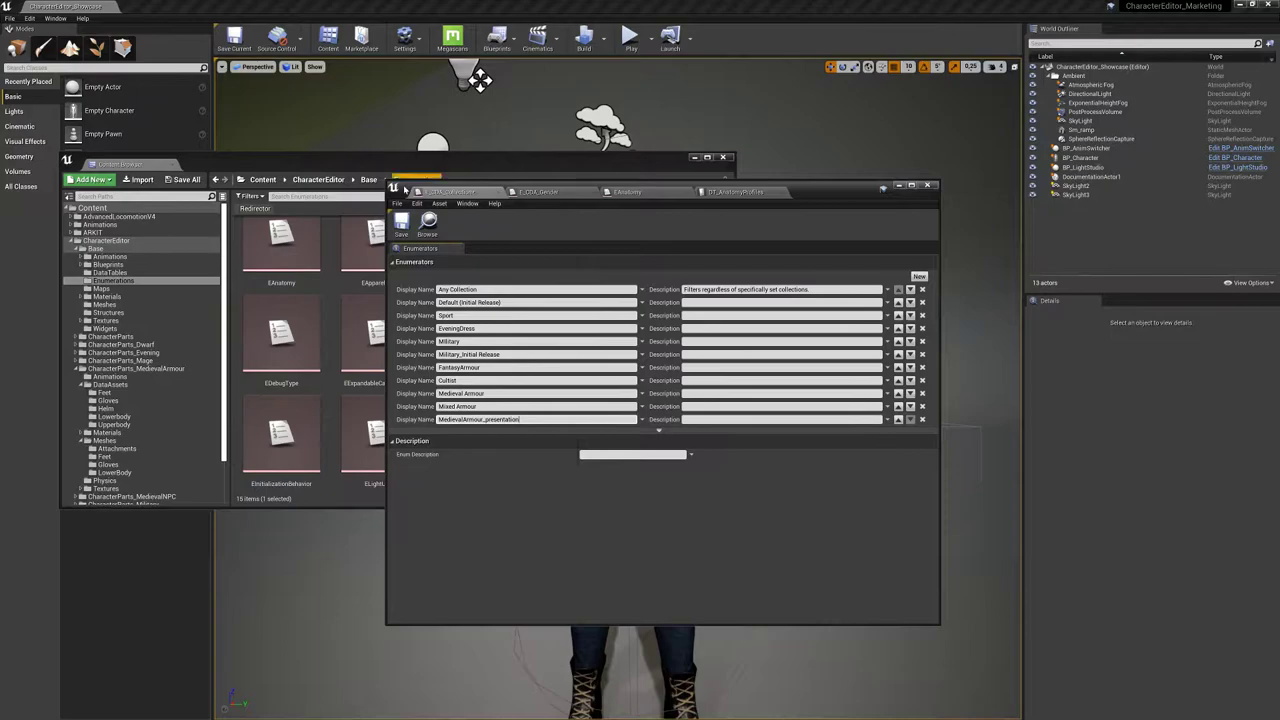
left_click(401, 224)
Clear the floating windows from the viewport, play the level, and check the apparel collections offered for the female character
left_click_drag(827, 194, 739, 251)
left_click_drag(561, 164, 0, 156)
left_click_drag(745, 248, 1158, 195)
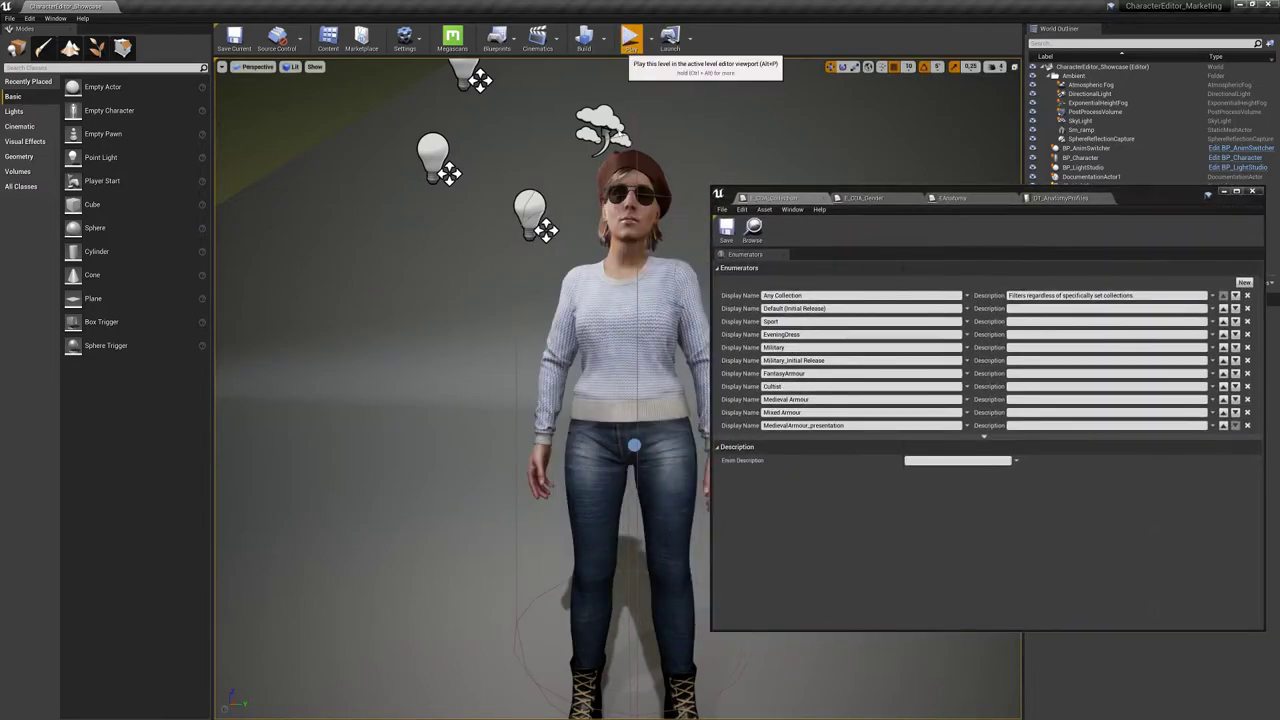
key("alt+p")
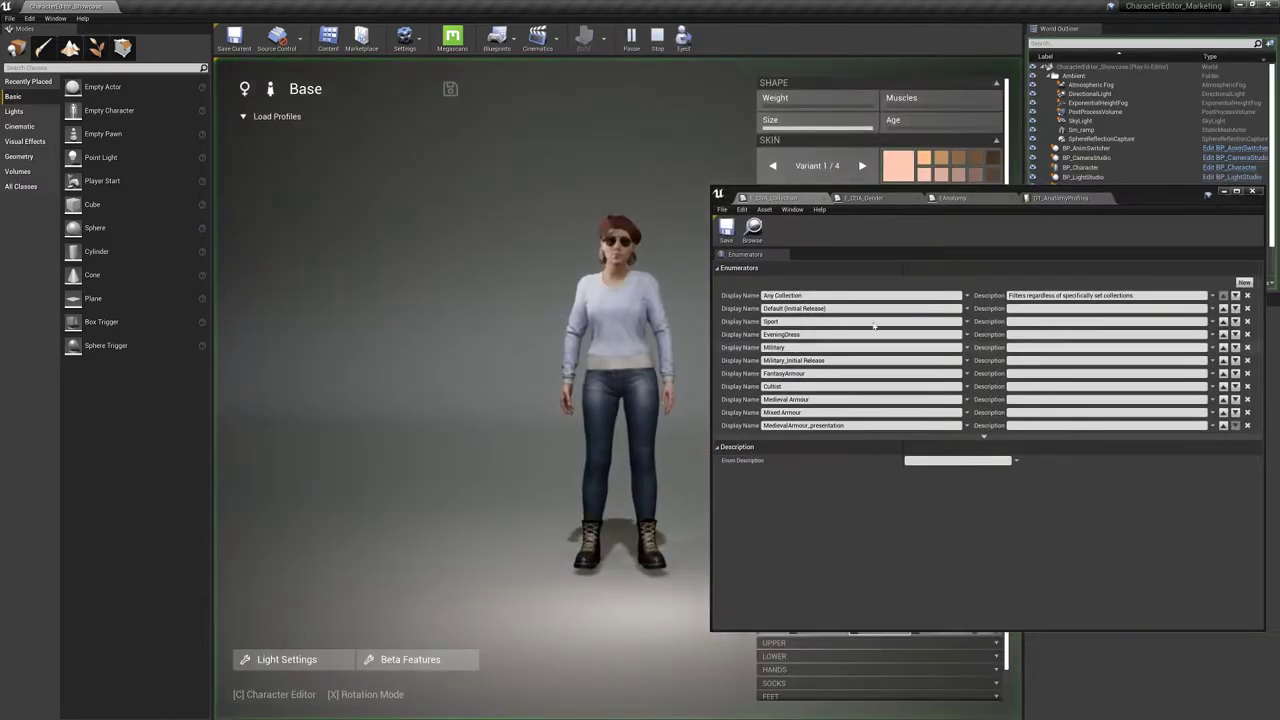
left_click_drag(1153, 203, 0, 134)
left_click(1030, 528)
left_click(950, 519)
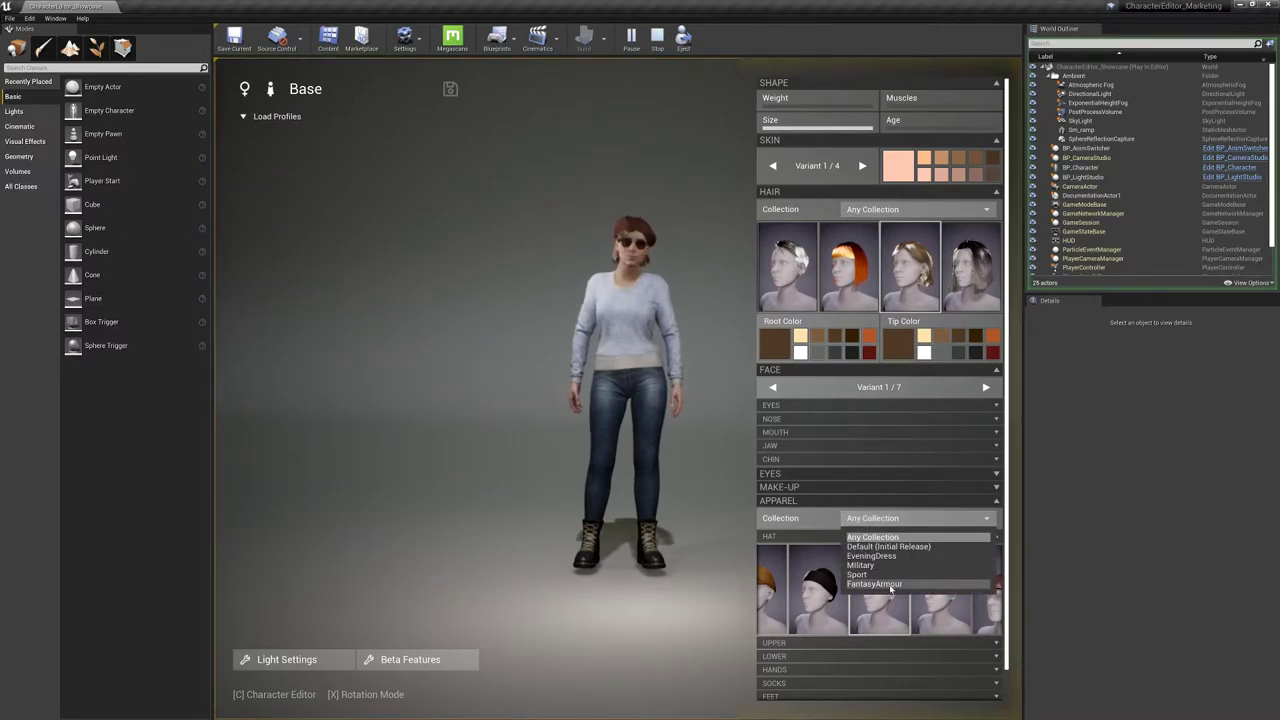
left_click(922, 521)
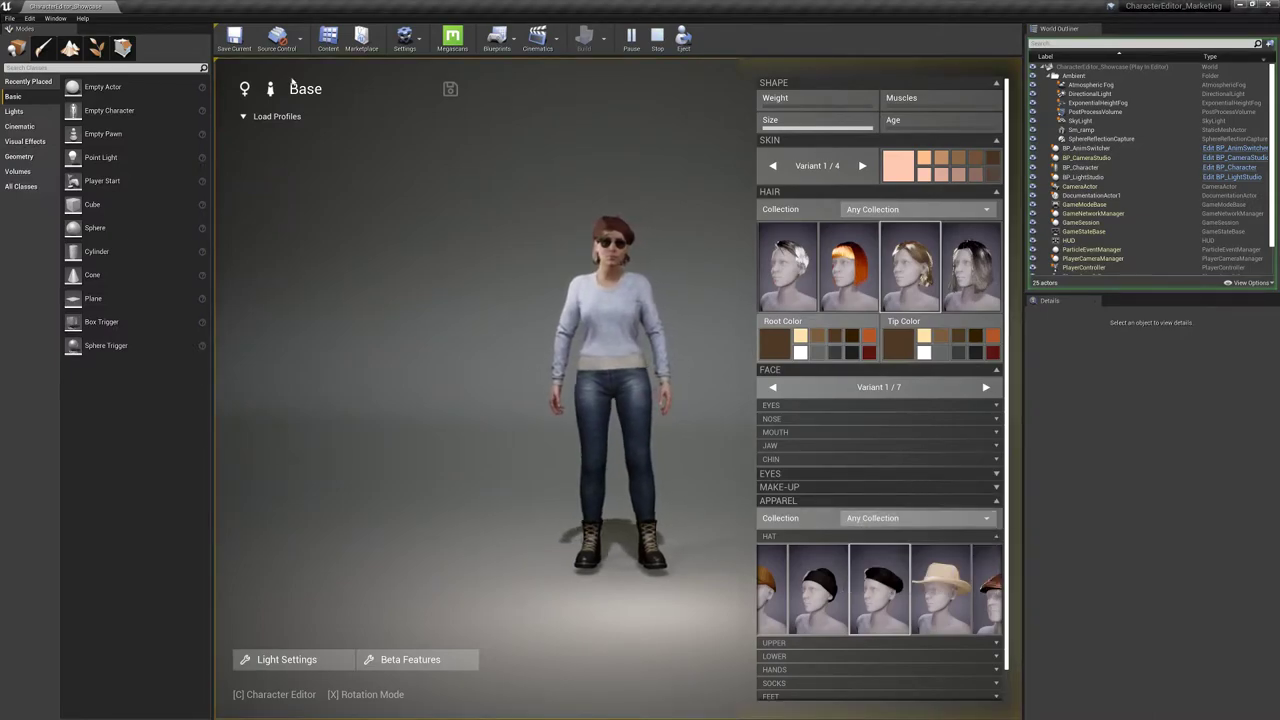
Switch the Base character to male and review the apparel collections offered, keeping Default (Initial Release)
left_click(244, 88)
left_click(929, 624)
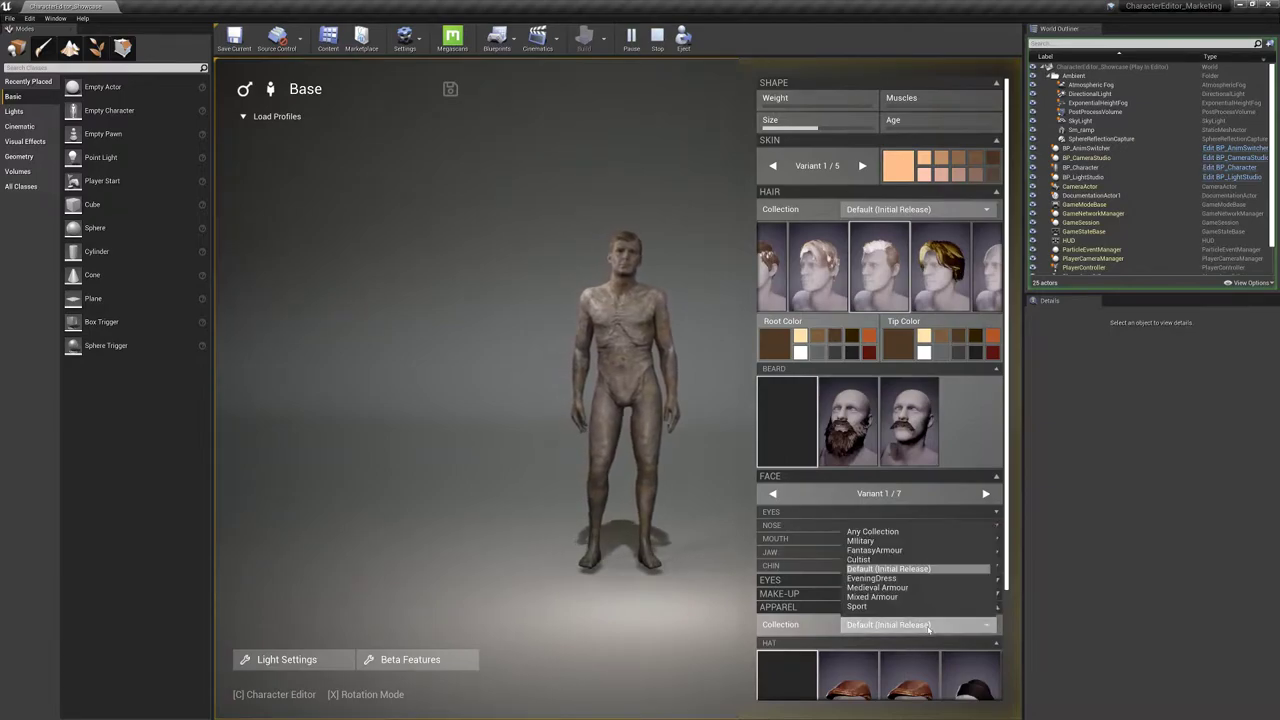
scroll(925, 624, "down", 2)
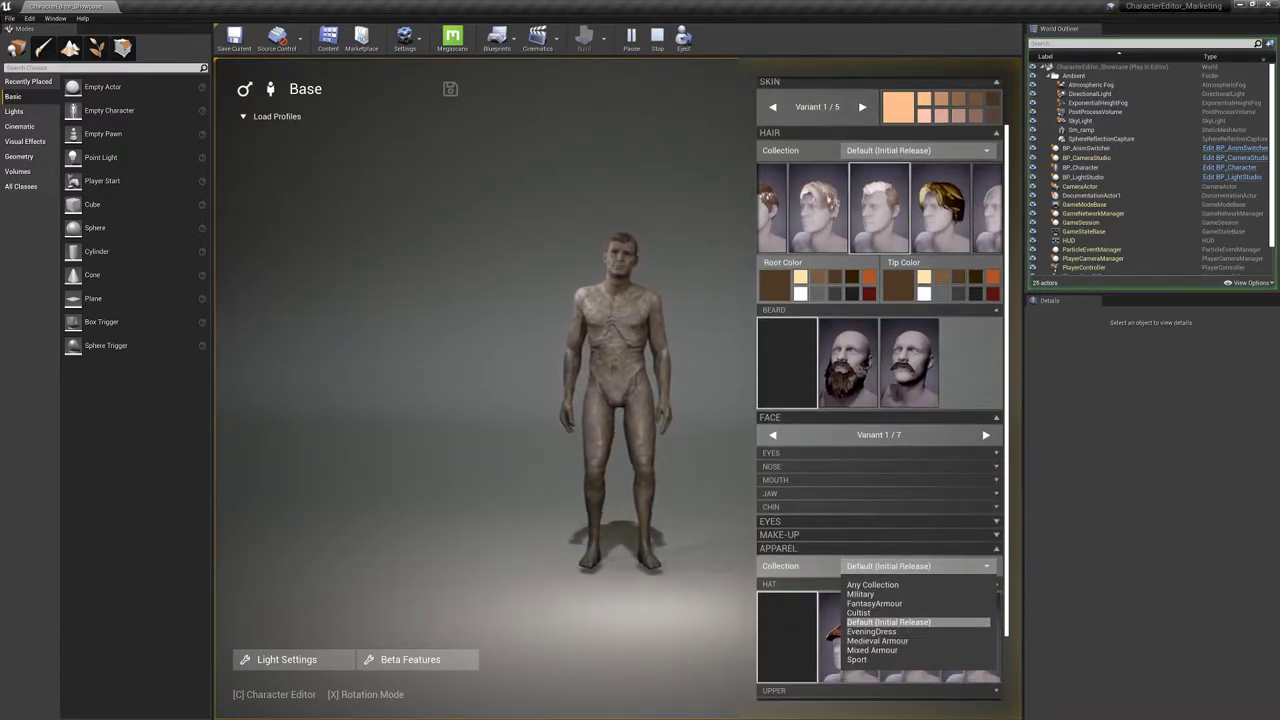
left_click(888, 622)
left_click(915, 566)
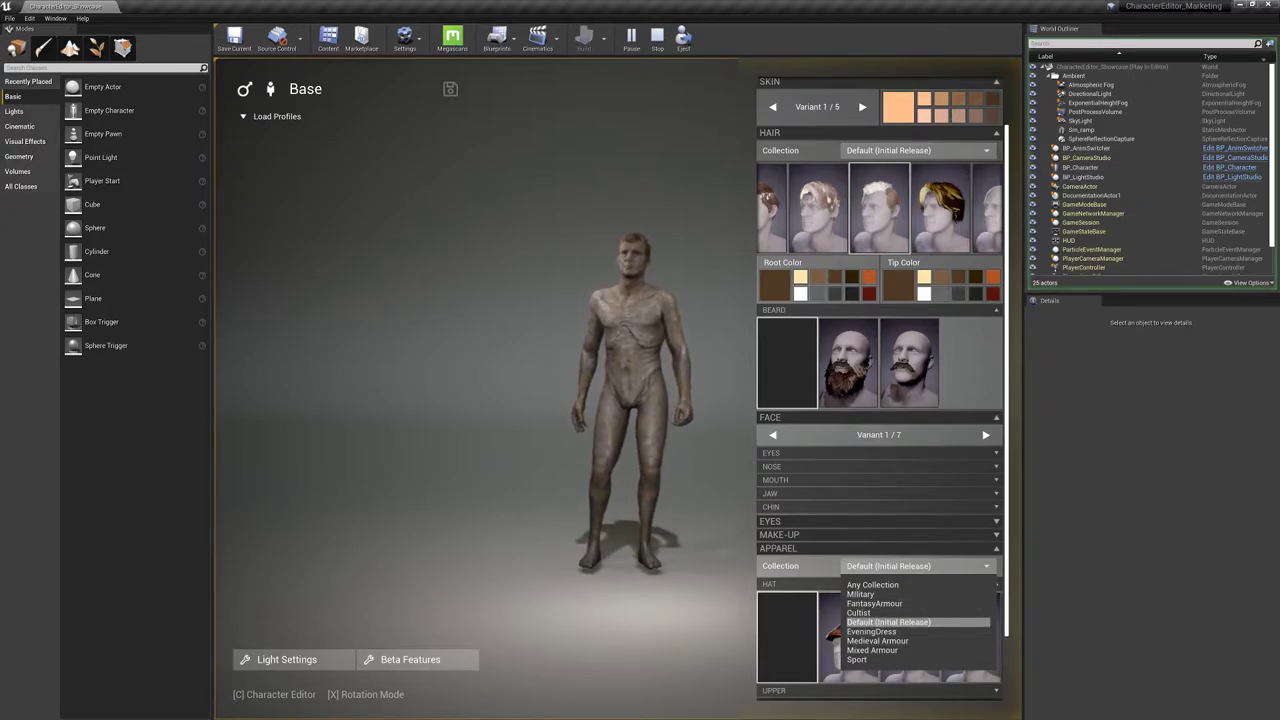
Bring back the Content Browser, show the CharacterParts_MedievalArmour folder, and expand the DataAssets folder of CharacterParts
left_click_drag(0, 170, 632, 126)
left_click(86, 215)
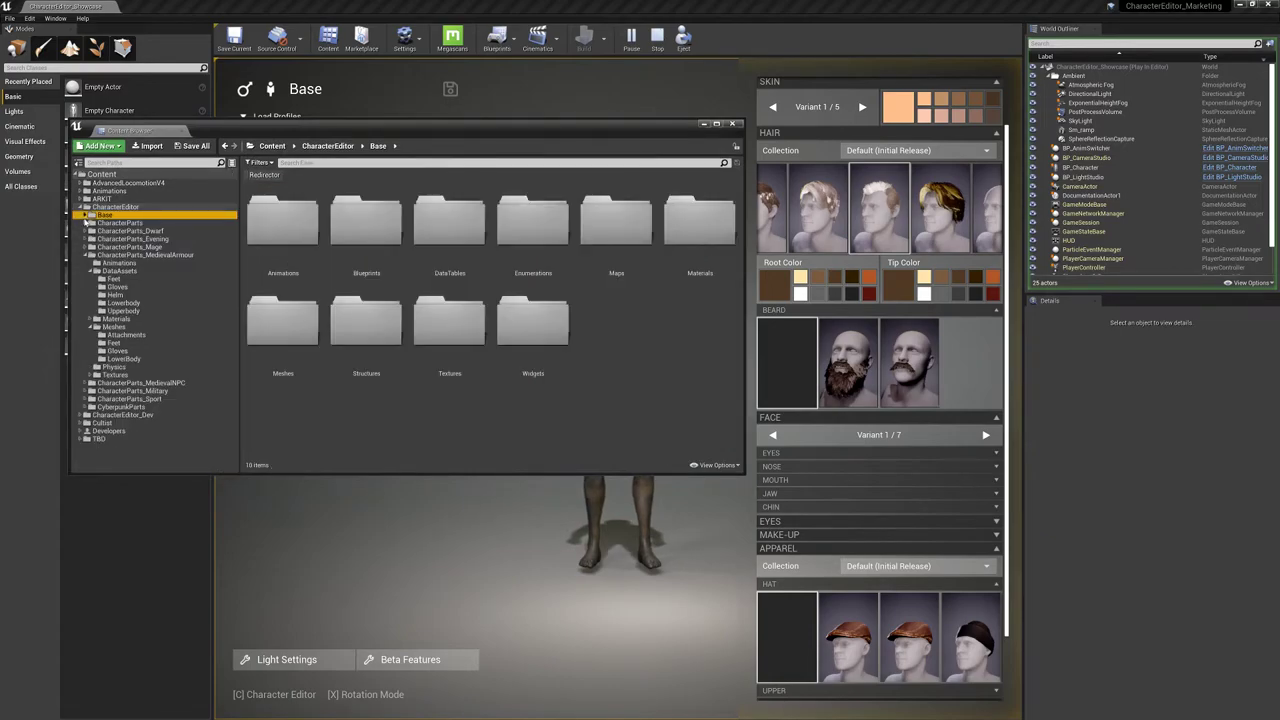
left_click(140, 254)
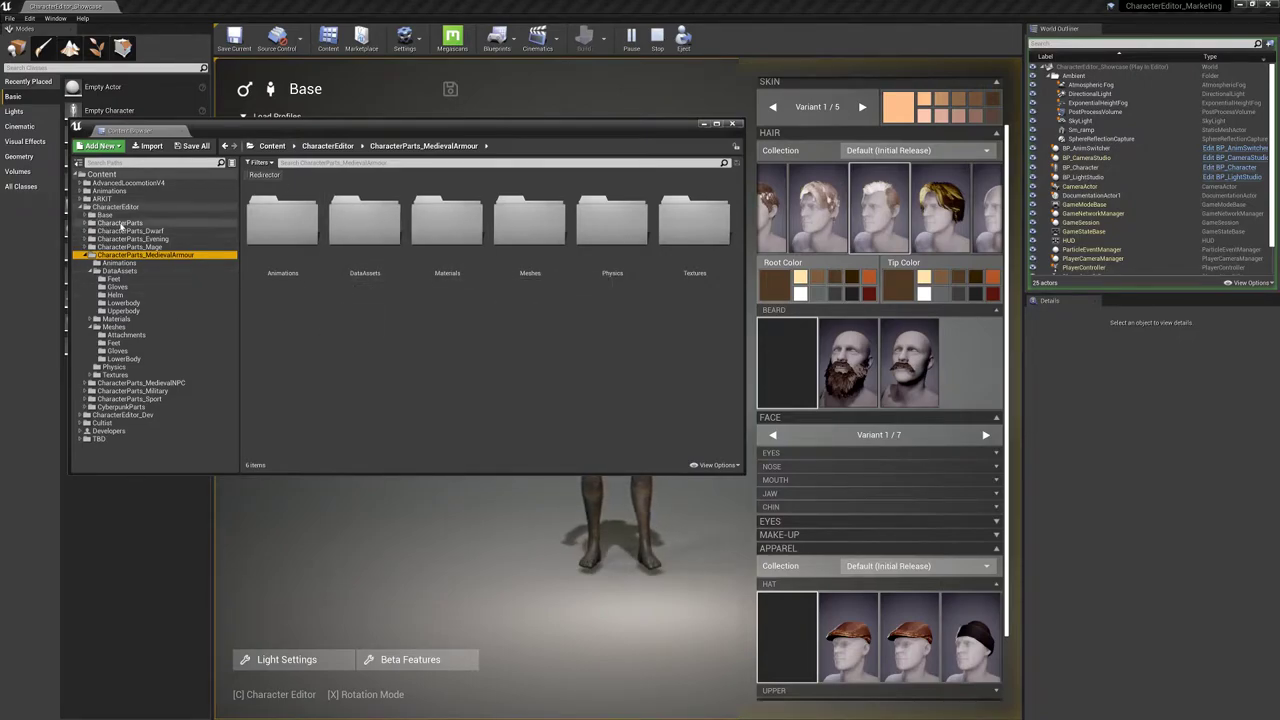
left_click(88, 222)
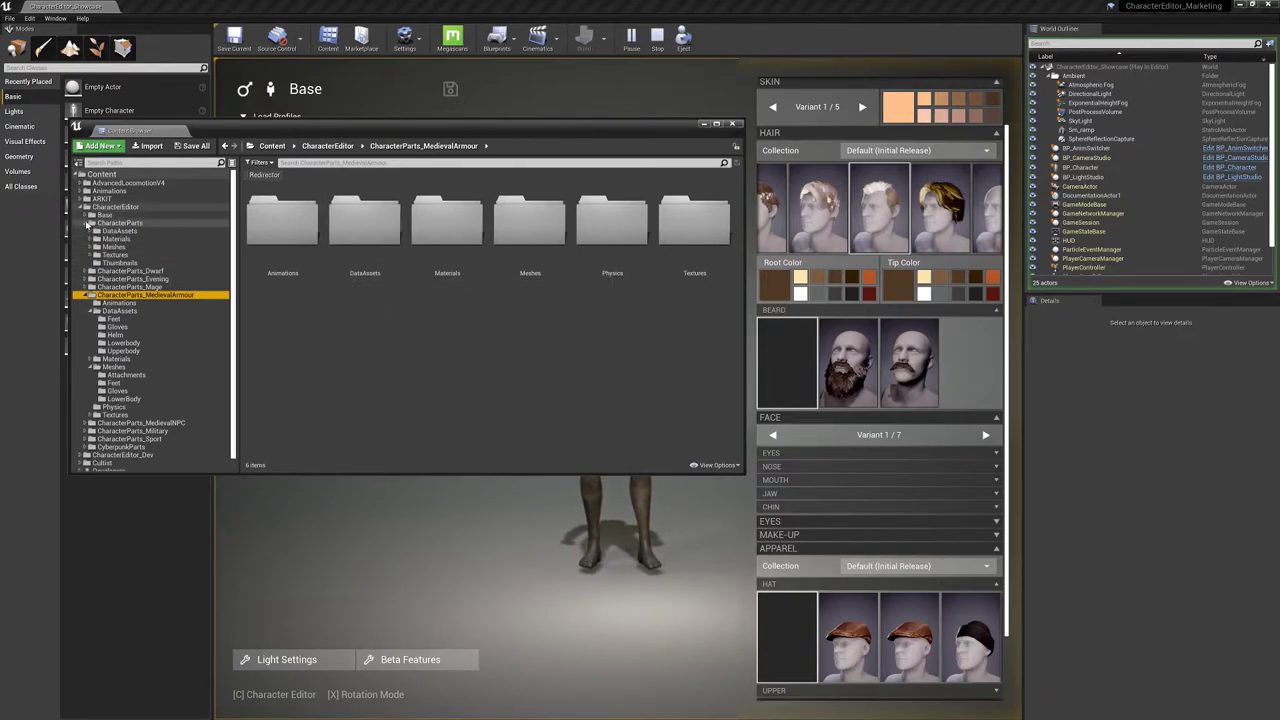
left_click(92, 231)
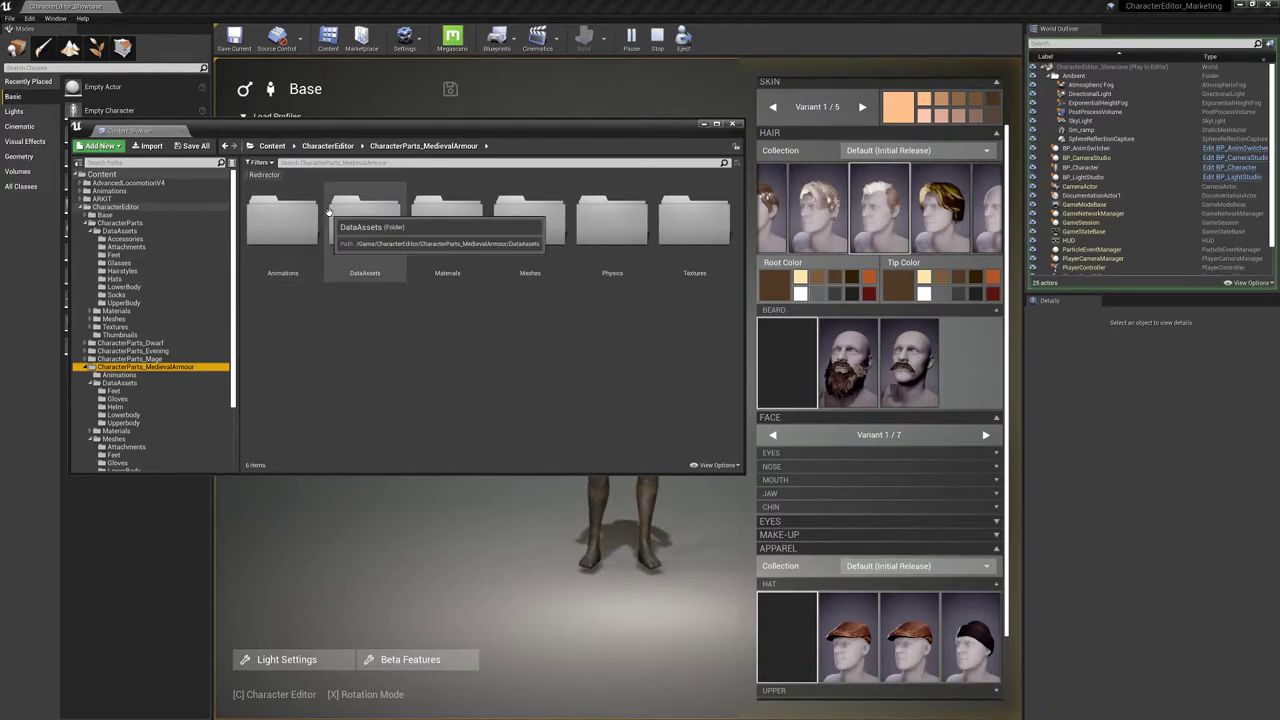
Stop the simulation and browse the data assets in the CharacterParts/DataAssets/UpperBody folder
left_click(657, 40)
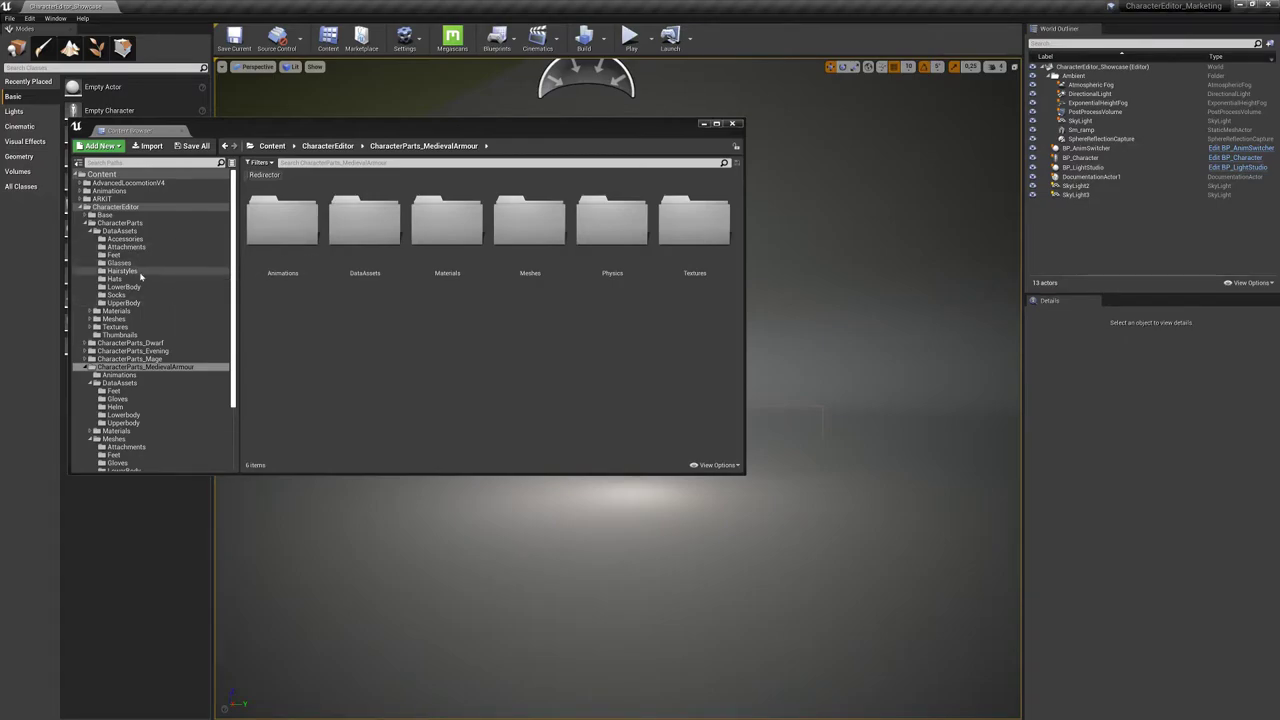
left_click(135, 302)
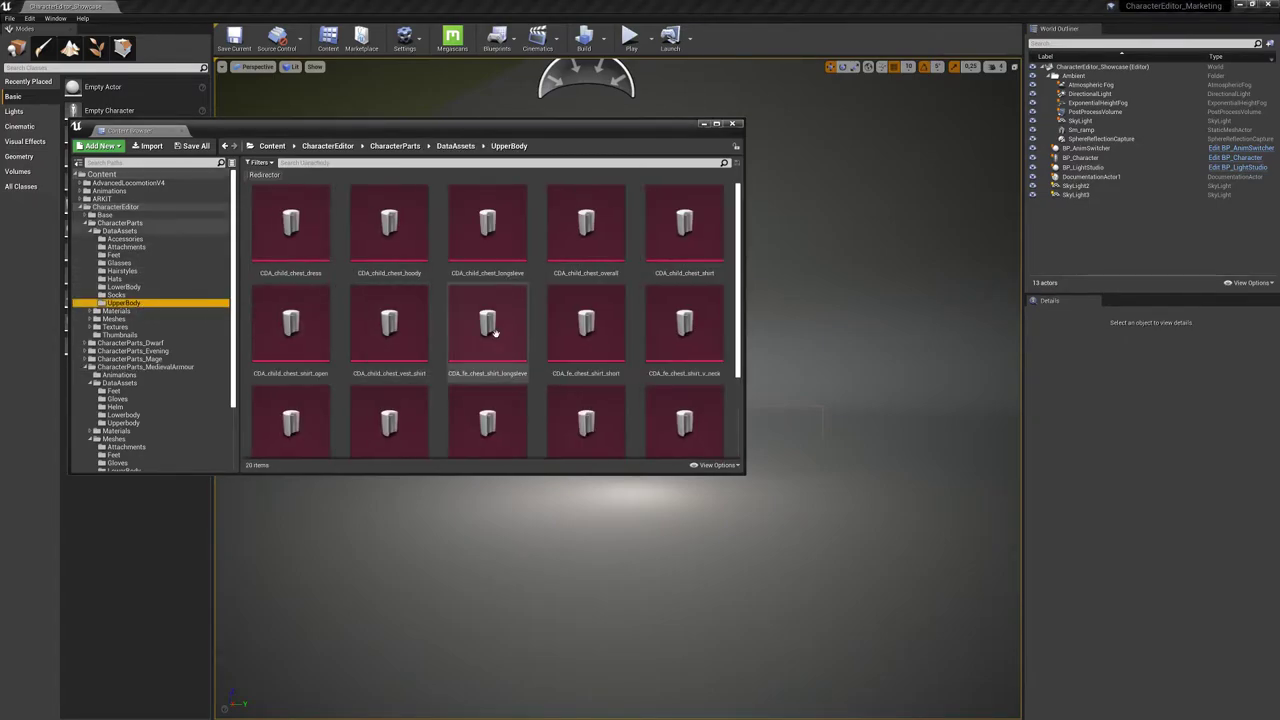
scroll(670, 351, "down", 3)
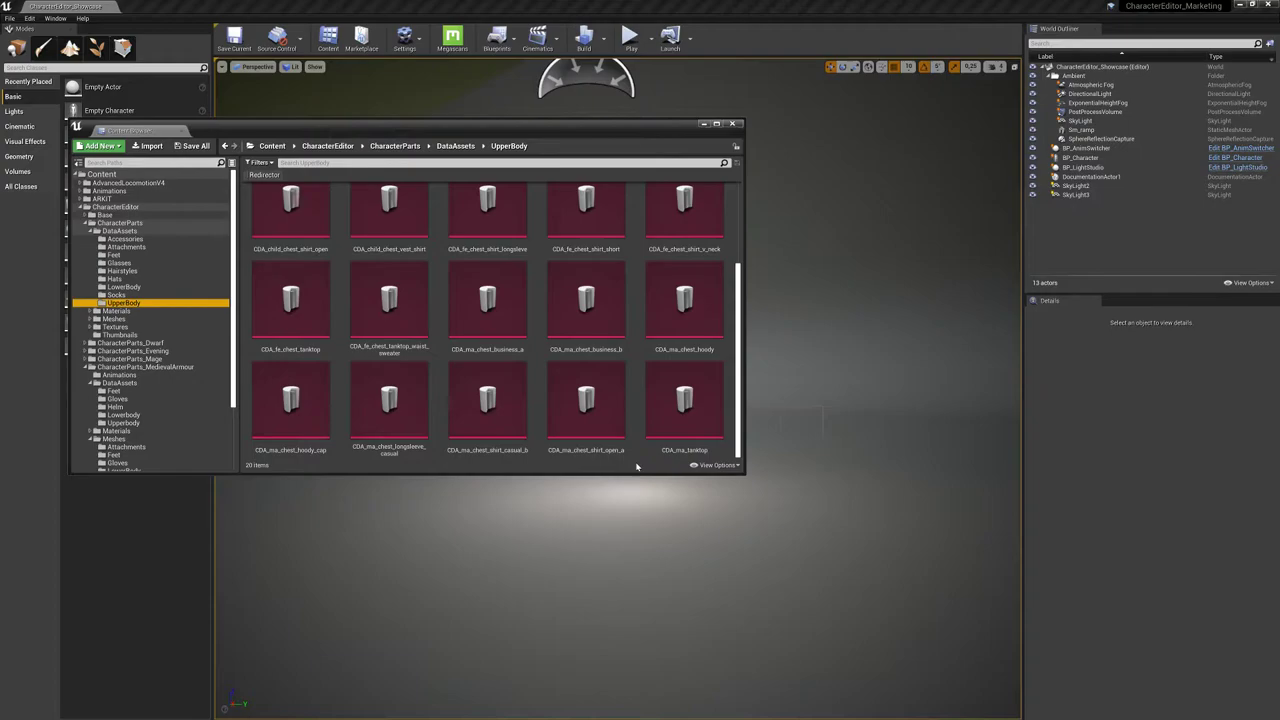
left_click(637, 466)
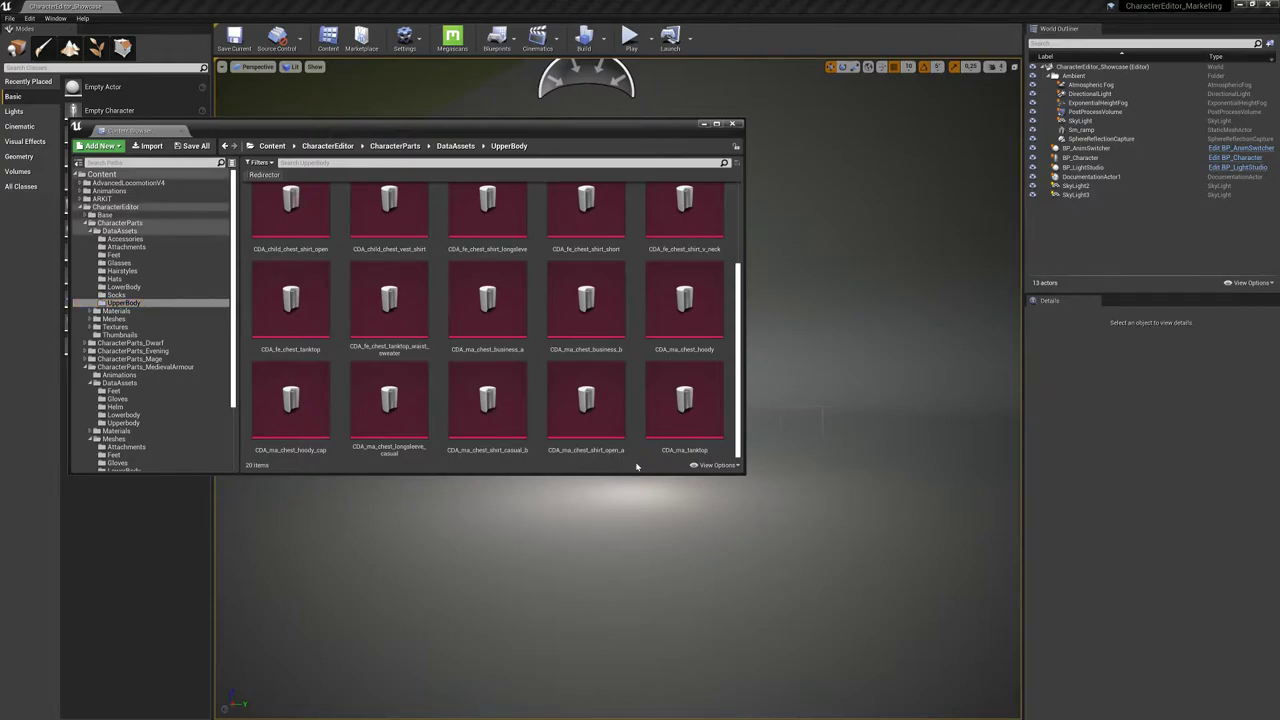
Examine the BP_CDA_Apparel classes offered for a new data asset in the UpperBody folder, and cancel the class selection
right_click(634, 353)
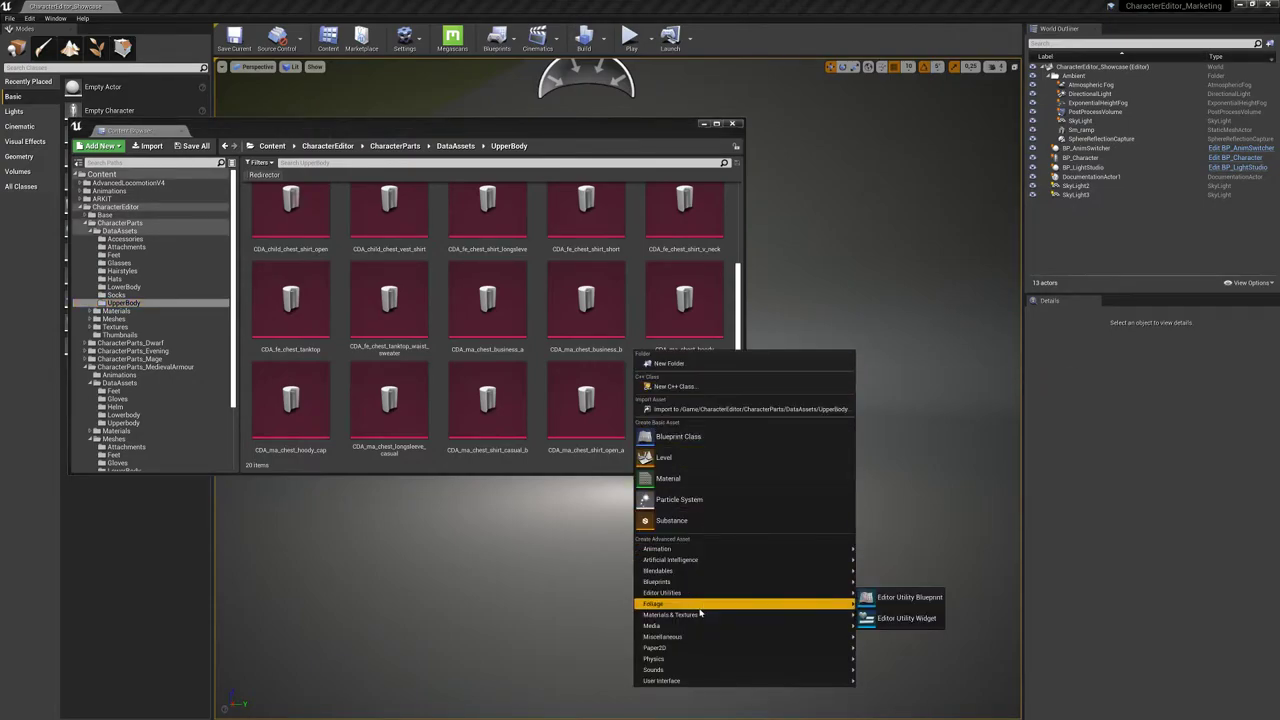
mouse_move(698, 638)
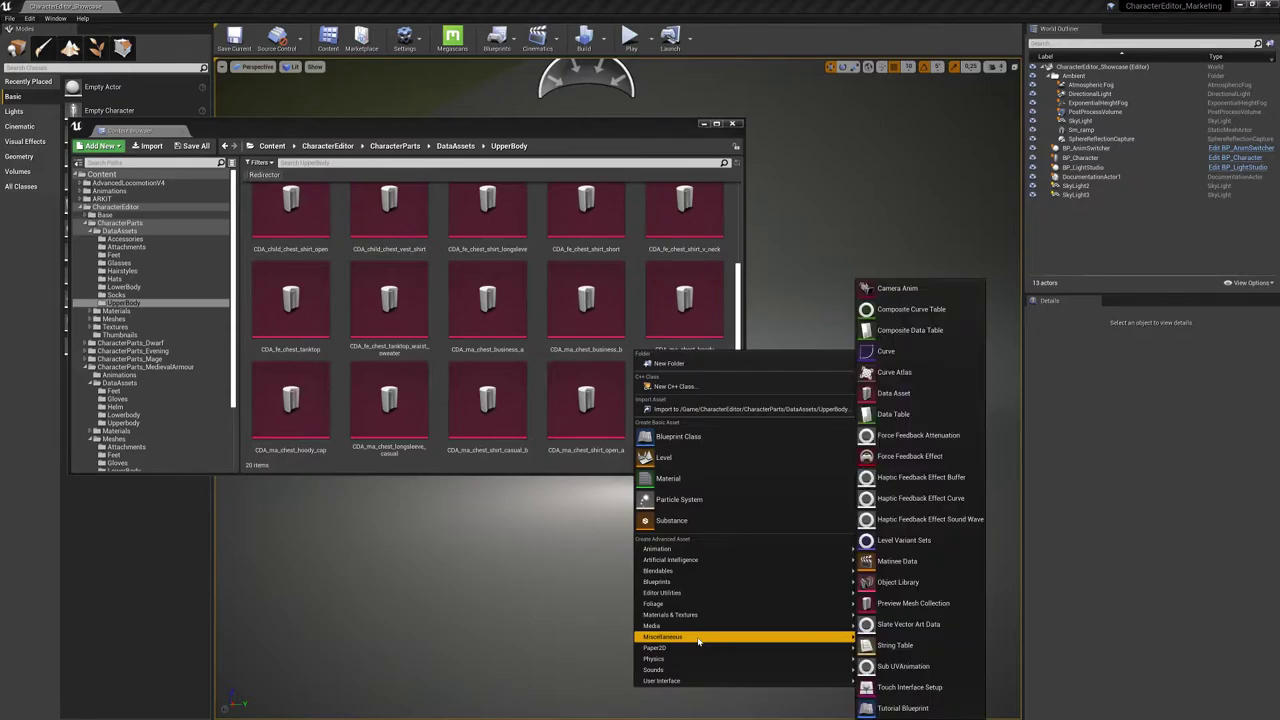
left_click(909, 394)
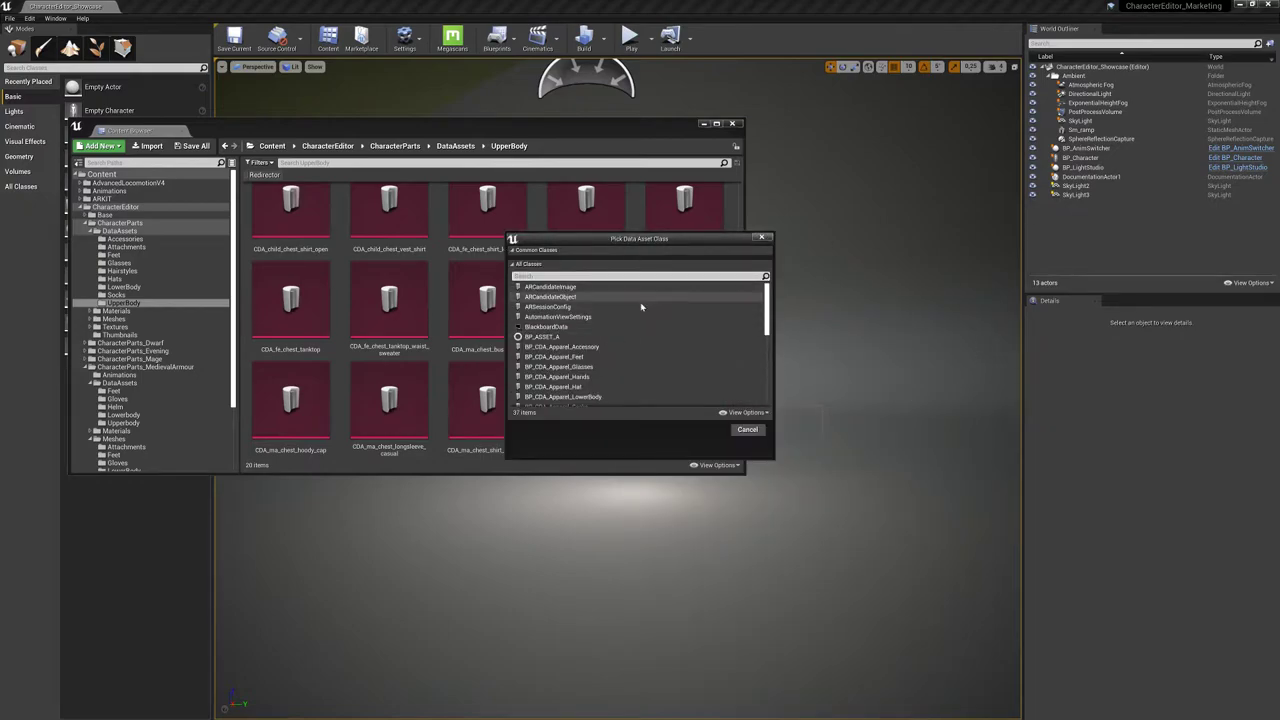
left_click_drag(609, 241, 609, 217)
scroll(597, 297, "down", 1)
scroll(574, 304, "down", 1)
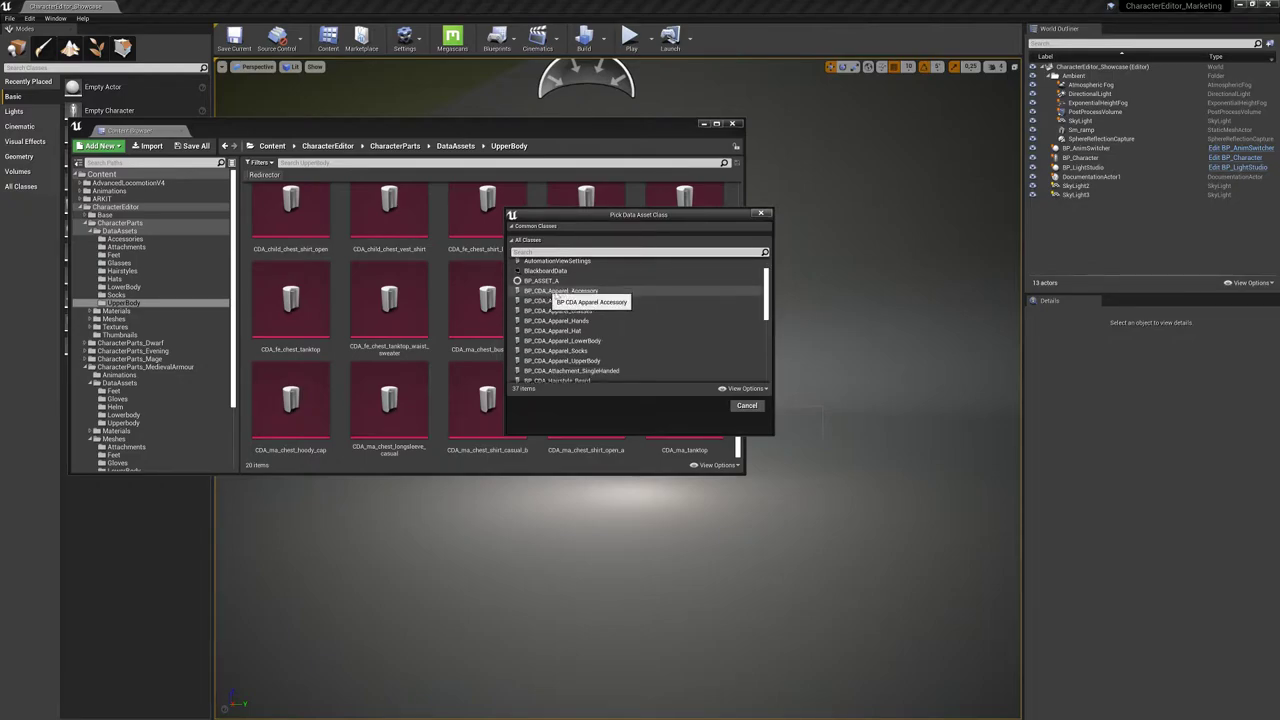
scroll(591, 346, "down", 1)
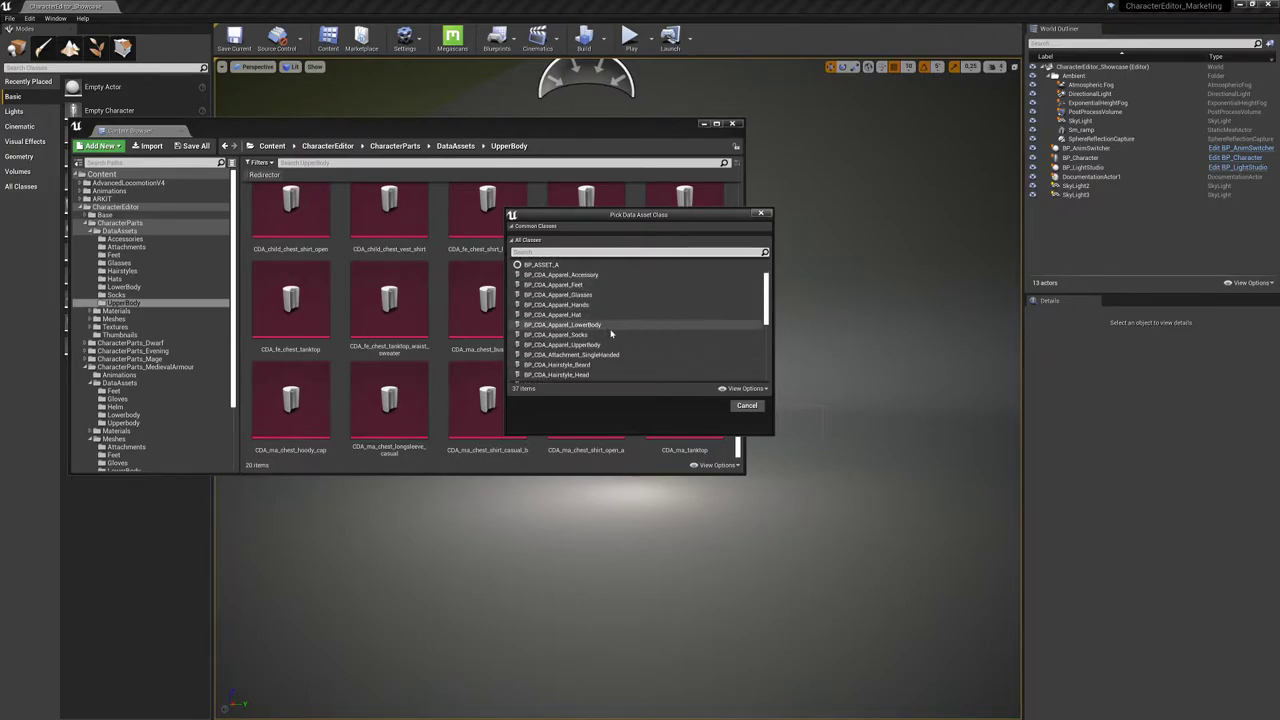
scroll(611, 334, "up", 2)
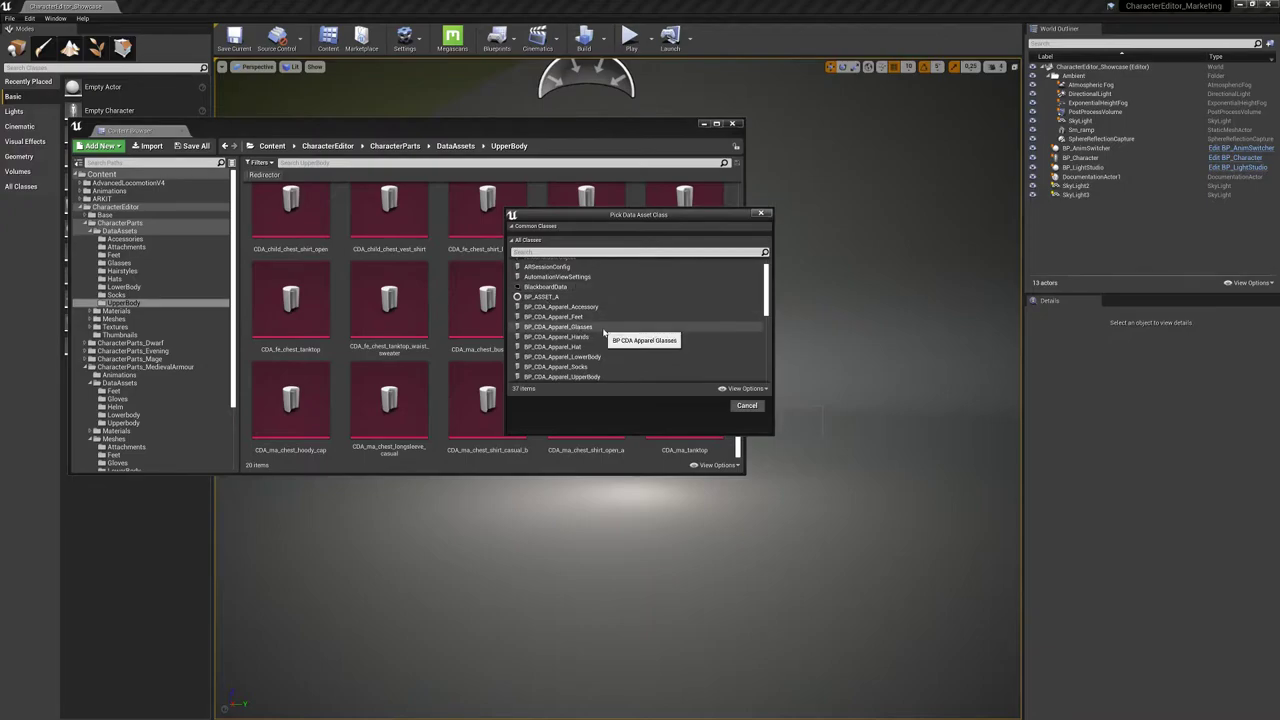
scroll(640, 338, "down", 2)
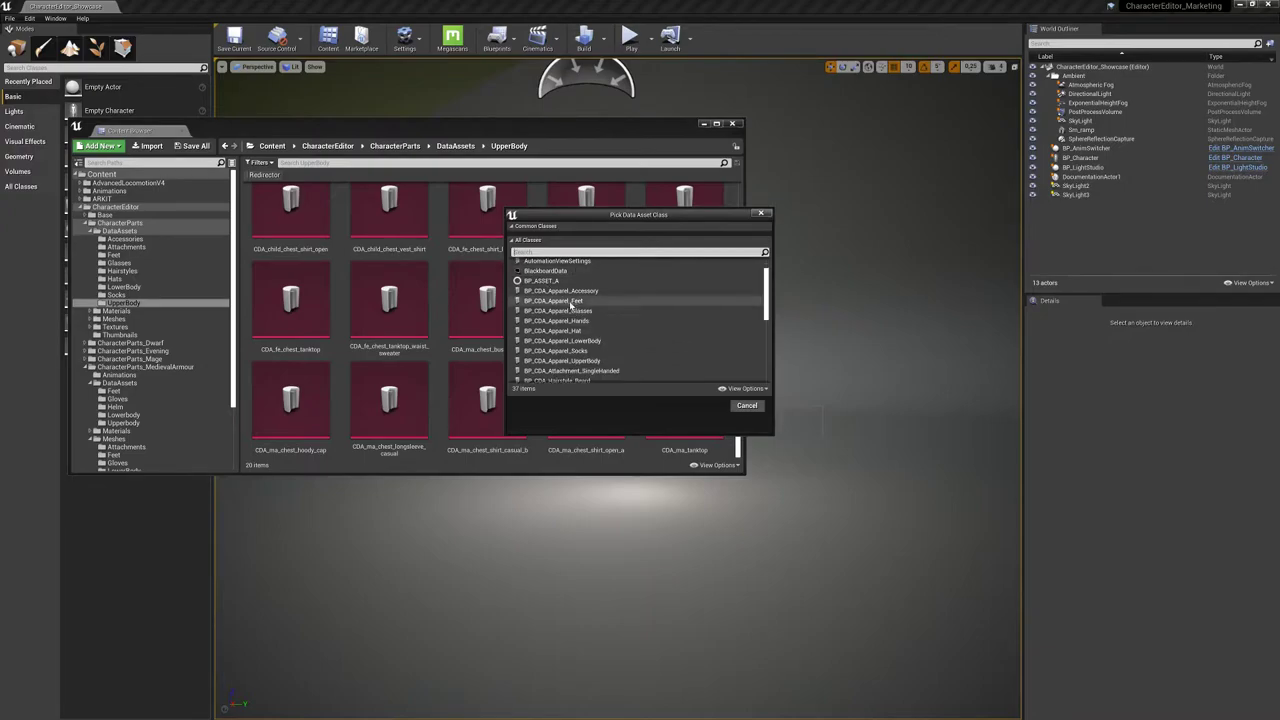
left_click(746, 406)
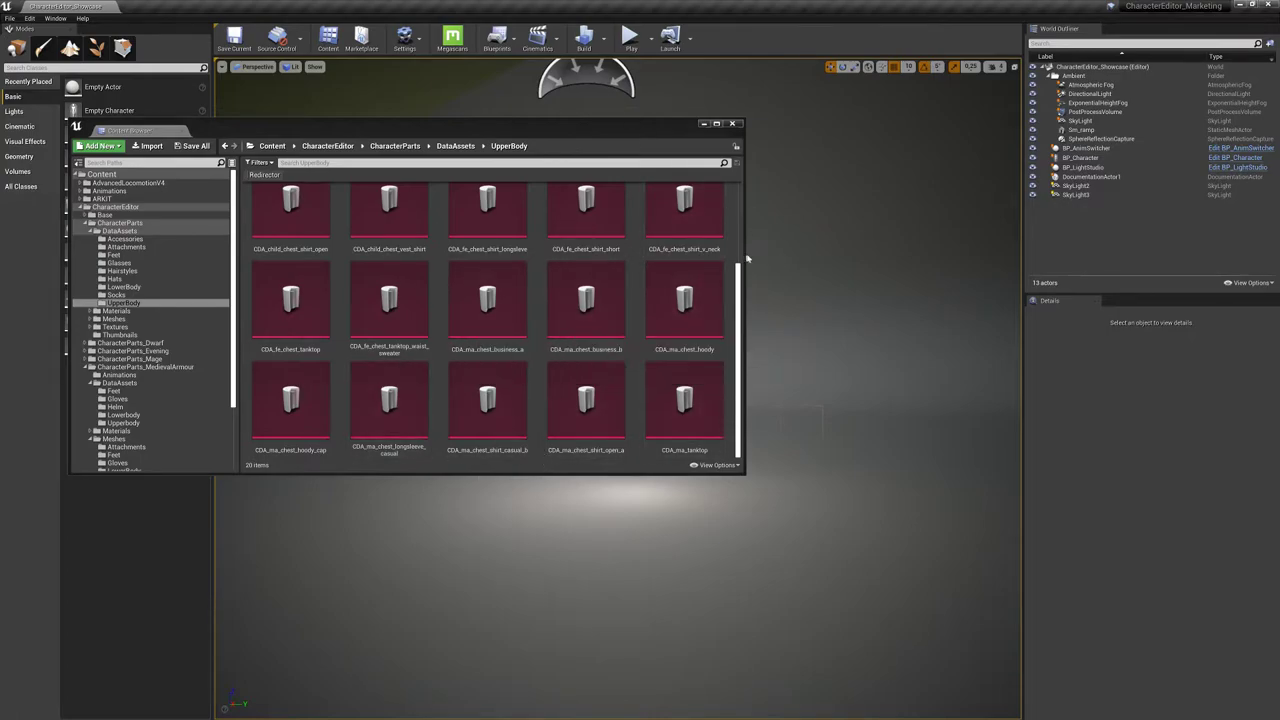
Duplicate the CDA_ma_chest_hoody data asset in the UpperBody folder and name the copy CDA_ma_medieval_armour_chest_01
left_click_drag(743, 251, 838, 251)
scroll(475, 354, "down", 1)
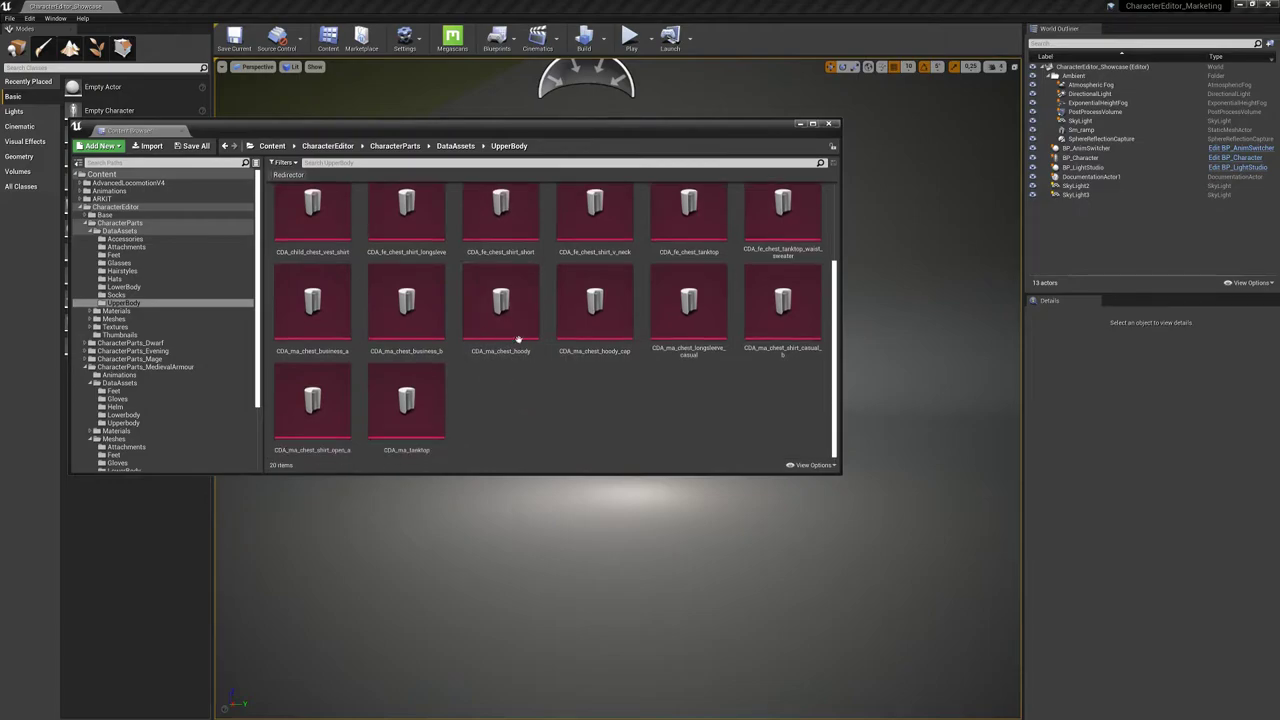
left_click(517, 331)
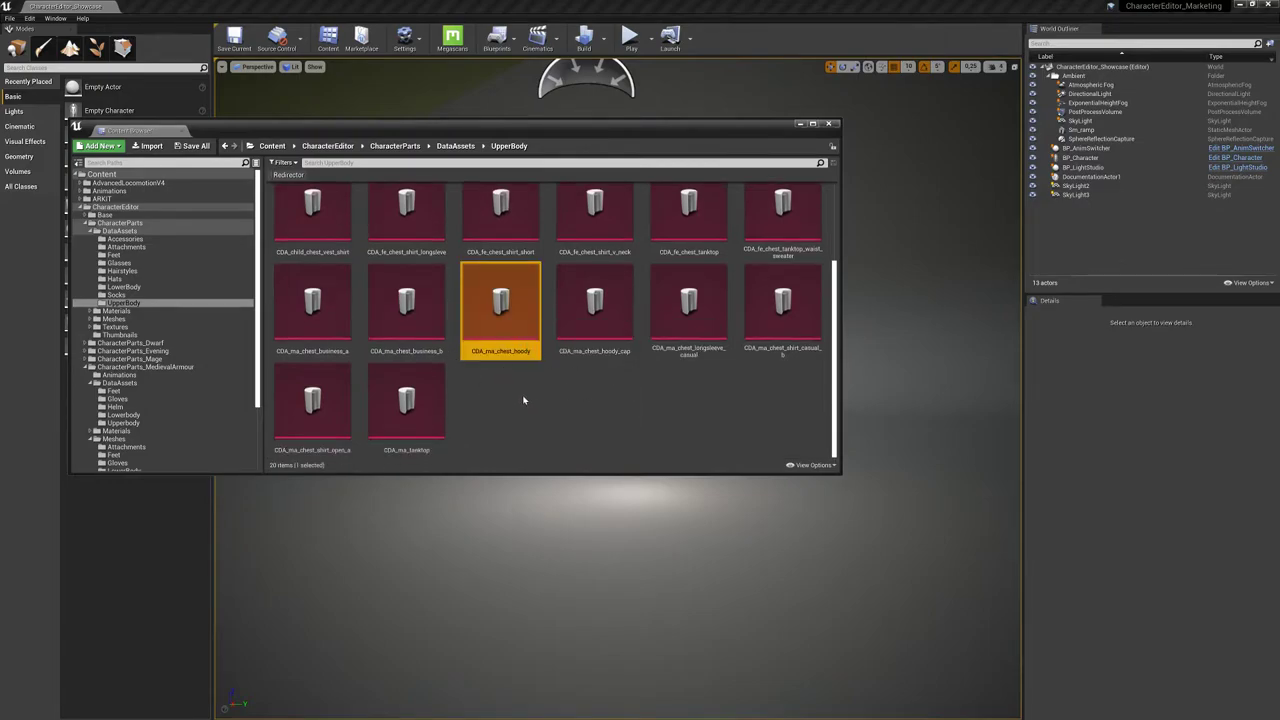
key("ctrl+w")
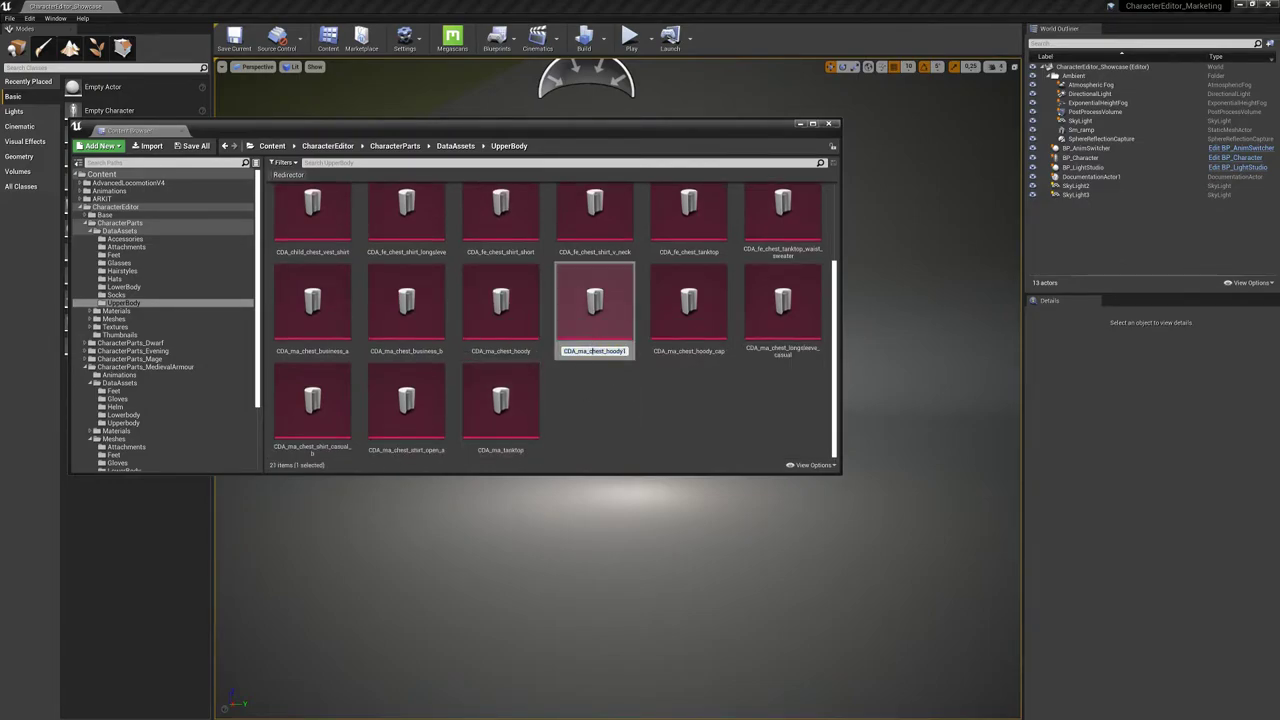
left_click_drag(591, 351, 708, 353)
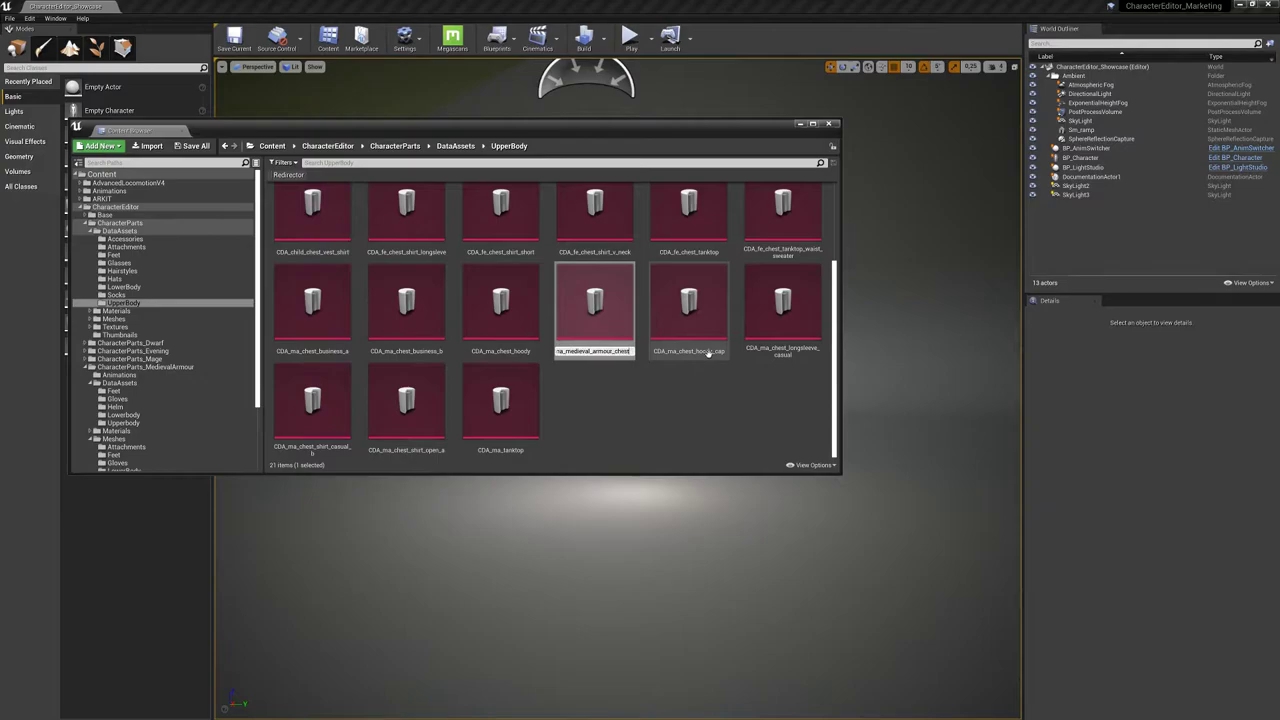
type("01")
key("Return")
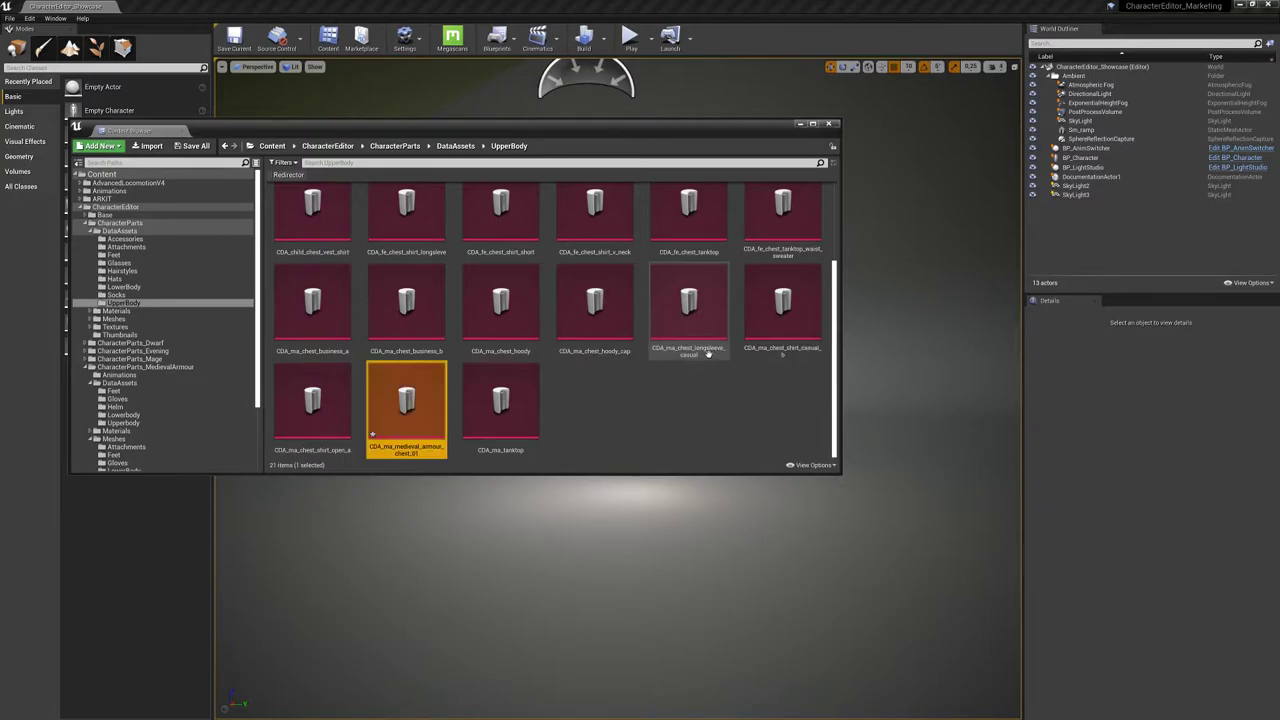
Open the CDA_ma_medieval_armour_chest_01 data asset, widen its editor window and collapse its Material Variants
double_click(422, 414)
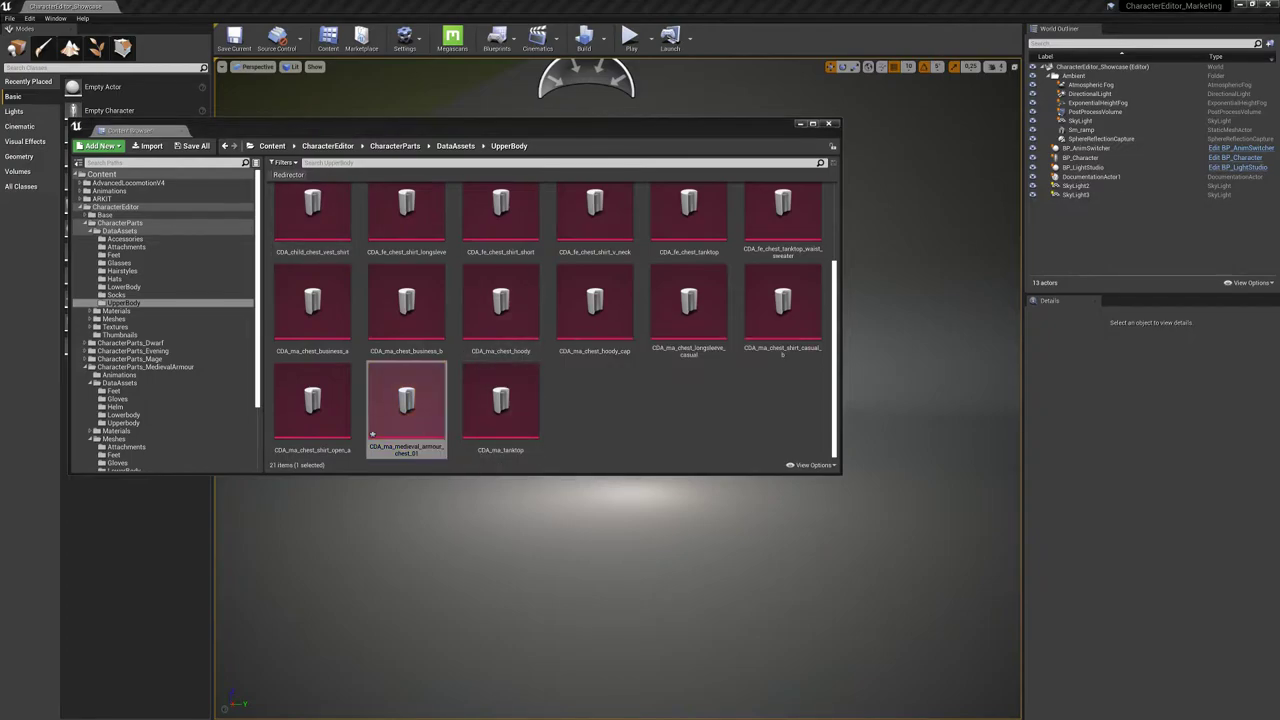
double_click(372, 434)
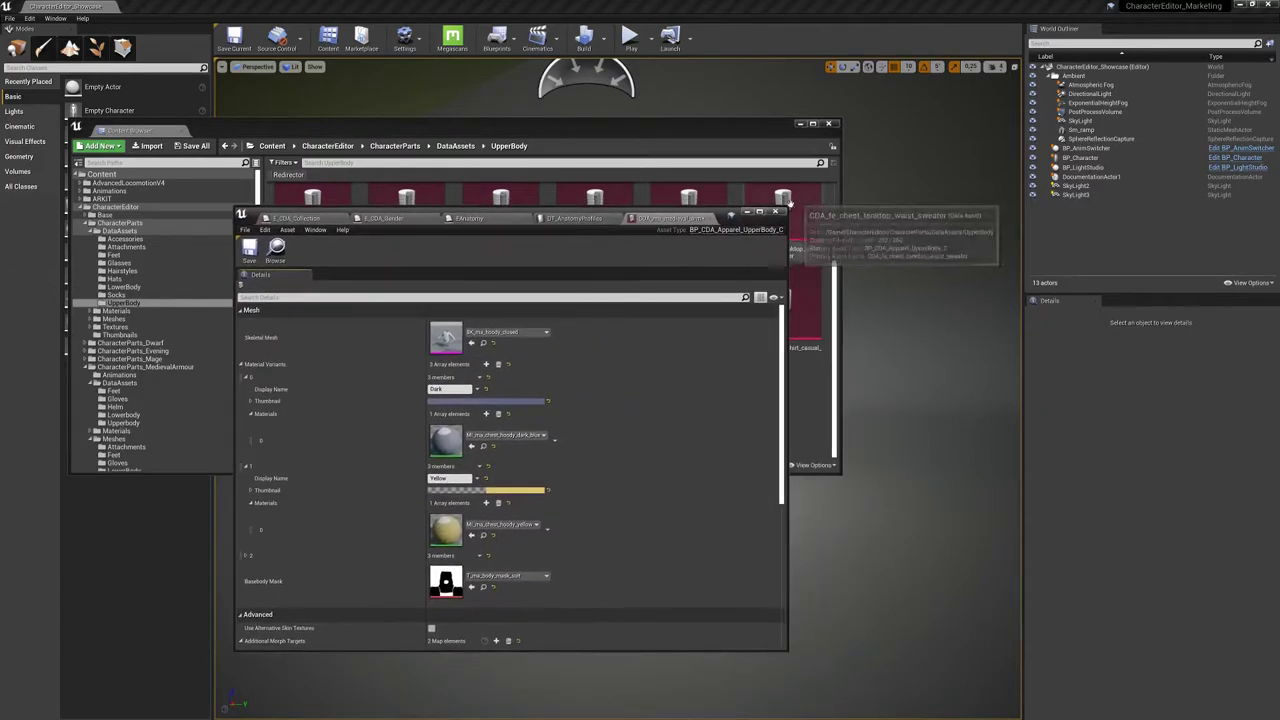
left_click_drag(790, 270, 1067, 270)
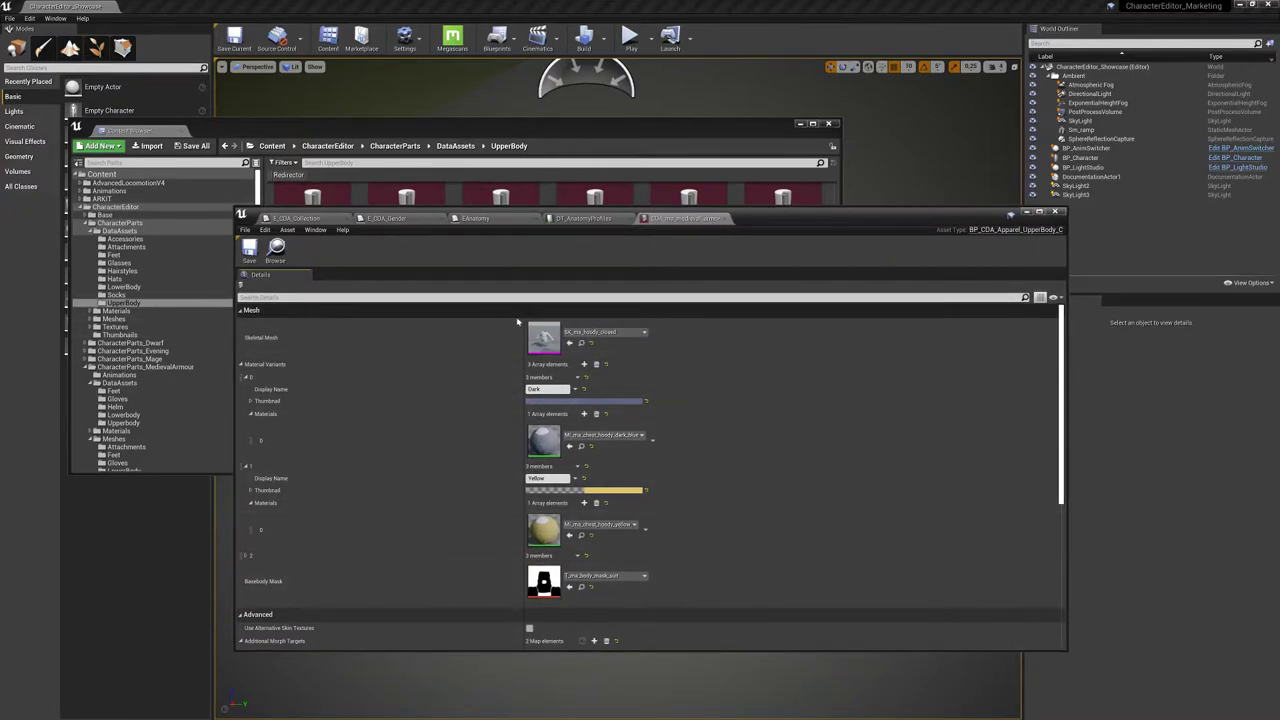
left_click(241, 364)
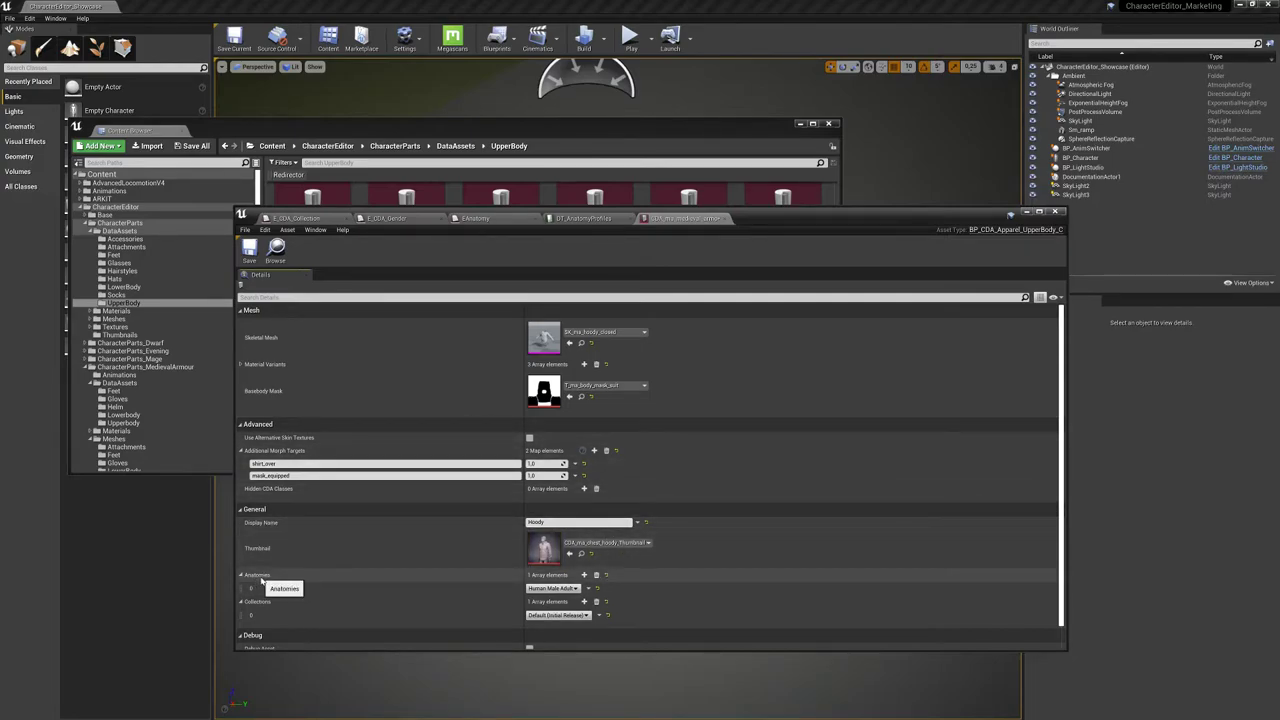
Keep Human Male Adult as the chest asset's anatomy and set its collection to MedievalArmour_presentation
left_click(552, 588)
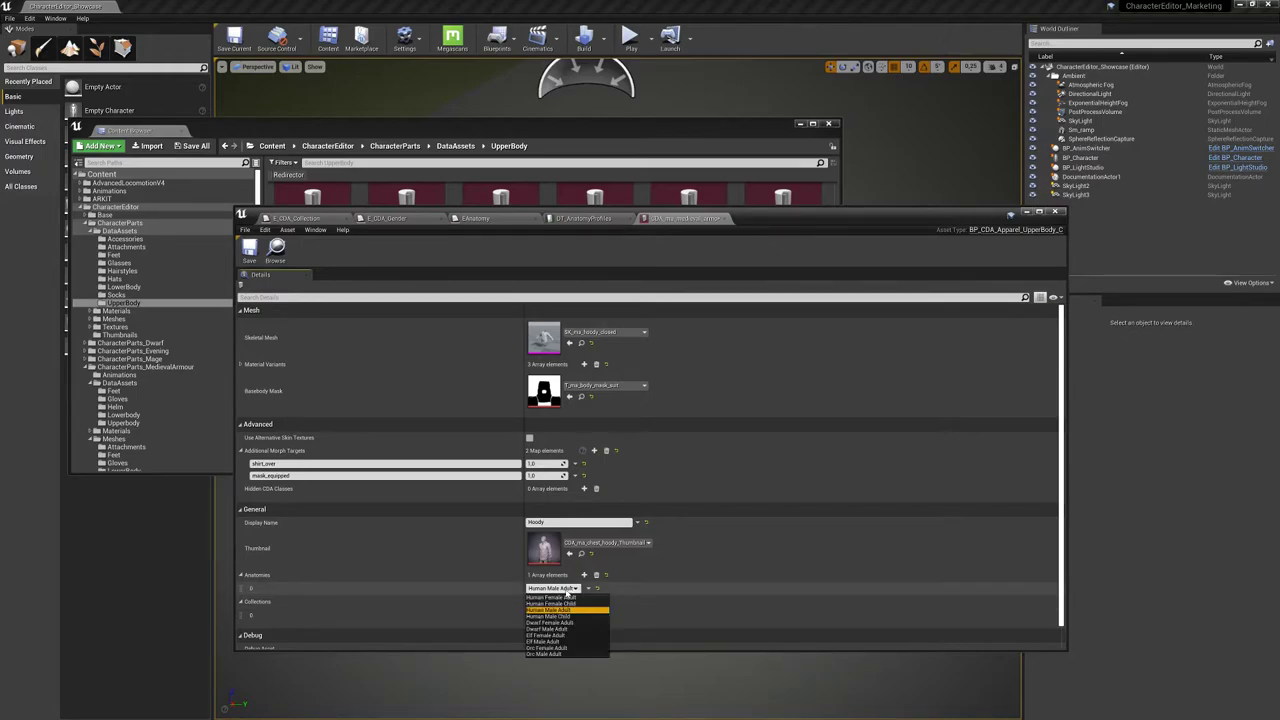
left_click(563, 610)
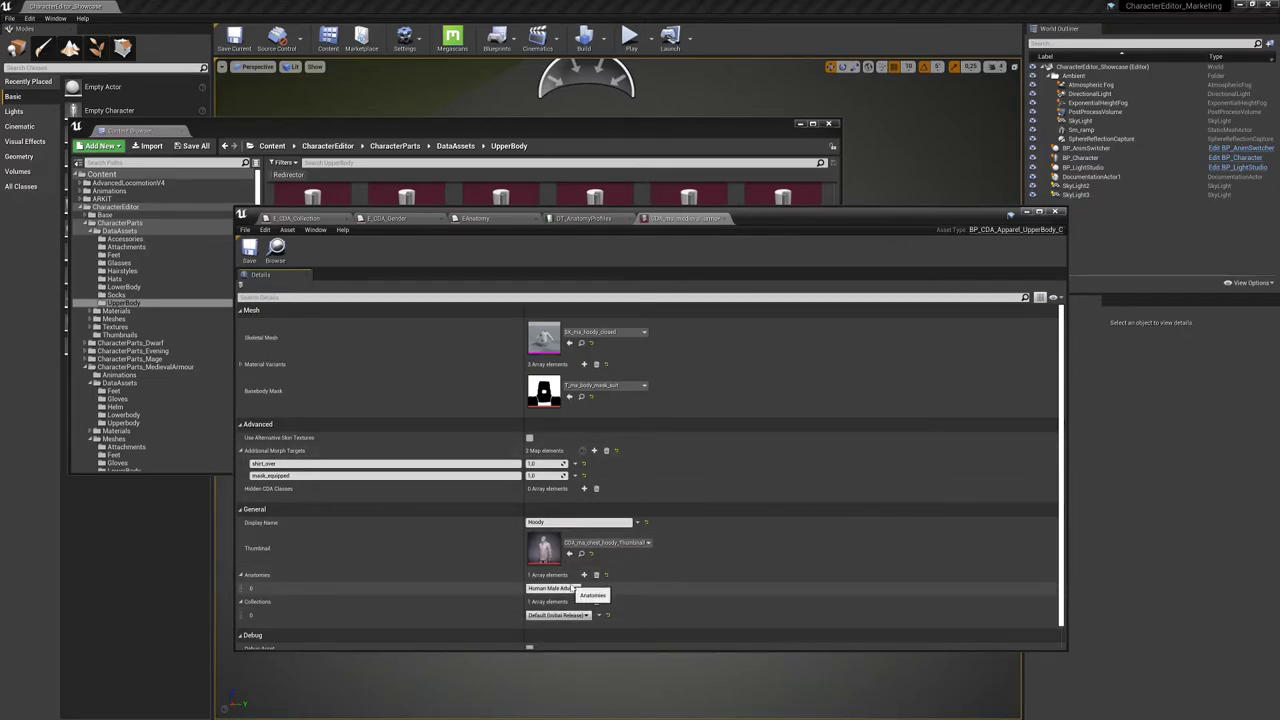
left_click(557, 615)
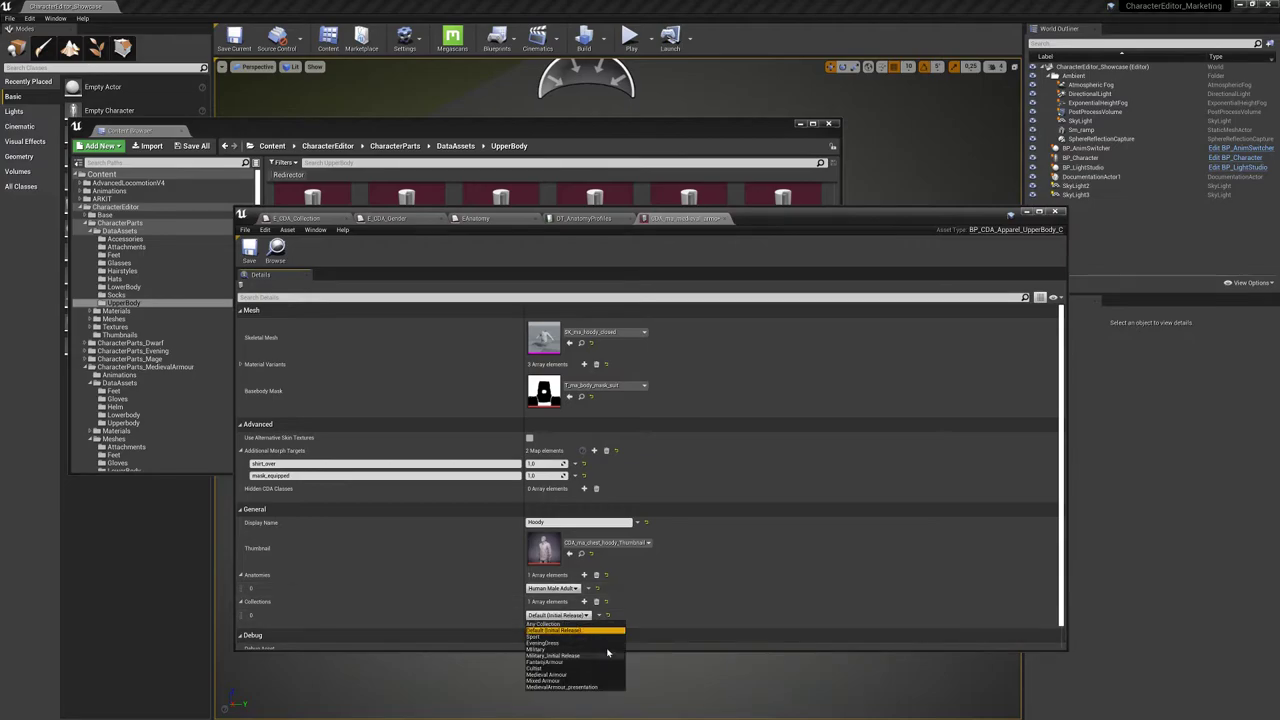
left_click(566, 687)
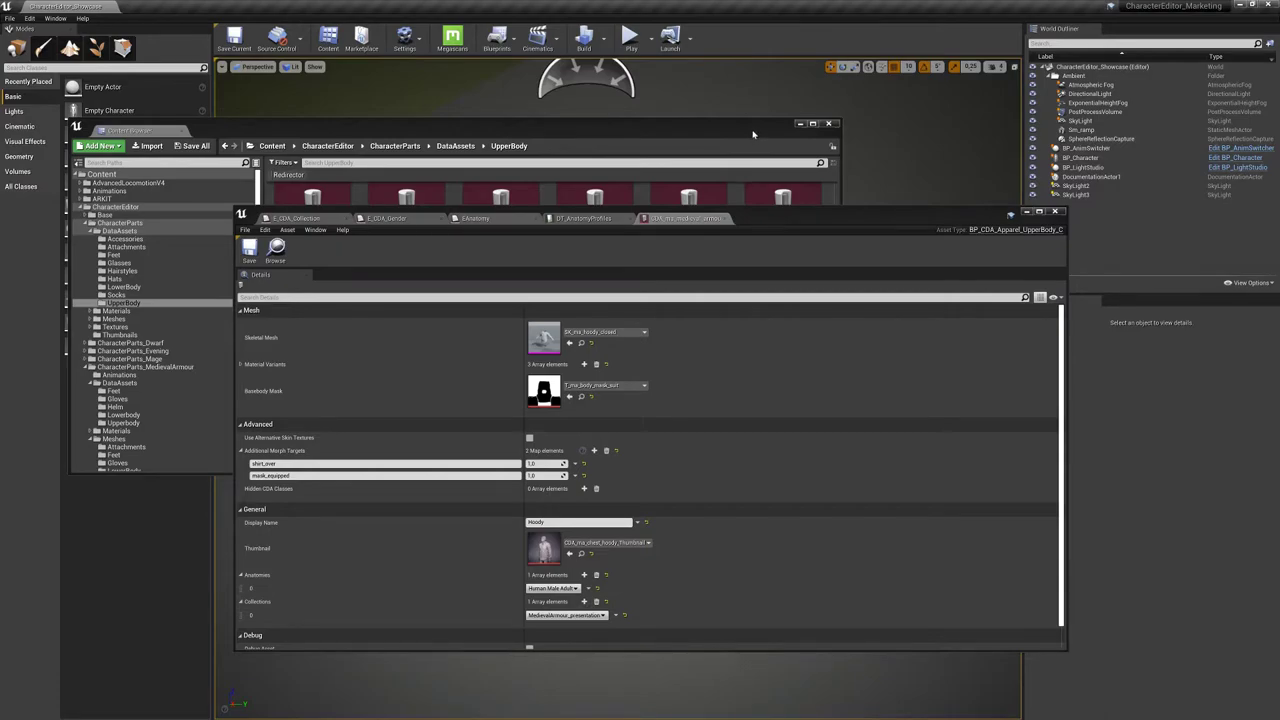
Clear the Content Browser and asset editor windows from the viewport, play the level, and check the female character's apparel collections
left_click_drag(754, 134, 0, 130)
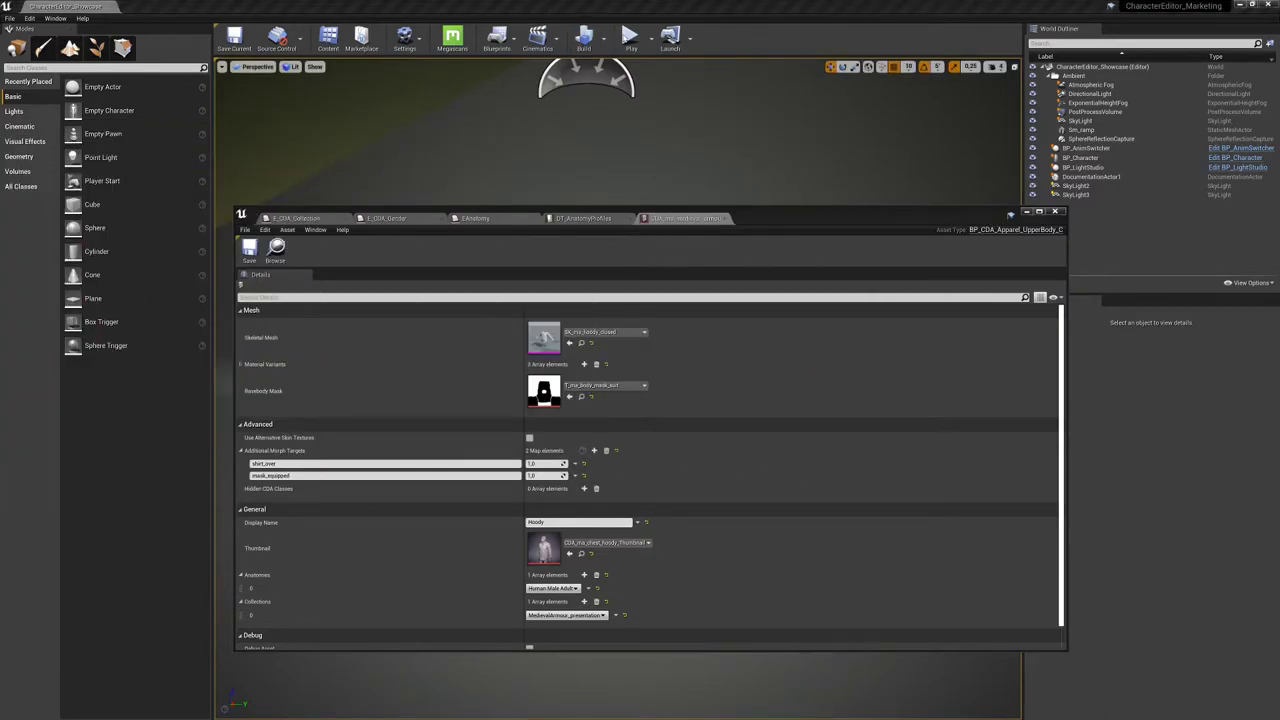
key("alt+p")
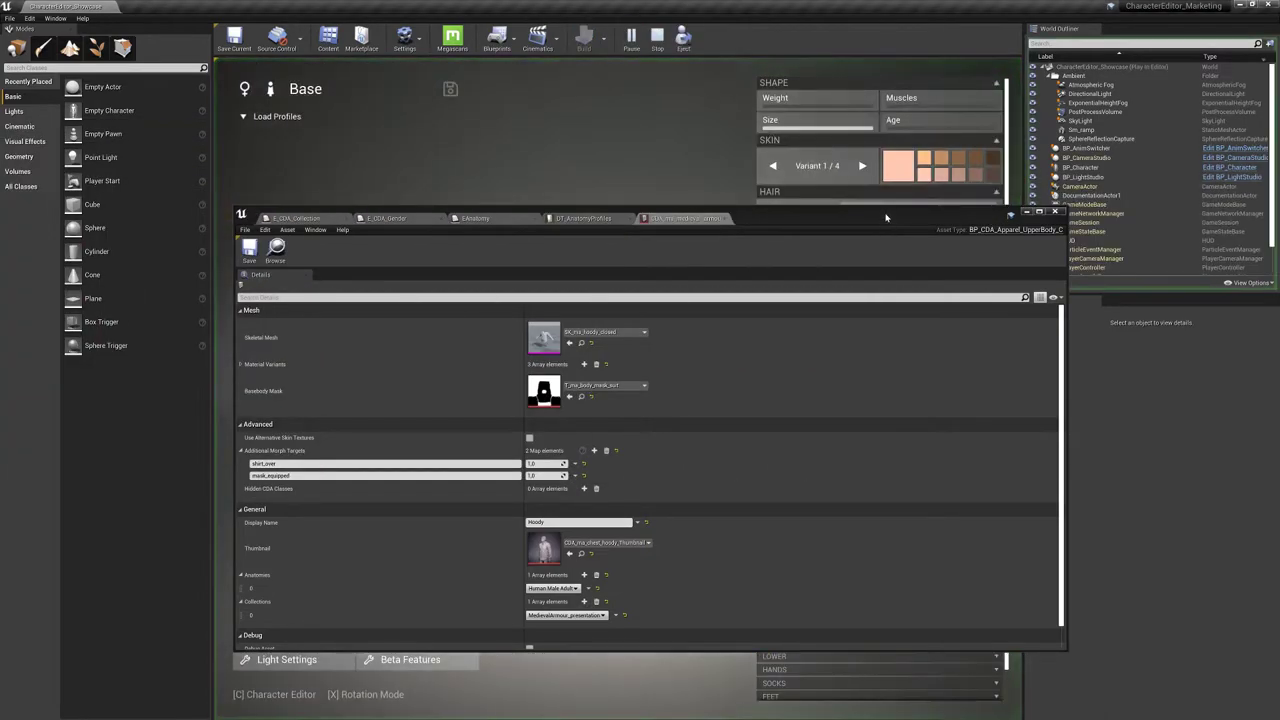
left_click_drag(869, 219, 0, 165)
left_click(978, 524)
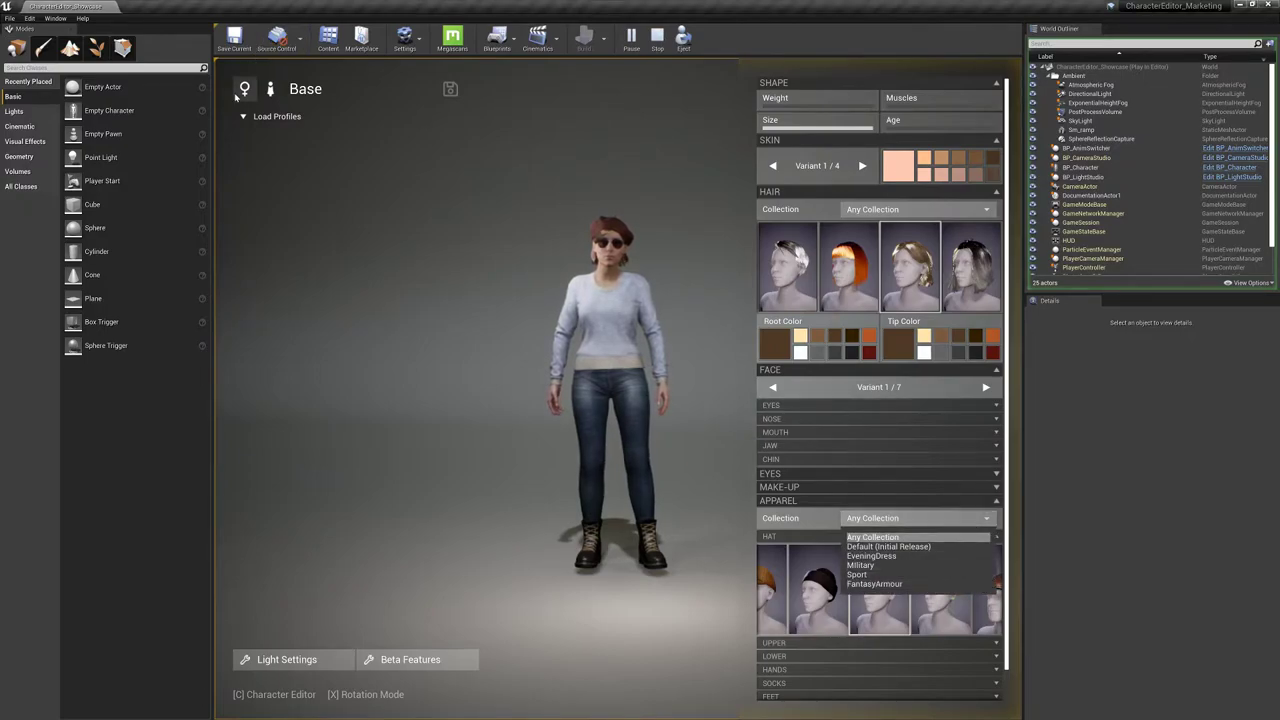
left_click(575, 224)
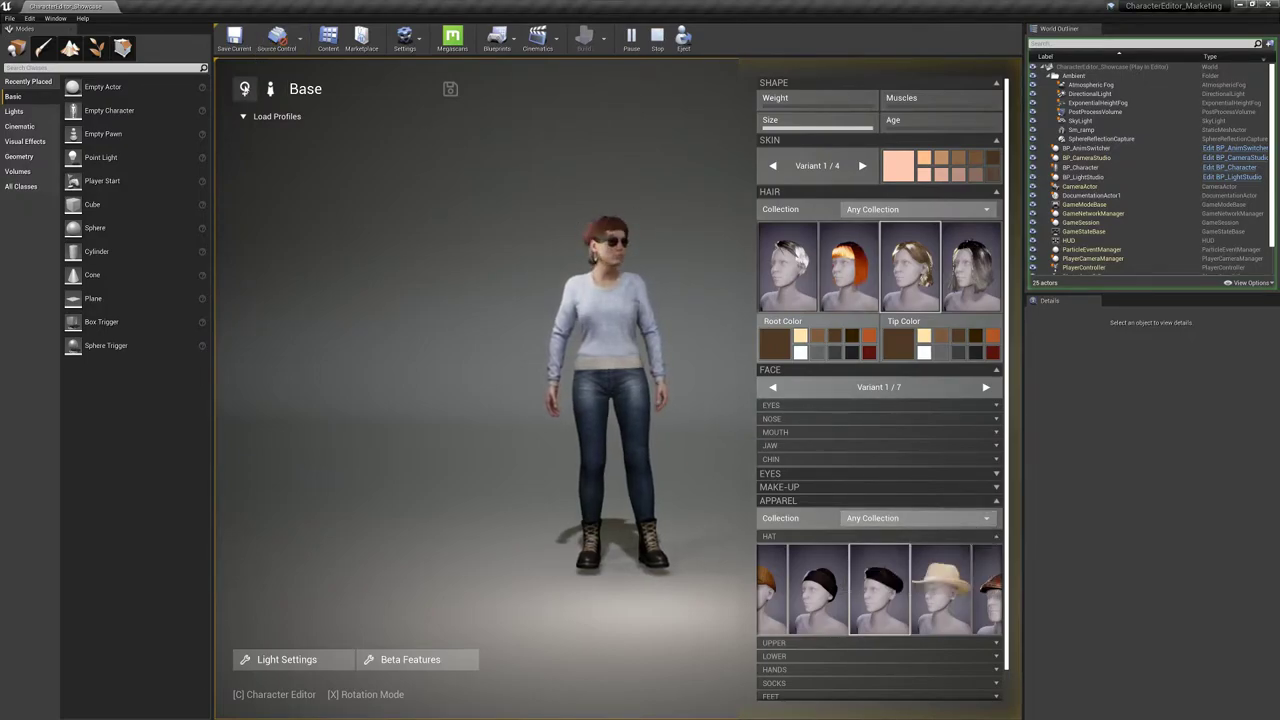
Switch the Base character to male and set the apparel collection to MedievalArmour_presentation
left_click(245, 90)
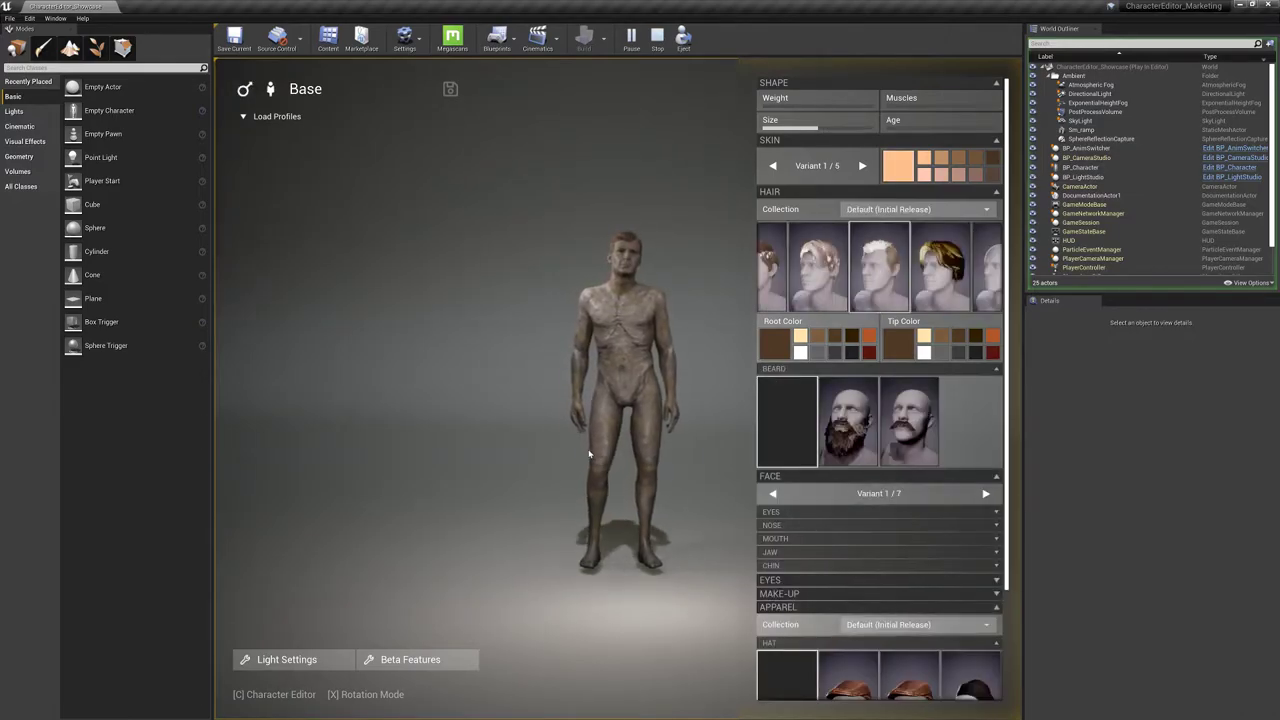
scroll(879, 470, "down", 3)
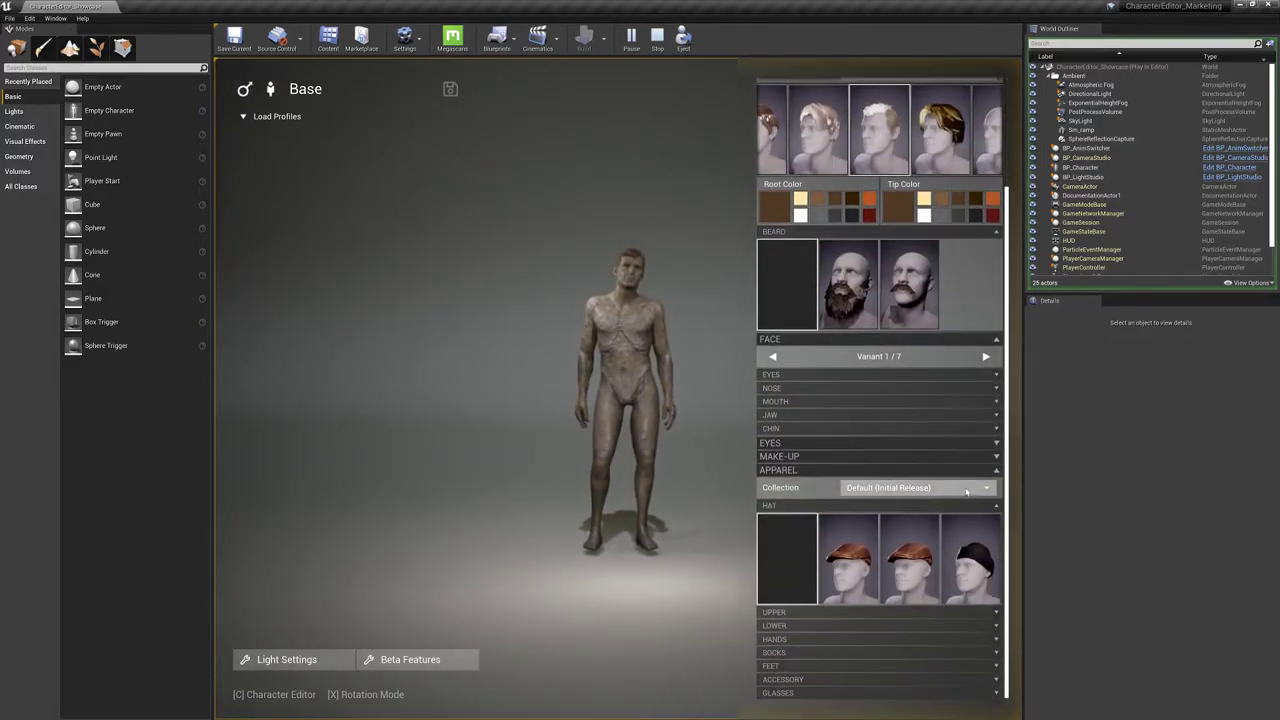
left_click(966, 490)
left_click(900, 590)
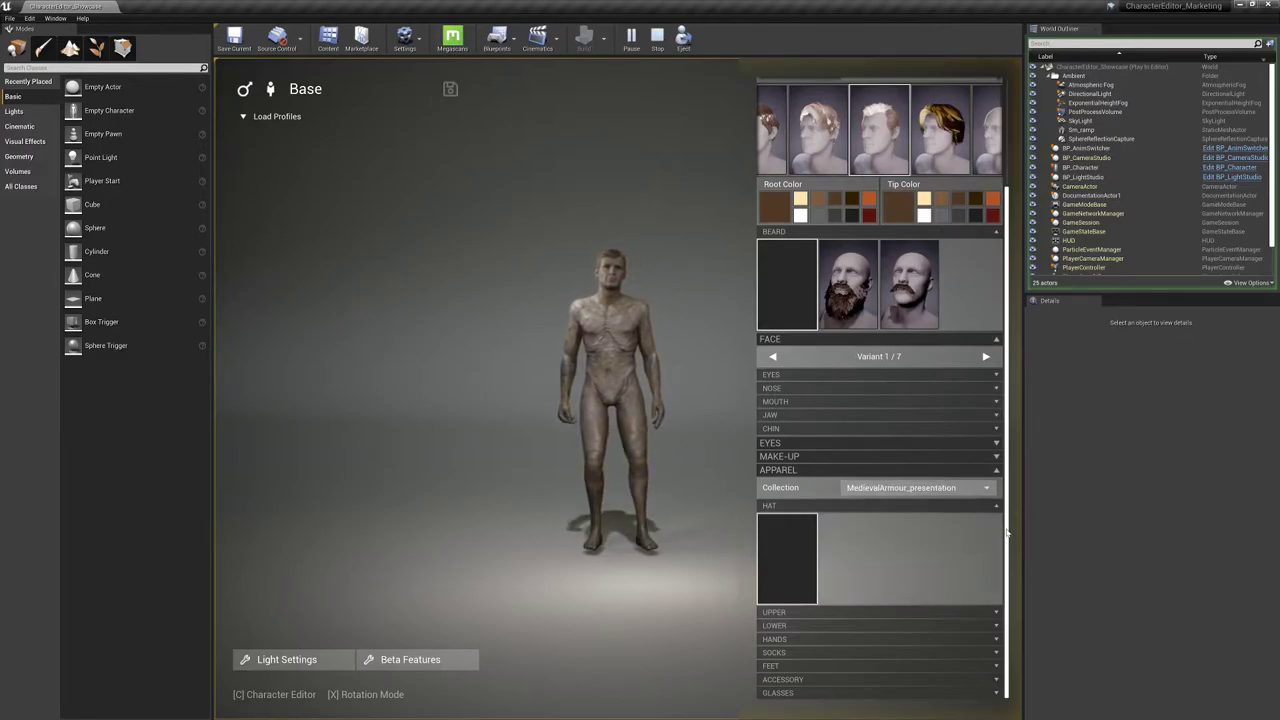
Randomize the male character's Upper apparel, expand the Upper and Lower sections, and choose the hoody under Upper
left_click(766, 611)
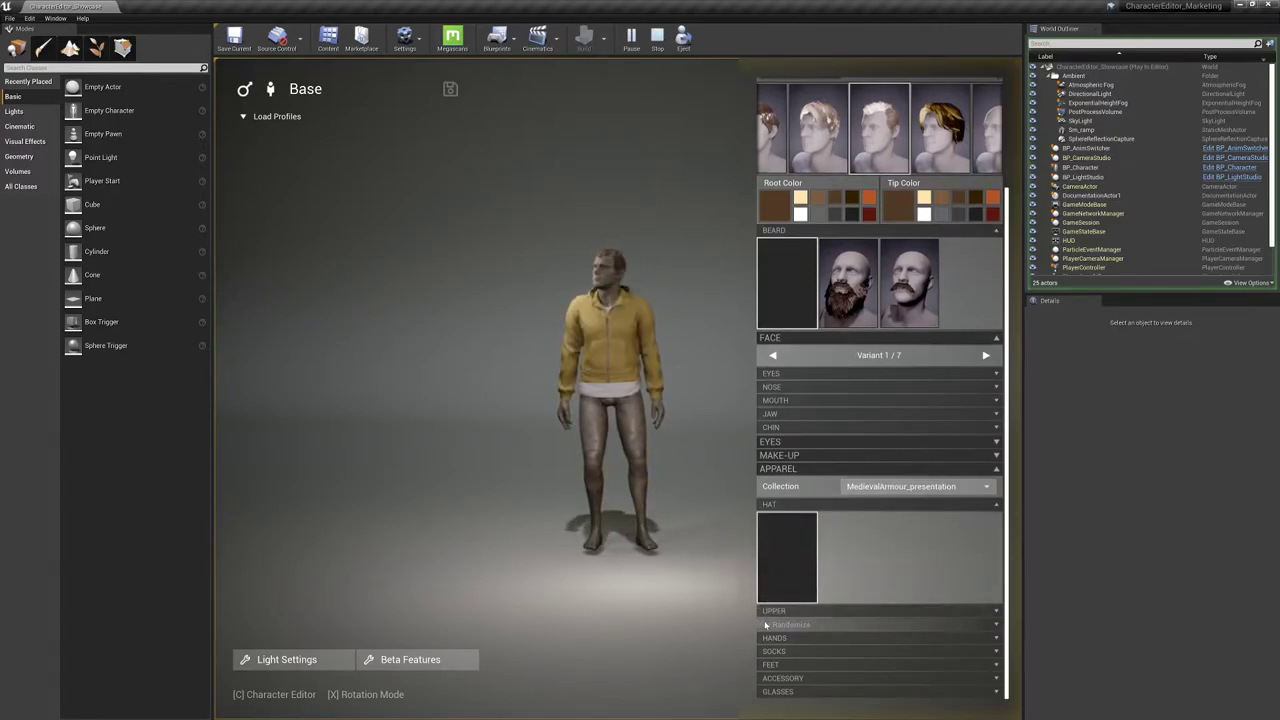
left_click(890, 625)
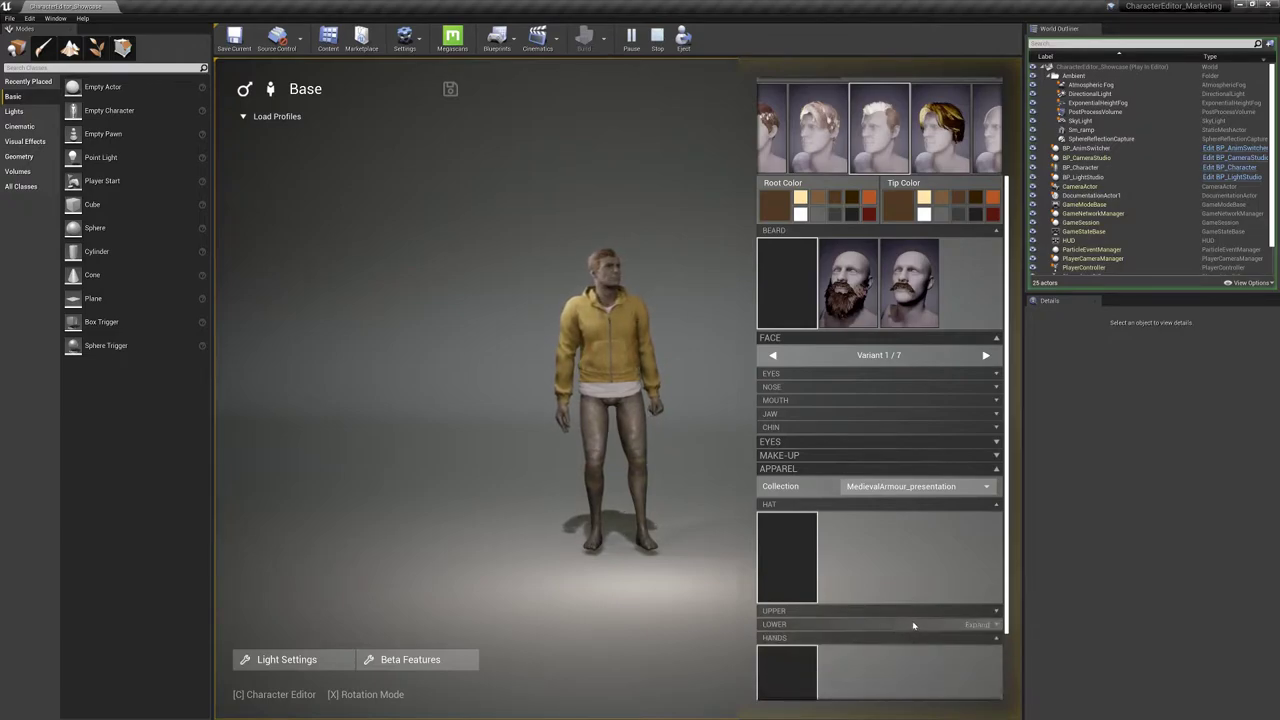
left_click(992, 612)
left_click_drag(1008, 530, 1010, 666)
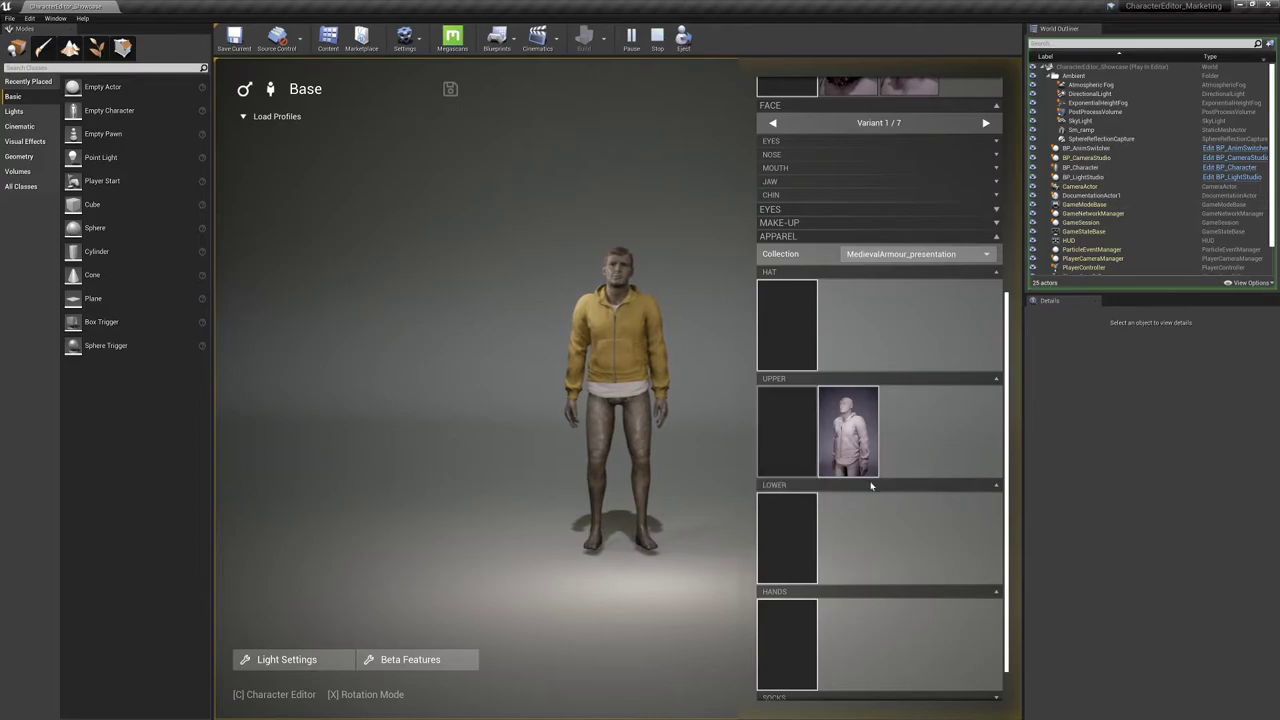
left_click(870, 434)
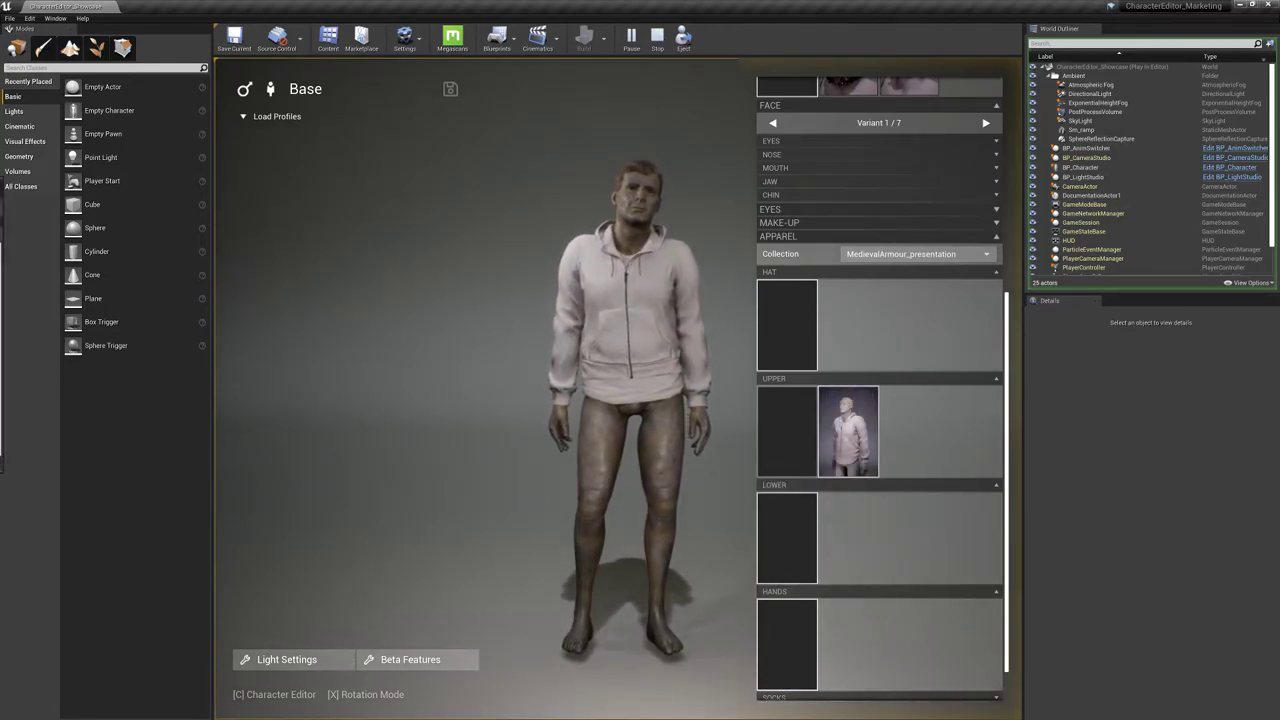
Bring back the chest data asset's editor window and assign SK_chest_knight_01_a as its Skeletal Mesh
left_click_drag(0, 172, 643, 152)
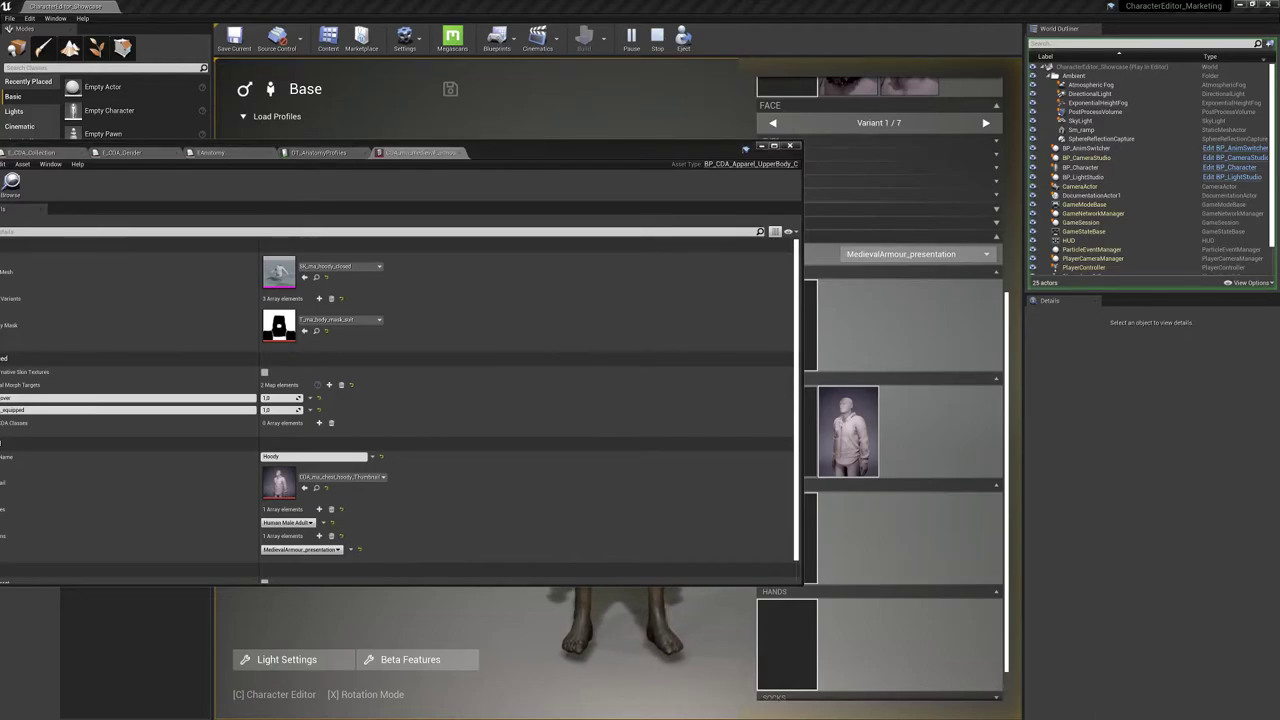
left_click_drag(0, 200, 0, 230)
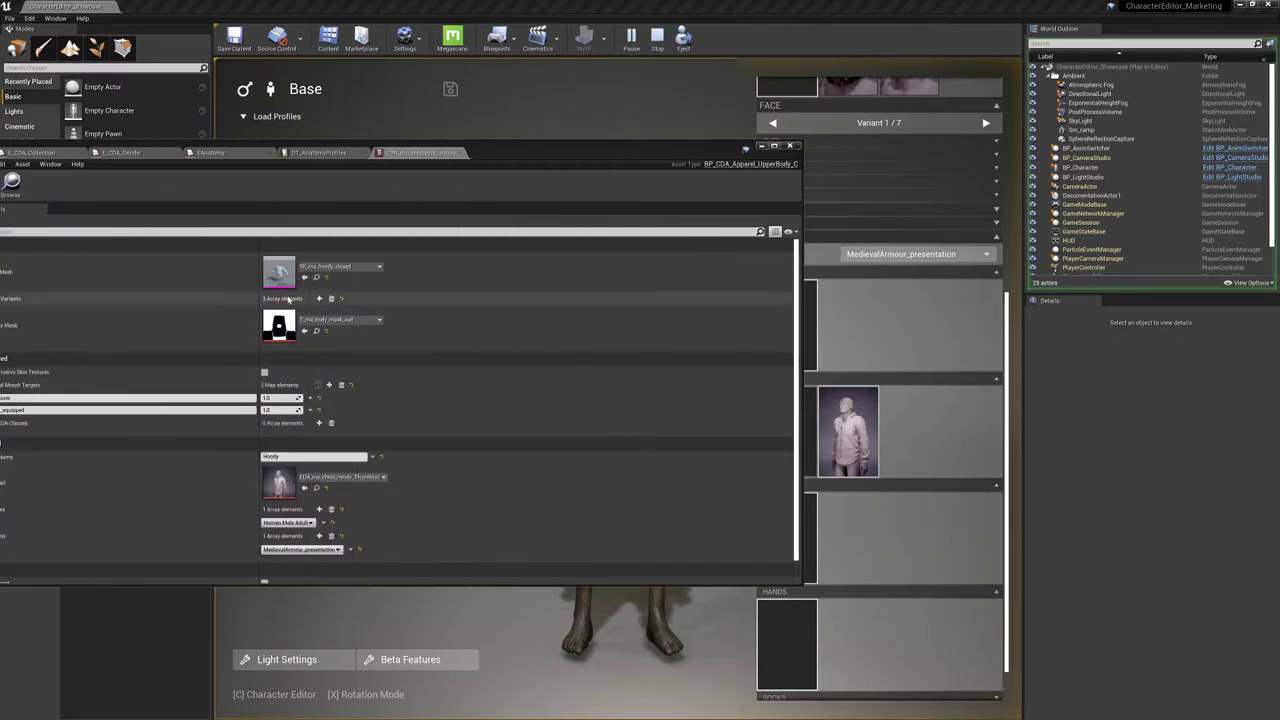
left_click(304, 277)
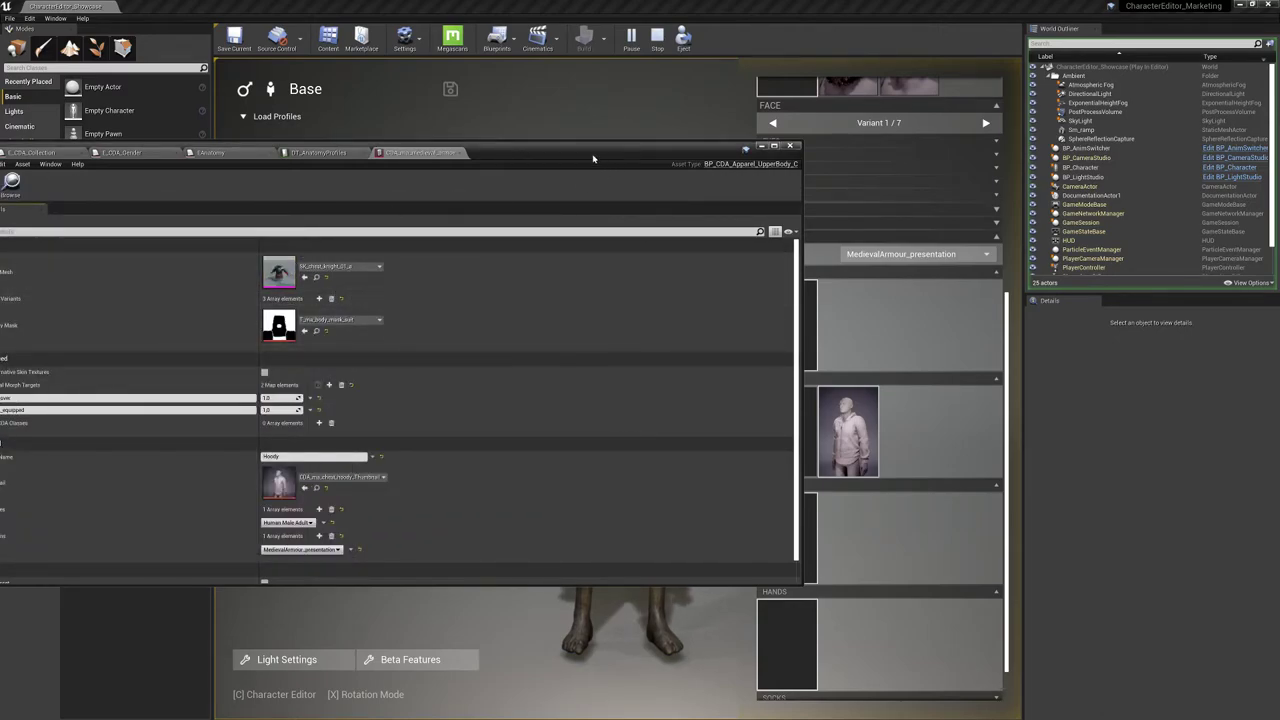
Move the chest asset's editor off the viewport and re-equip the hoody item under Upper to load the knight armour on the male character
left_click_drag(590, 156, 724, 148)
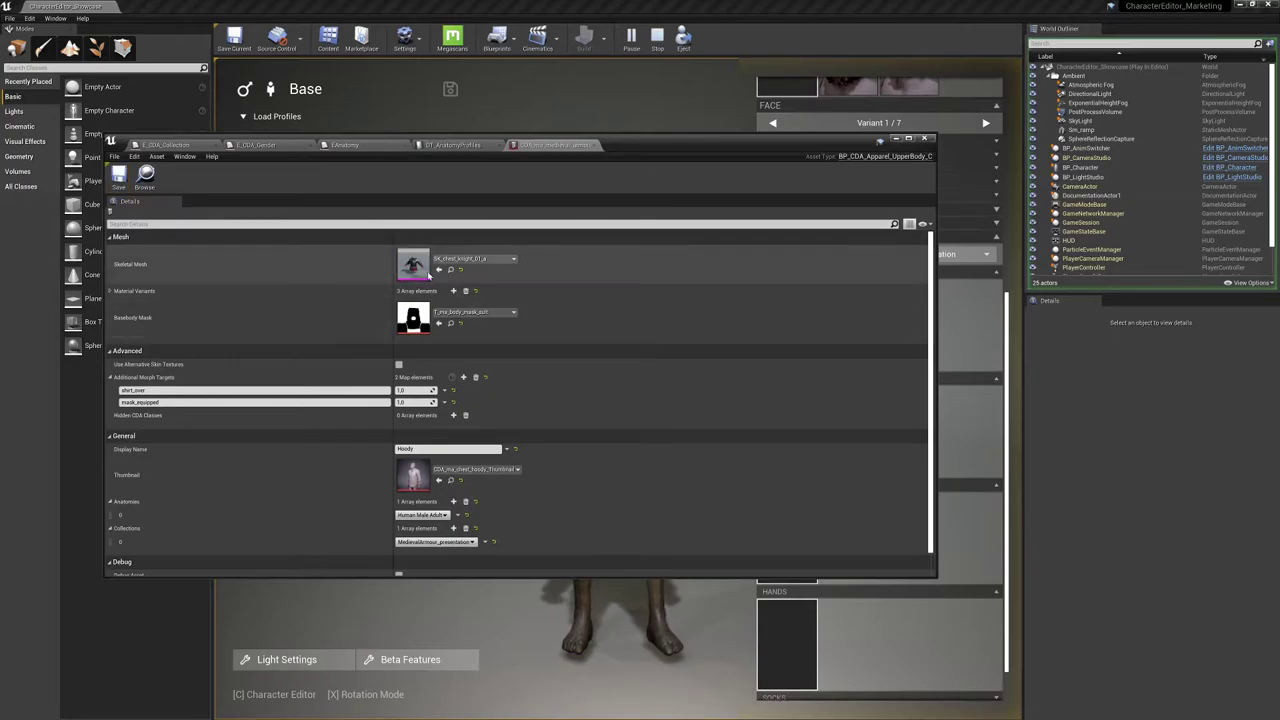
left_click_drag(541, 166, 576, 256)
left_click_drag(775, 240, 0, 152)
left_click(799, 429)
left_click(845, 430)
left_click_drag(650, 305, 753, 298)
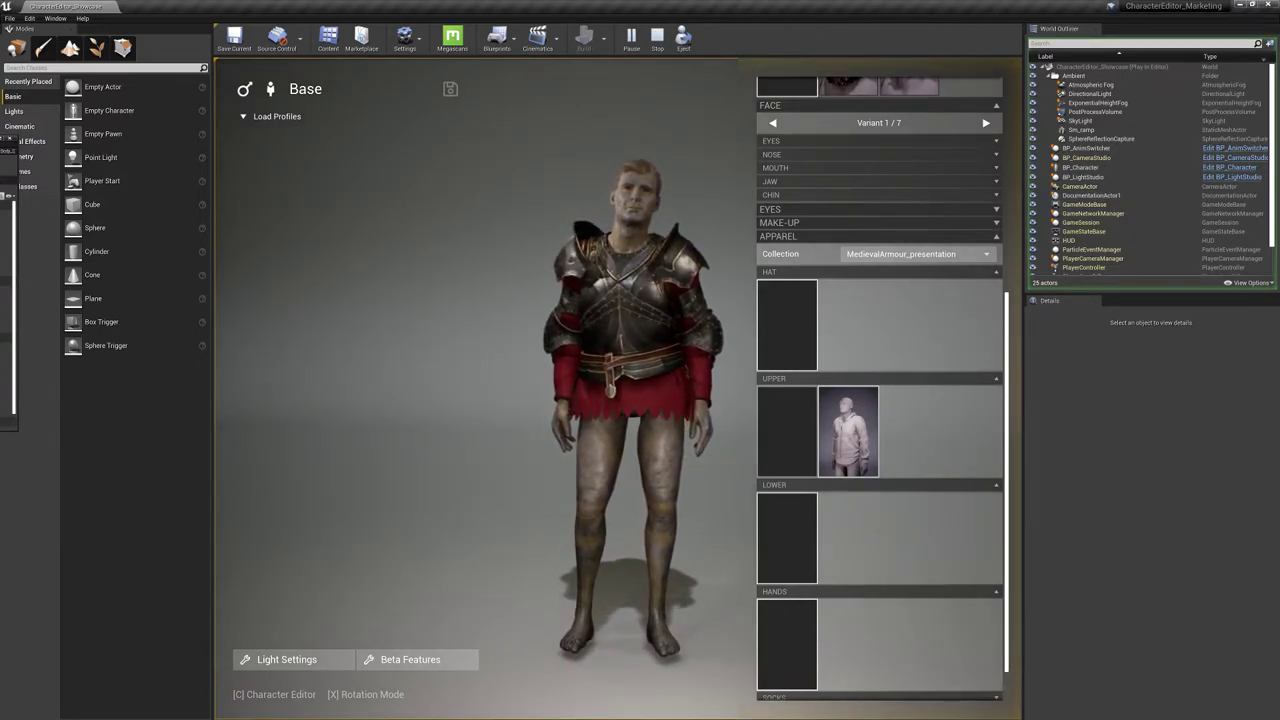
Bring back the chest asset's editor and the Content Browser, and select CDA_ma_medieval_armour_chest_01 in the CharacterParts UpperBody data assets folder
left_click_drag(0, 139, 684, 378)
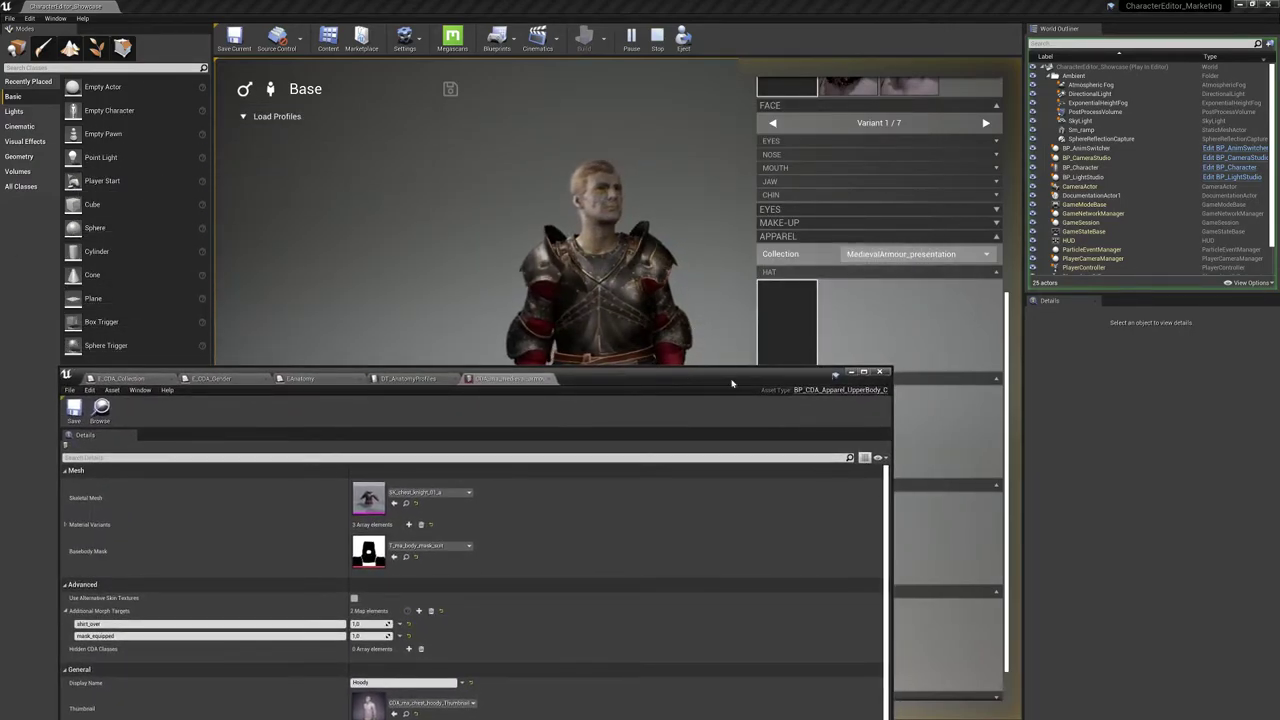
left_click_drag(648, 372, 630, 196)
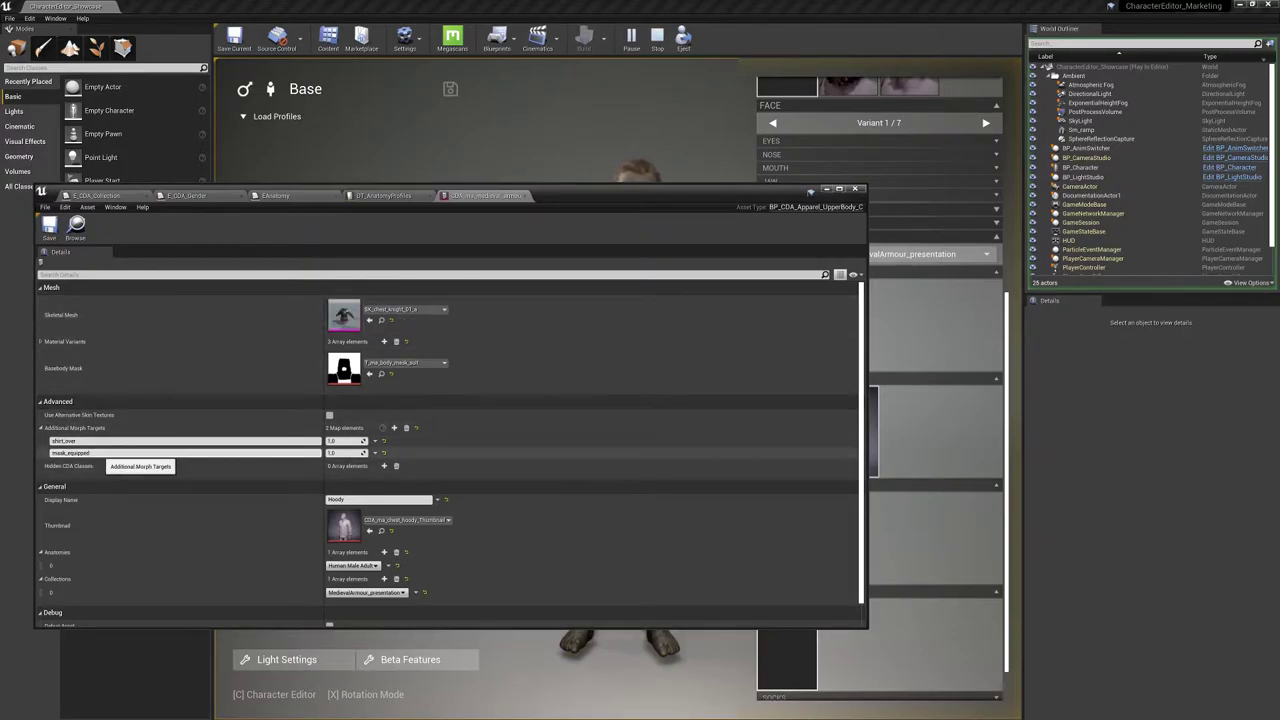
left_click_drag(0, 200, 745, 118)
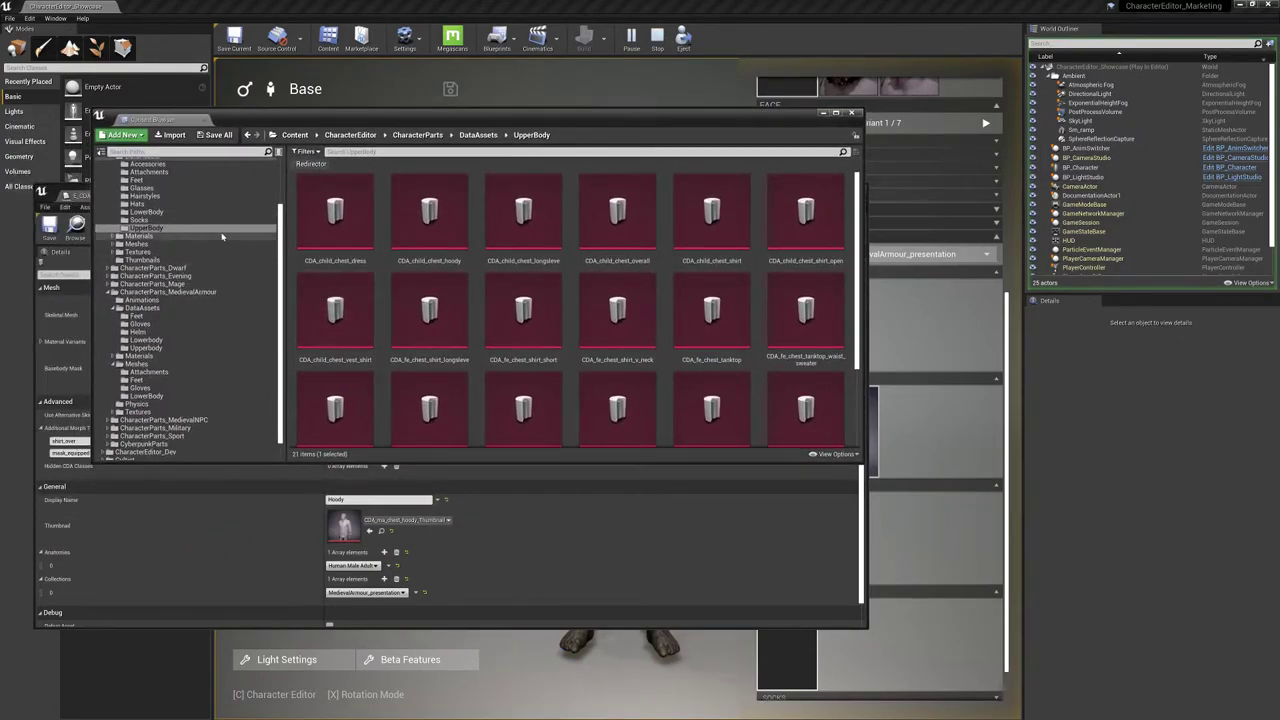
scroll(175, 257, "up", 2)
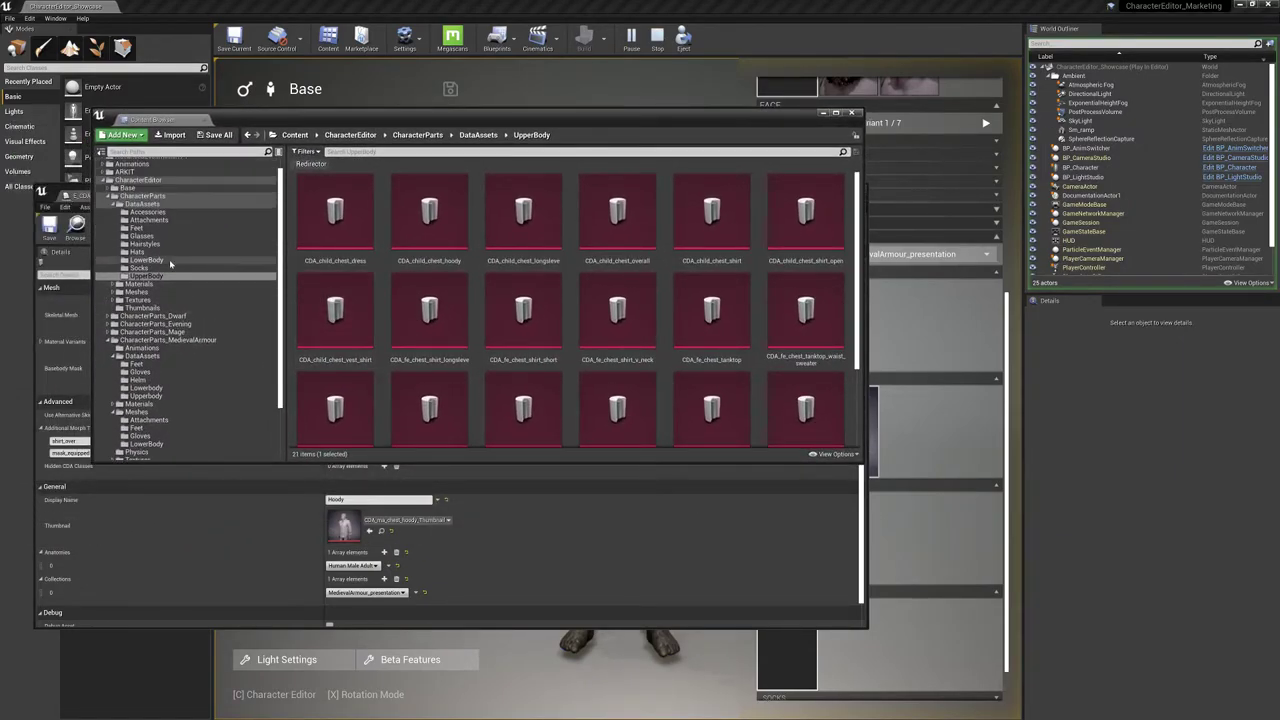
left_click(198, 342)
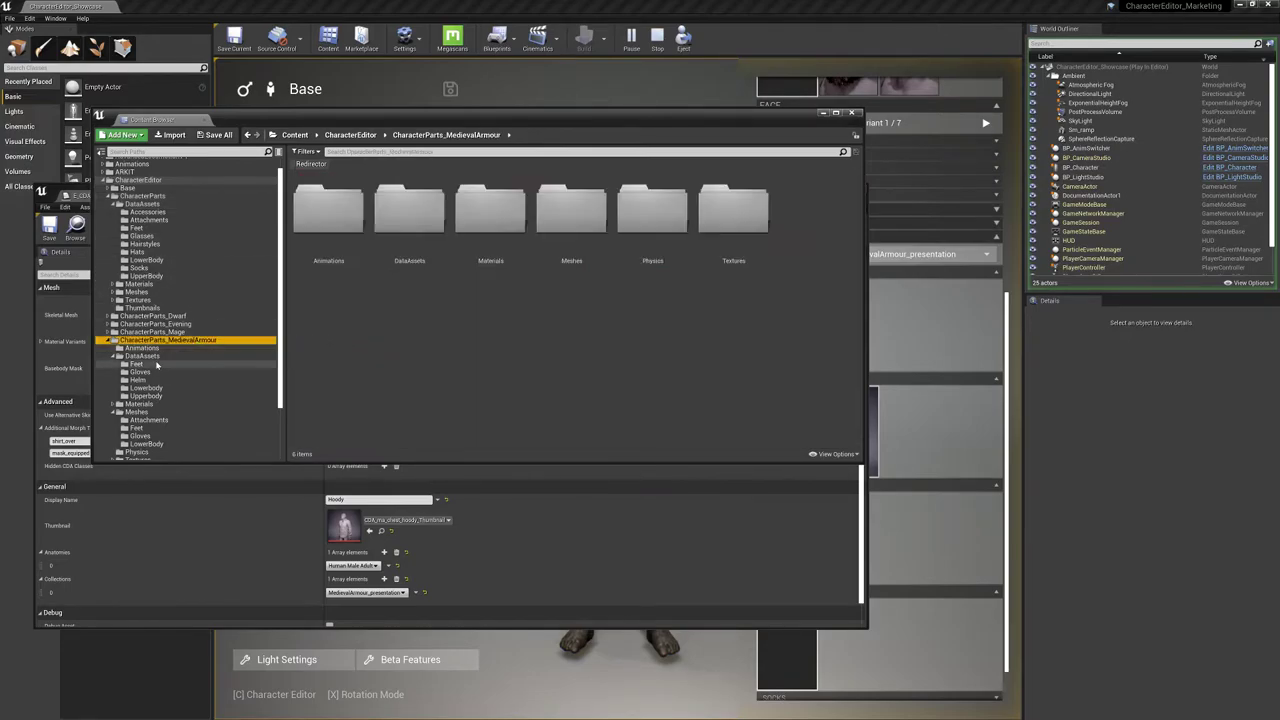
left_click(167, 277)
scroll(590, 300, "down", 2)
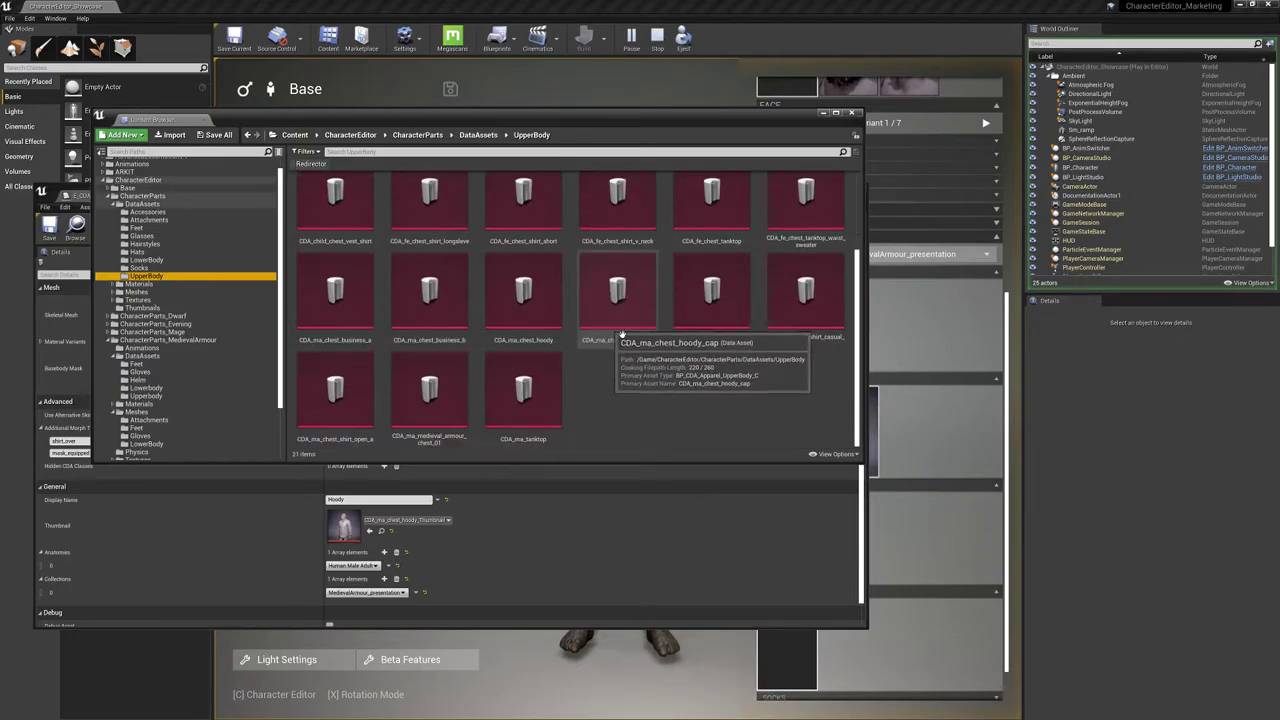
left_click(425, 392)
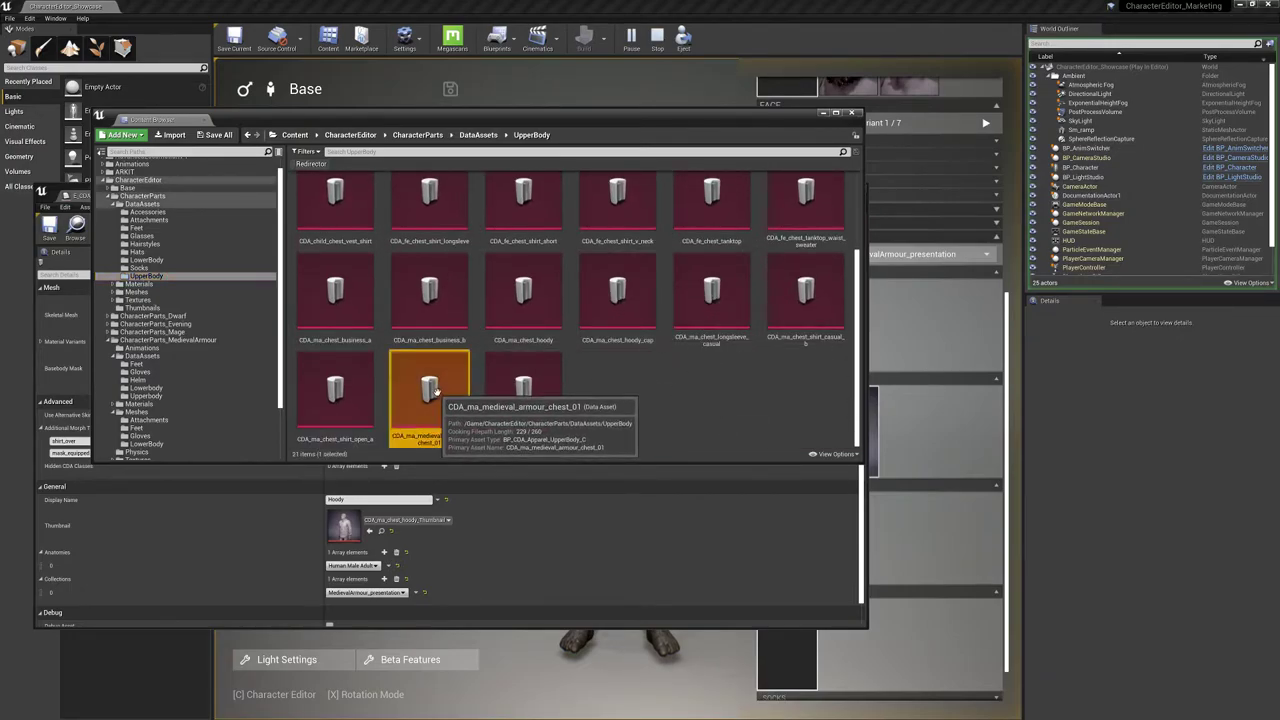
Collapse the CharacterParts_MedievalArmour folder and create a new folder named Medieval_presentation inside CharacterEditor
left_click(110, 341)
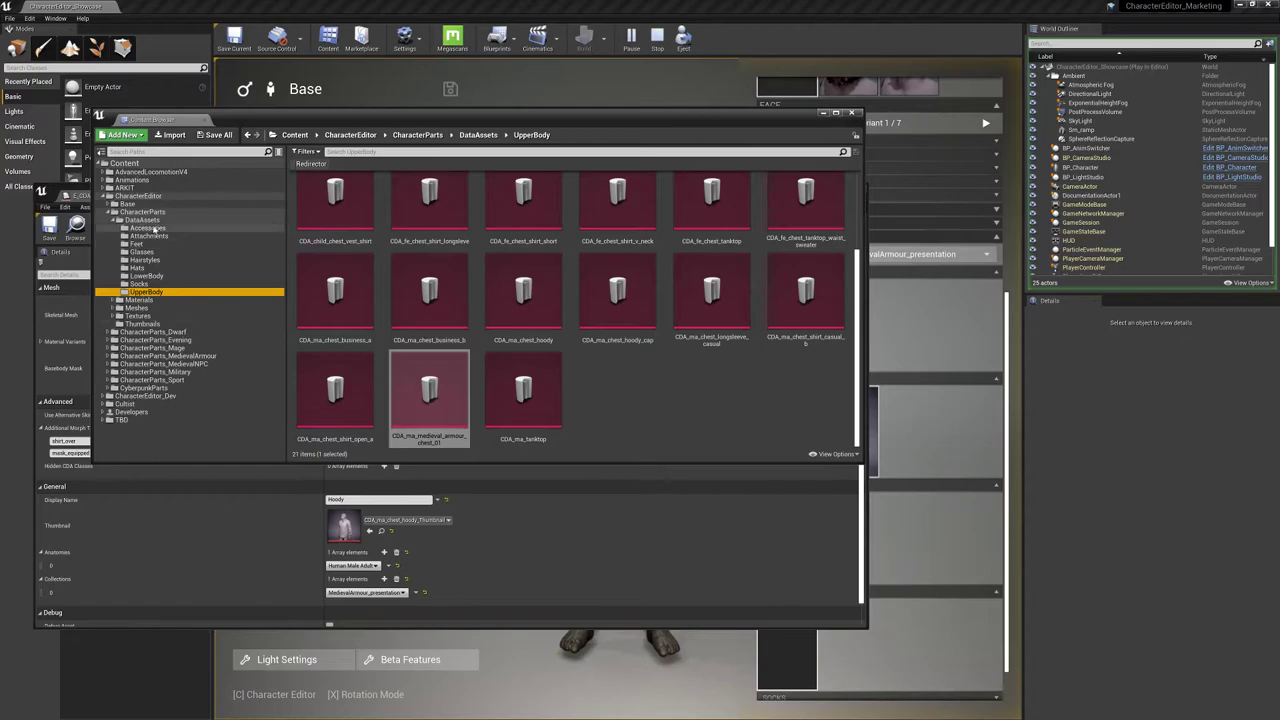
left_click(145, 196)
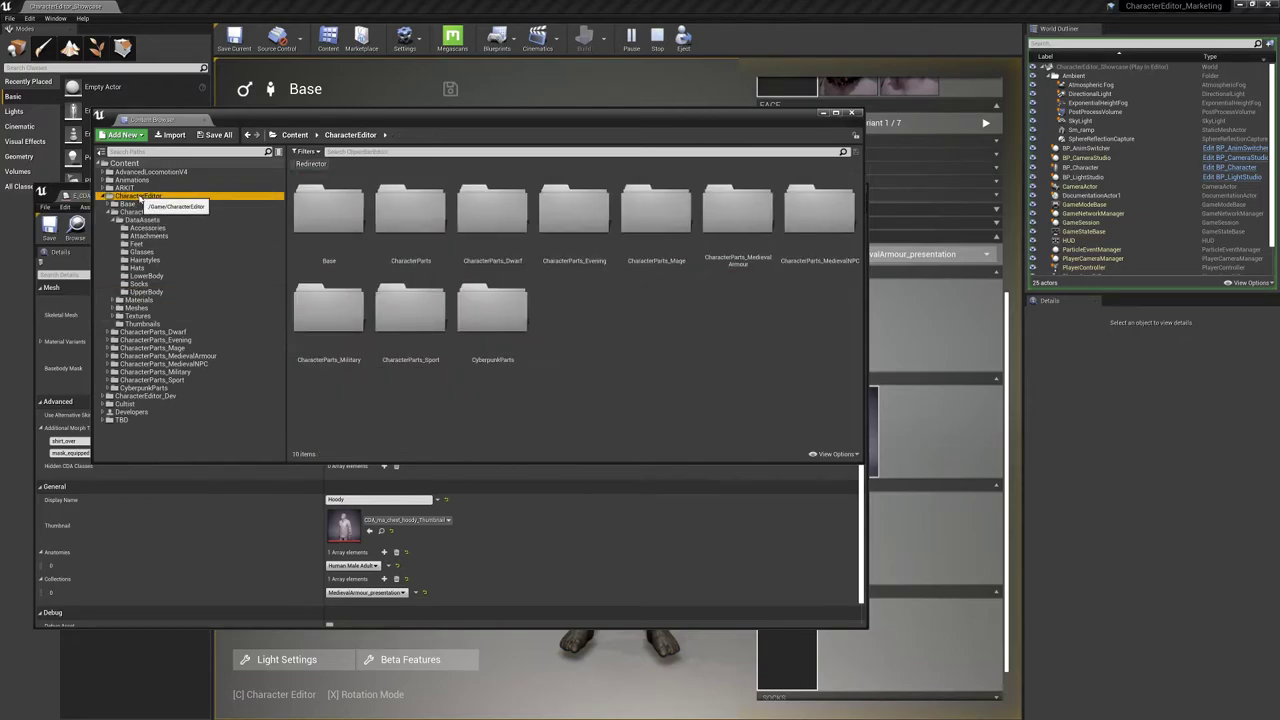
right_click(148, 199)
mouse_move(163, 234)
left_click(290, 213)
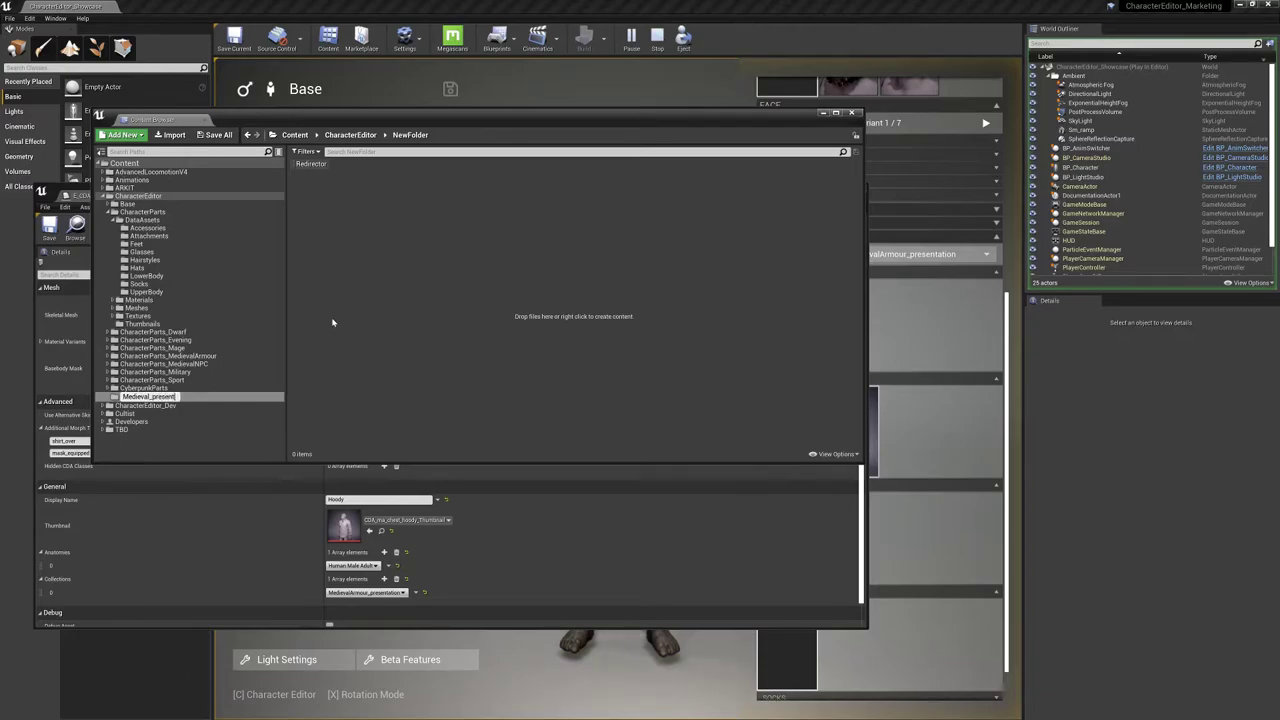
key("Return")
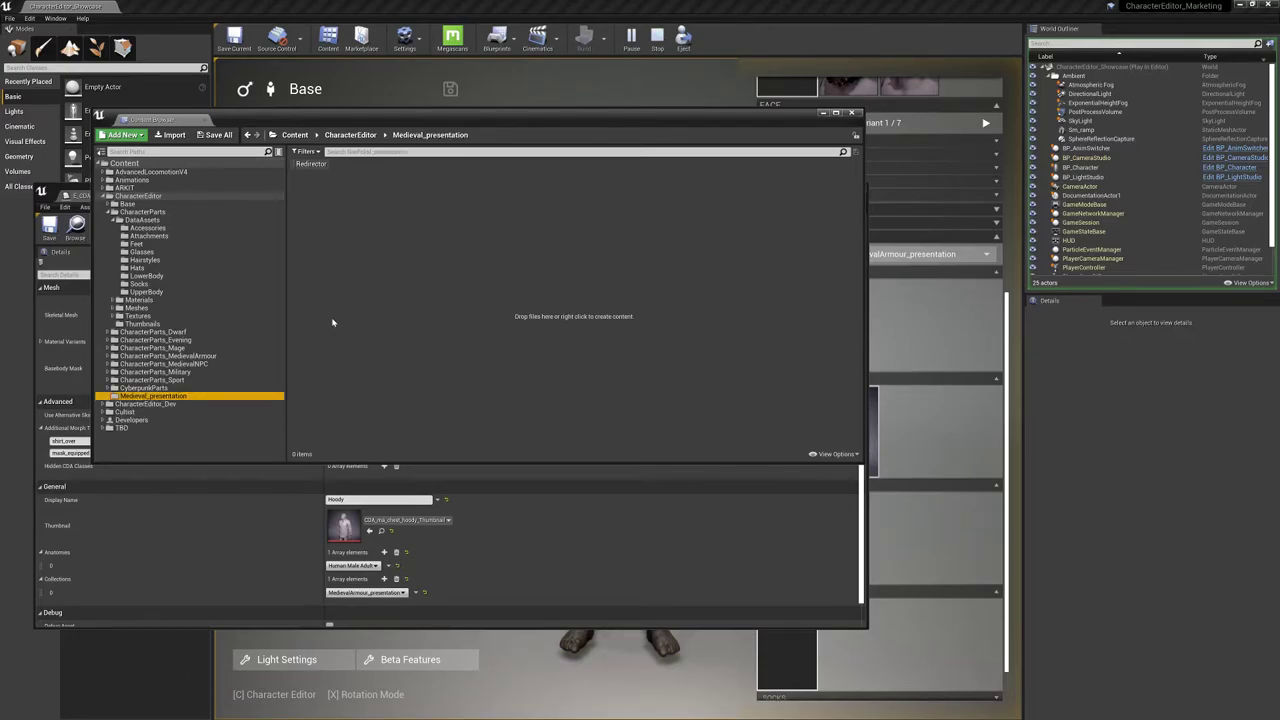
Stop the play session, move CDA_ma_medieval_armour_chest_01 from UpperBody into the Medieval_presentation folder, and open that folder
left_click(146, 291)
scroll(490, 330, "down", 1)
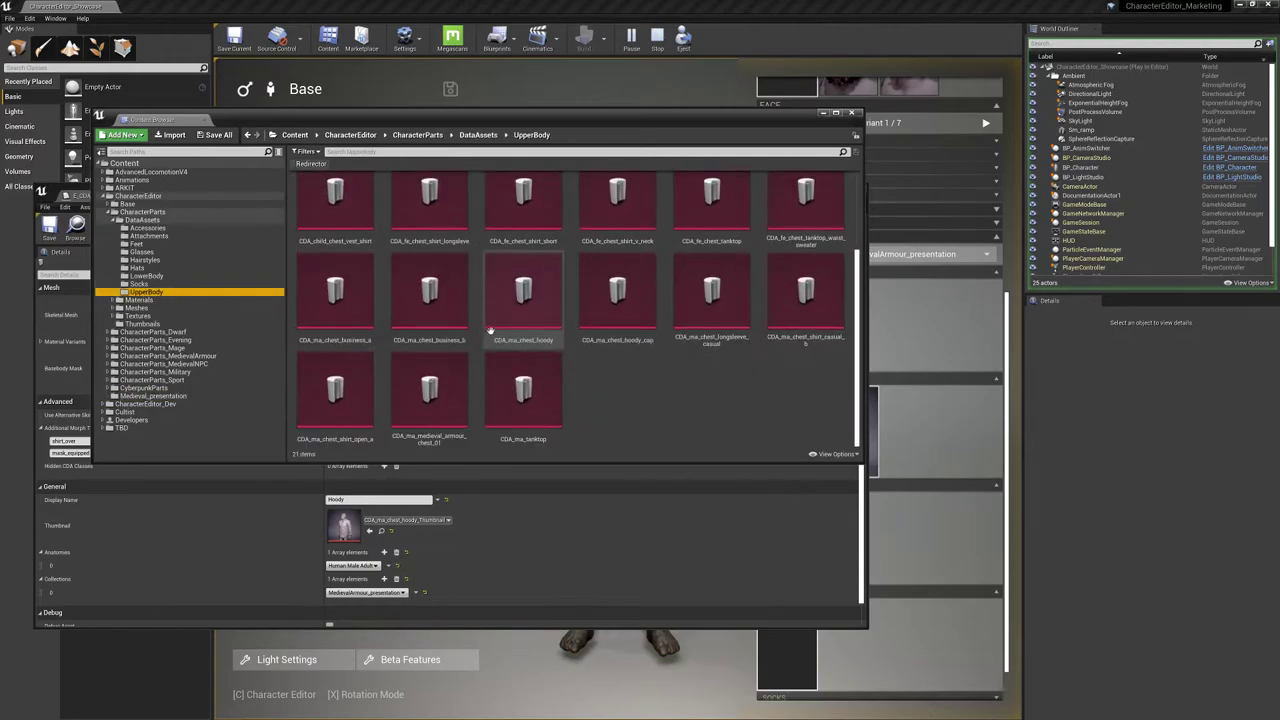
left_click(657, 37)
left_click_drag(437, 385, 165, 400)
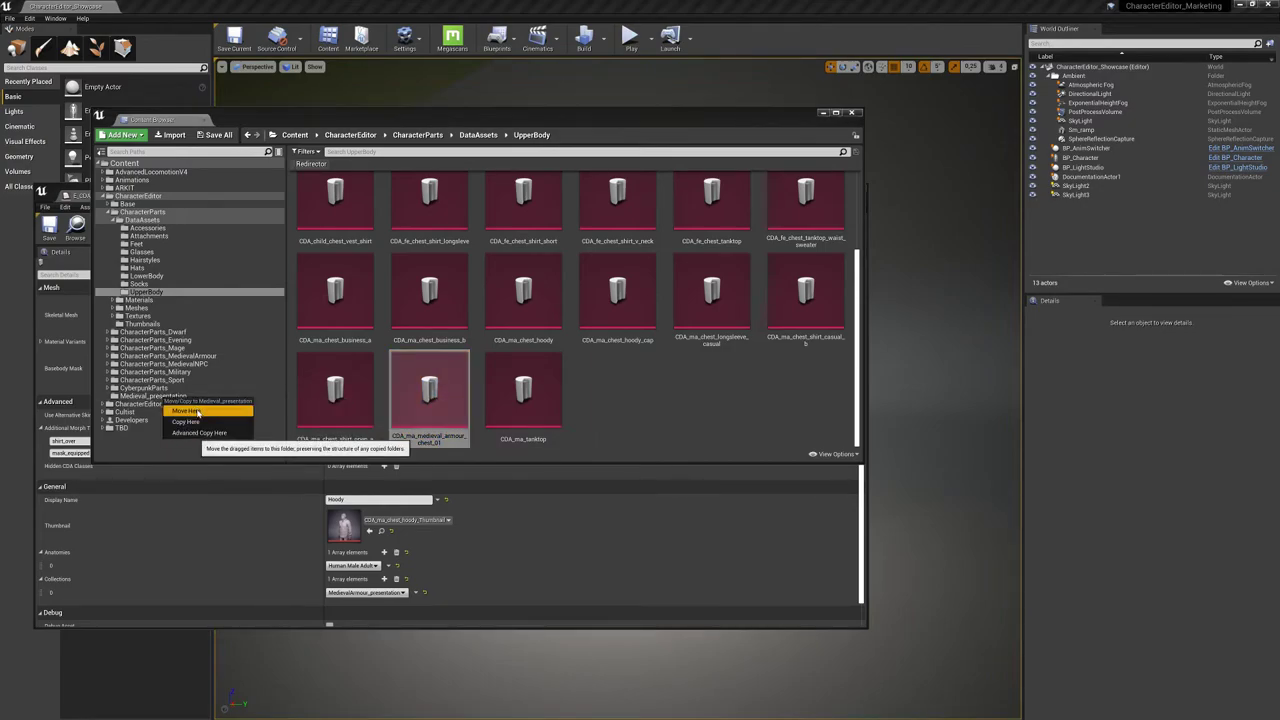
left_click(185, 410)
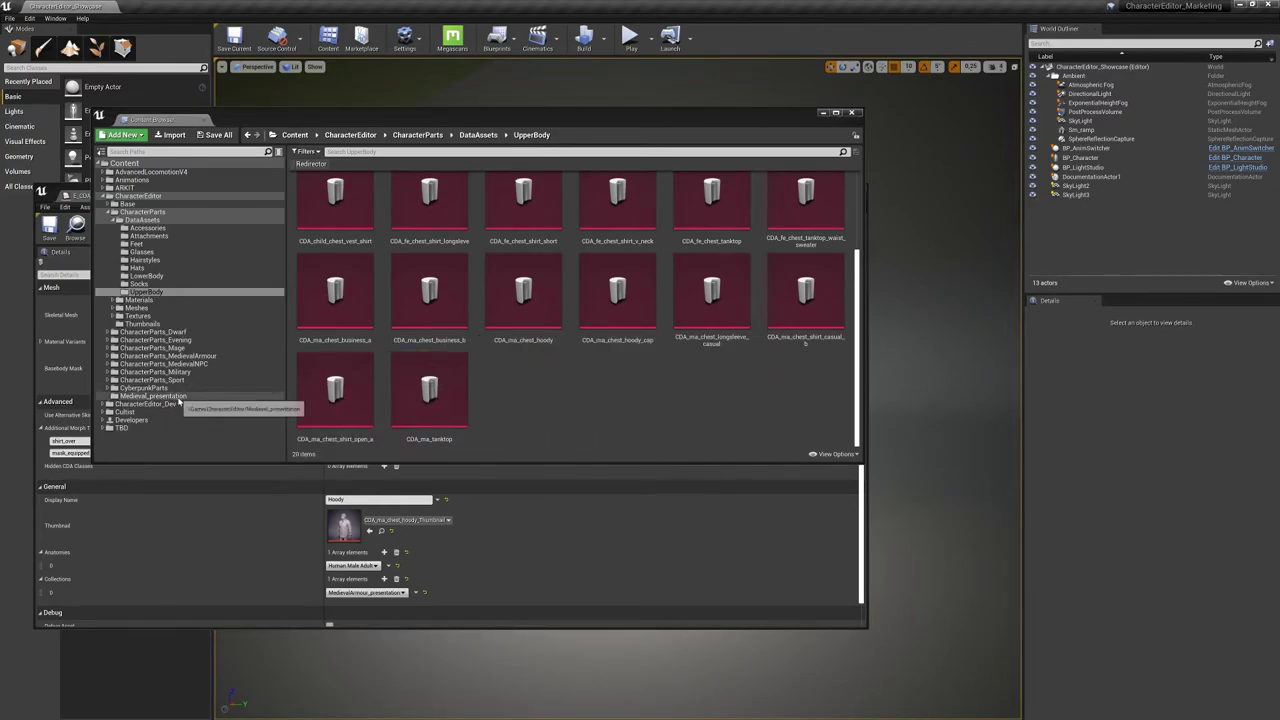
left_click(165, 397)
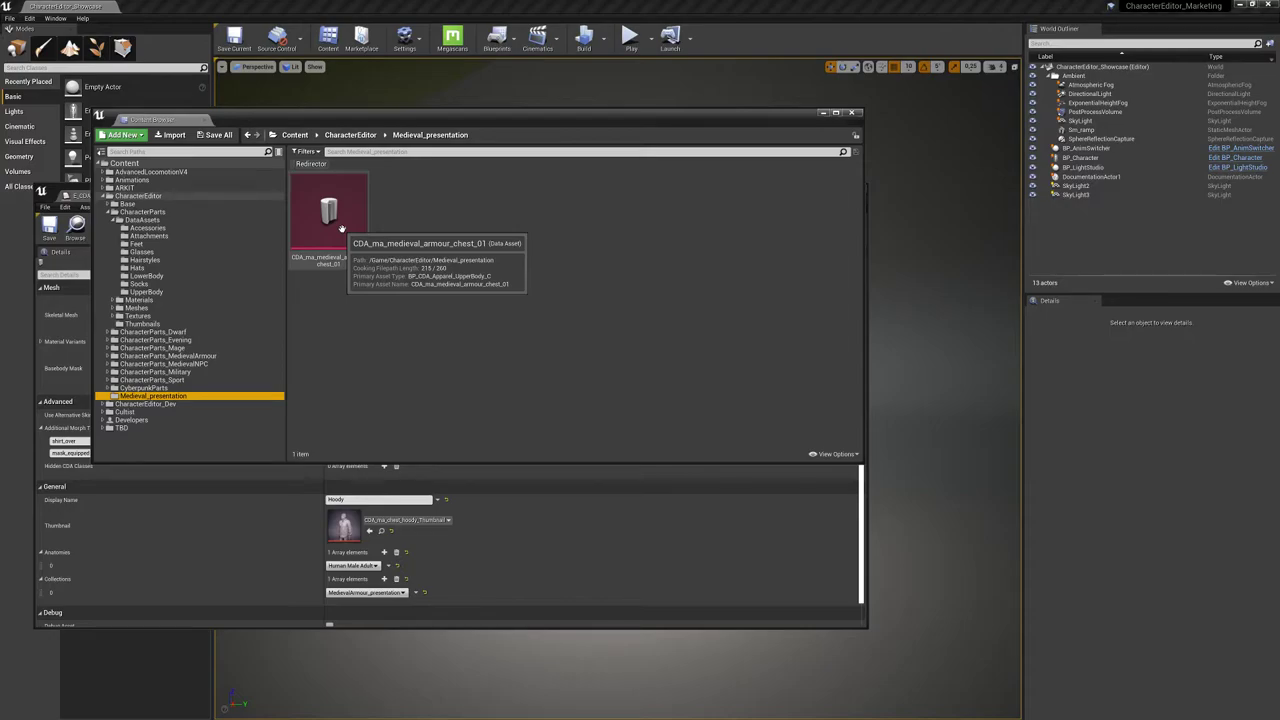
Create a data asset of class BP_CDA_Apparel_LowerBody named CDA_ma_medieval_armour_legs_01 in Medieval_presentation and open it
right_click(437, 213)
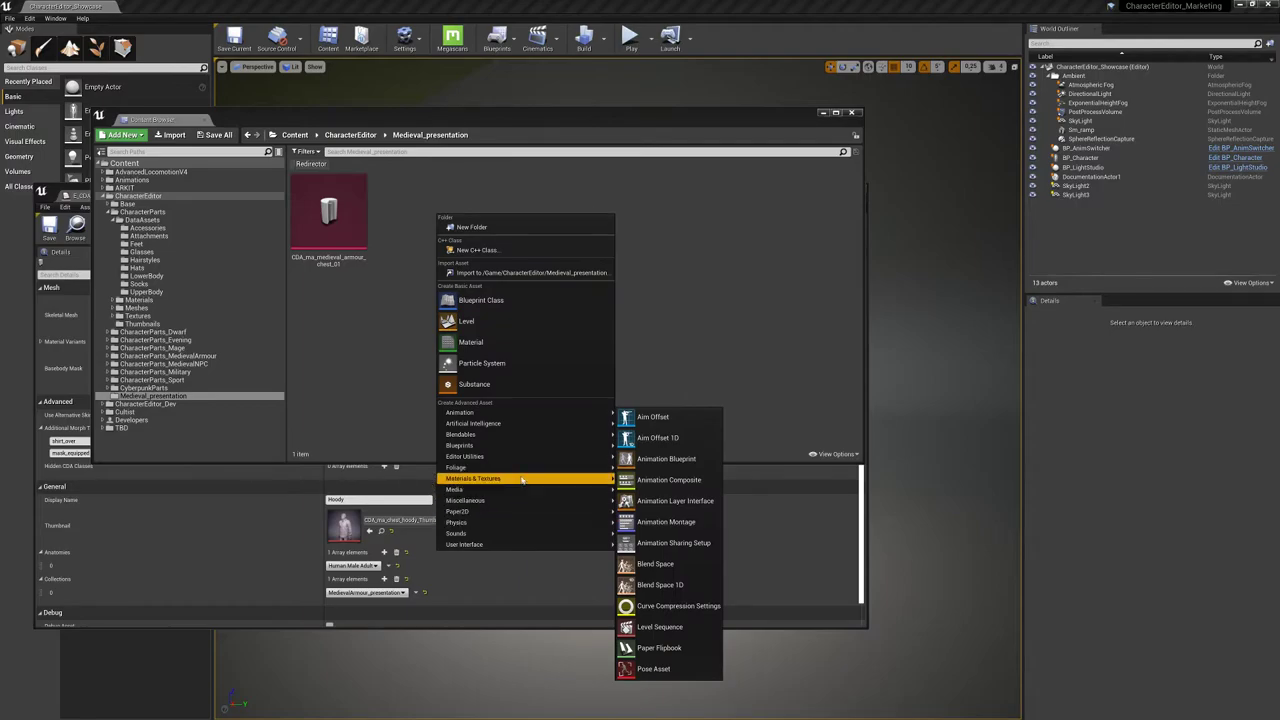
mouse_move(575, 500)
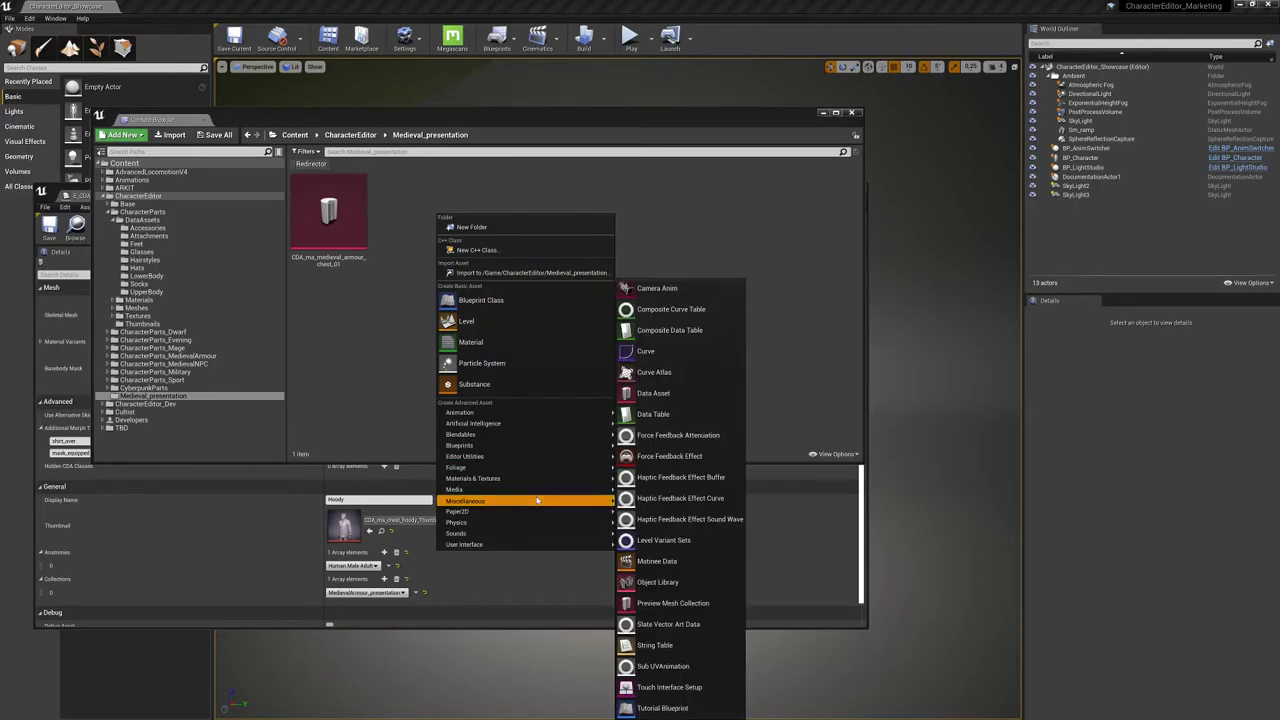
left_click(660, 393)
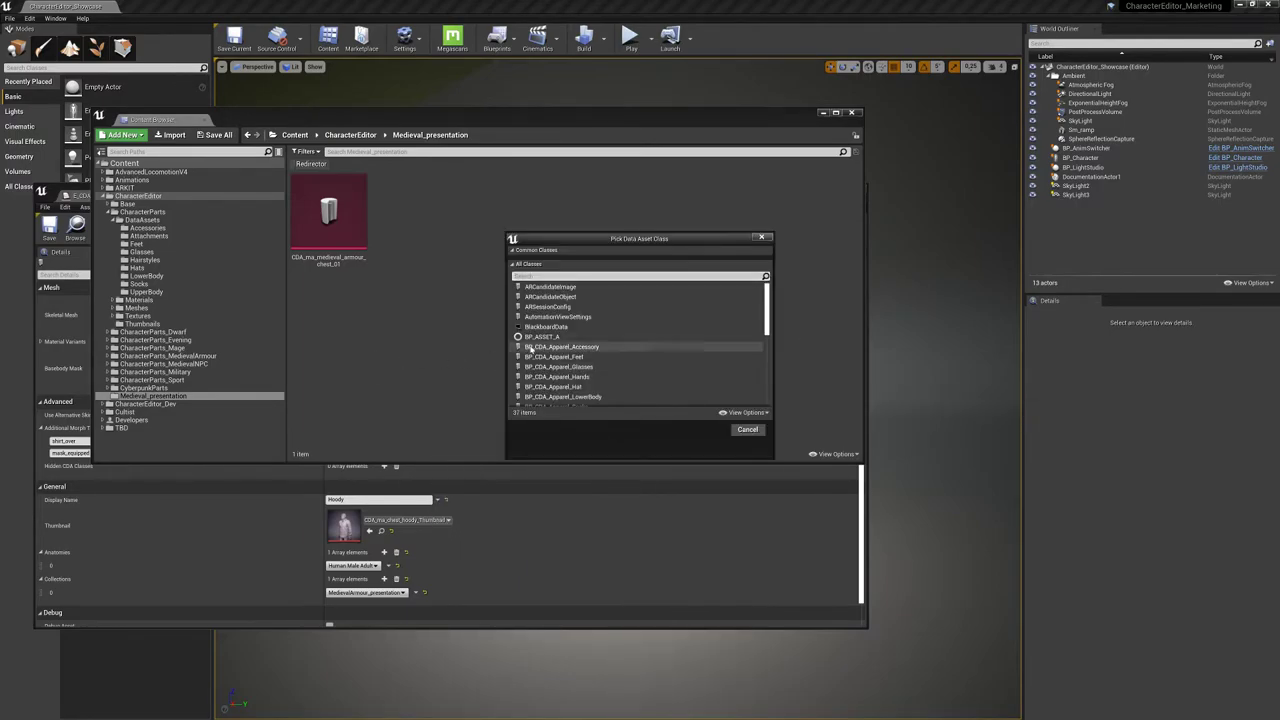
scroll(607, 376, "down", 1)
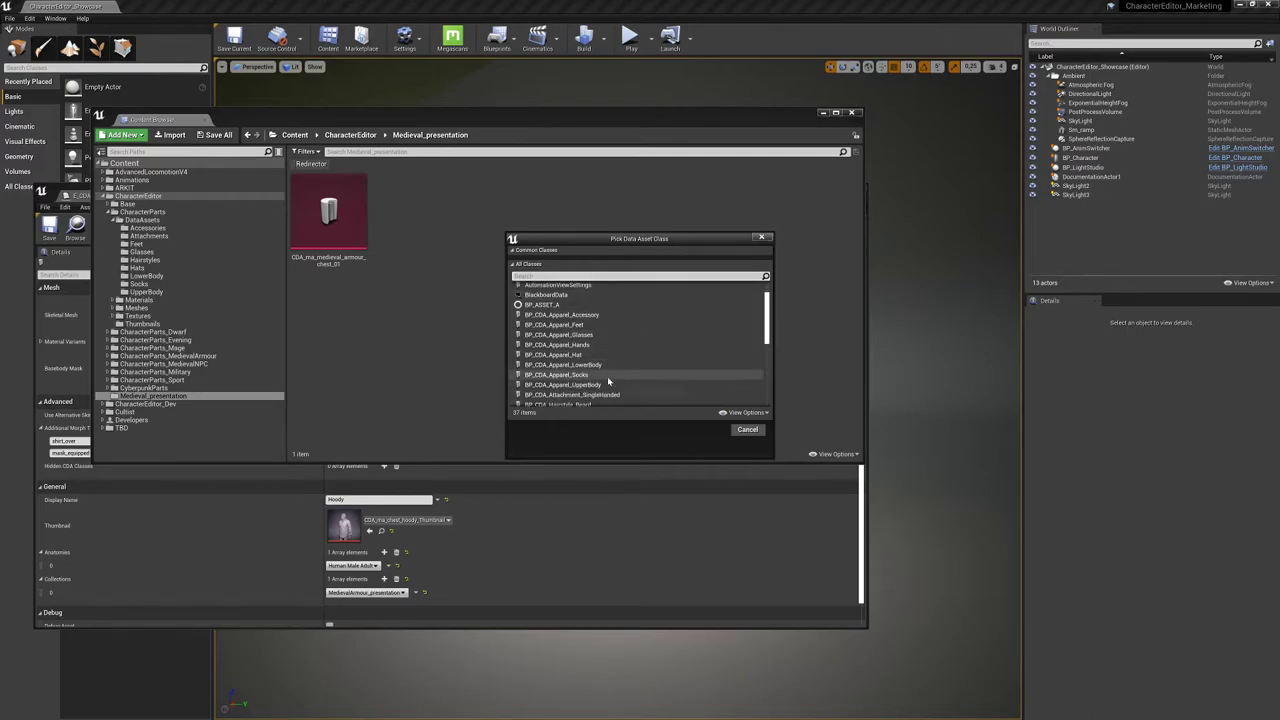
left_click(604, 366)
left_click(707, 429)
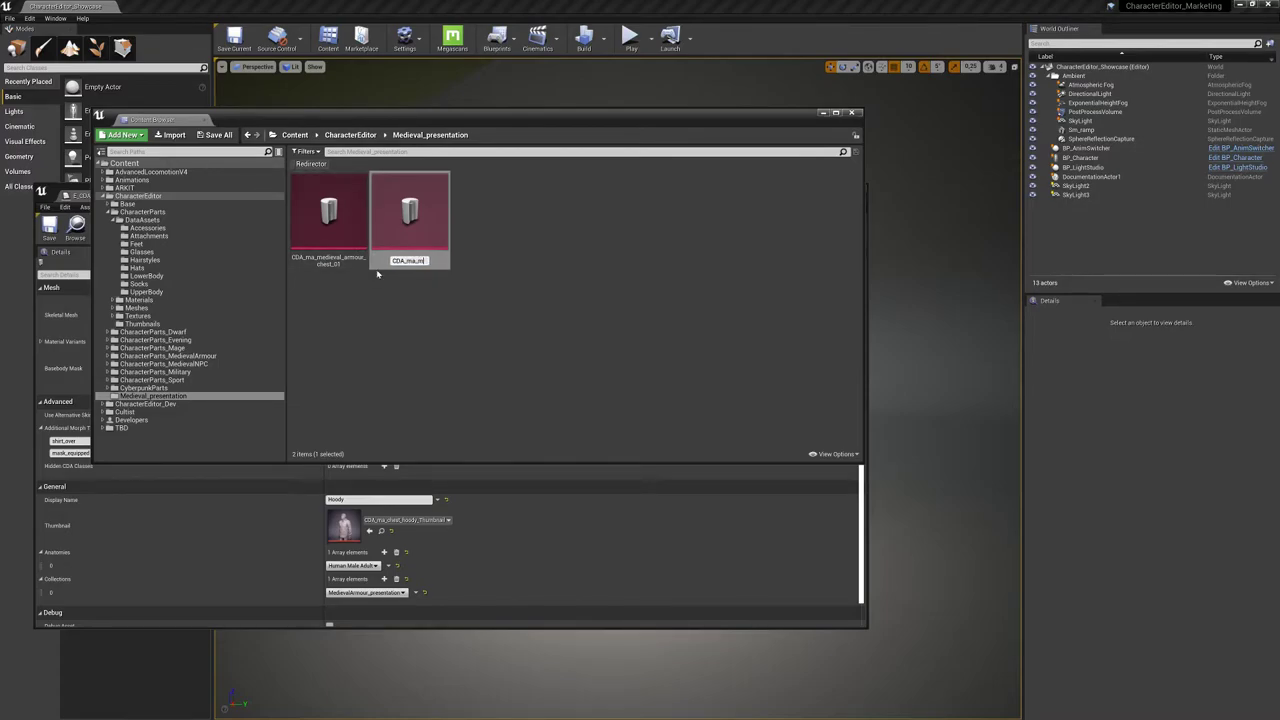
key("BackSpace")
key("Return")
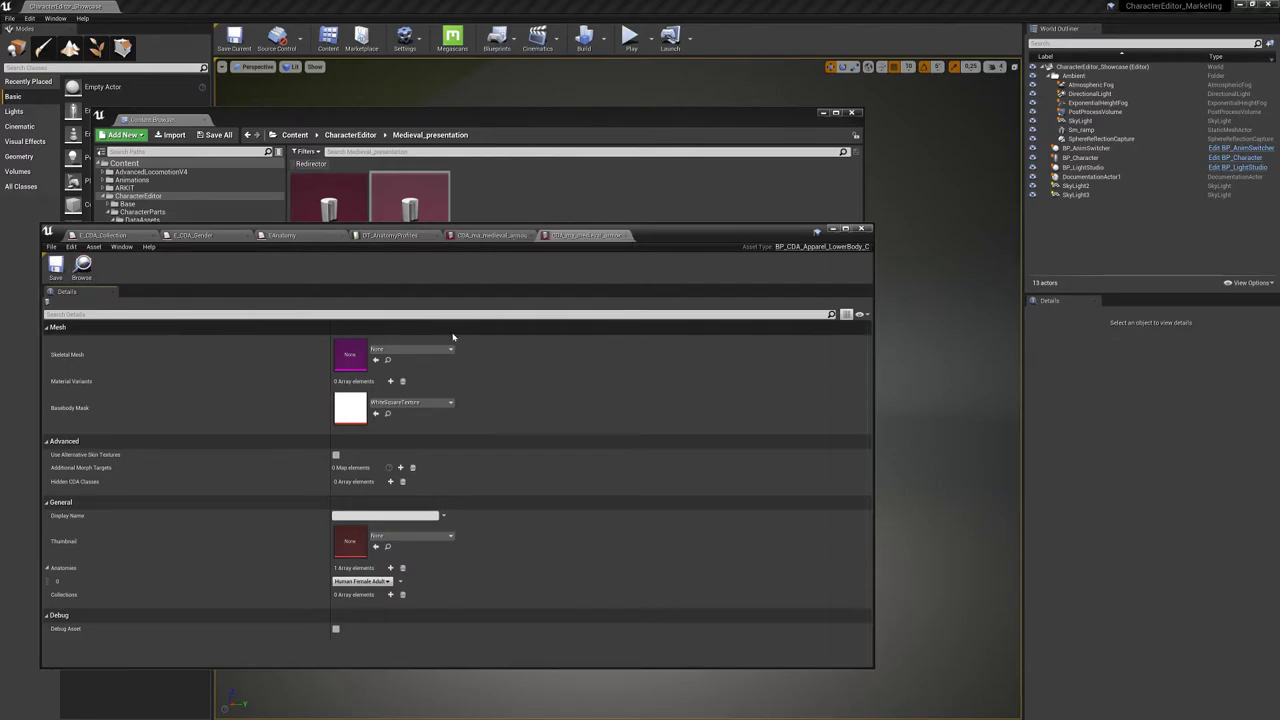
Find SK_ma_medieval_armour_pants_05_a in the CharacterParts_MedievalArmour Feet meshes and assign it as the legs asset's Skeletal Mesh
left_click_drag(699, 234, 1063, 302)
double_click(165, 356)
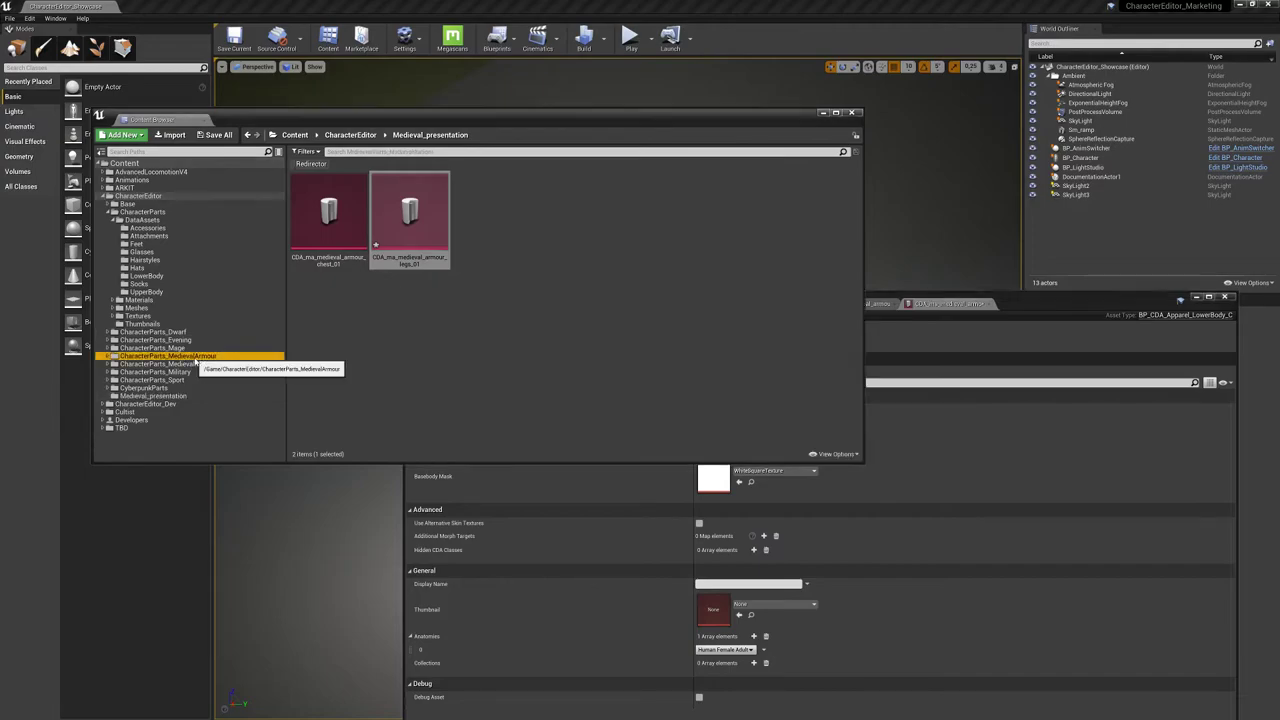
left_click(113, 372)
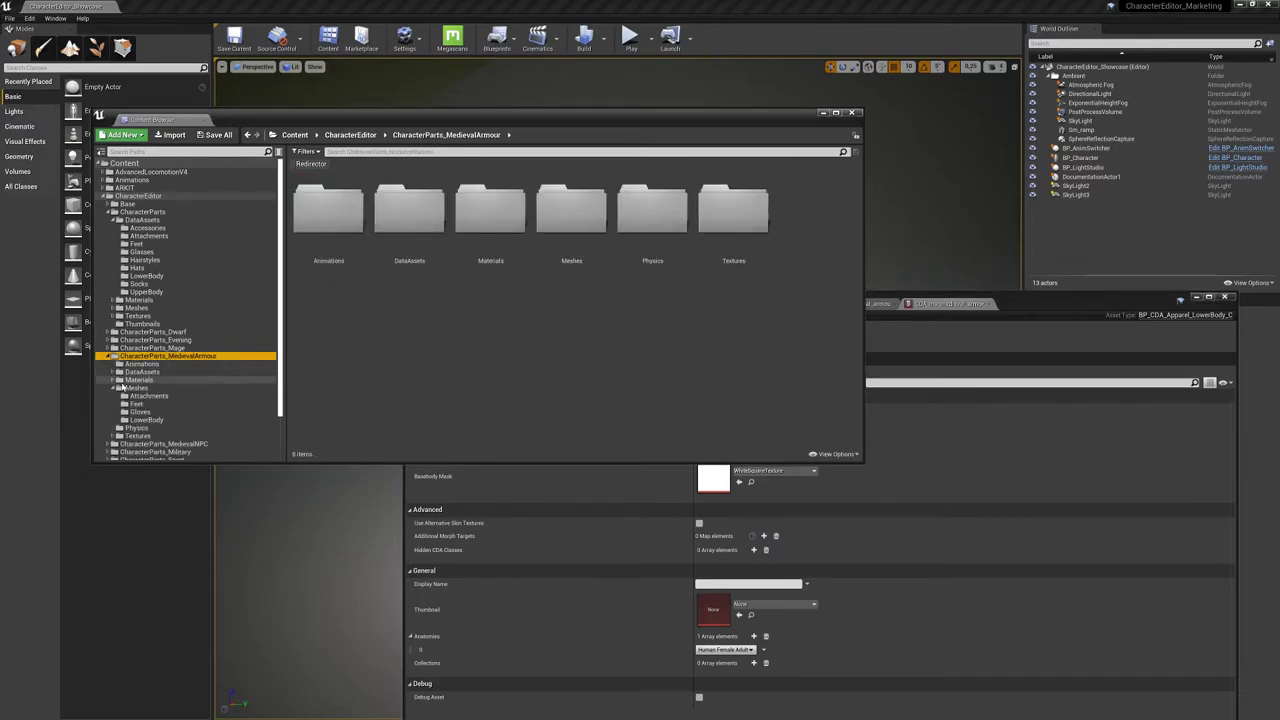
left_click(152, 405)
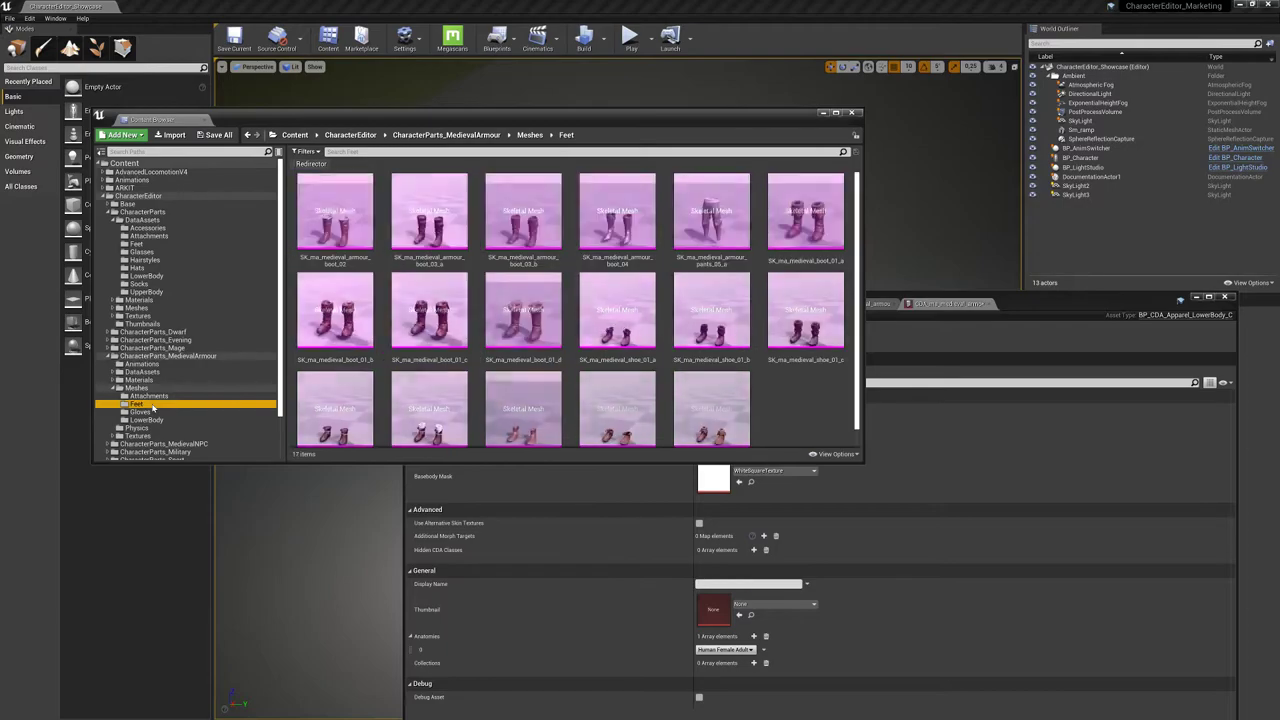
scroll(575, 325, "down", 1)
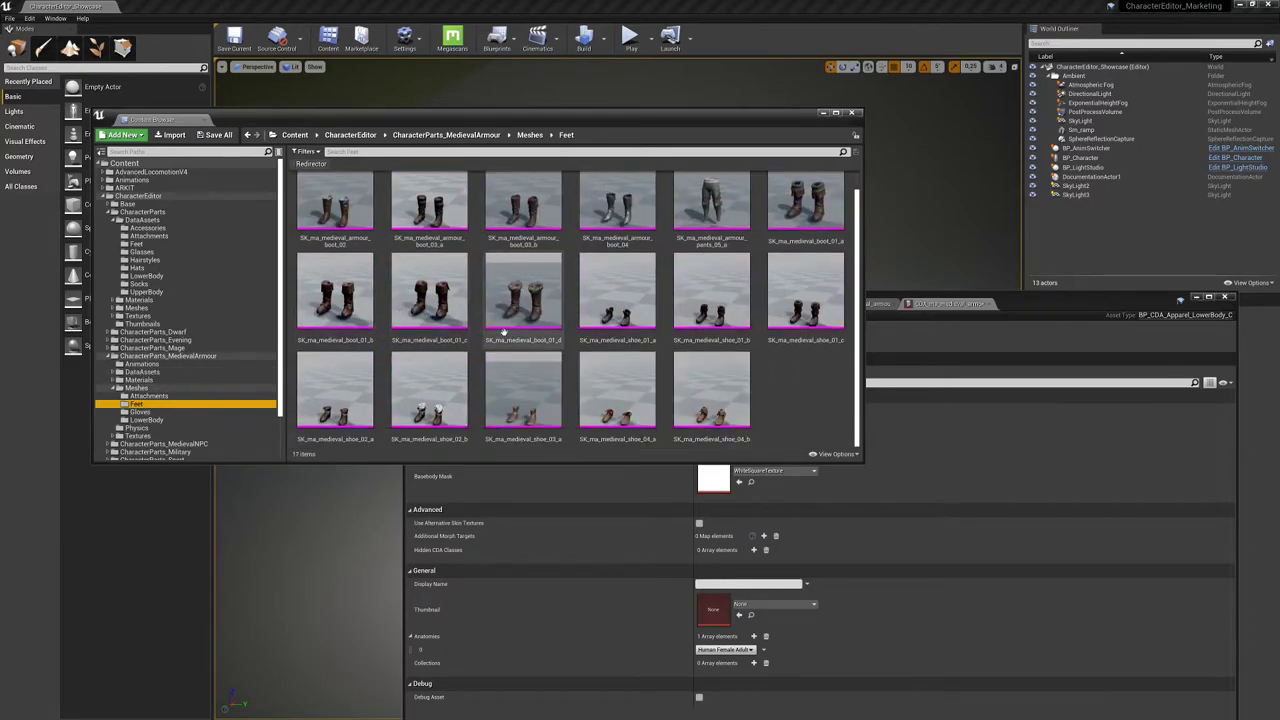
scroll(560, 340, "up", 1)
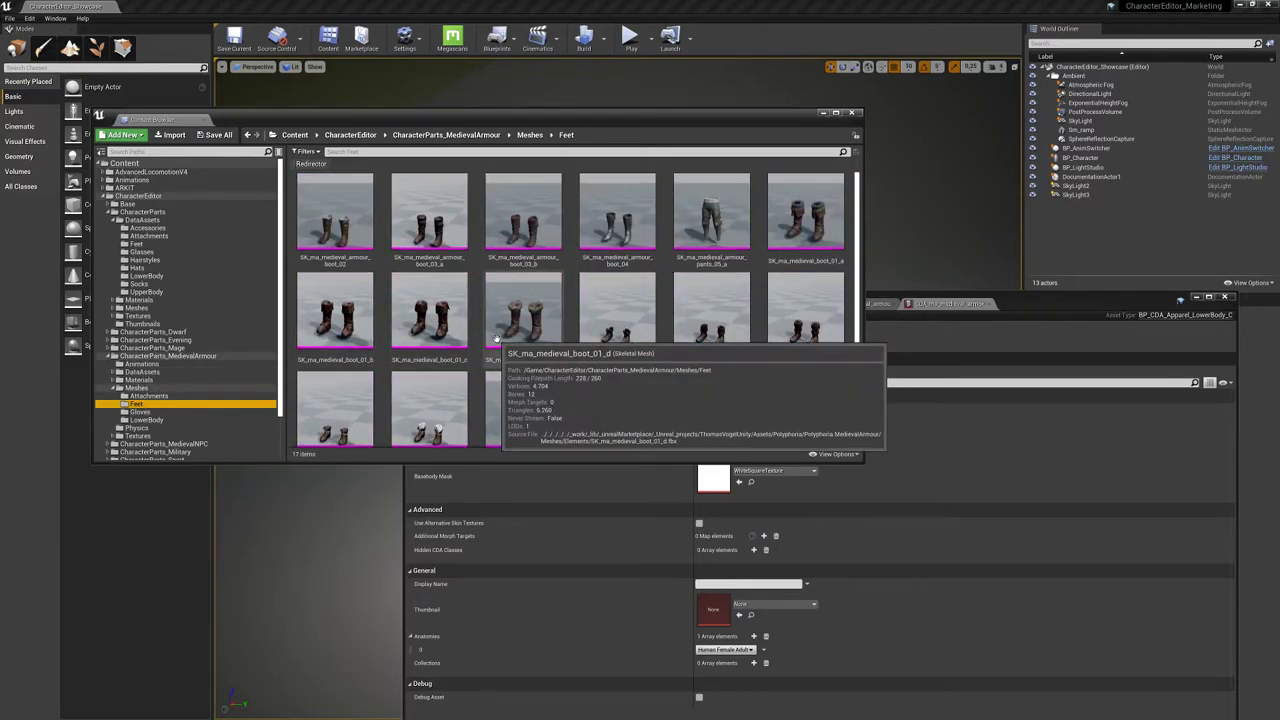
left_click(695, 215)
left_click_drag(1044, 304, 1039, 283)
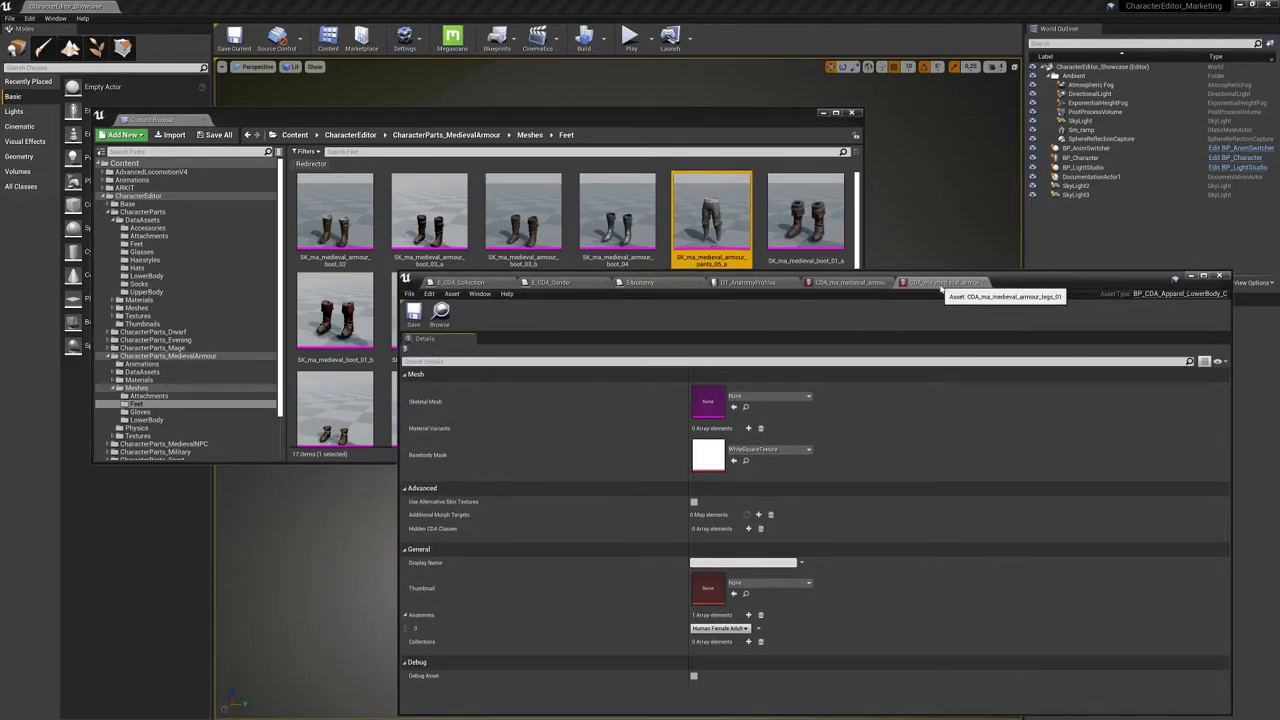
left_click(733, 406)
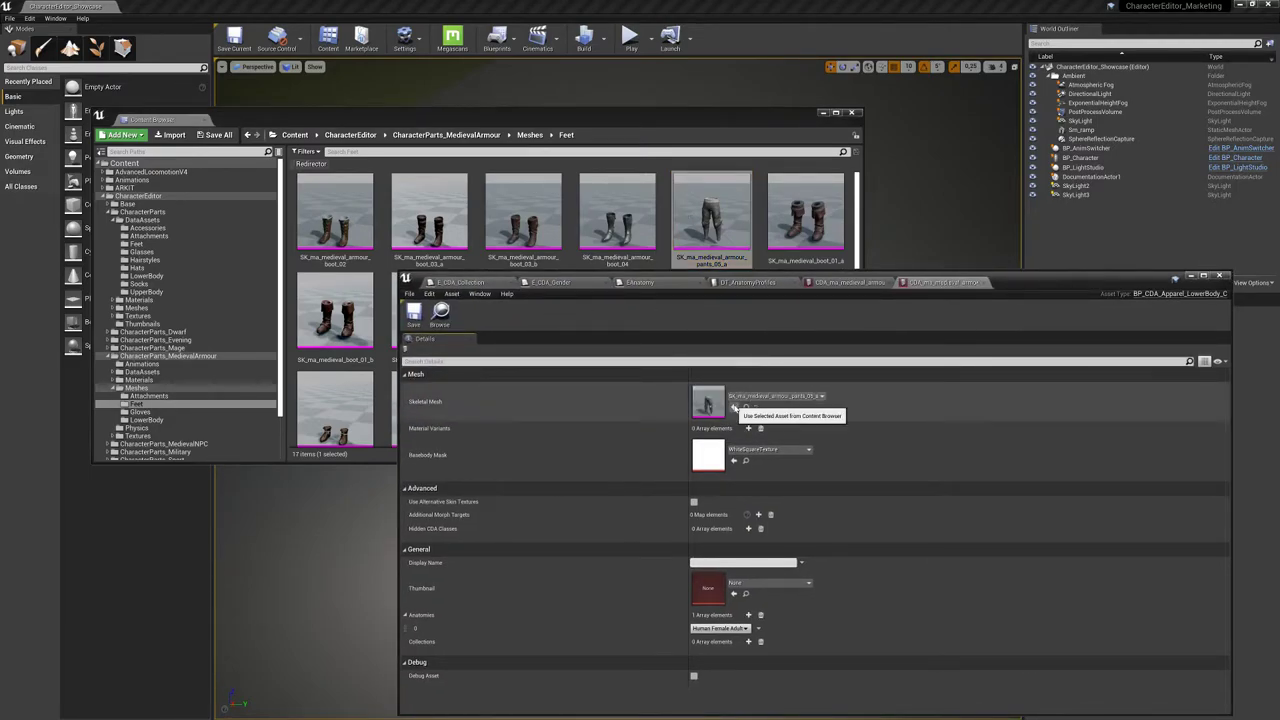
Set the legs asset's anatomy to Human Male Adult and add the MedievalArmour_presentation collection to it
left_click(731, 628)
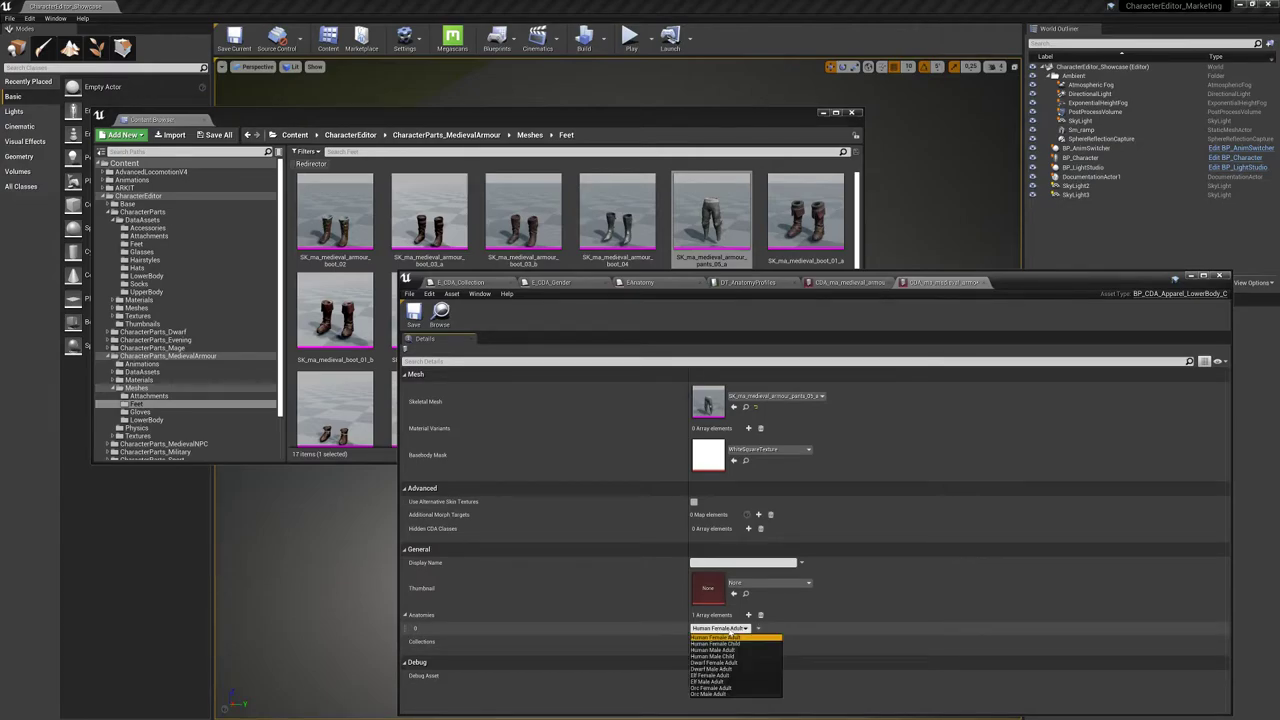
left_click(733, 650)
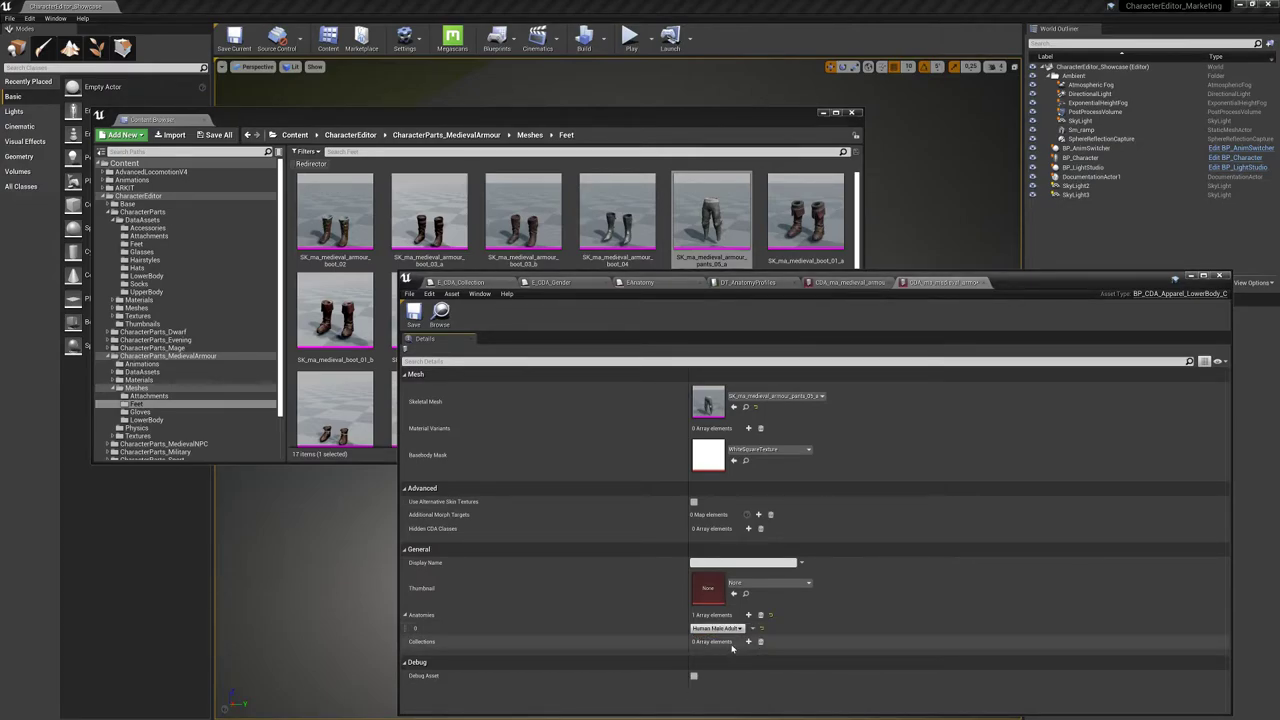
left_click(748, 643)
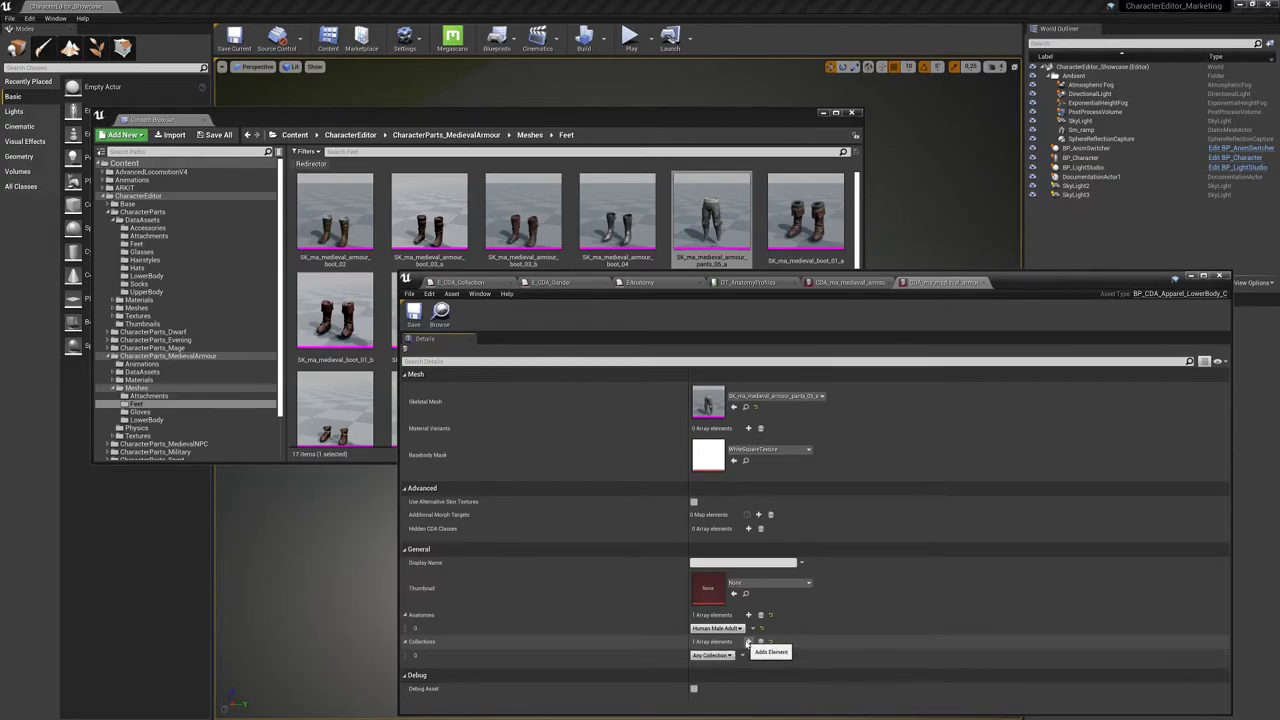
left_click(714, 655)
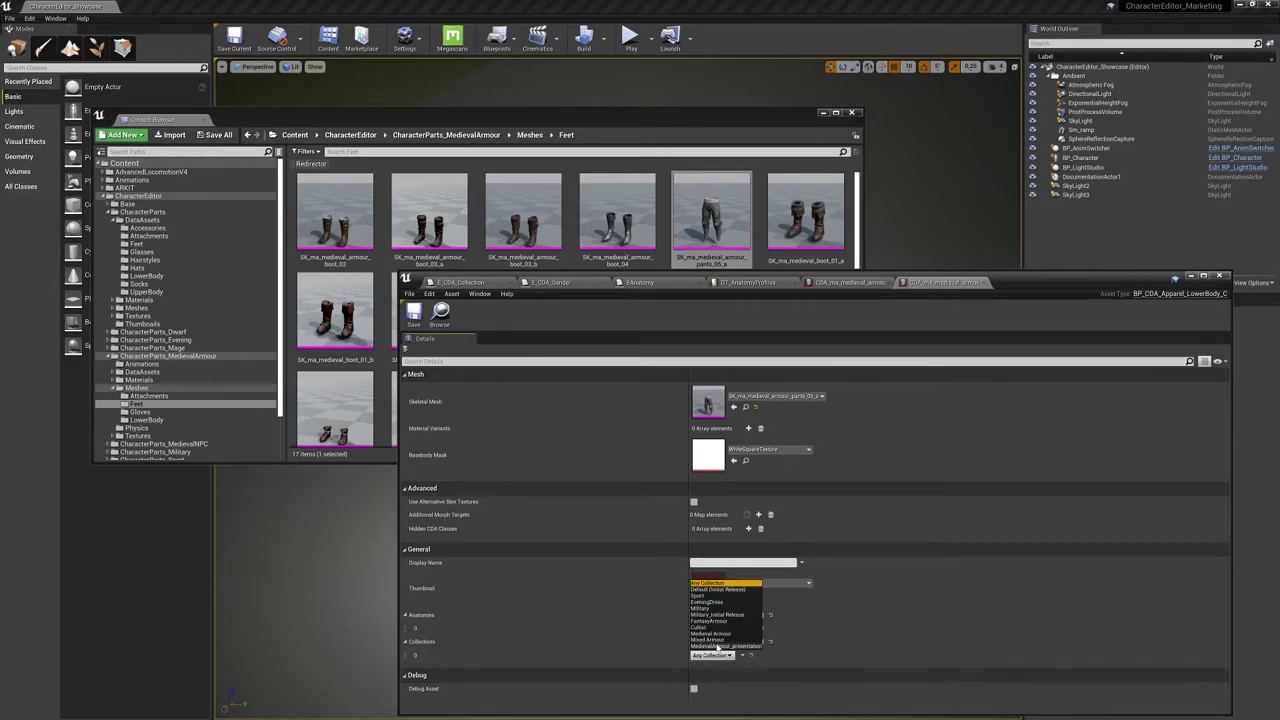
left_click(717, 646)
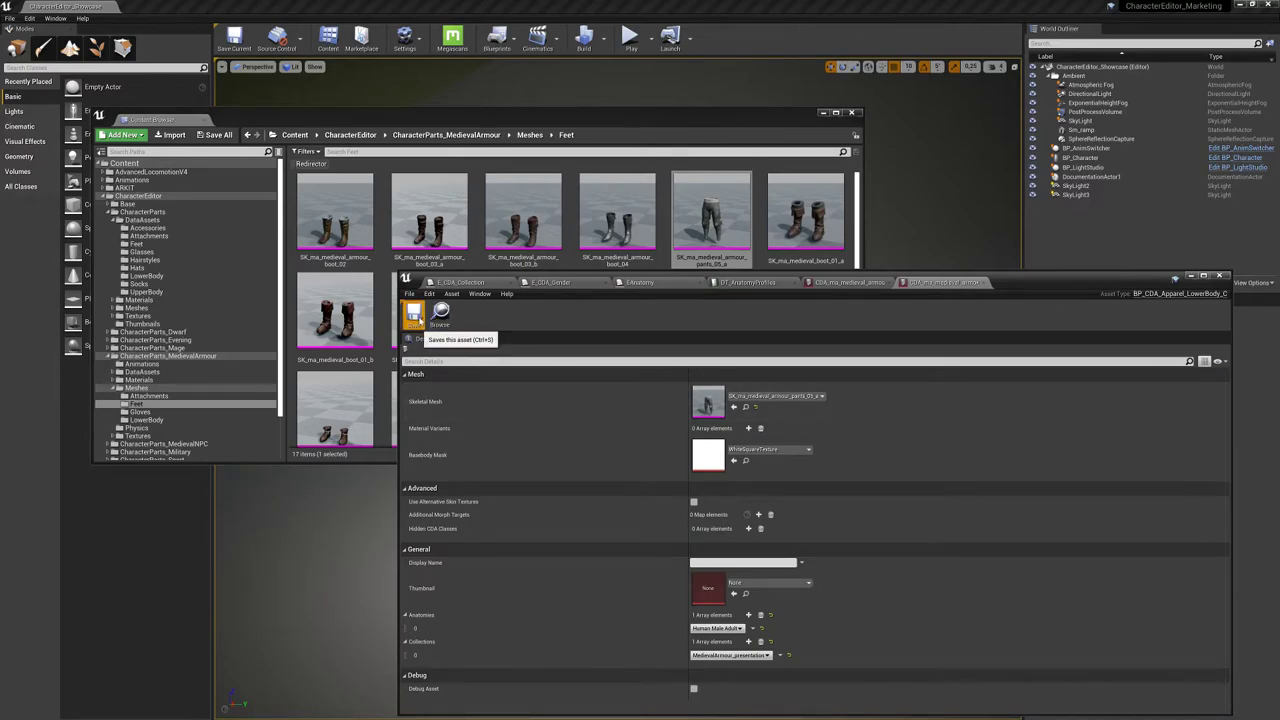
Save the legs asset and start a play session with the male character's apparel filtered to the MedievalArmour_presentation collection
left_click(414, 316)
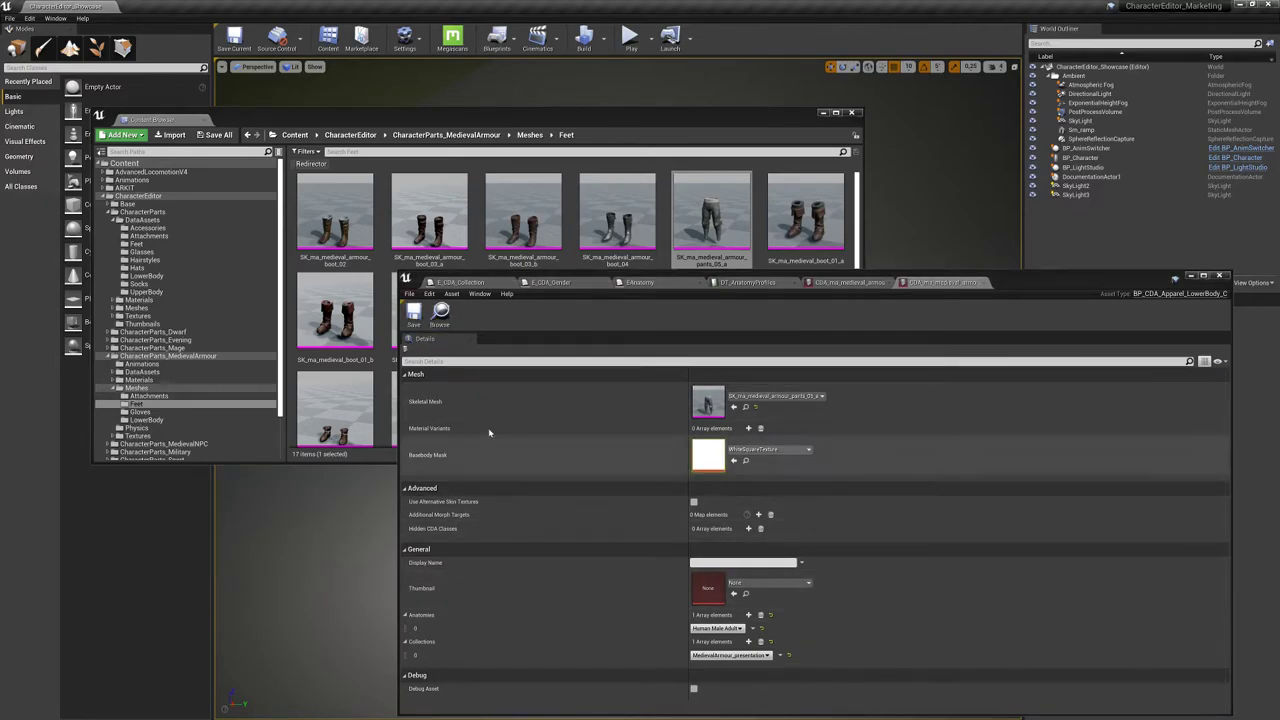
left_click_drag(661, 120, 0, 152)
left_click(630, 40)
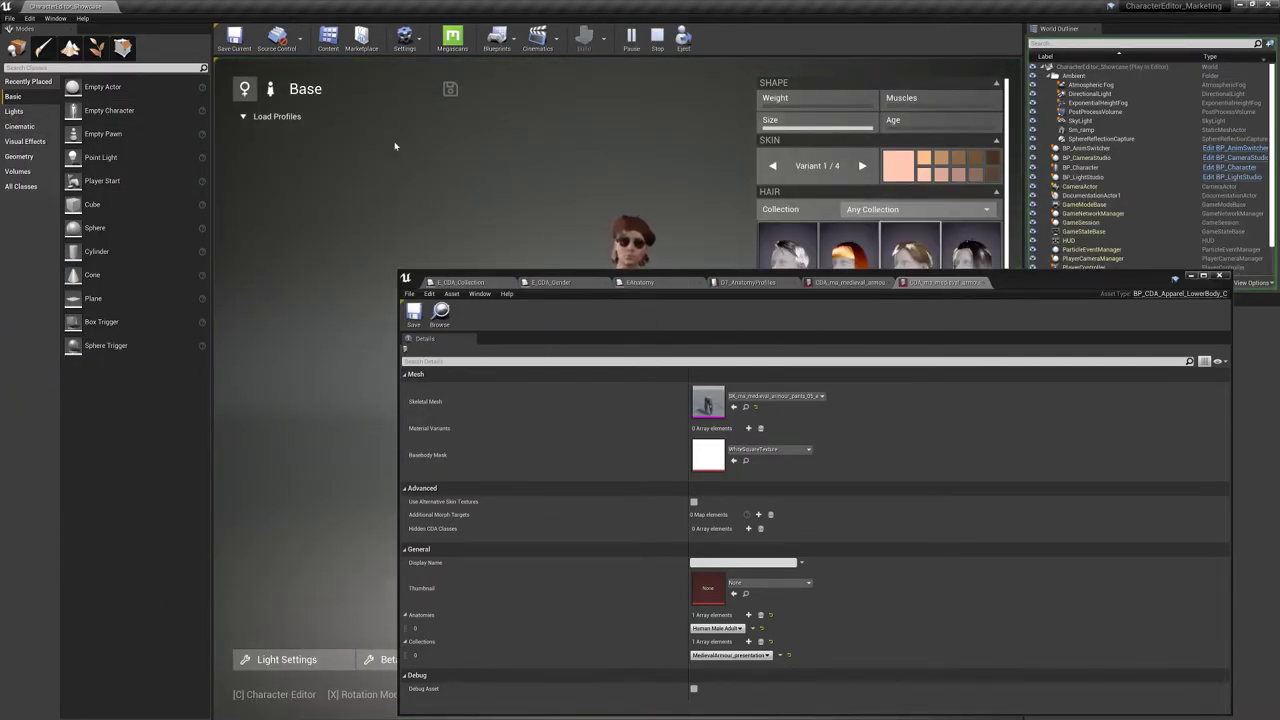
left_click_drag(1056, 282, 10, 174)
left_click(916, 624)
left_click(900, 606)
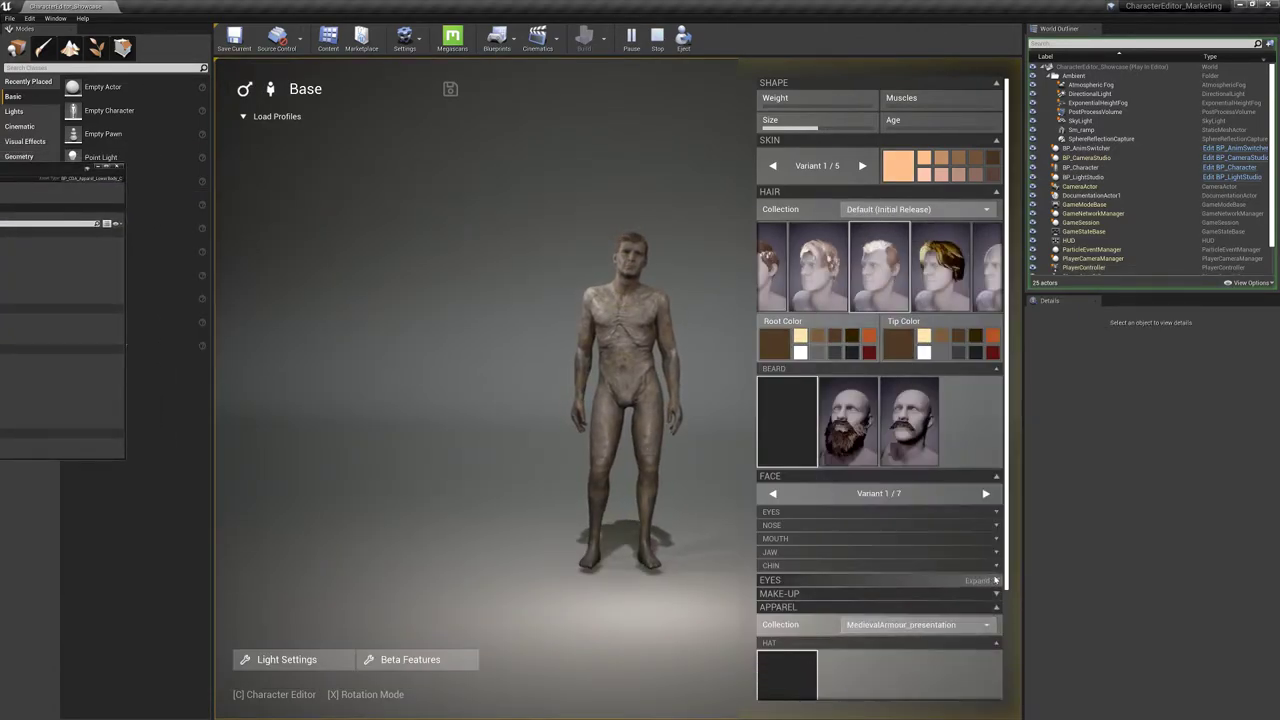
Equip the new legs armour from the Lower apparel category and inspect it on the character up close
scroll(995, 578, "down", 3)
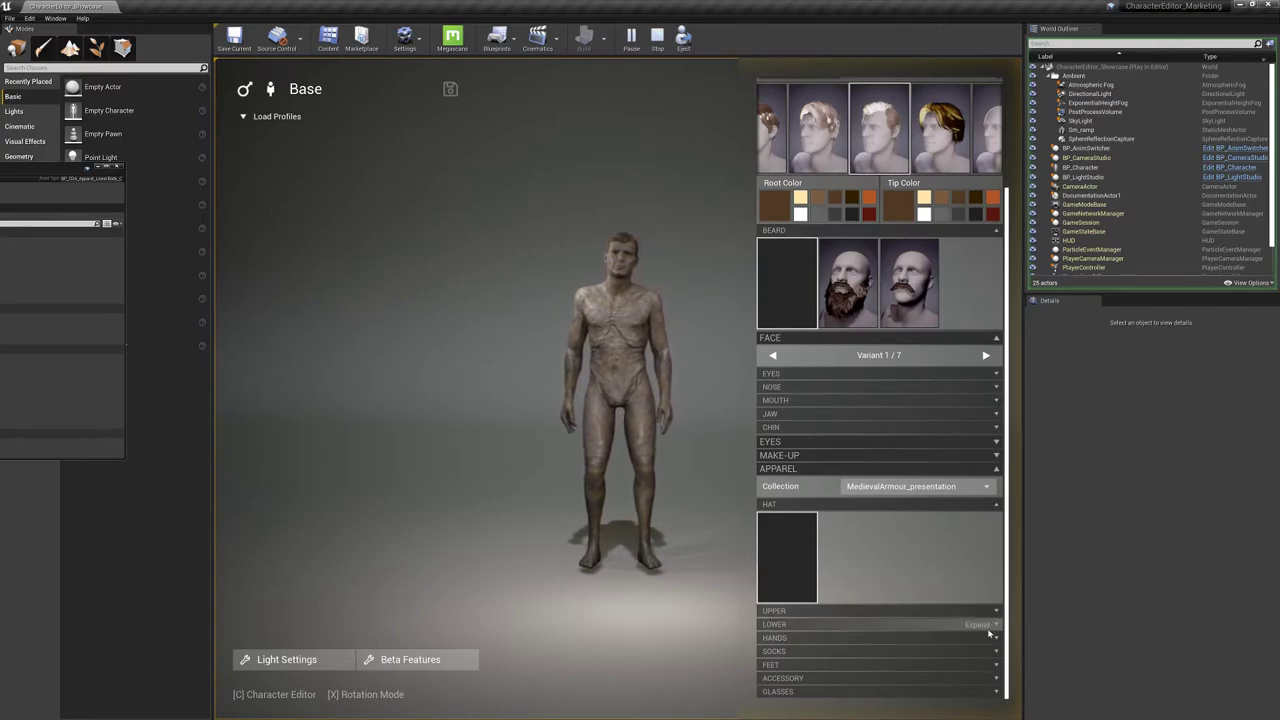
left_click(989, 630)
left_click(848, 666)
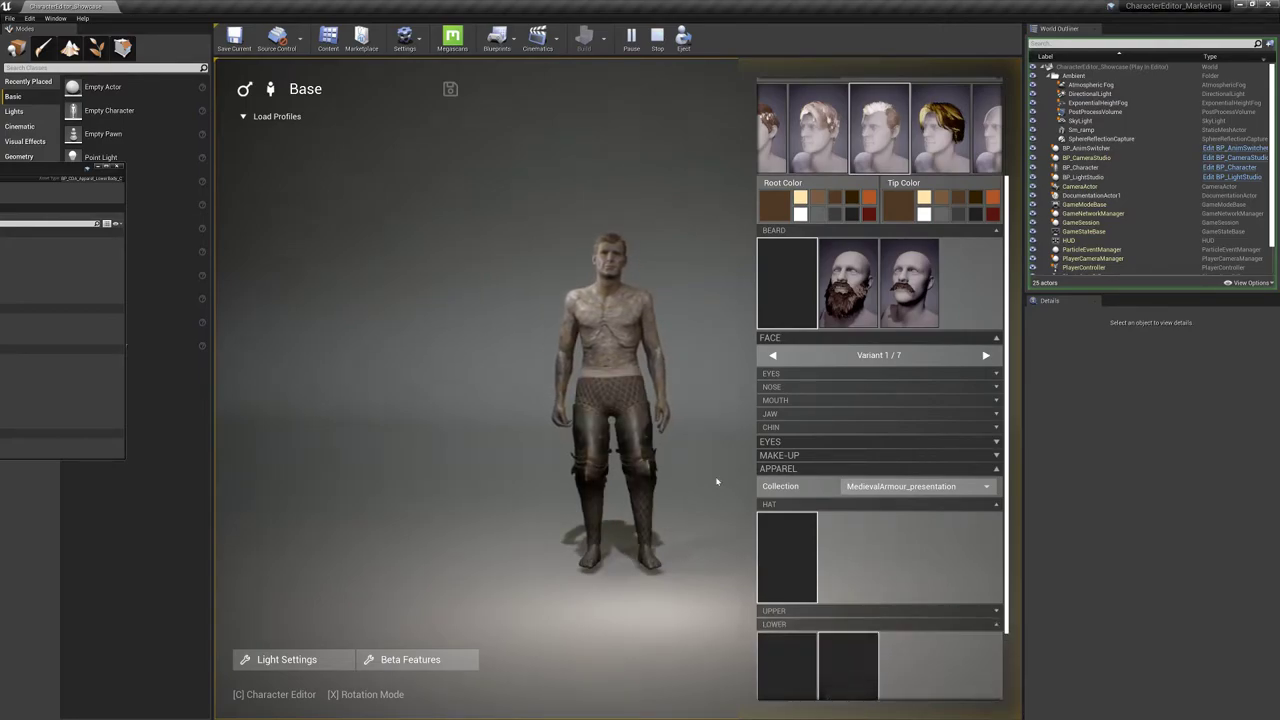
left_click_drag(725, 472, 657, 459)
scroll(657, 459, "up", 1)
scroll(657, 470, "up", 4)
Create a data asset of class BP_CDA_Apparel_Feet named CDA_ma_feet in the Medieval_presentation folder and open it
left_click_drag(0, 174, 142, 225)
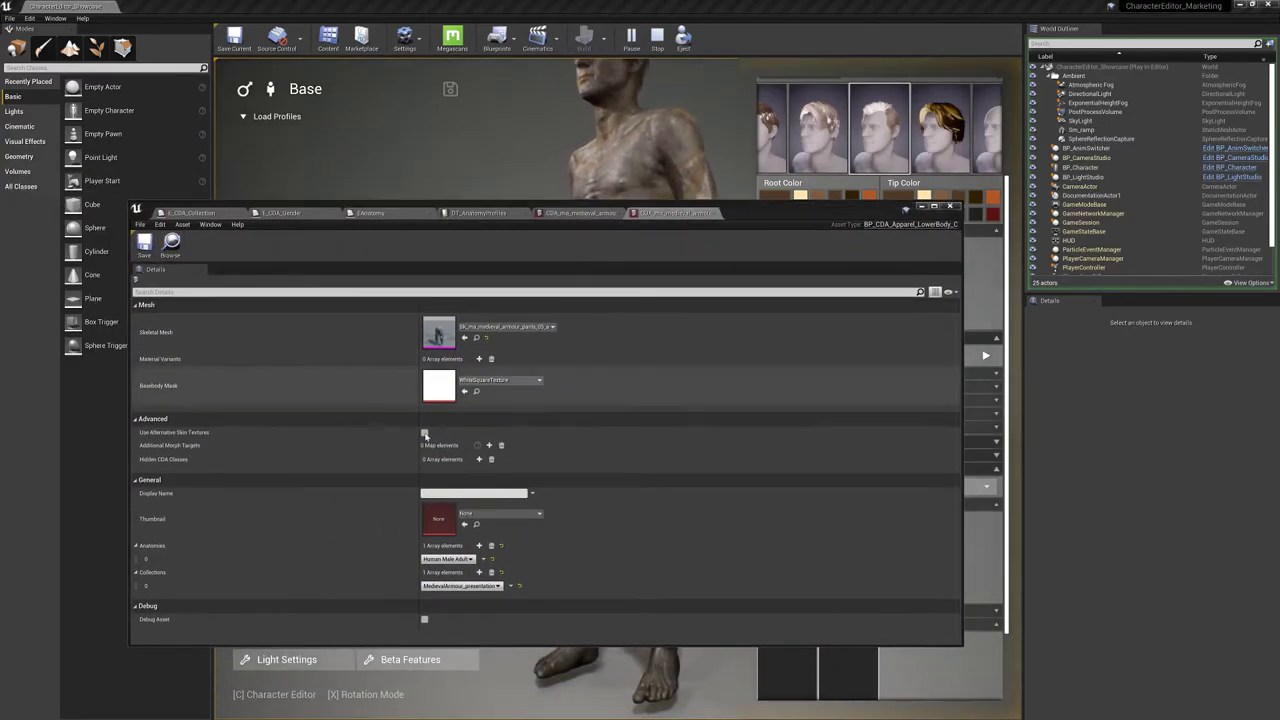
left_click_drag(0, 235, 774, 197)
right_click(617, 346)
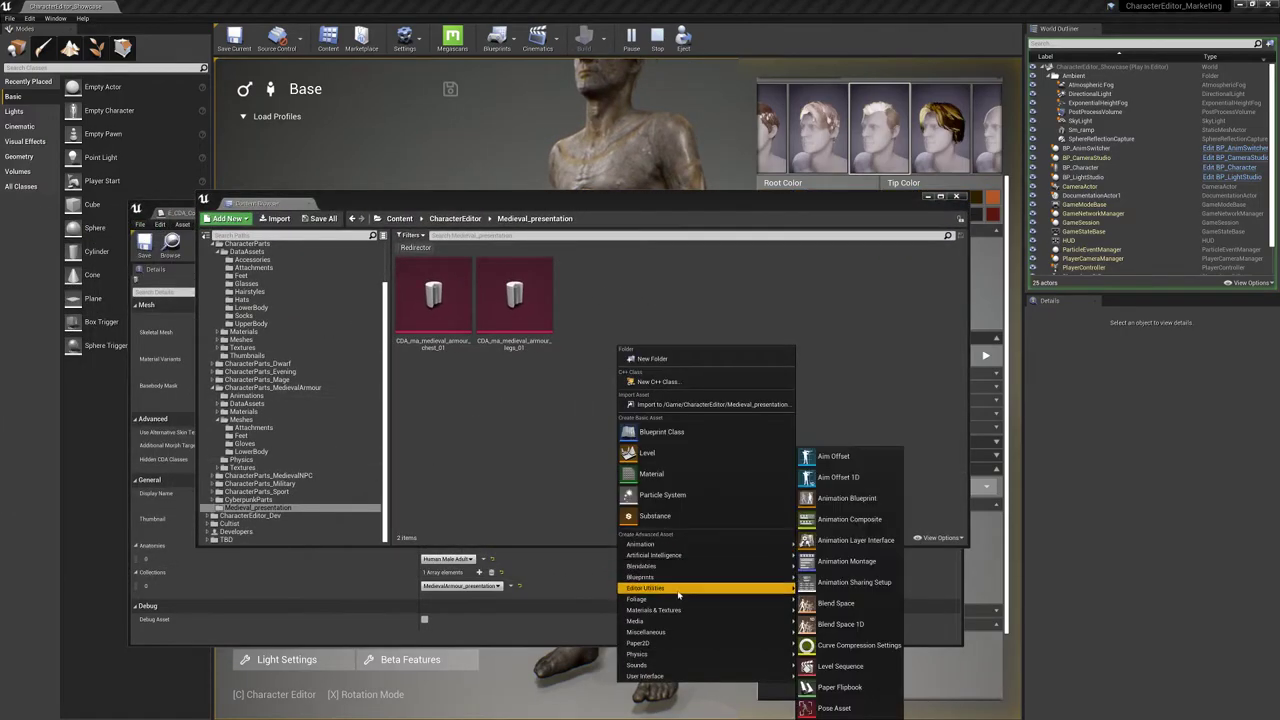
mouse_move(709, 634)
left_click(834, 393)
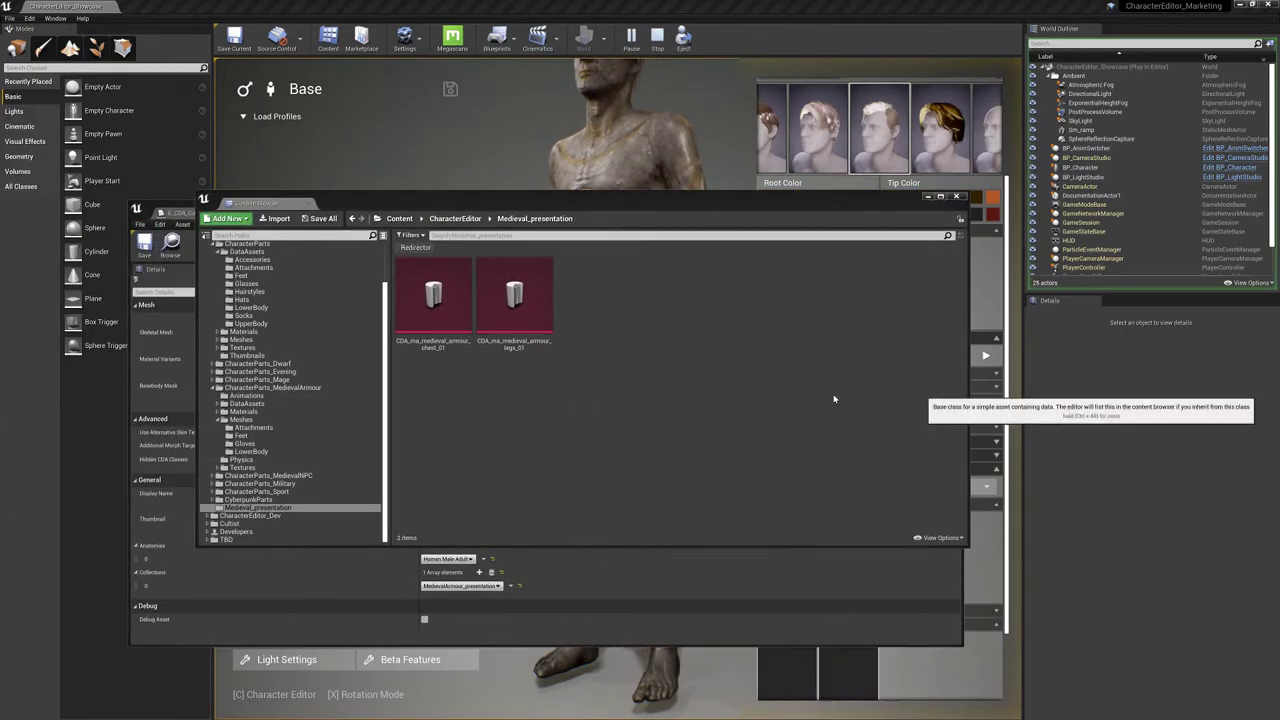
left_click(590, 358)
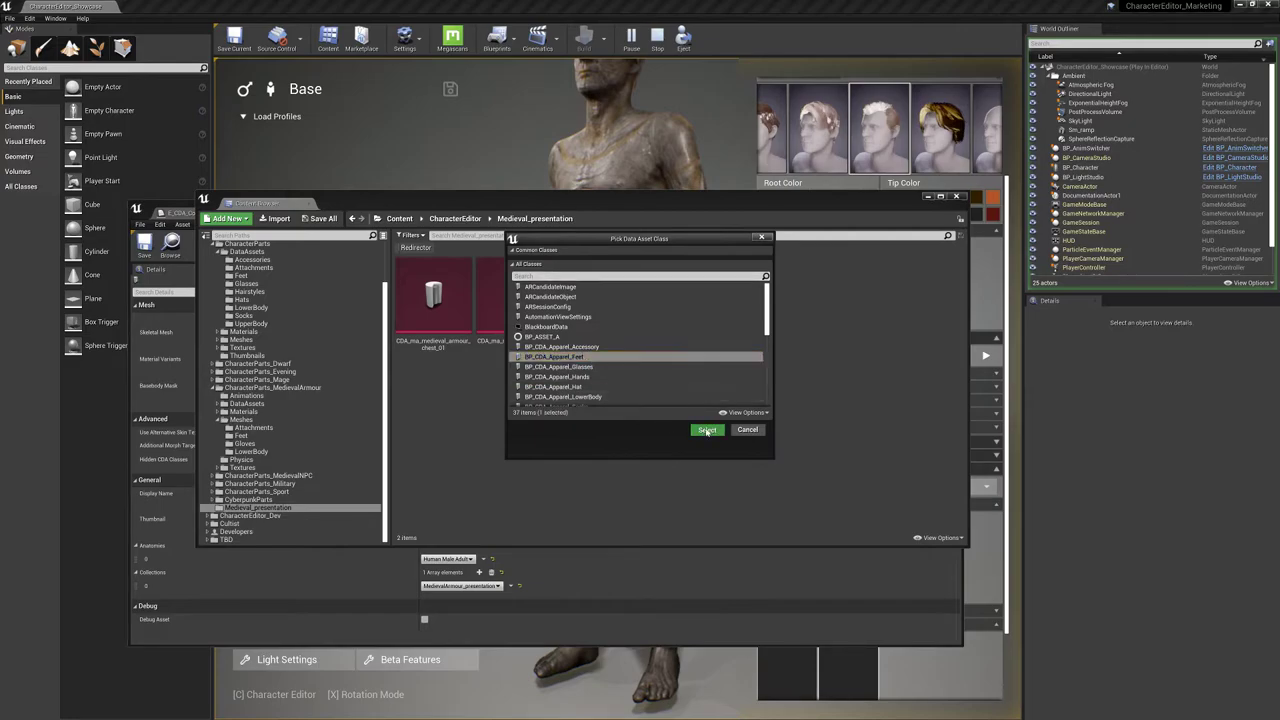
left_click(707, 429)
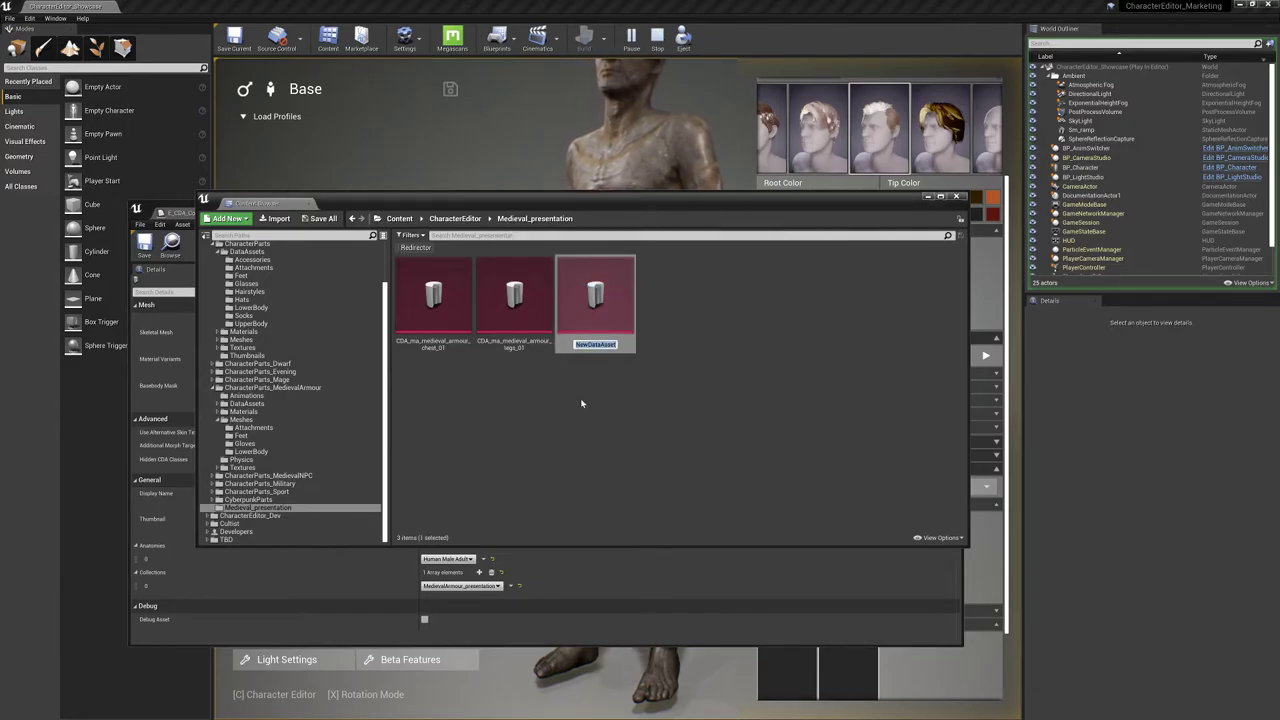
type("CDA_ma_")
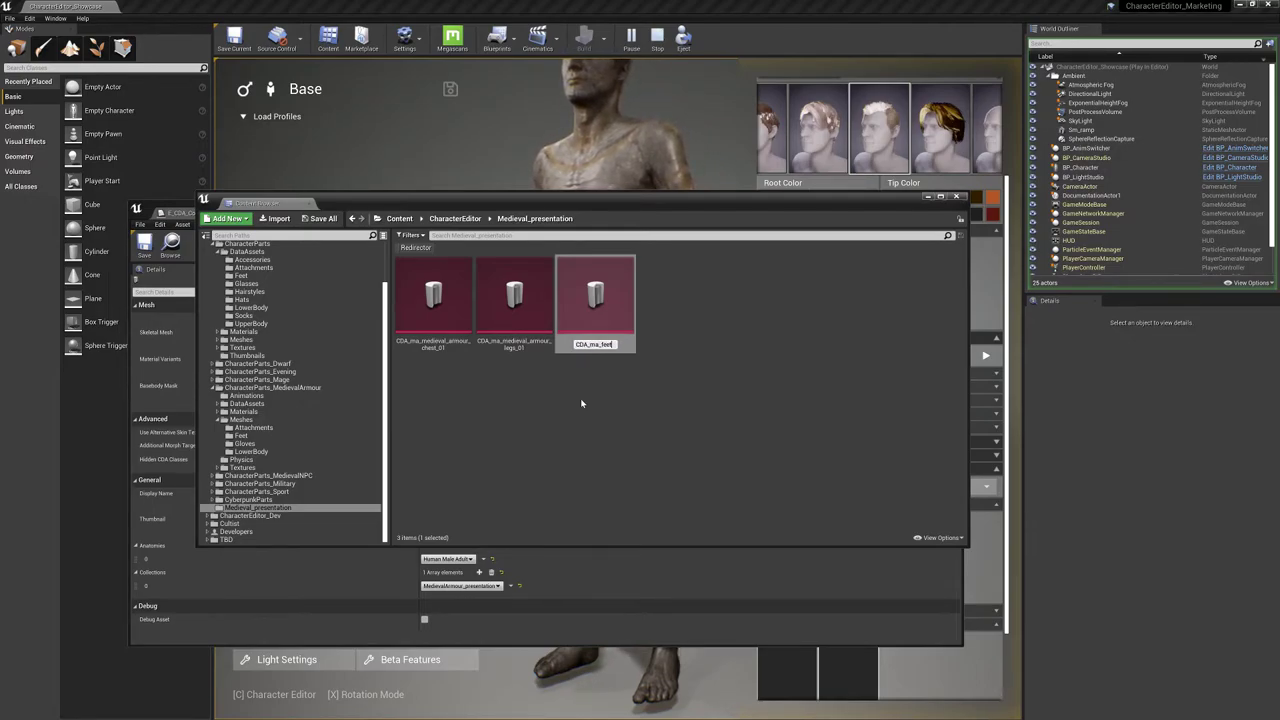
type("feet")
key("Return")
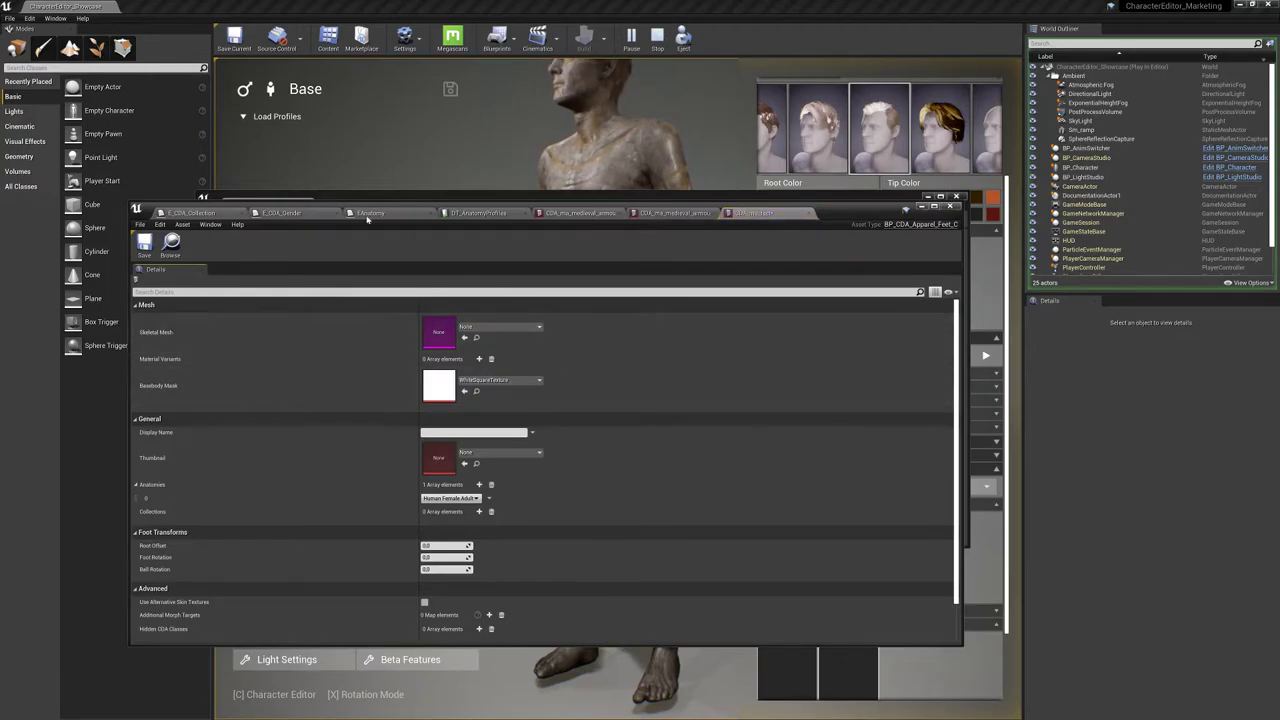
Set the Skeletal Mesh of CDA_ma_medieval_armour_legs_01 to SK_ma_medieval_armour_boot_04 and save the asset
left_click(673, 214)
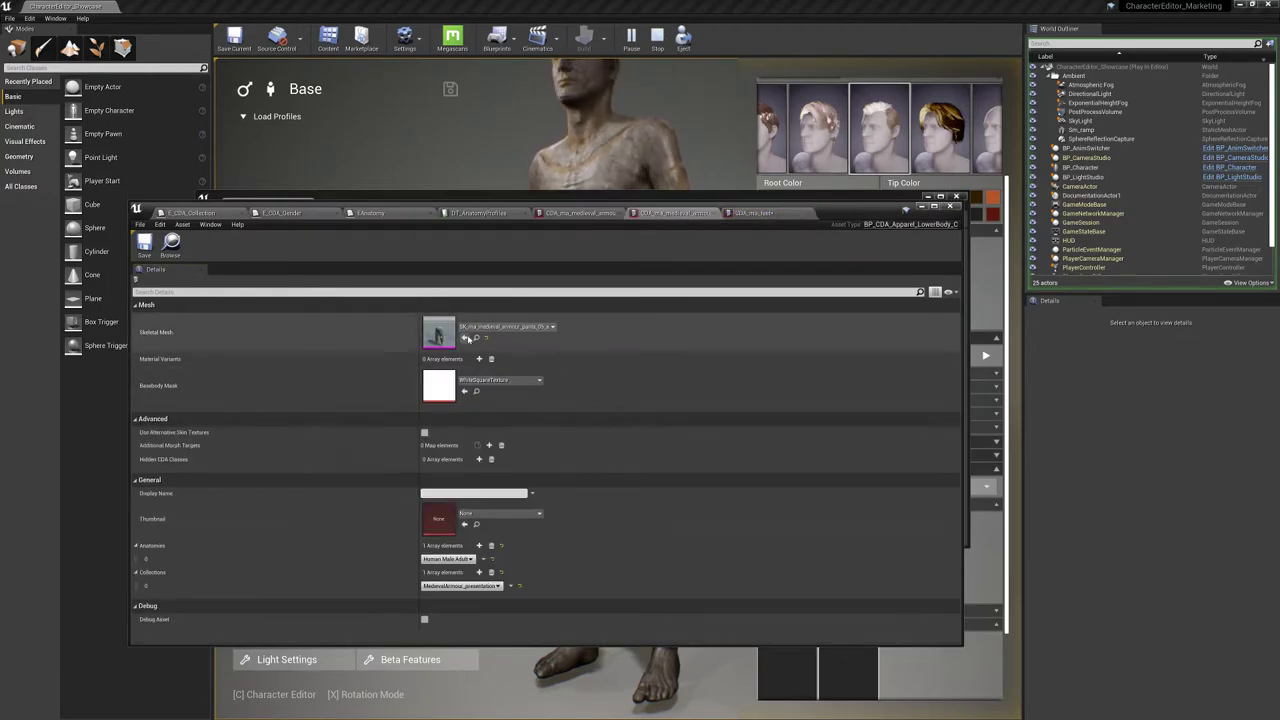
left_click(475, 338)
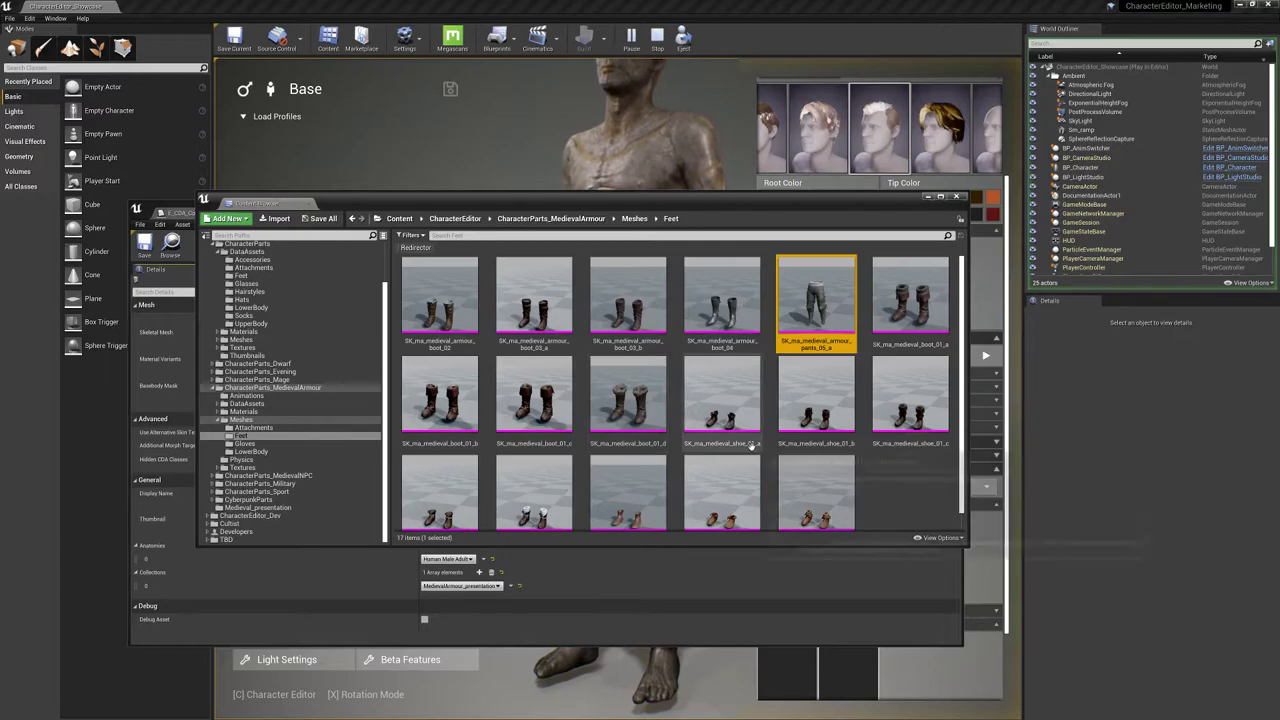
left_click(722, 308)
left_click_drag(853, 200, 780, 520)
left_click(464, 337)
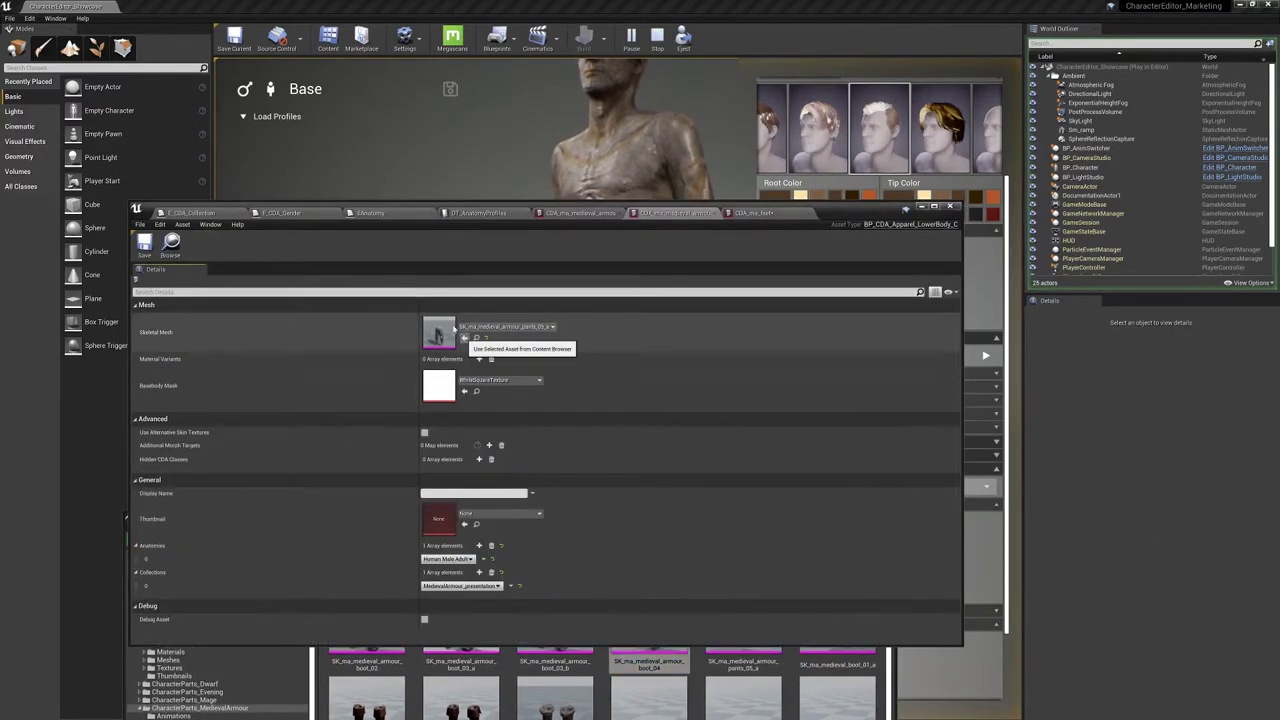
left_click(148, 247)
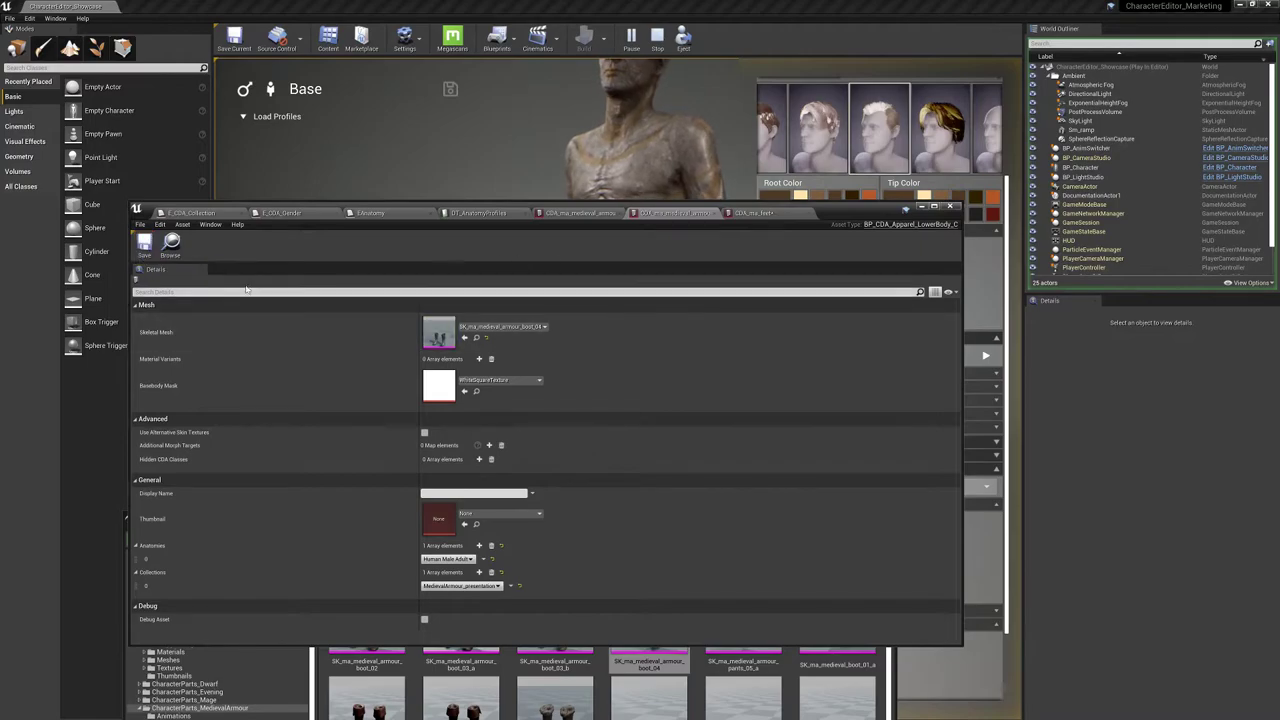
Duplicate CDA_ma_medieval_armour_legs_01 in Medieval_presentation as CDA_ma_medieval_armour_legs_02 and open the copy
left_click(172, 245)
left_click_drag(662, 530, 670, 372)
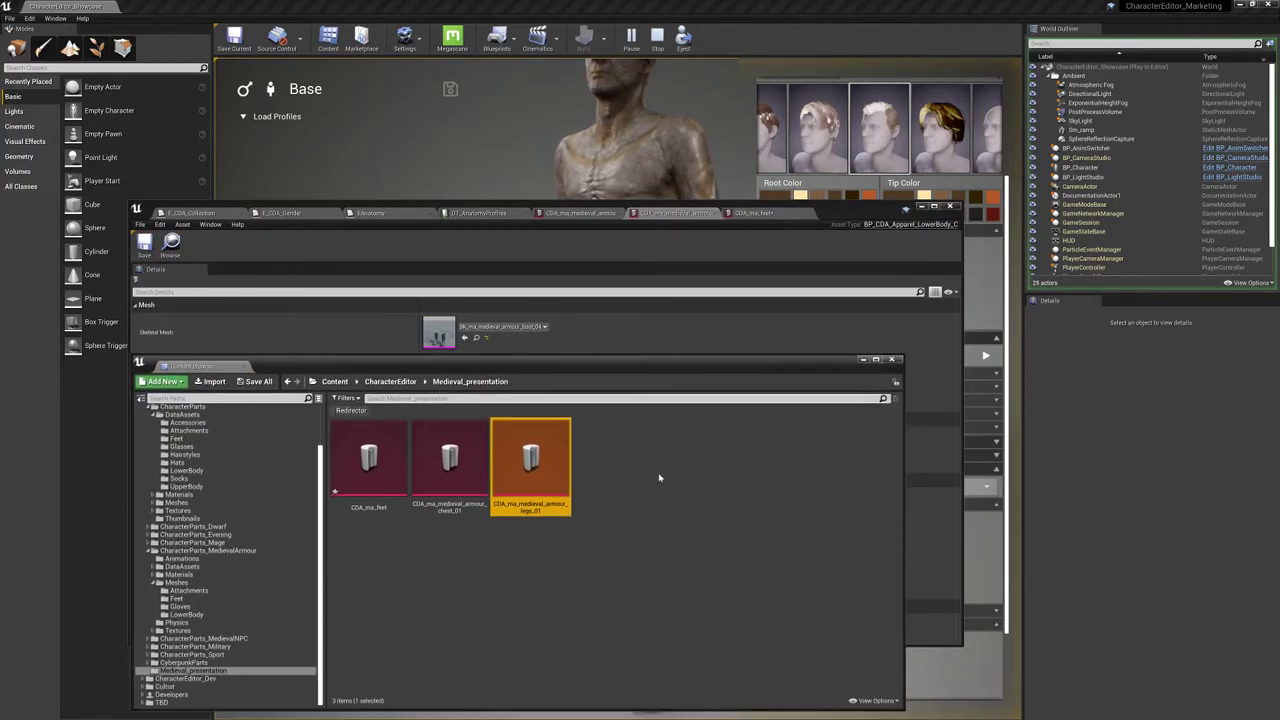
key("ctrl+w")
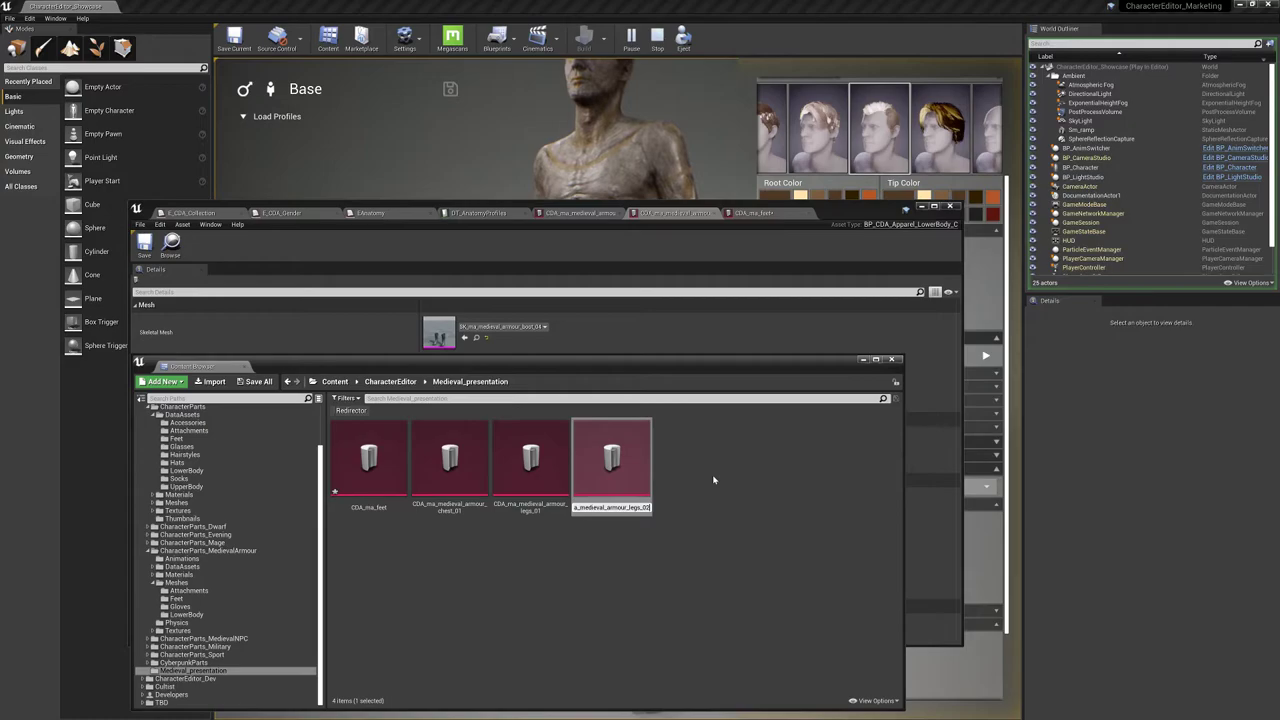
key("Return")
key("Return")
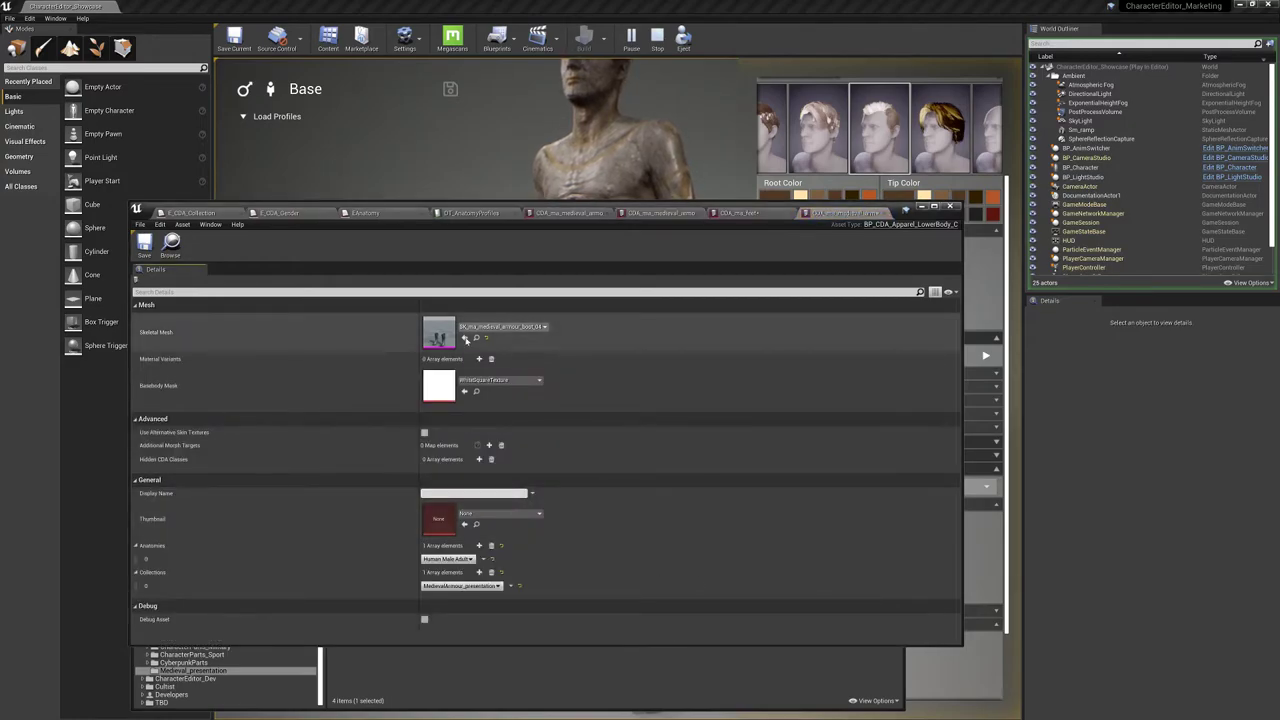
Assign SK_ma_medieval_boot_01_d as the Skeletal Mesh of CDA_ma_medieval_armour_legs_02 and save the asset
left_click(464, 338)
left_click_drag(650, 383, 643, 249)
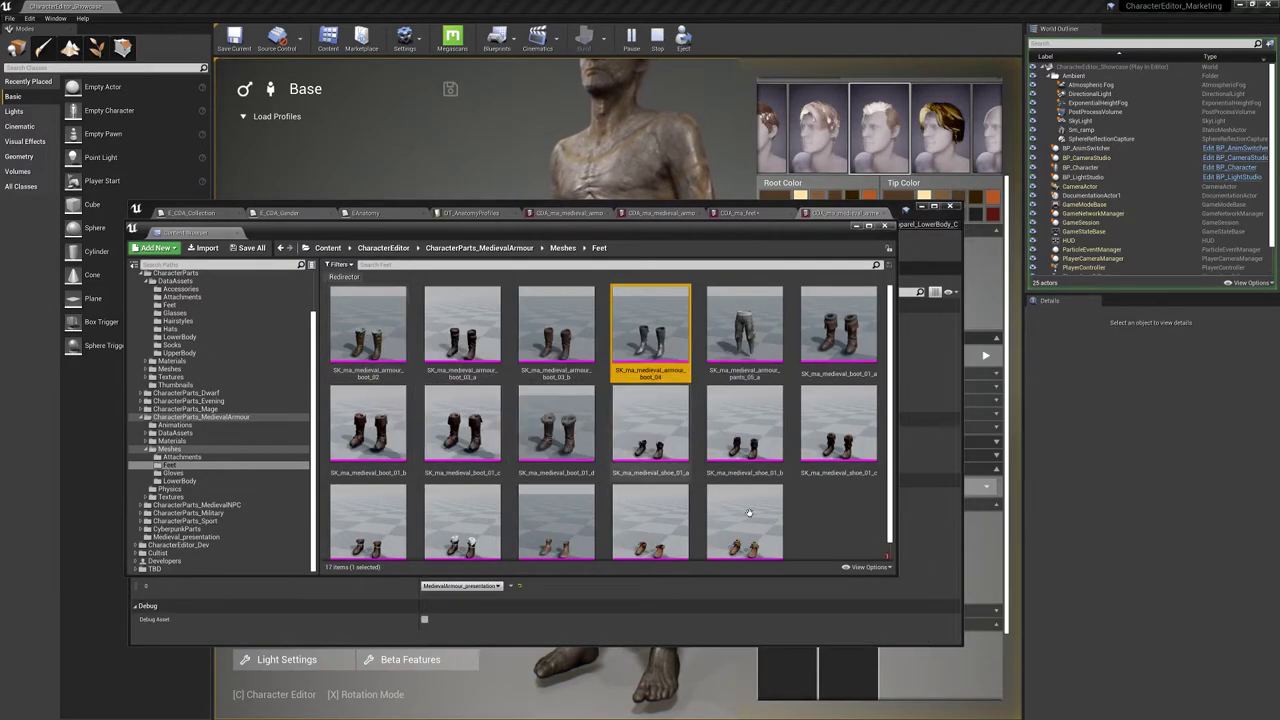
scroll(650, 490, "down", 1)
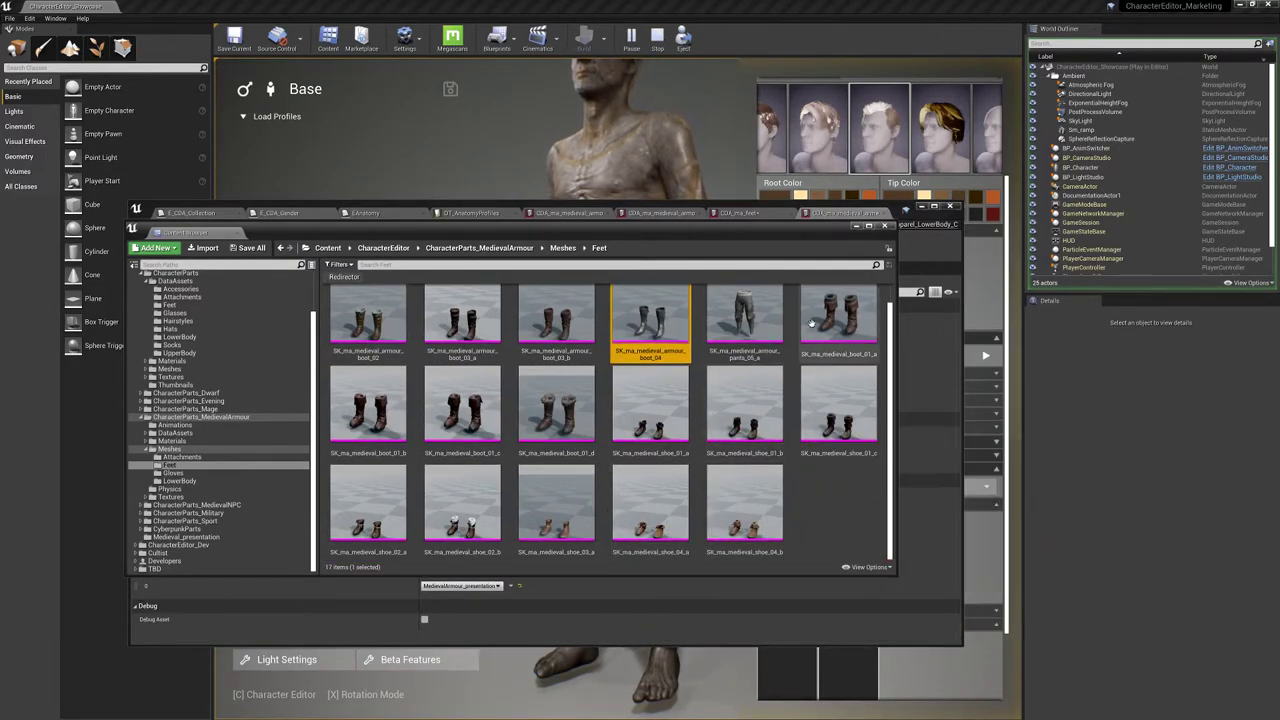
left_click(557, 405)
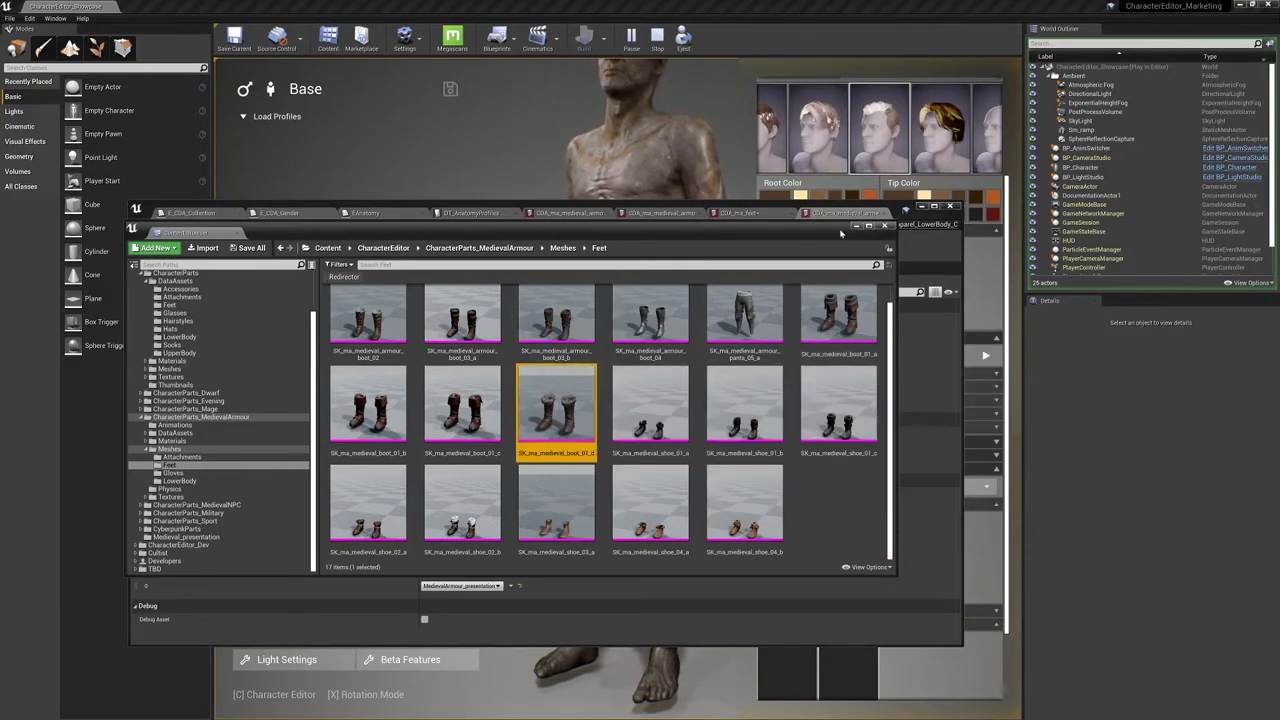
left_click_drag(600, 229, 572, 643)
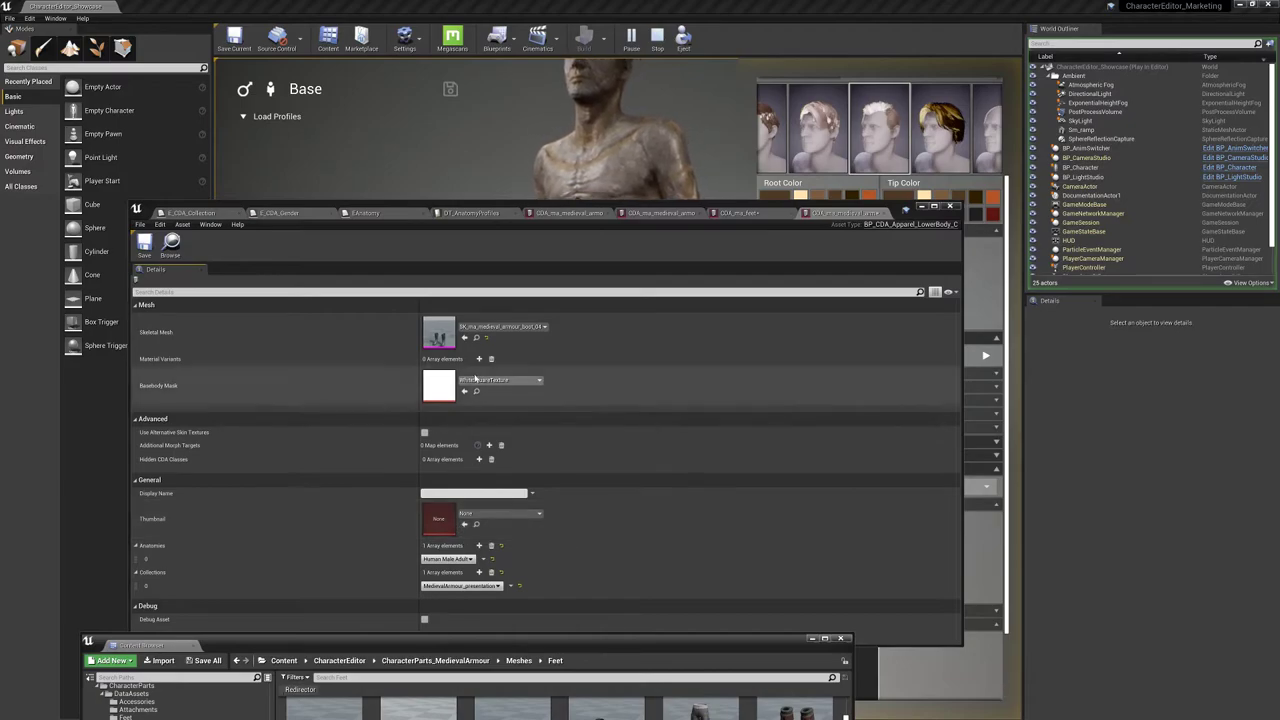
left_click(463, 337)
left_click(146, 243)
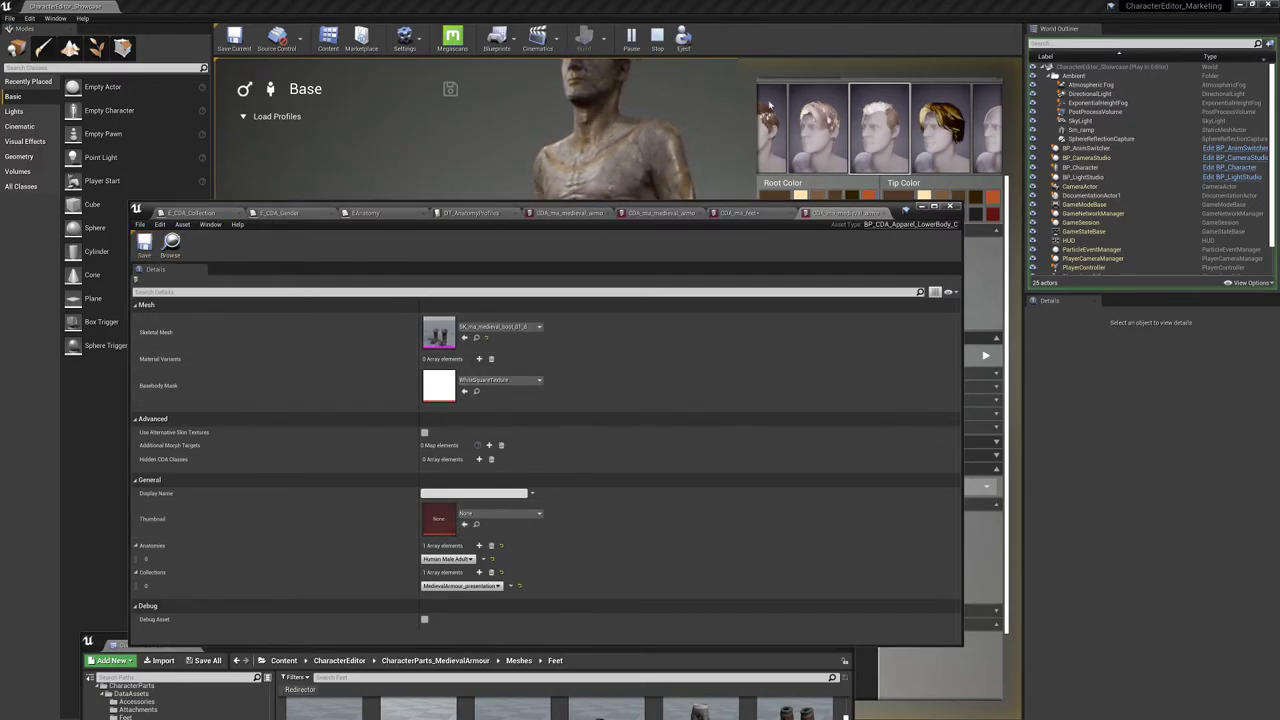
Create a BP_CDA_Apparel_Hat data asset named medieval_hat in Medieval_presentation, open it and list the available thumbnail textures
left_click(170, 245)
right_click(651, 270)
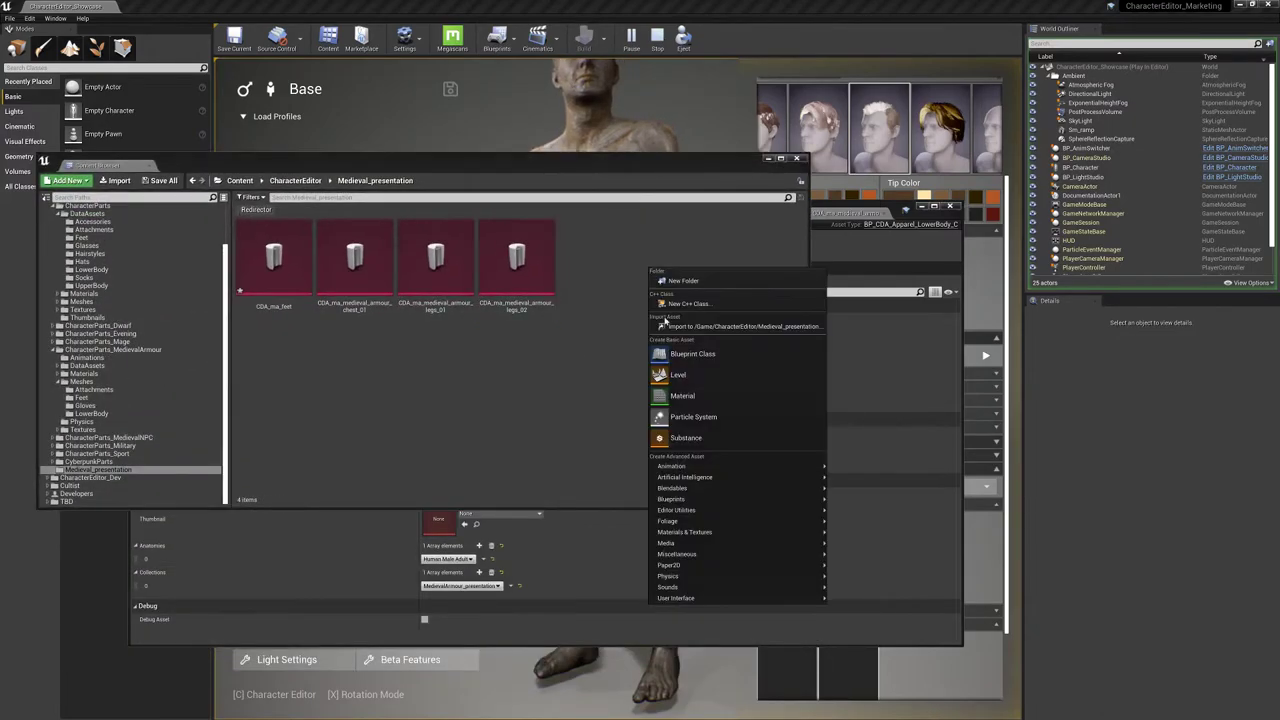
mouse_move(700, 554)
left_click(865, 393)
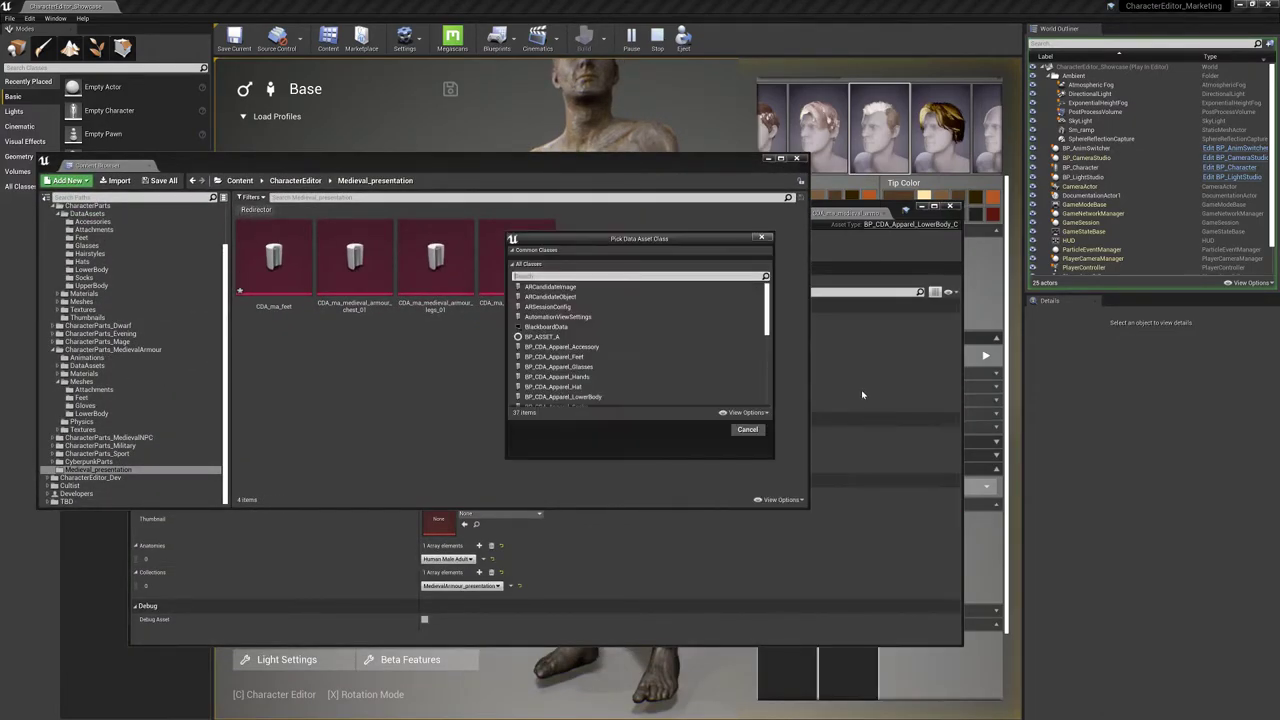
scroll(600, 378, "down", 1)
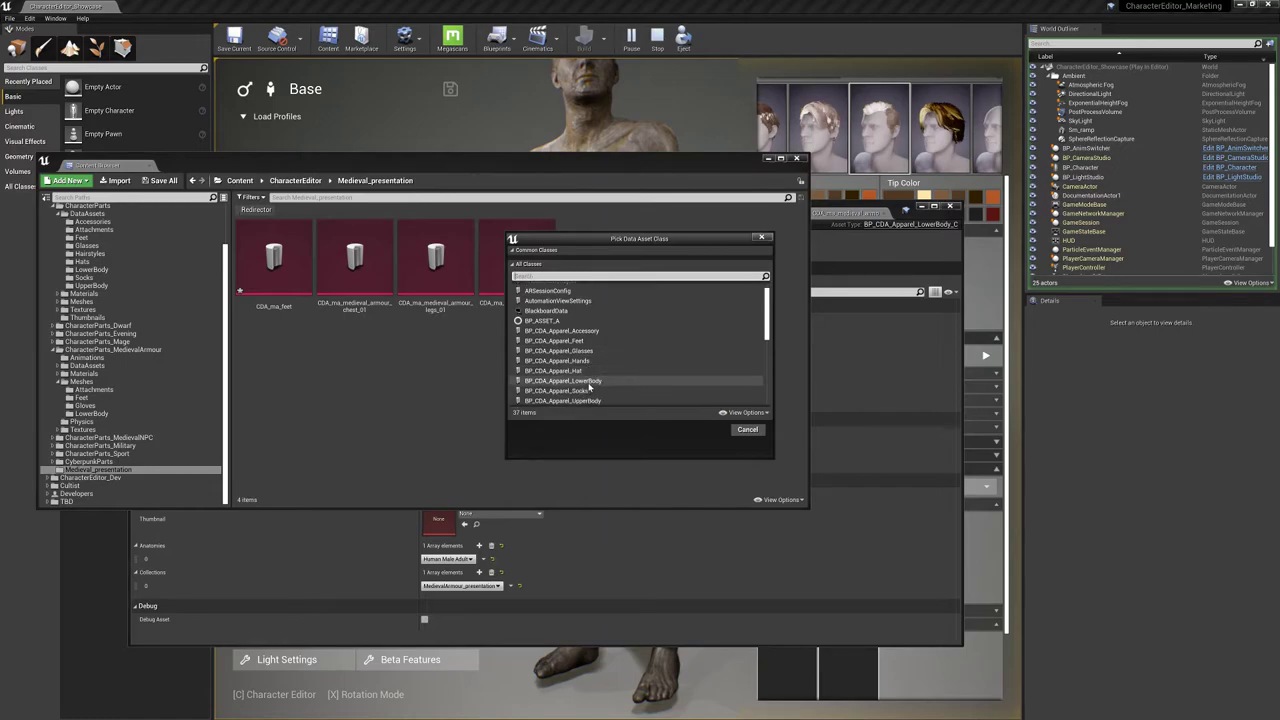
left_click(615, 371)
left_click(707, 430)
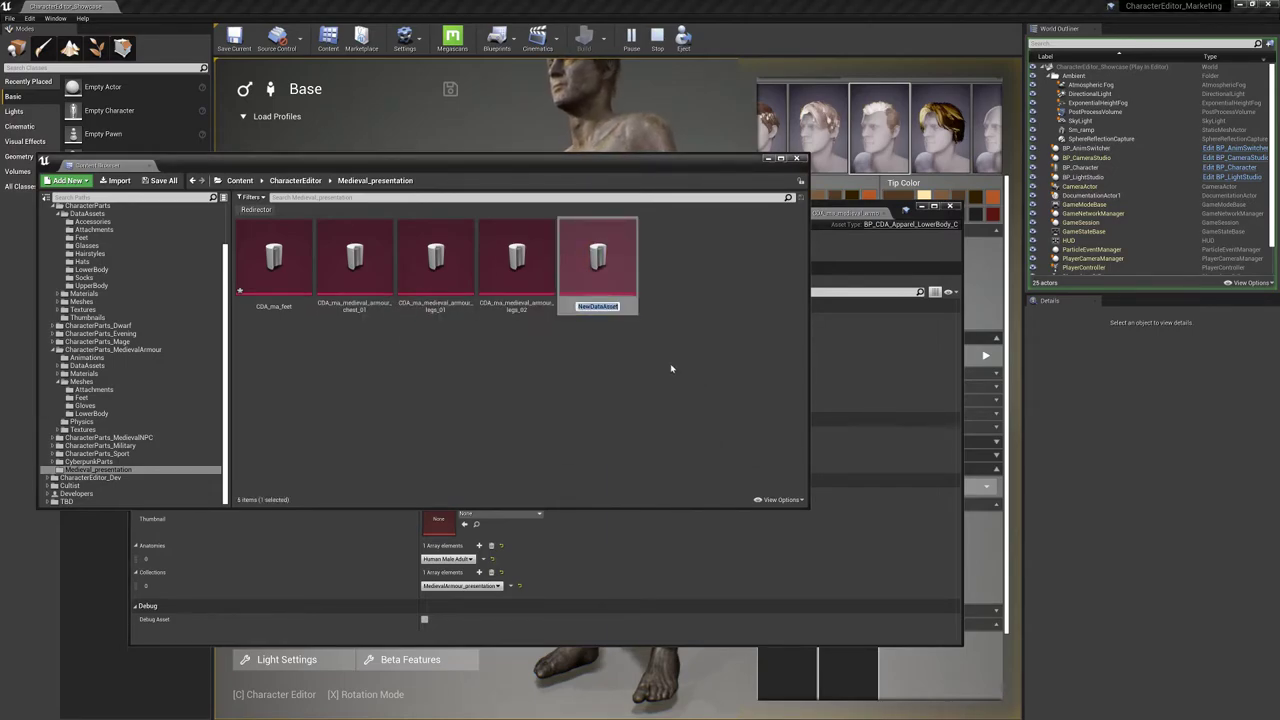
type("medieval_hat")
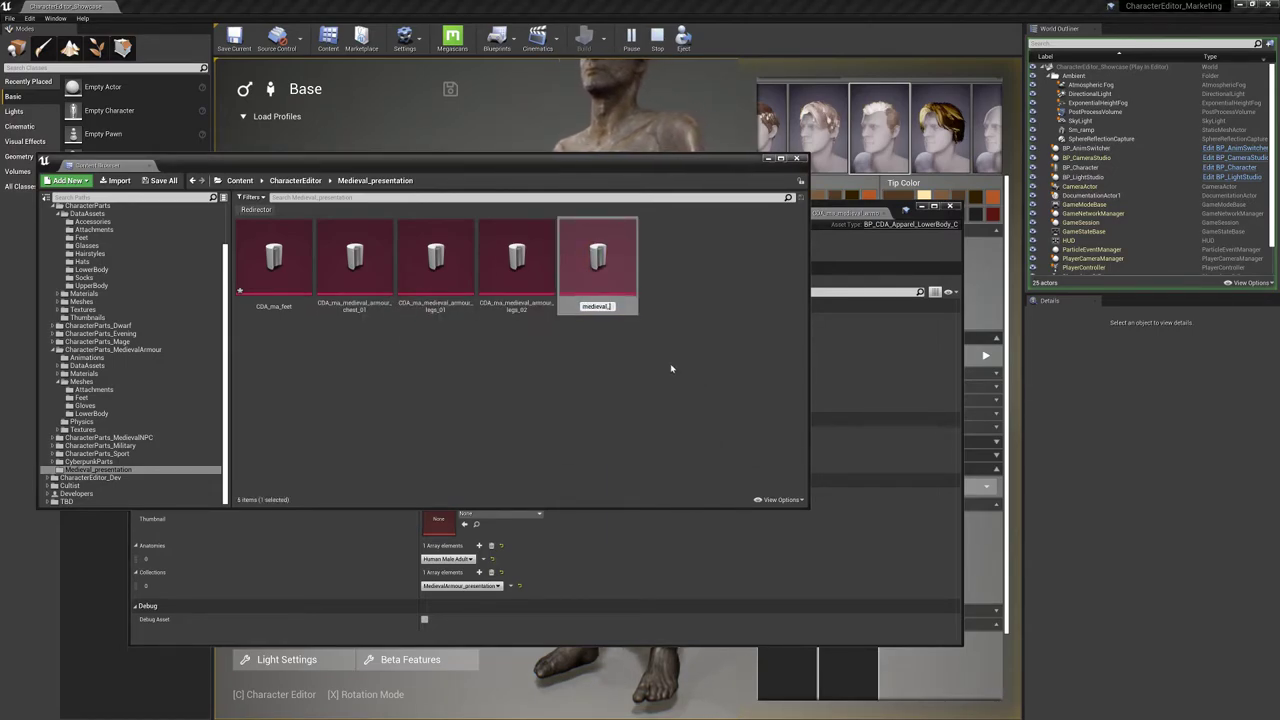
key("Return")
key("Return")
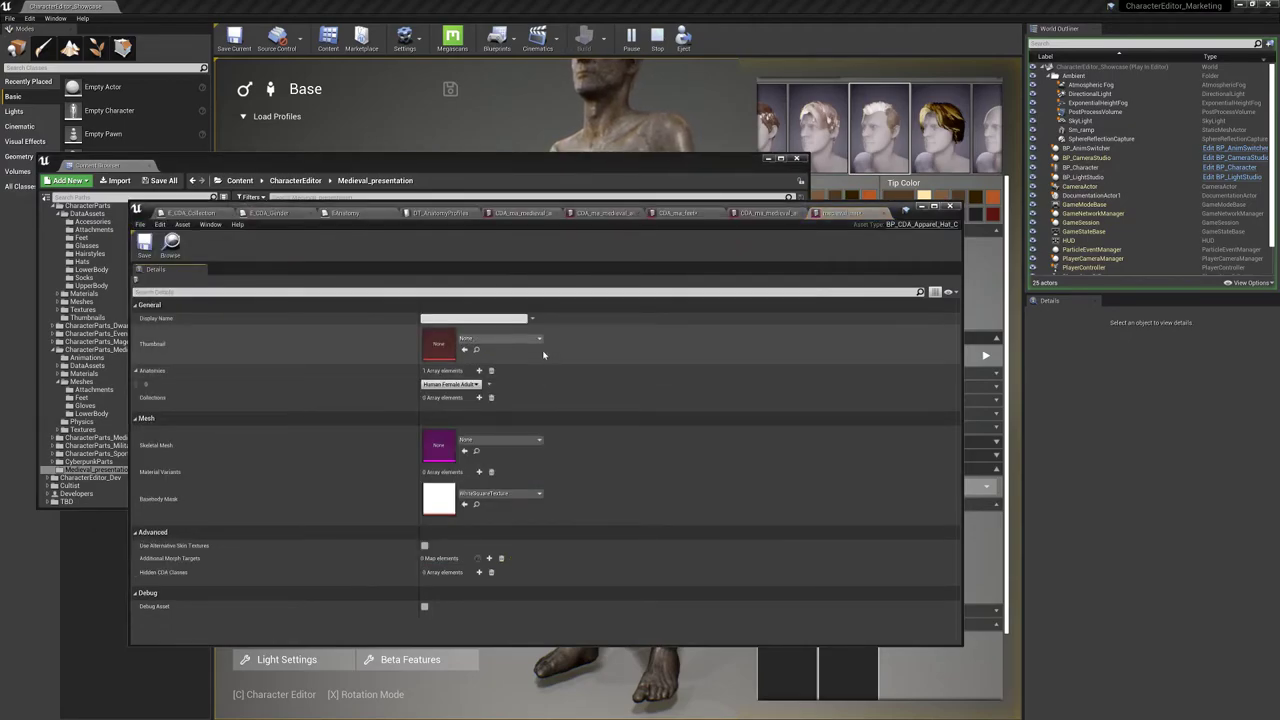
left_click(538, 339)
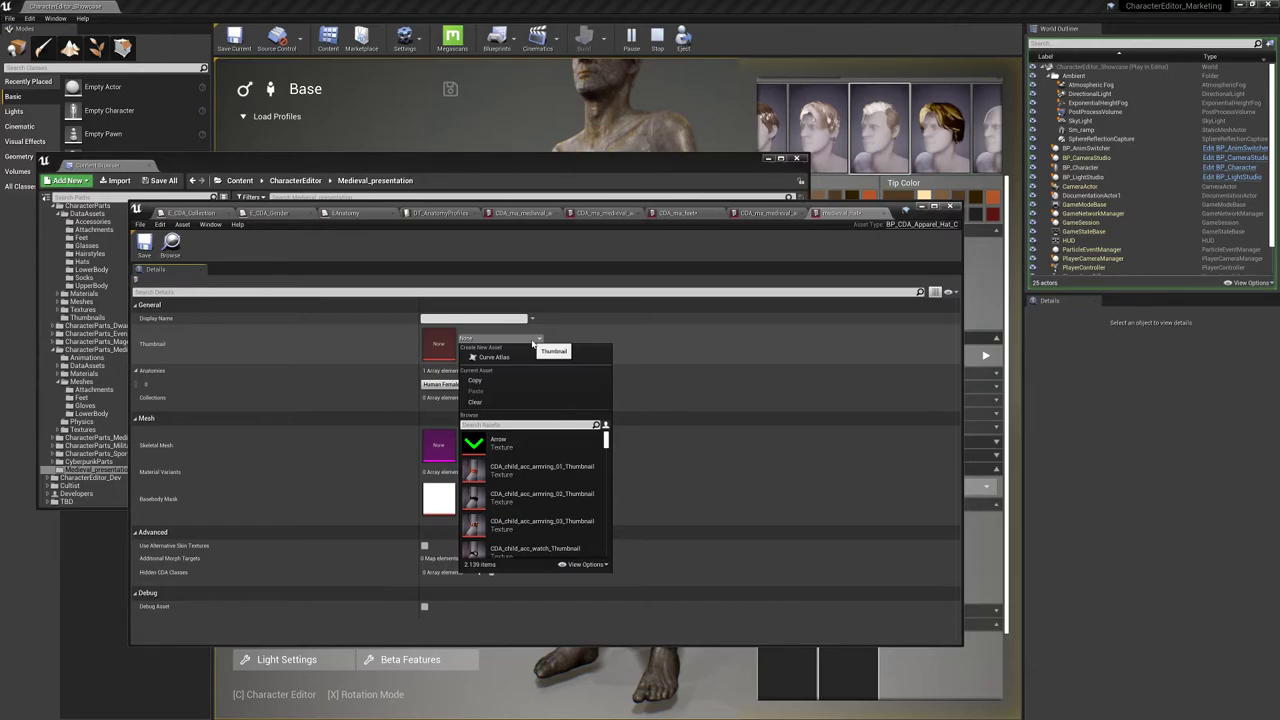
Switch to the MedievalArmour project and clear the floating windows away from the character lineup to examine it
key("super")
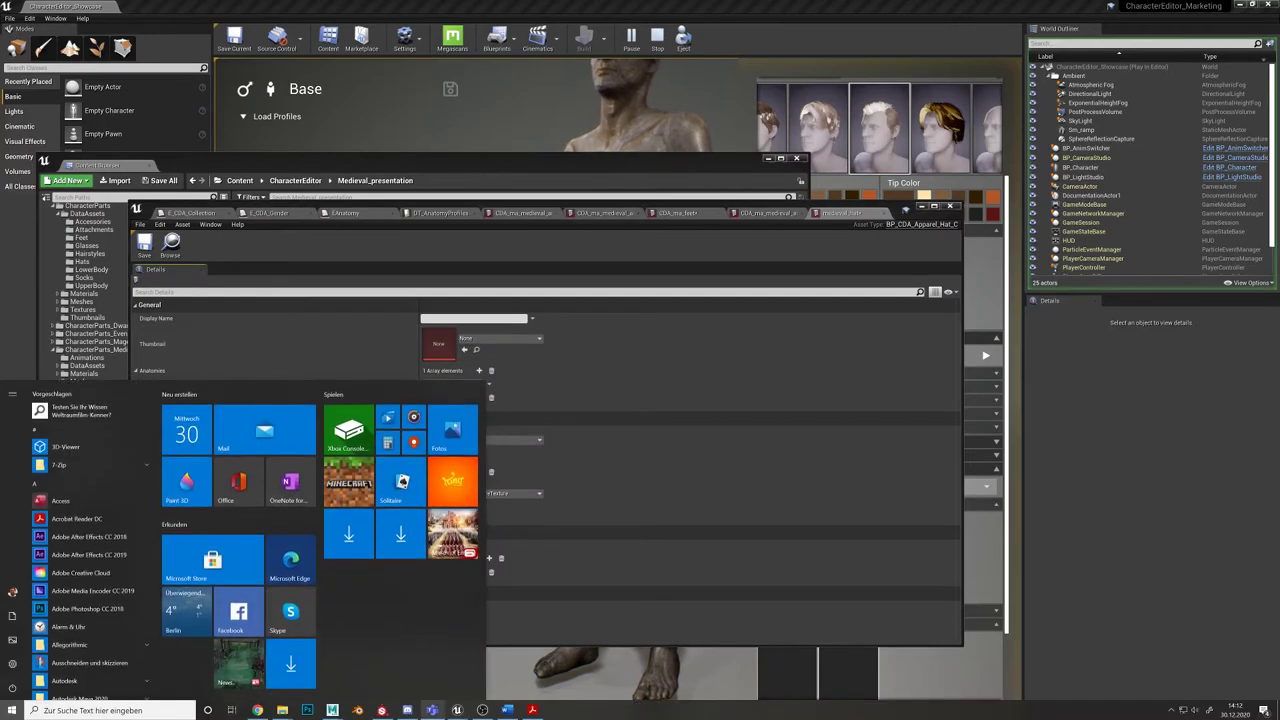
mouse_move(457, 710)
left_click(367, 665)
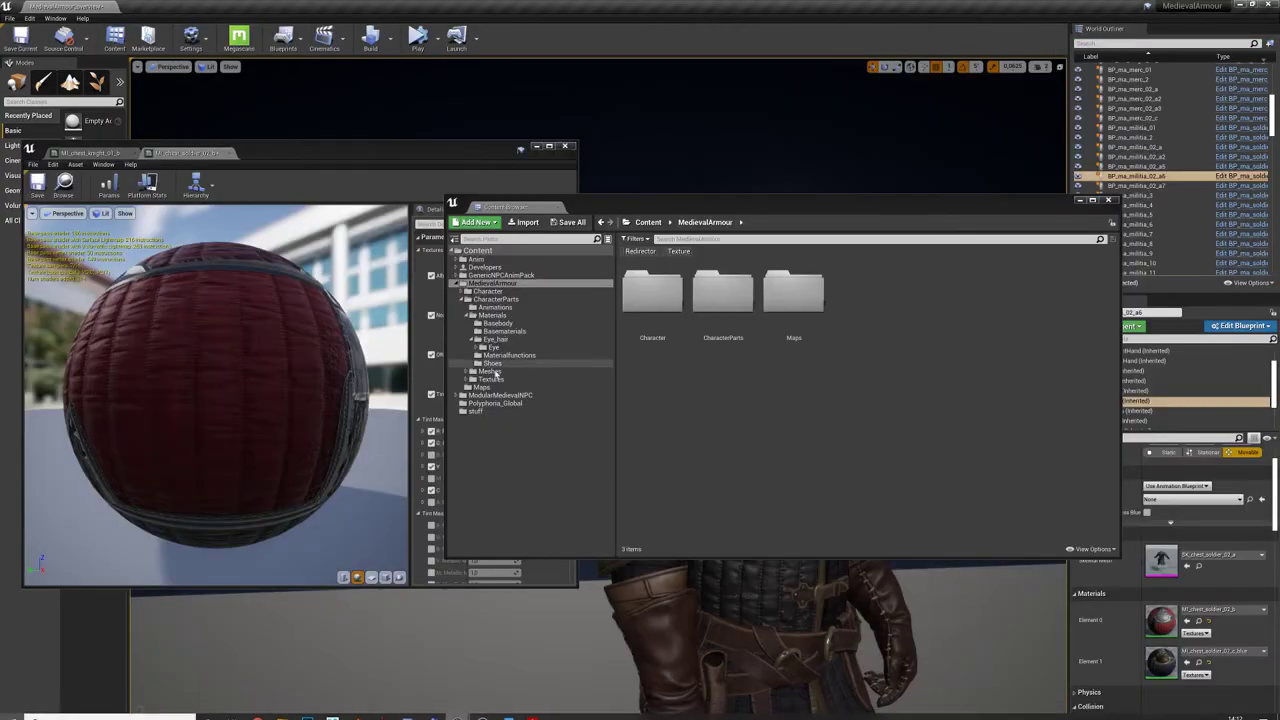
left_click_drag(913, 200, 883, 461)
right_click_drag(771, 197, 1000, 205)
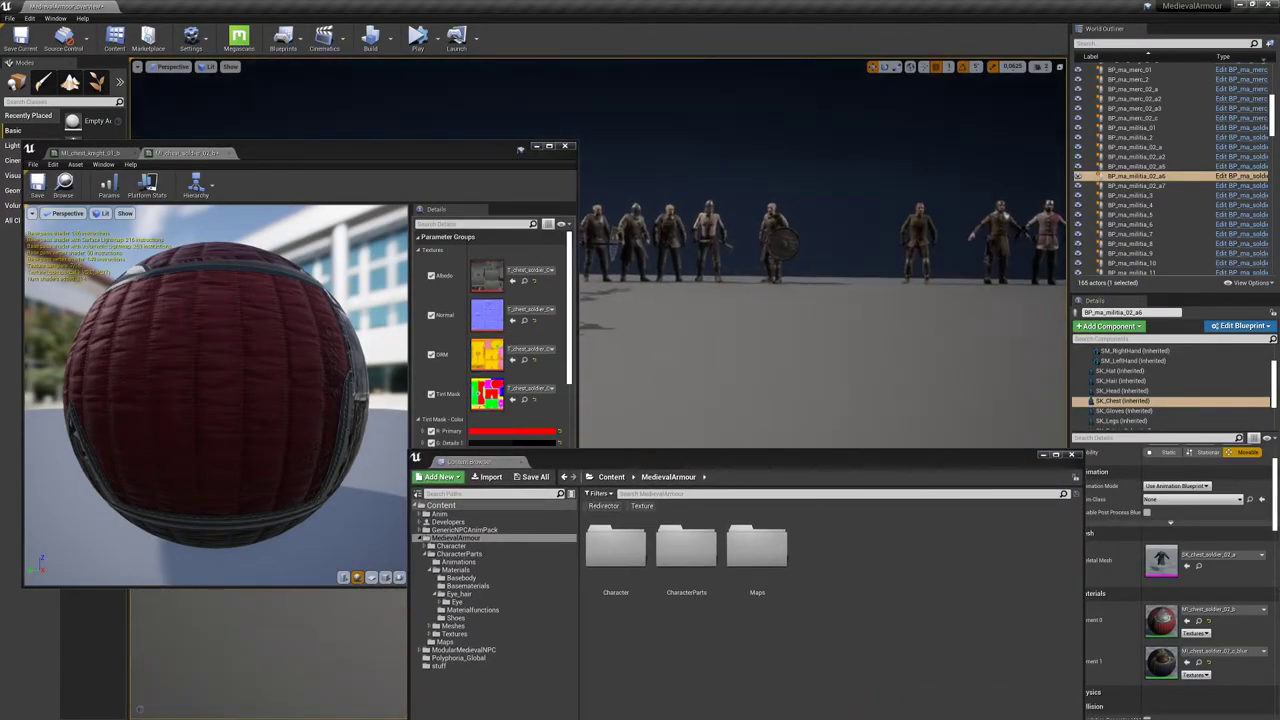
left_click(538, 148)
left_click_drag(828, 462, 796, 479)
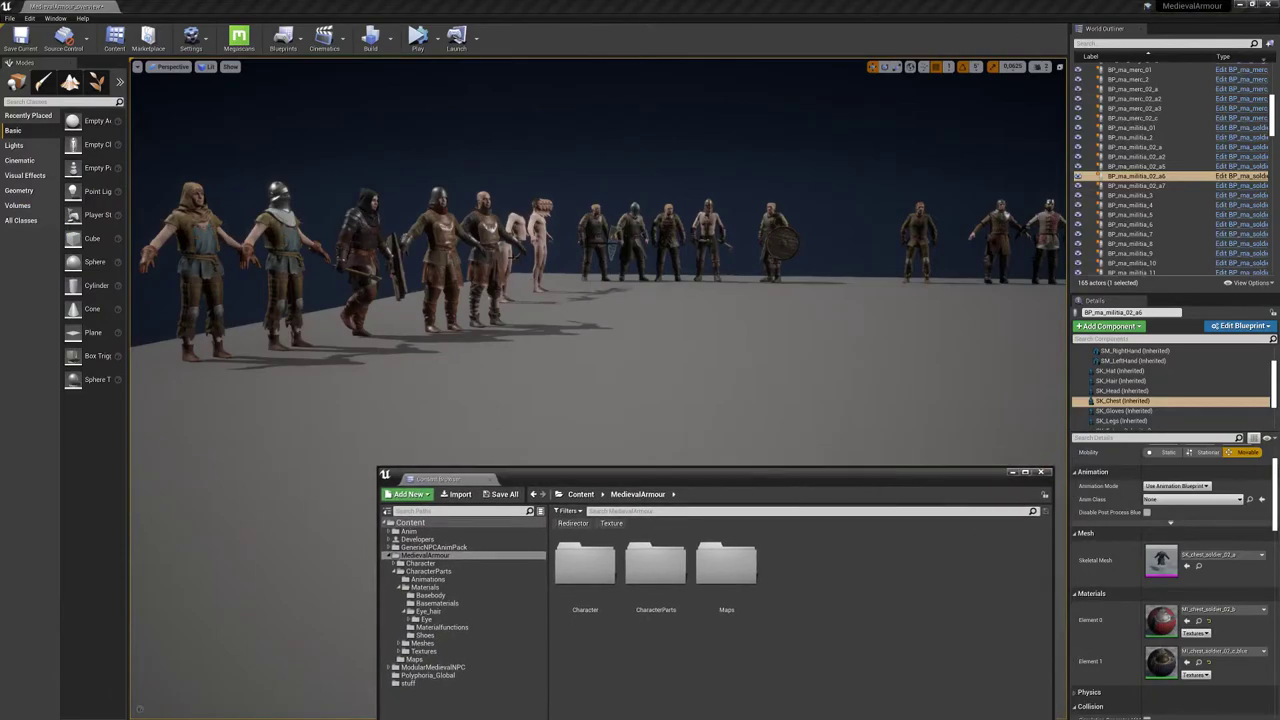
Focus on the armoured character BP_ma_north_01_a and toggle its Gloves Equipped morph target off and on to examine the sleeves
key("f")
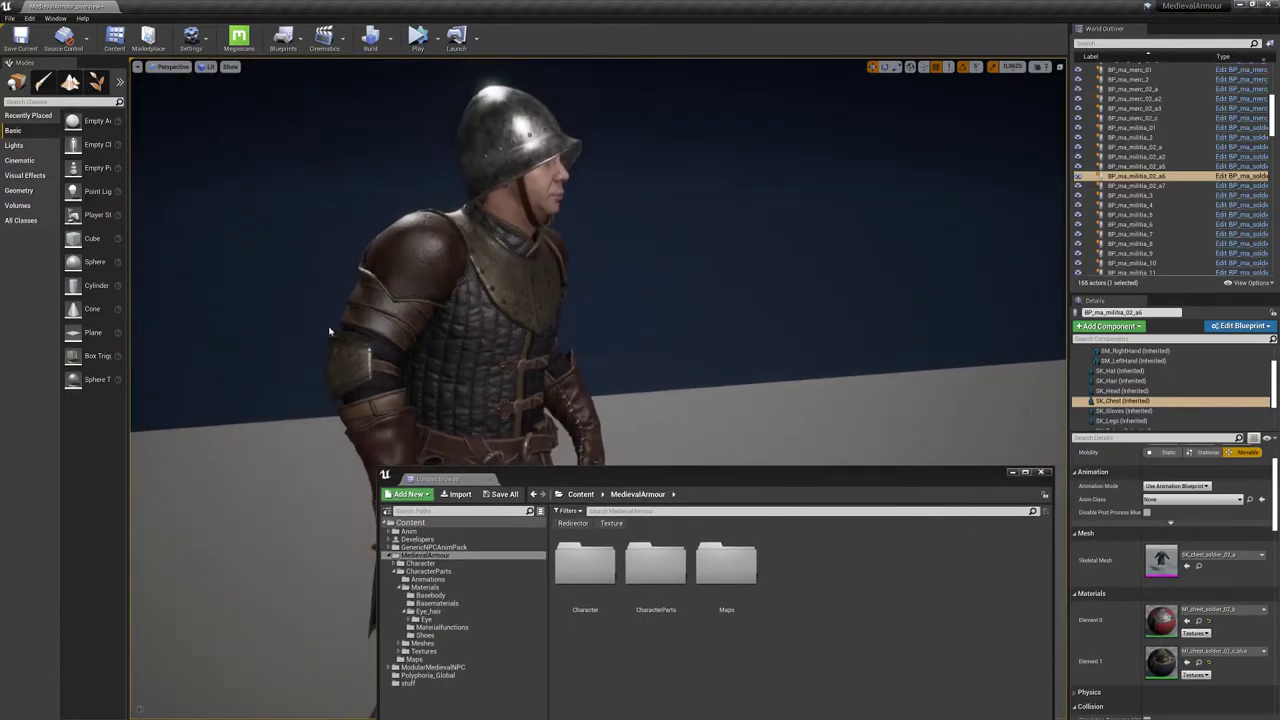
left_click(510, 290)
right_click_drag(510, 290, 475, 285)
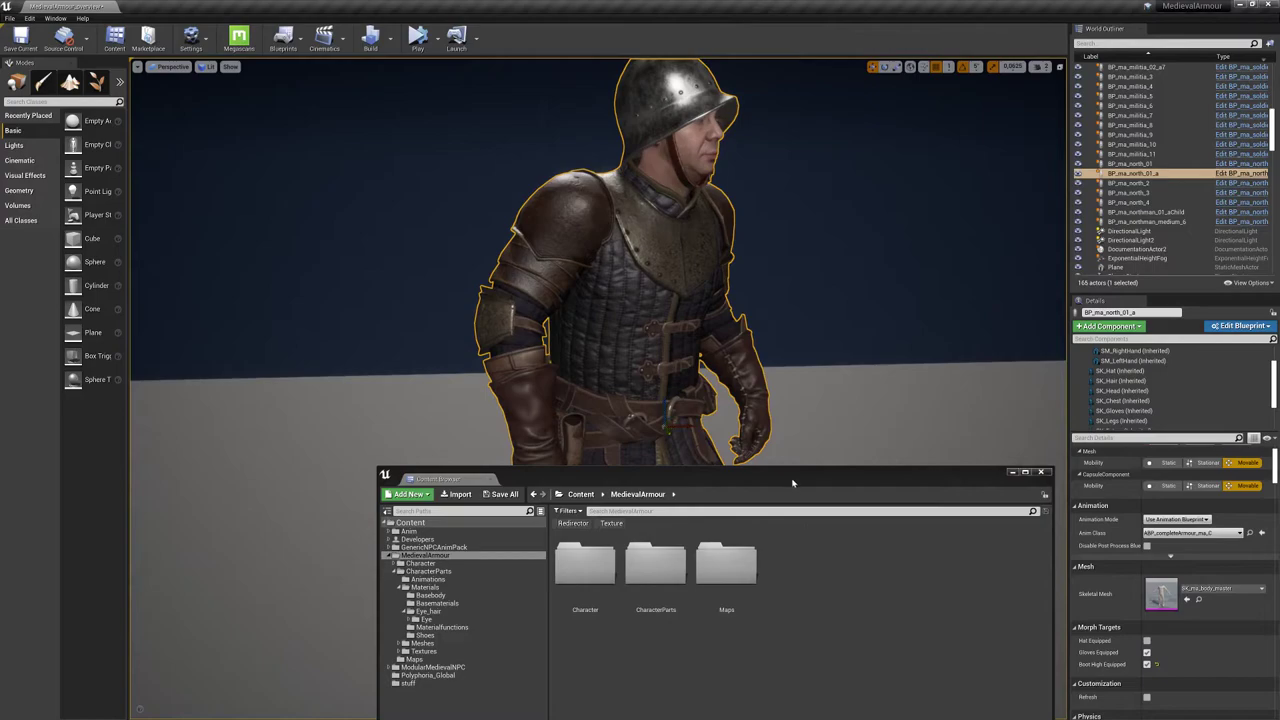
left_click_drag(792, 483, 714, 567)
left_click(1148, 654)
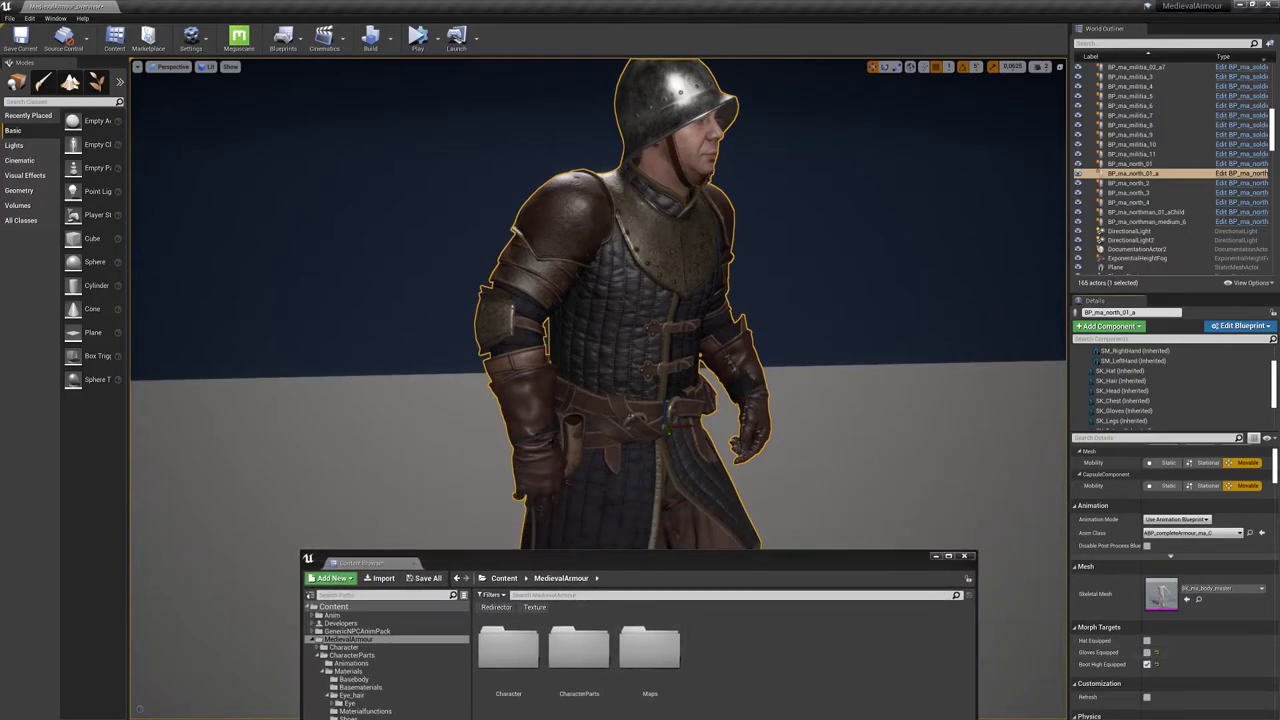
left_click(1147, 652)
scroll(491, 361, "up", 4)
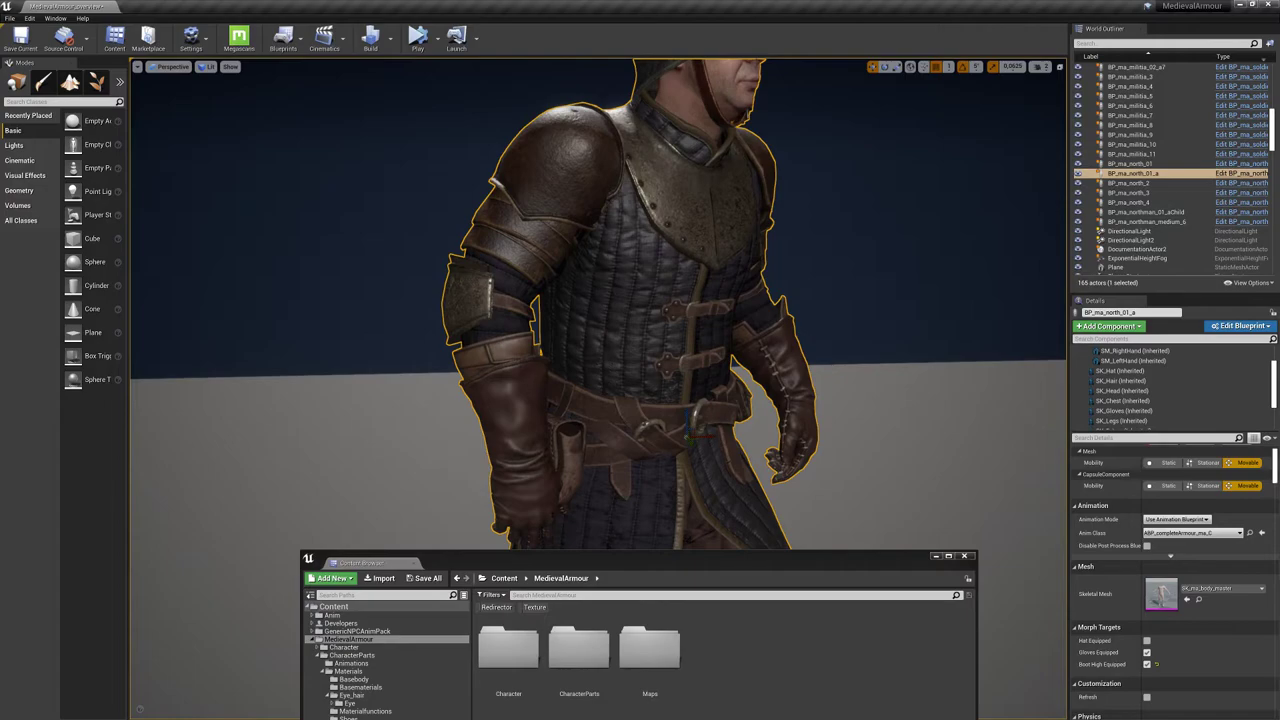
Switch to the CharacterEditor_Marketing project and locate the medieval_hat asset in the Medieval_presentation folder
key("super")
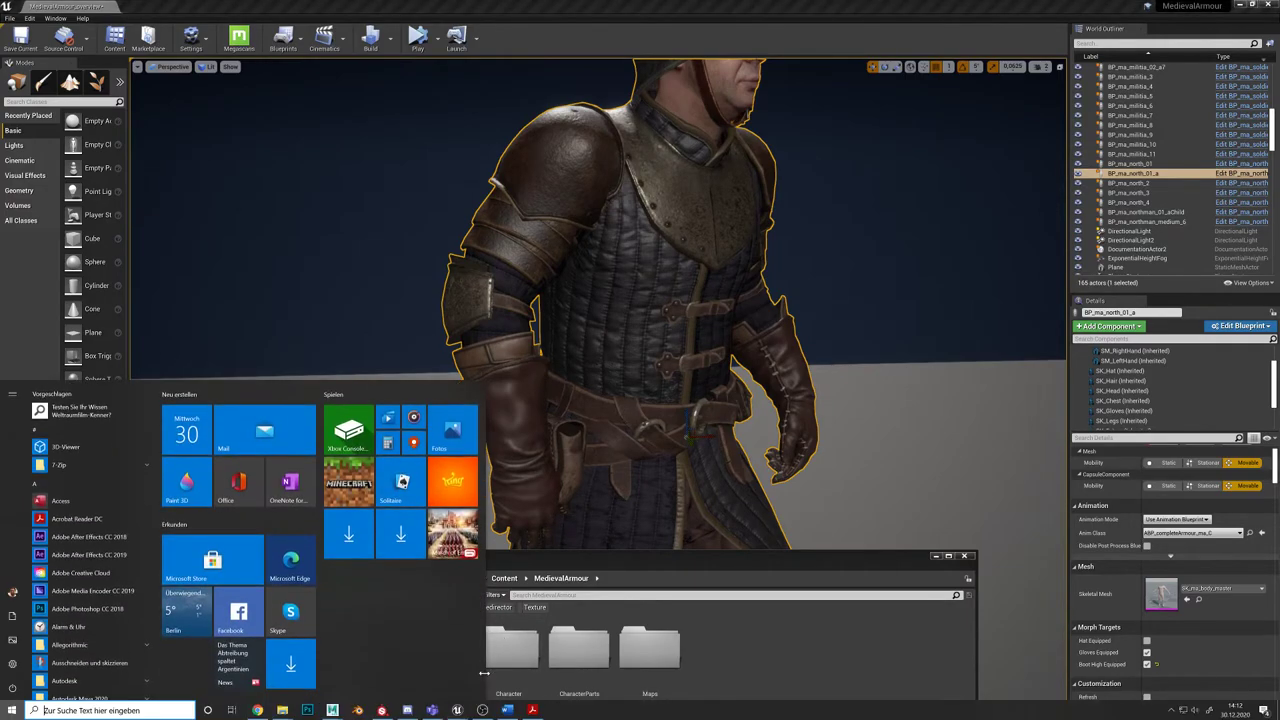
mouse_move(457, 711)
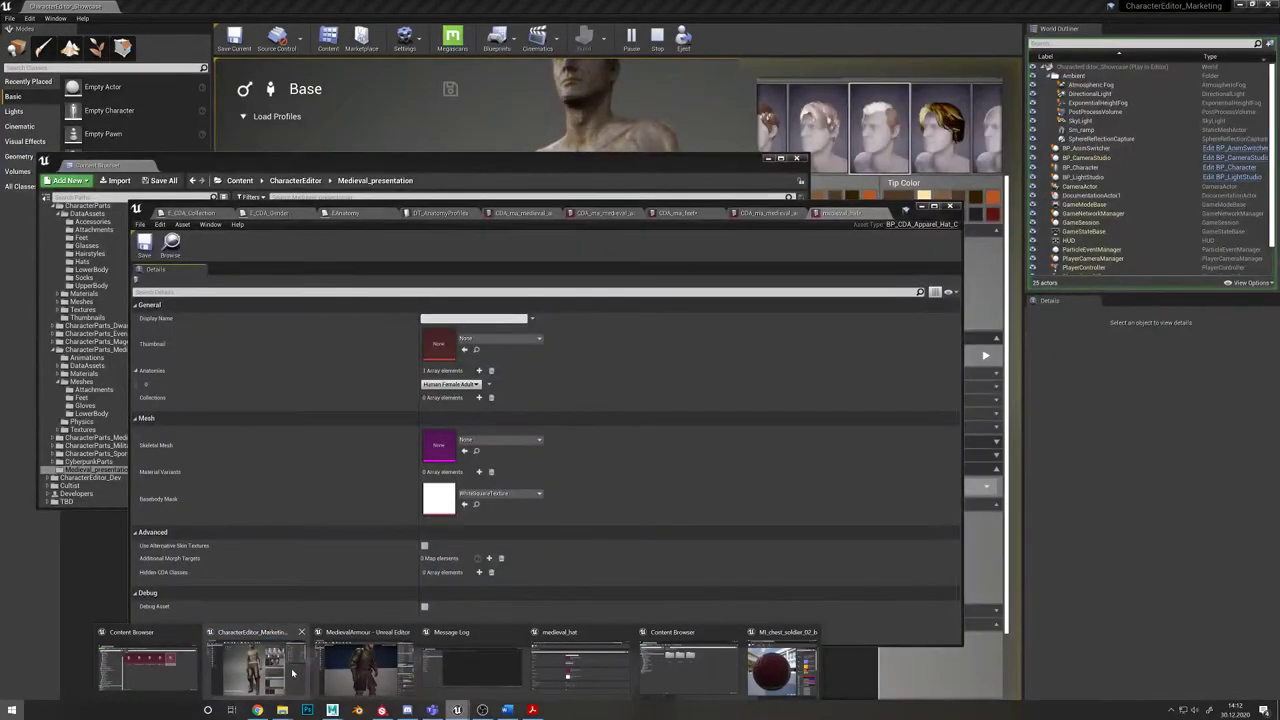
left_click(292, 673)
left_click(170, 245)
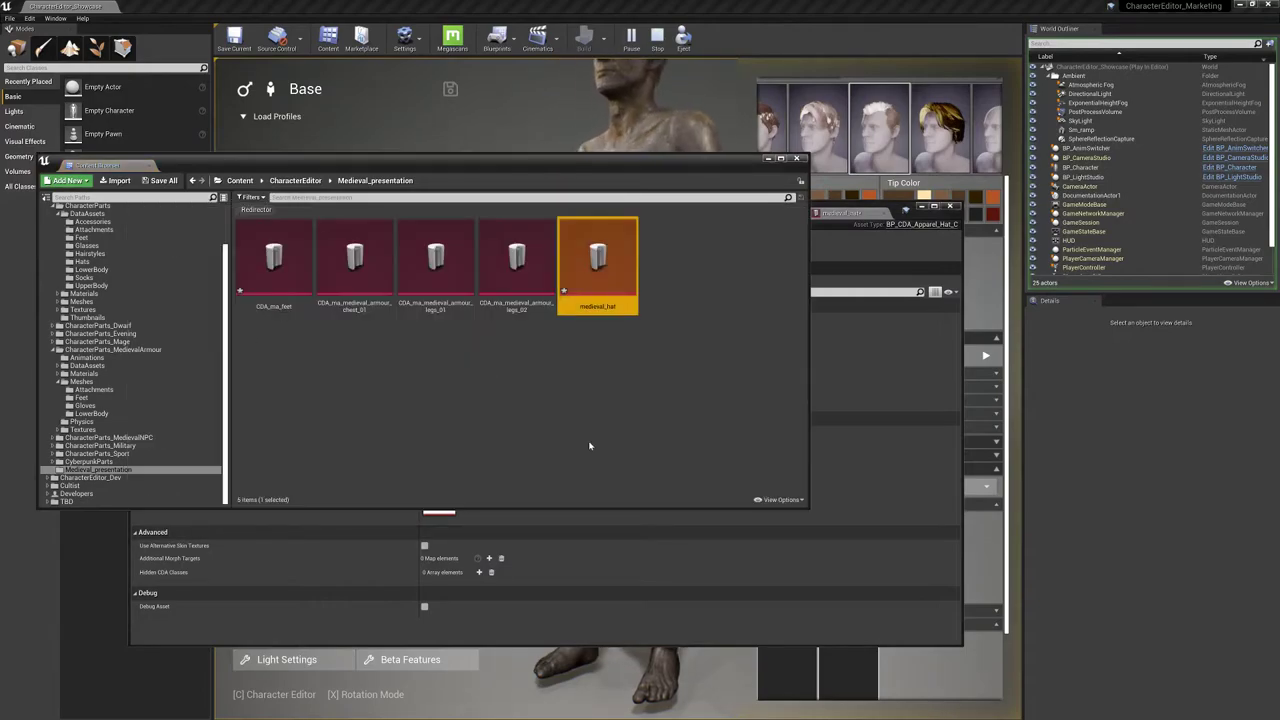
Create a BP_CDA_Apparel_Hands data asset named medieval_glove in Medieval_presentation and open it
right_click(672, 322)
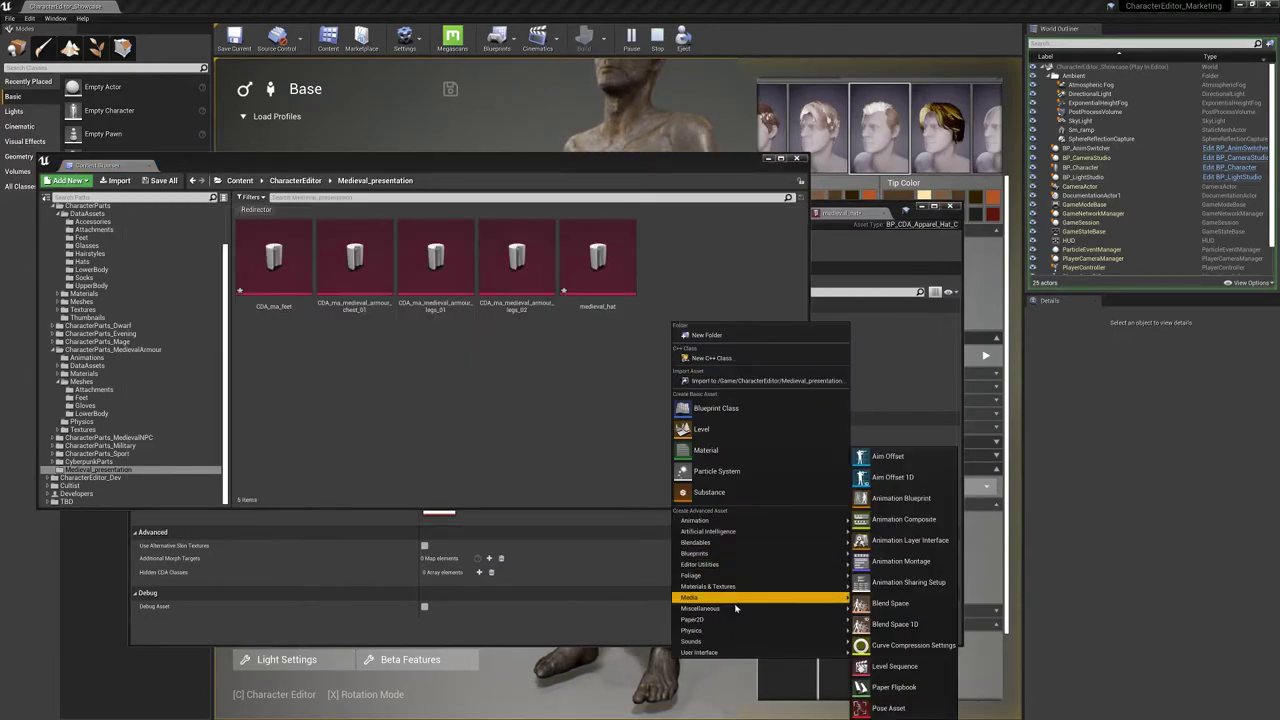
mouse_move(768, 609)
left_click(888, 393)
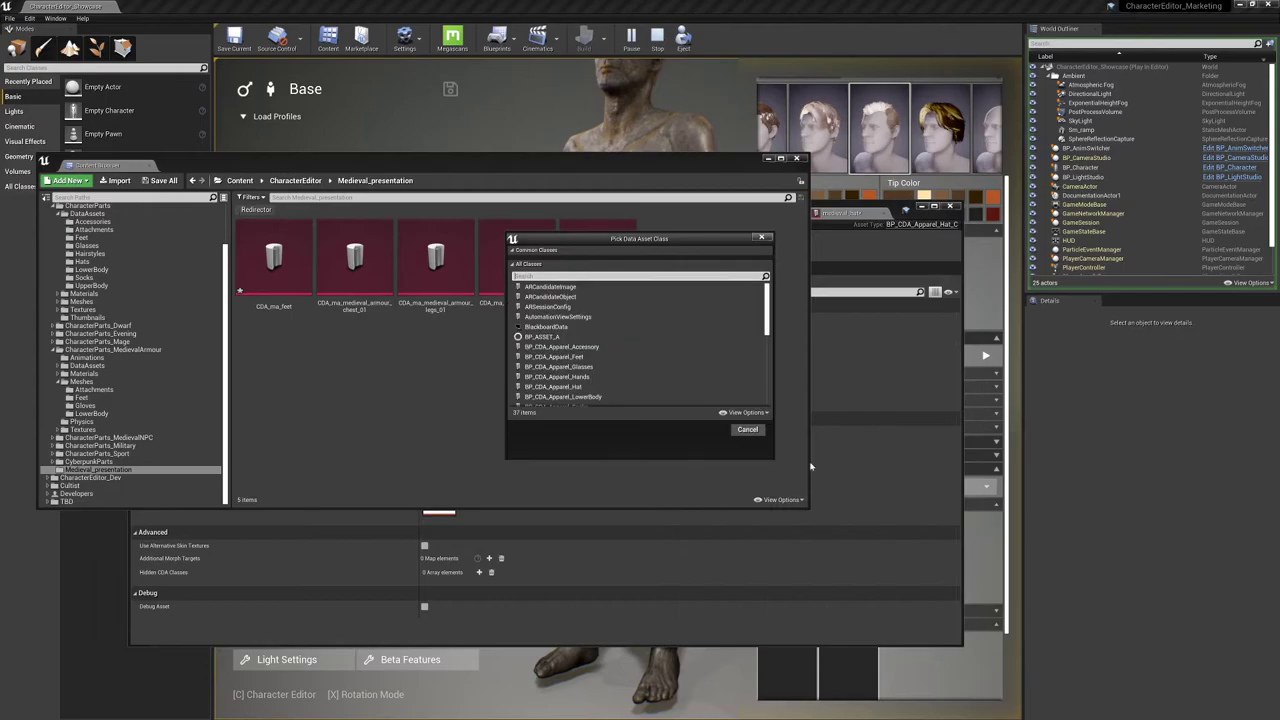
left_click(651, 379)
left_click(706, 430)
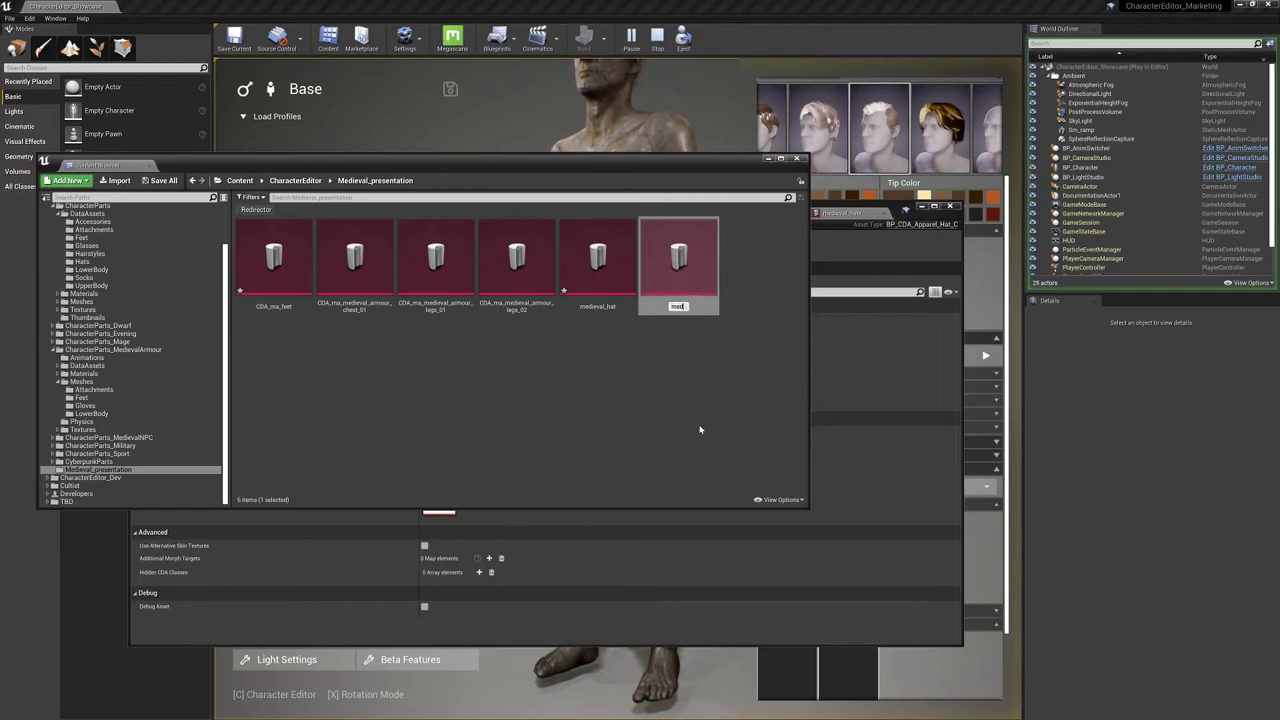
type("medieval_gloves")
key("Return")
key("Return")
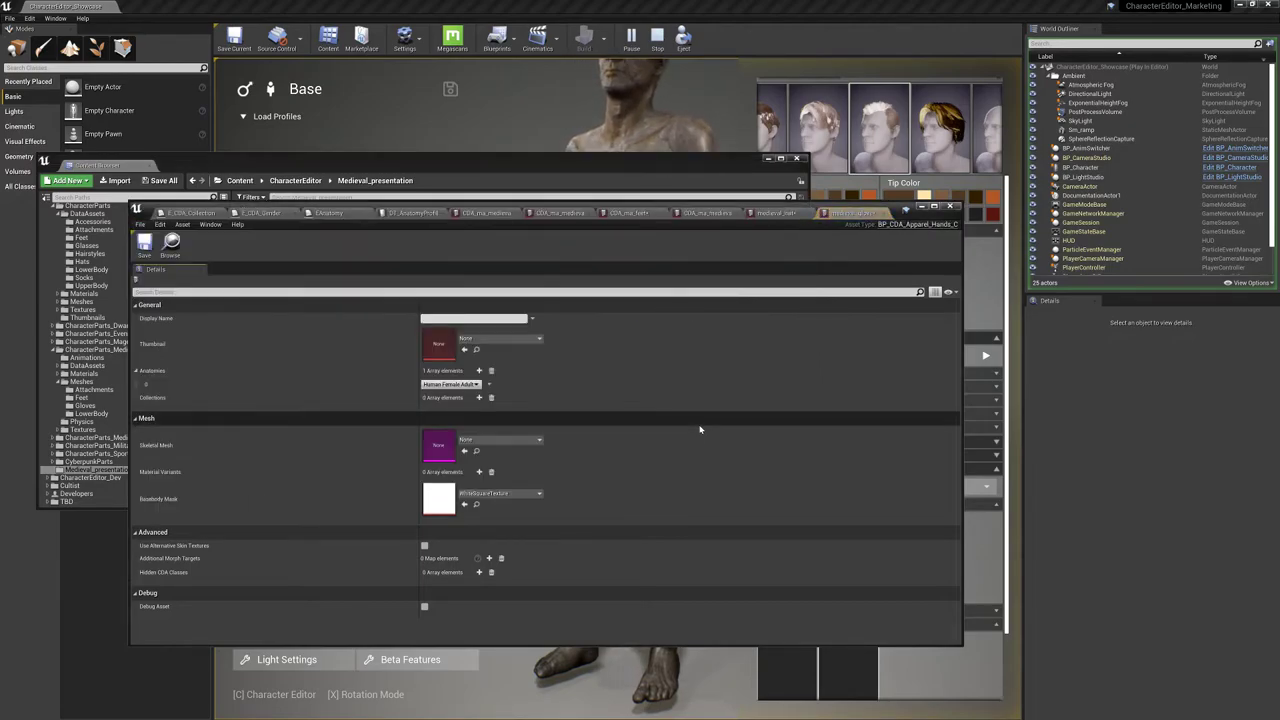
Find SK_gloves_01_b in the CharacterParts_MedievalArmour Gloves folder, assign it as the Skeletal Mesh of medieval_glove and save the asset
left_click(772, 214)
left_click(706, 216)
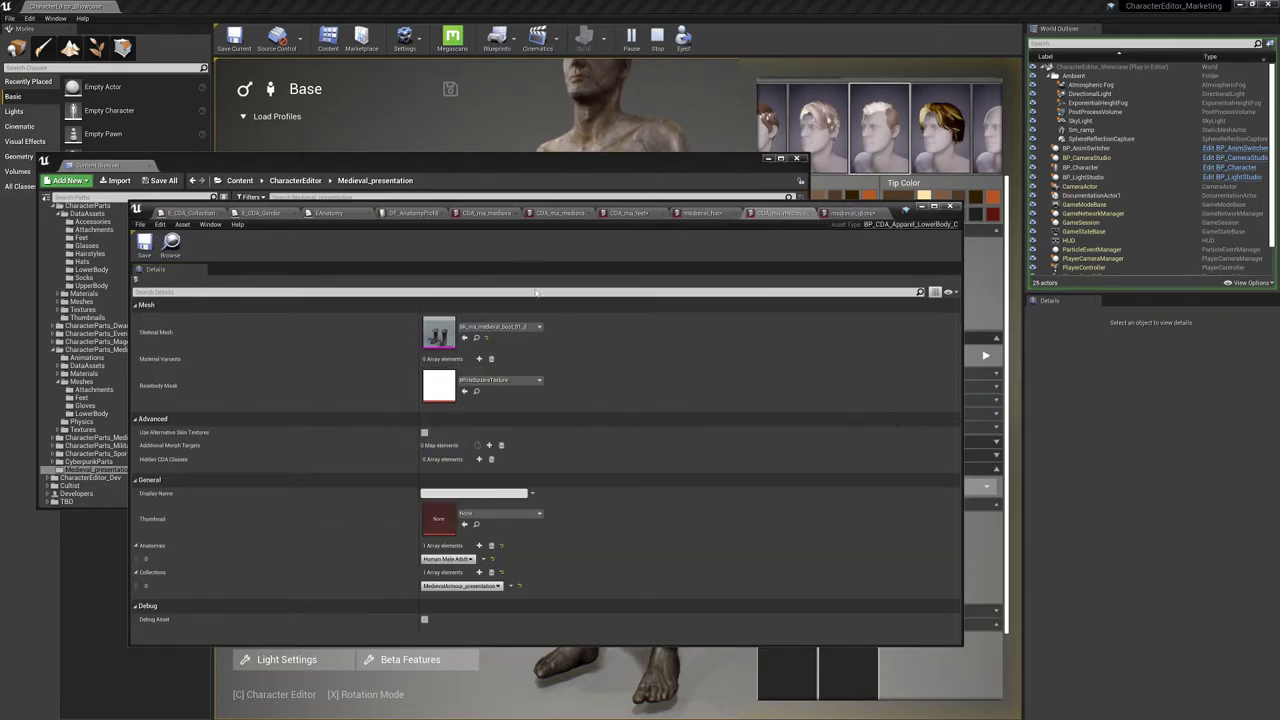
left_click(476, 348)
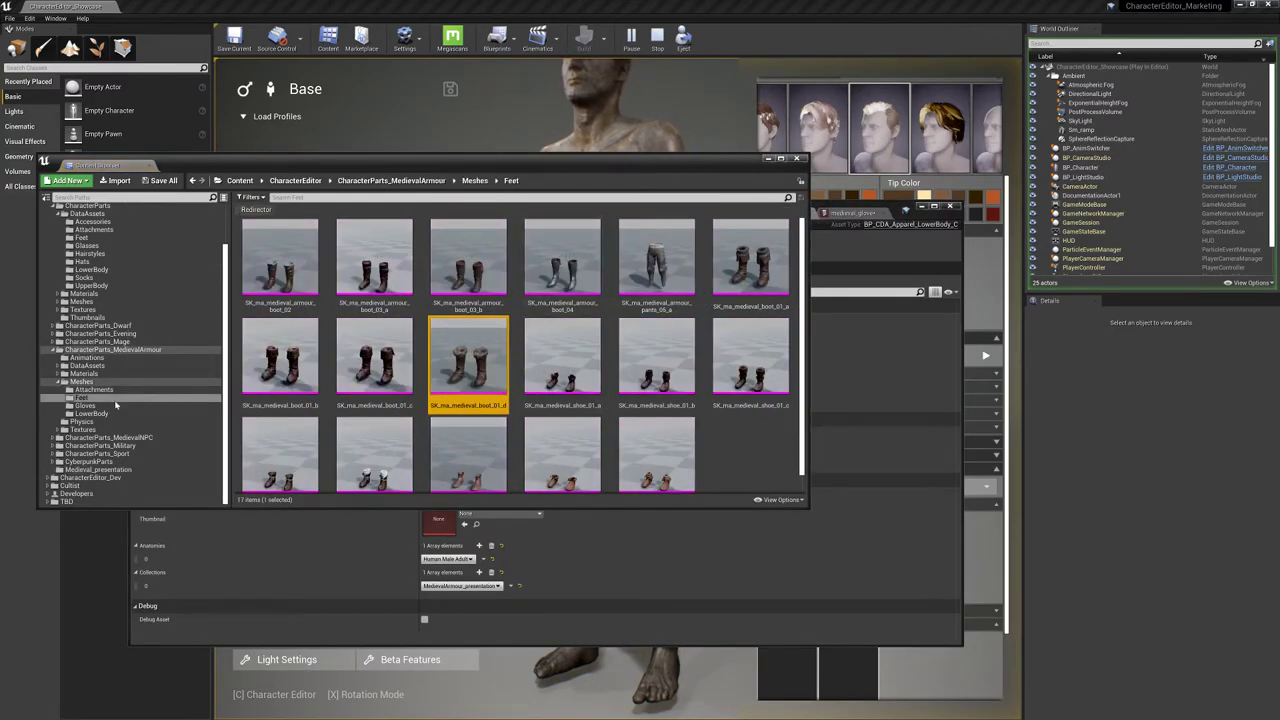
left_click(110, 405)
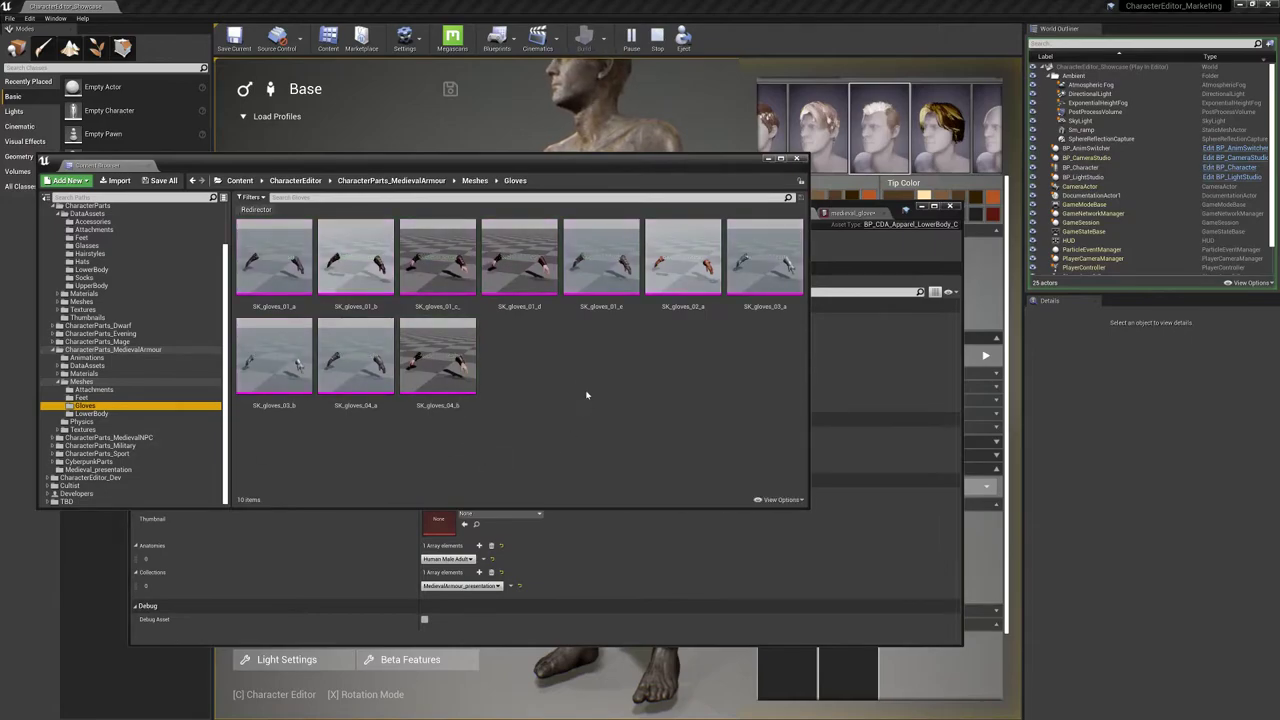
left_click(356, 258)
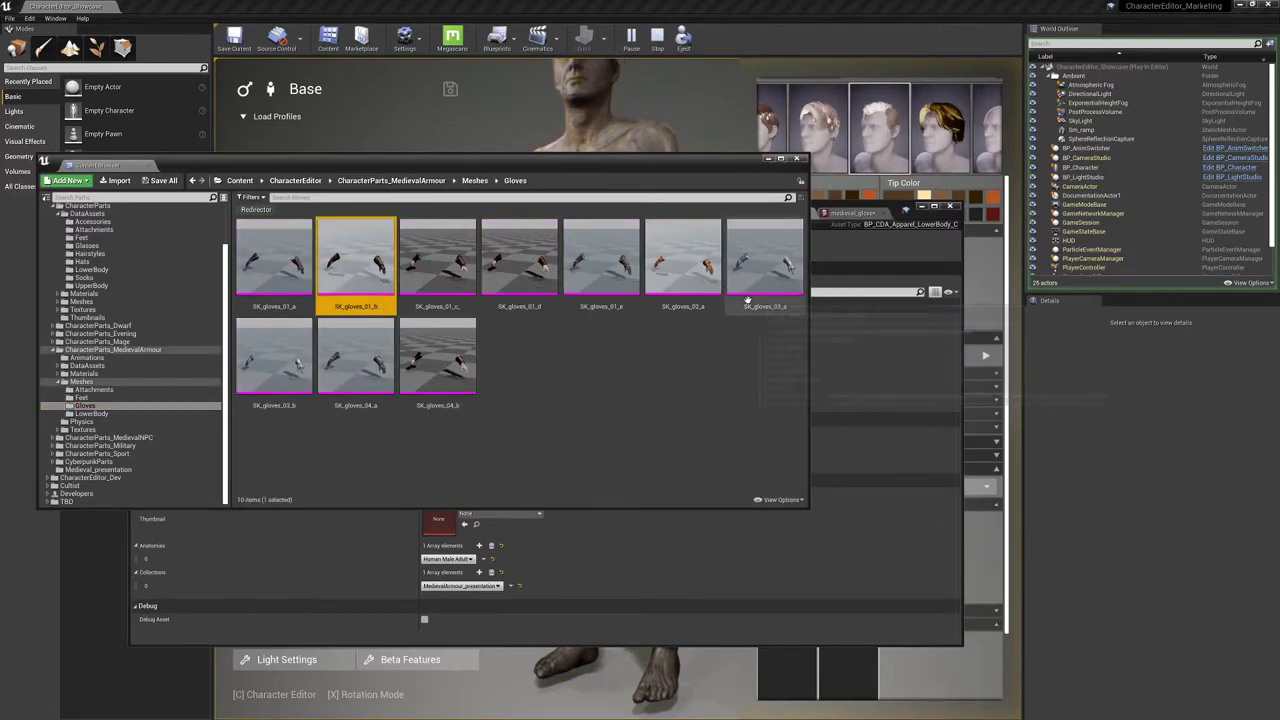
left_click(846, 213)
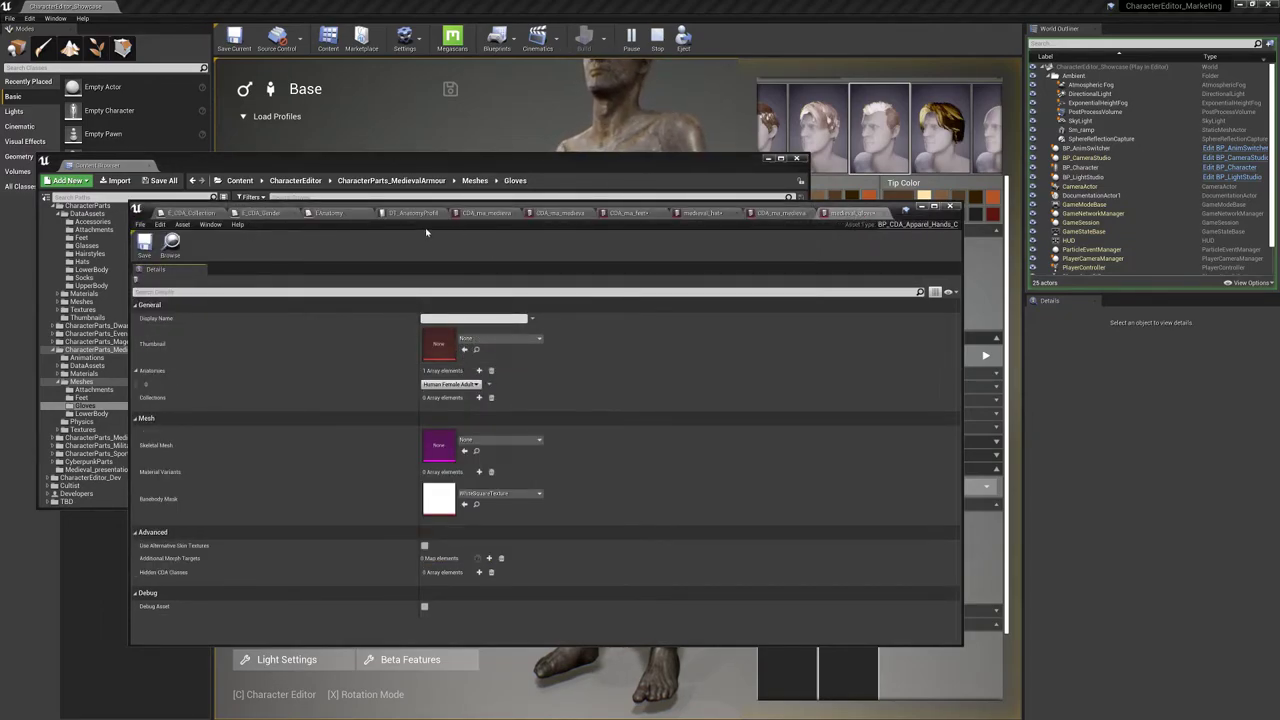
left_click(562, 152)
left_click(350, 262)
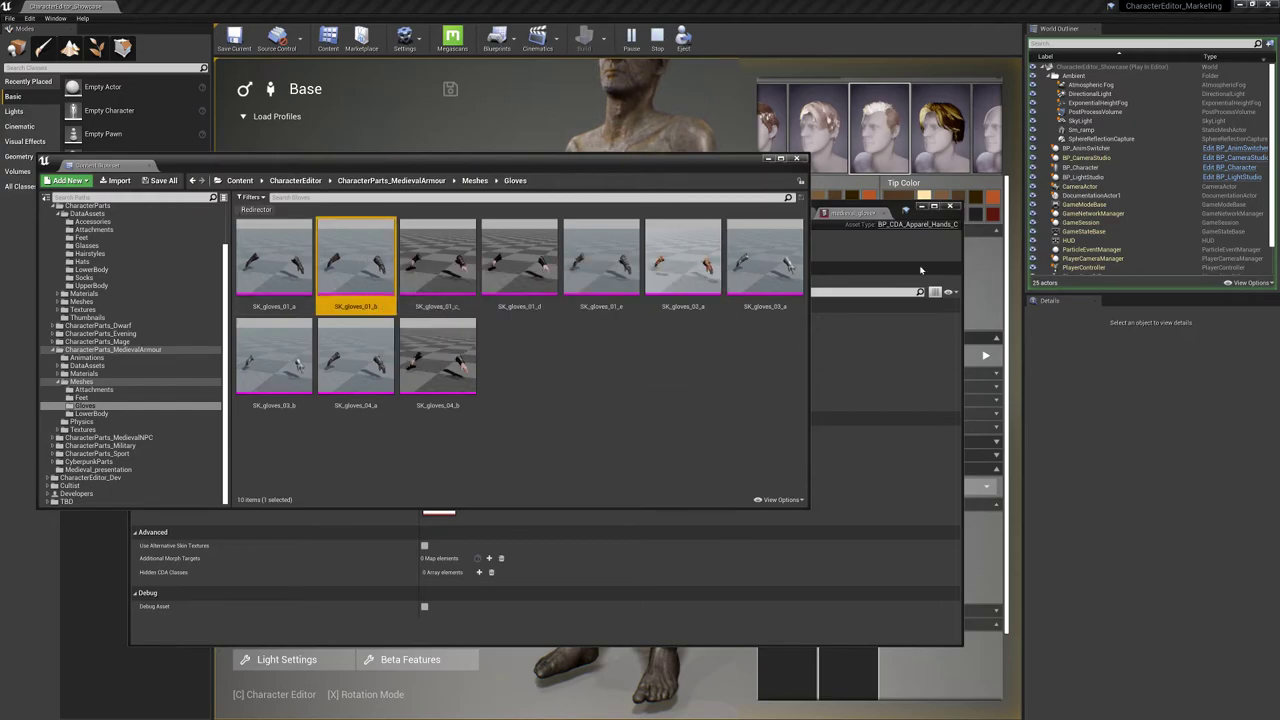
left_click(860, 246)
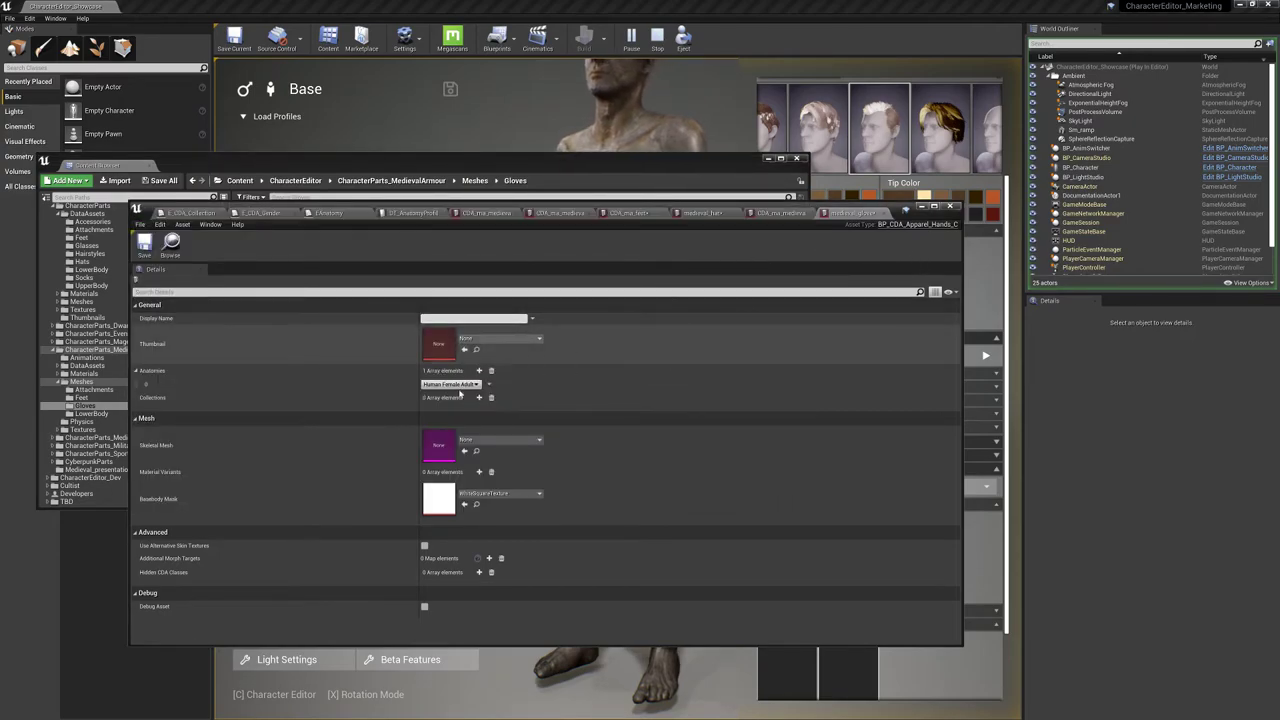
left_click(464, 450)
left_click(147, 244)
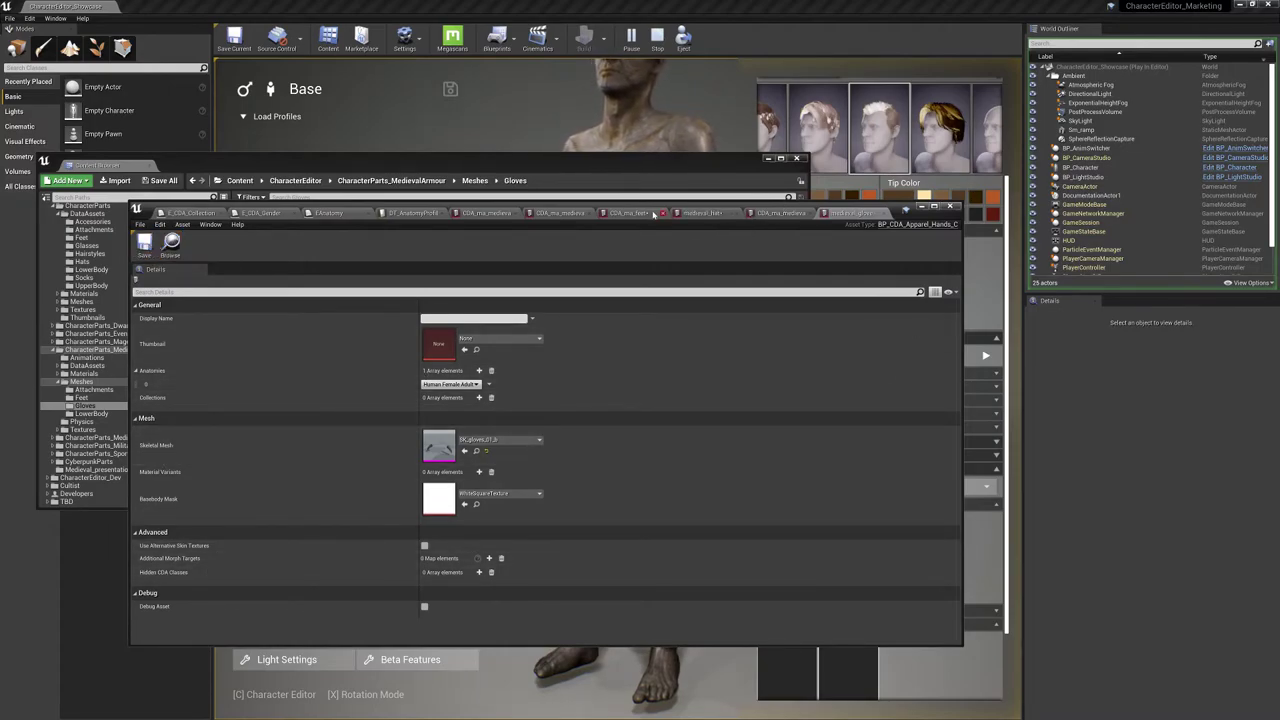
Reduce the chest asset's Additional Morph Targets to a single gloves_equipped entry with value 1.0 and save the asset
left_click(487, 213)
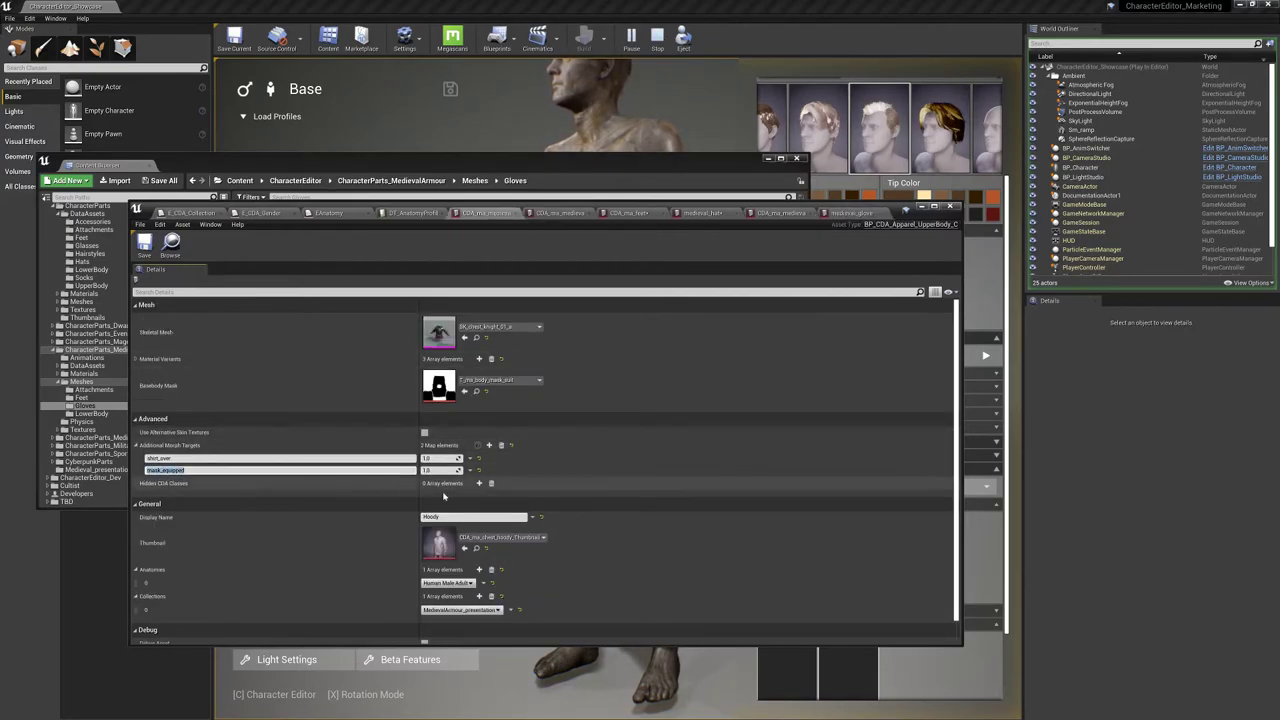
left_click(471, 471)
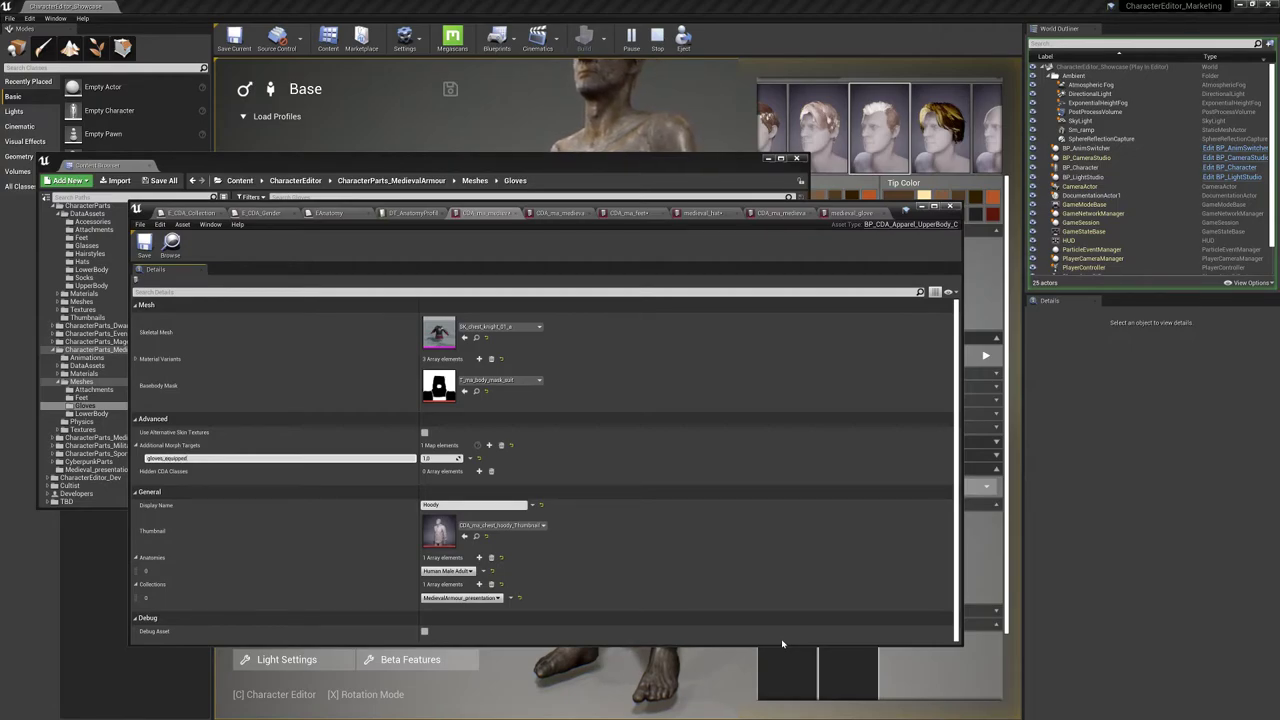
key("Tab")
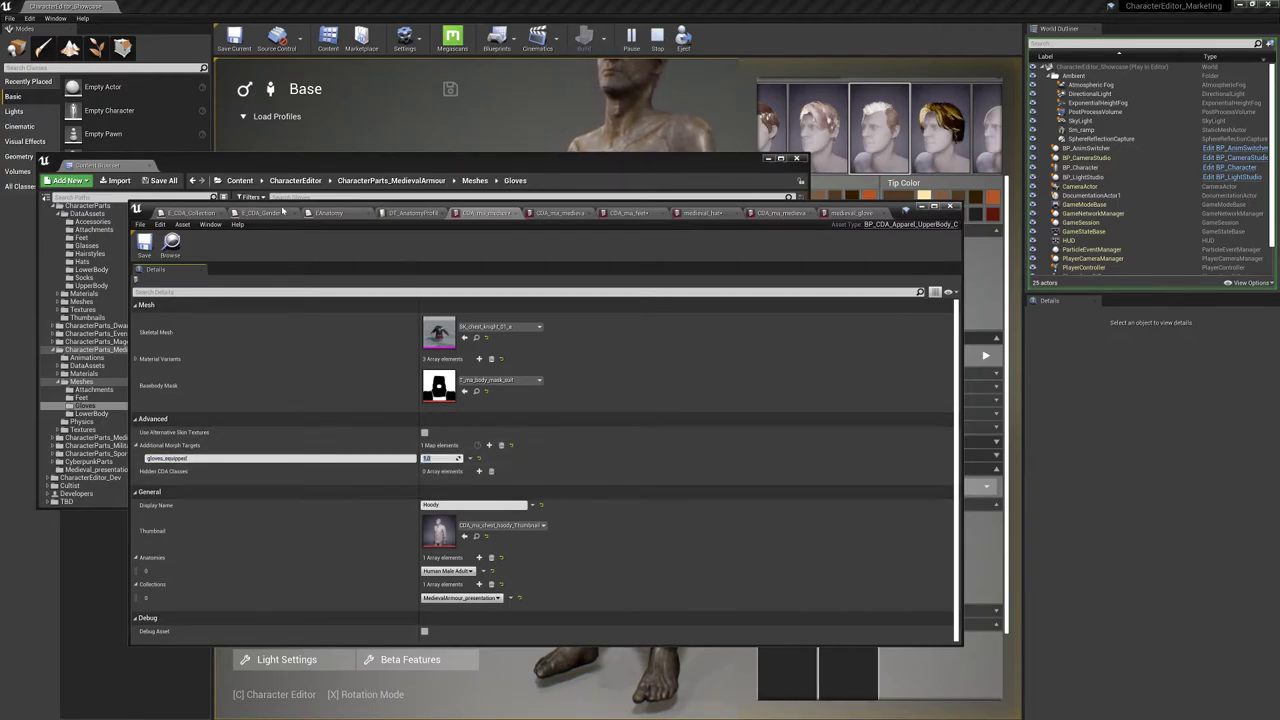
left_click(141, 246)
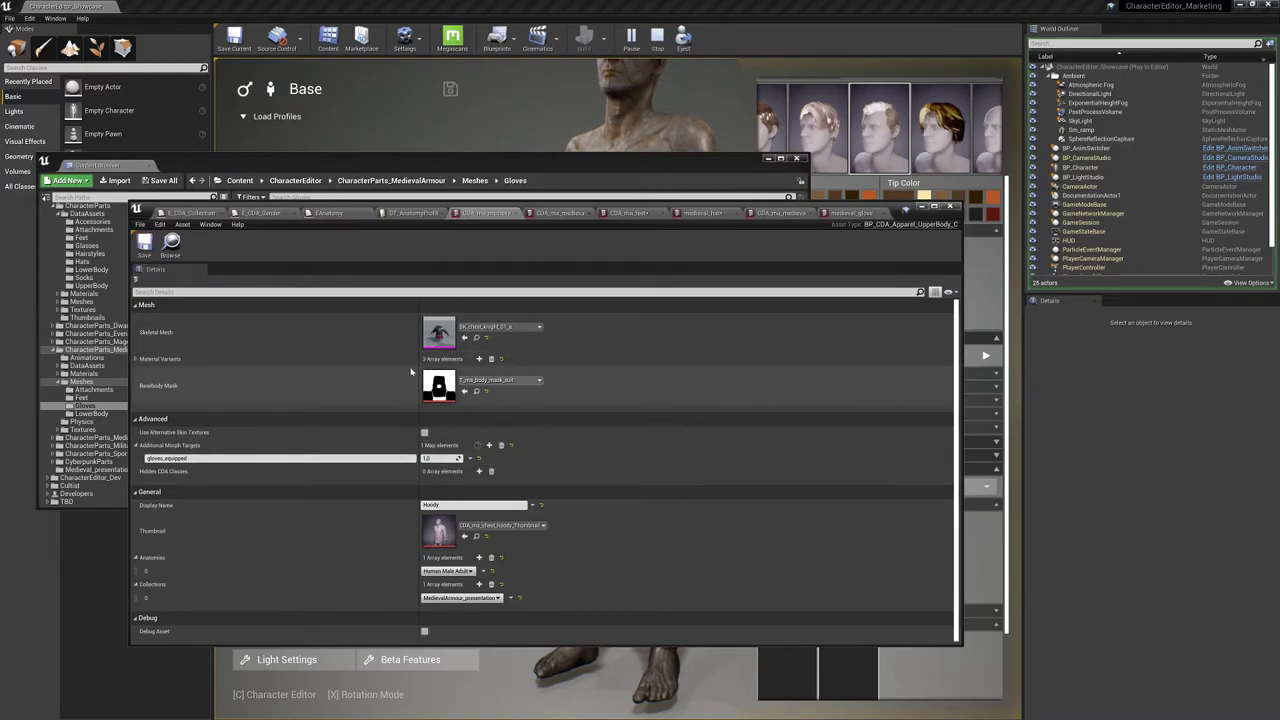
Open the SK_gloves_01_b and SK_chest_knight_01_a skeletal meshes to examine their morph targets
left_click(862, 213)
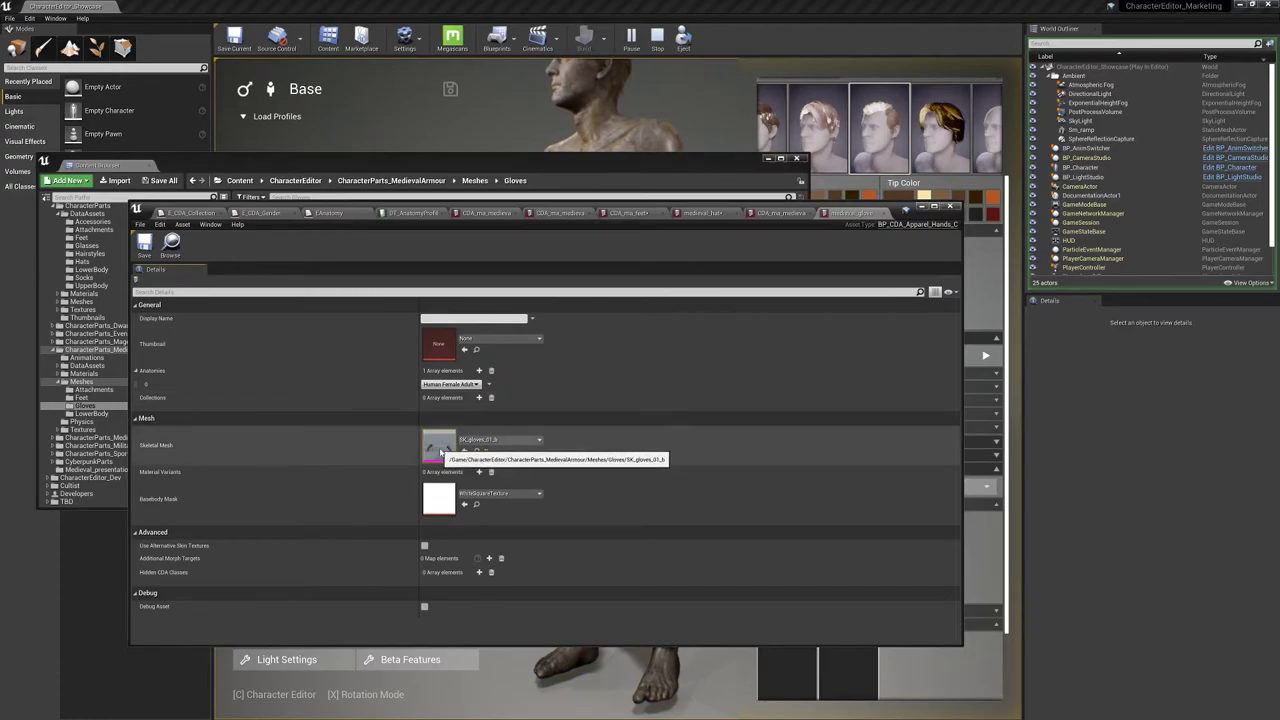
double_click(438, 446)
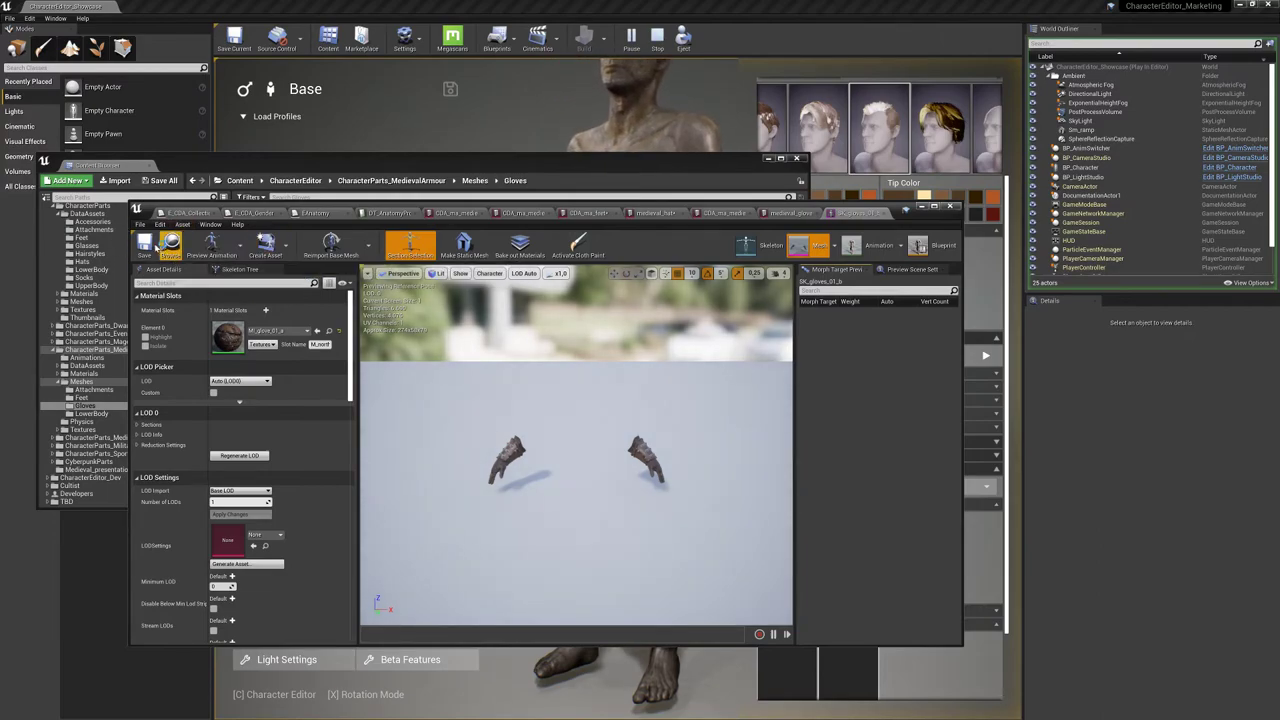
left_click(170, 245)
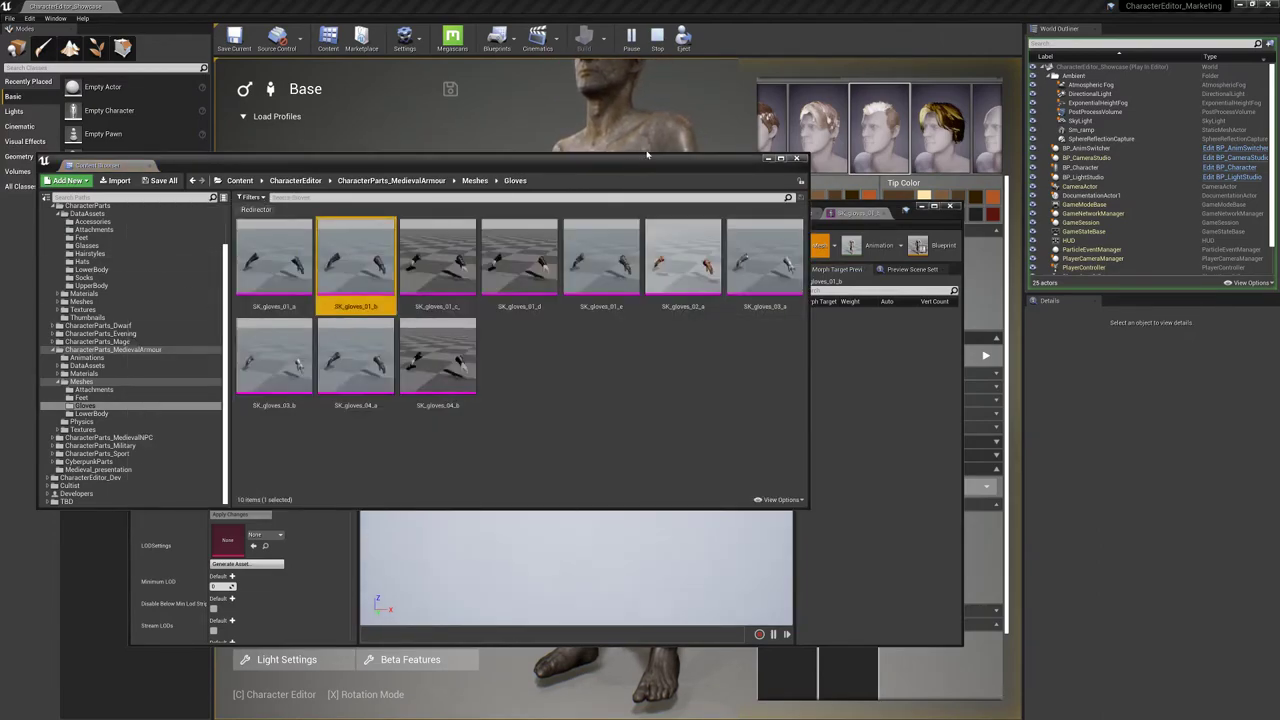
left_click_drag(647, 155, 675, 325)
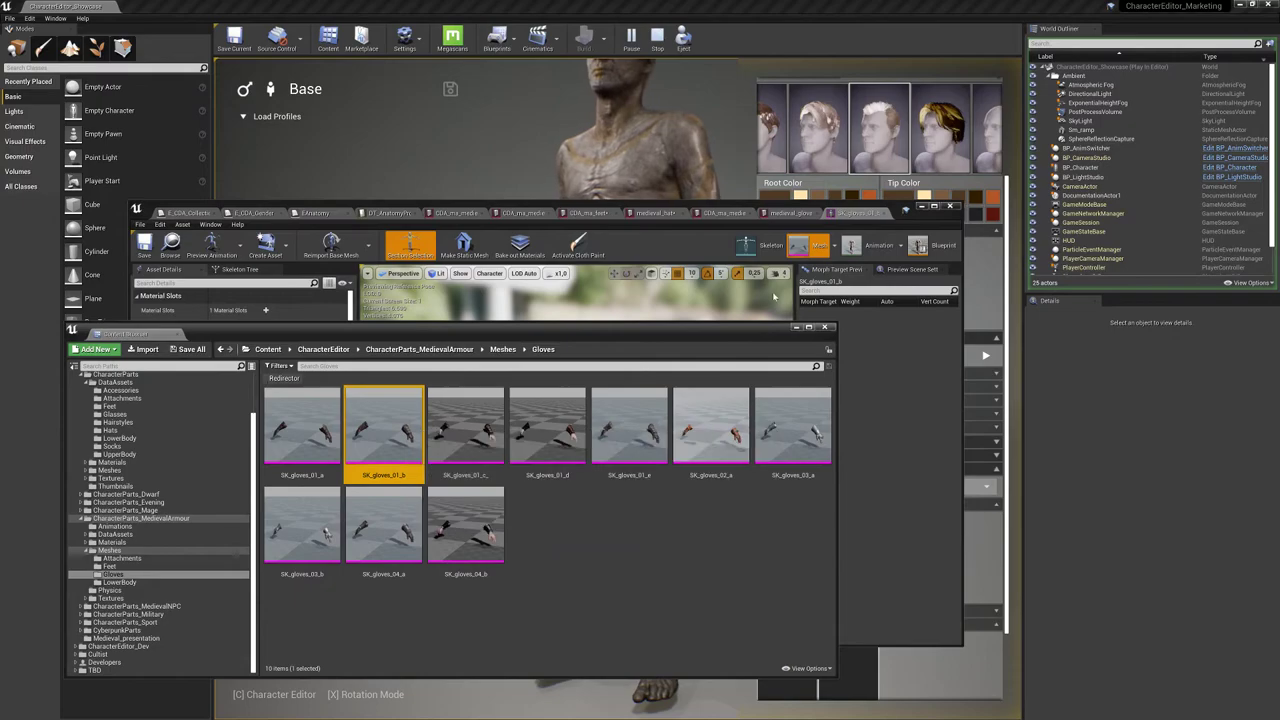
left_click(782, 215)
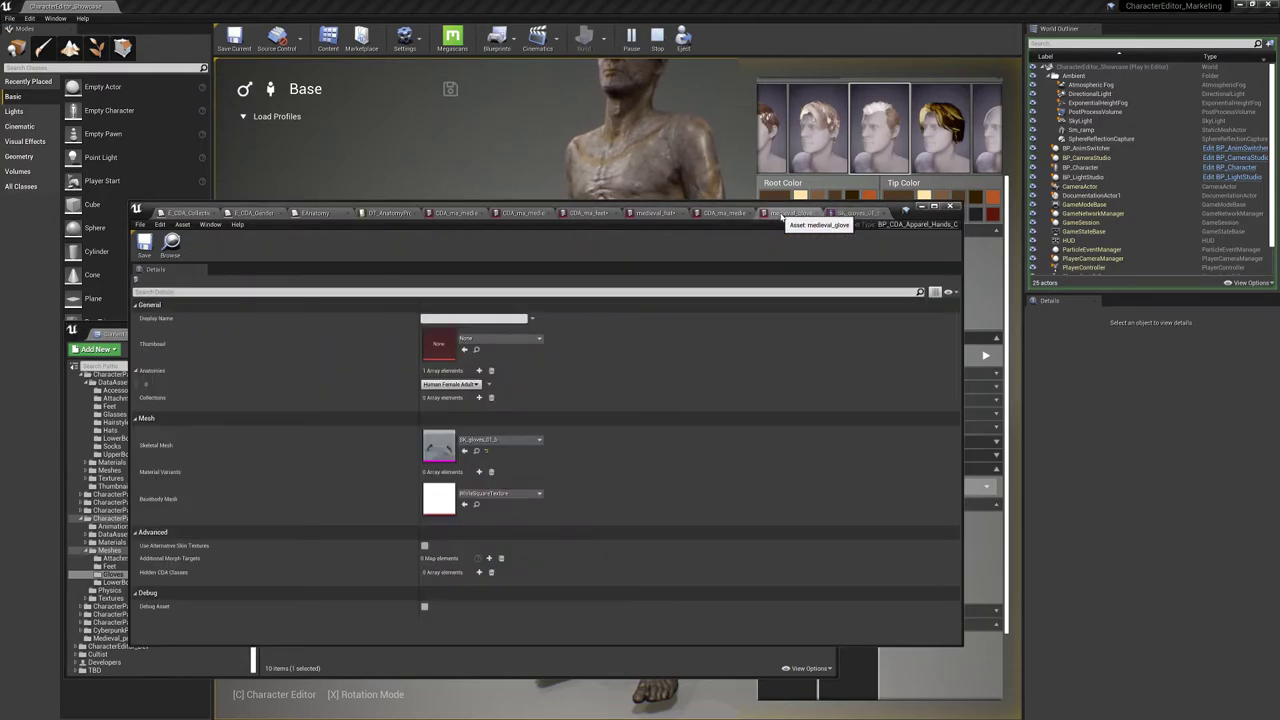
left_click(508, 214)
left_click(461, 214)
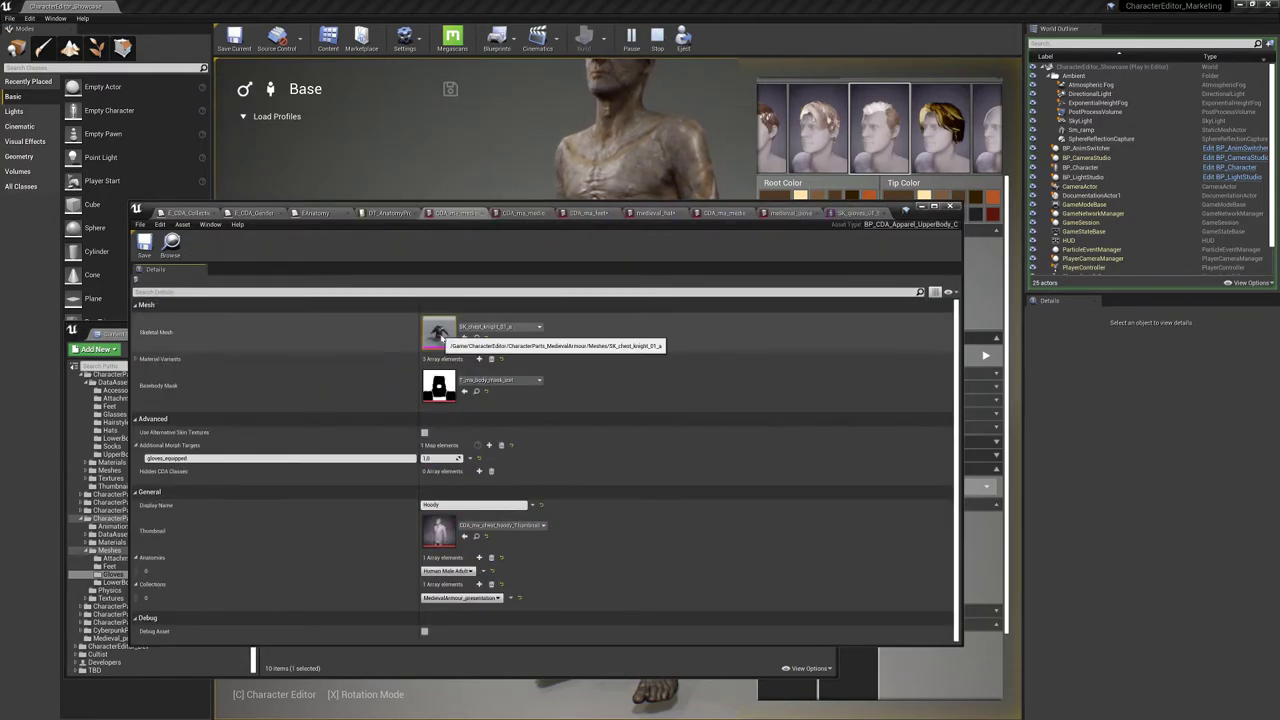
double_click(440, 333)
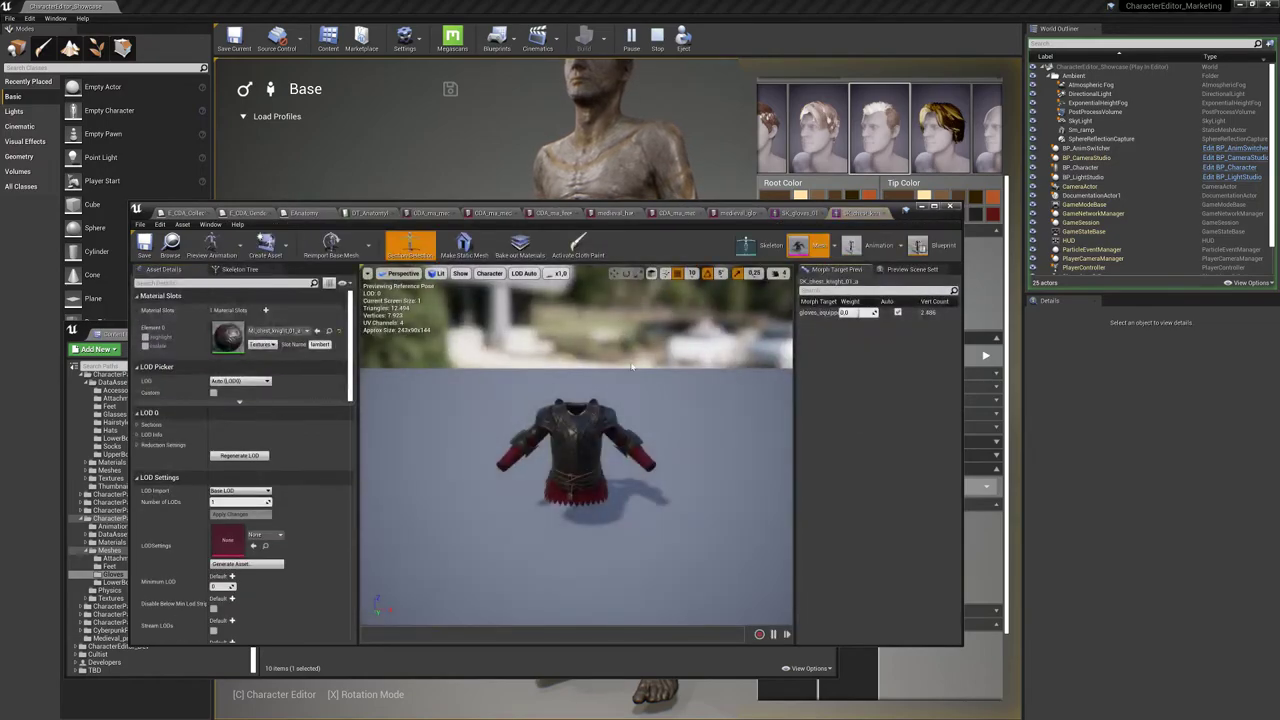
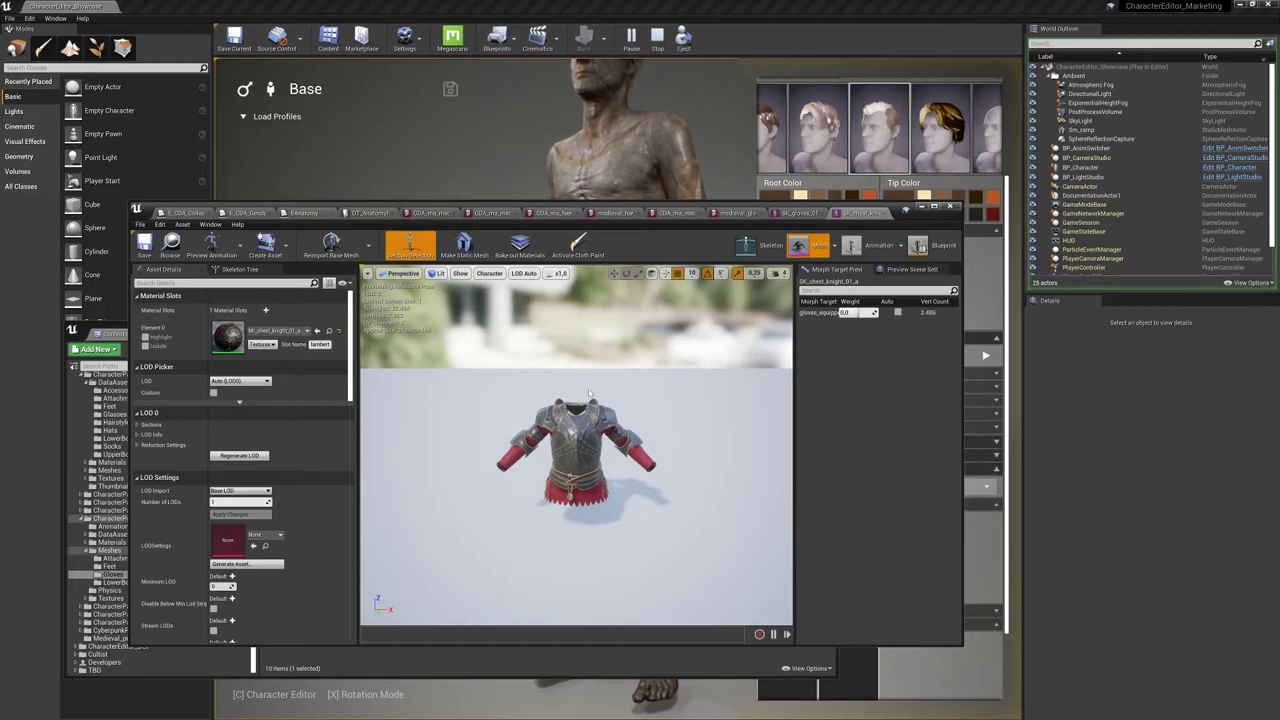
Move the asset editor window down to uncover the character preview and bring up the medieval_glove asset
left_click_drag(652, 210, 619, 292)
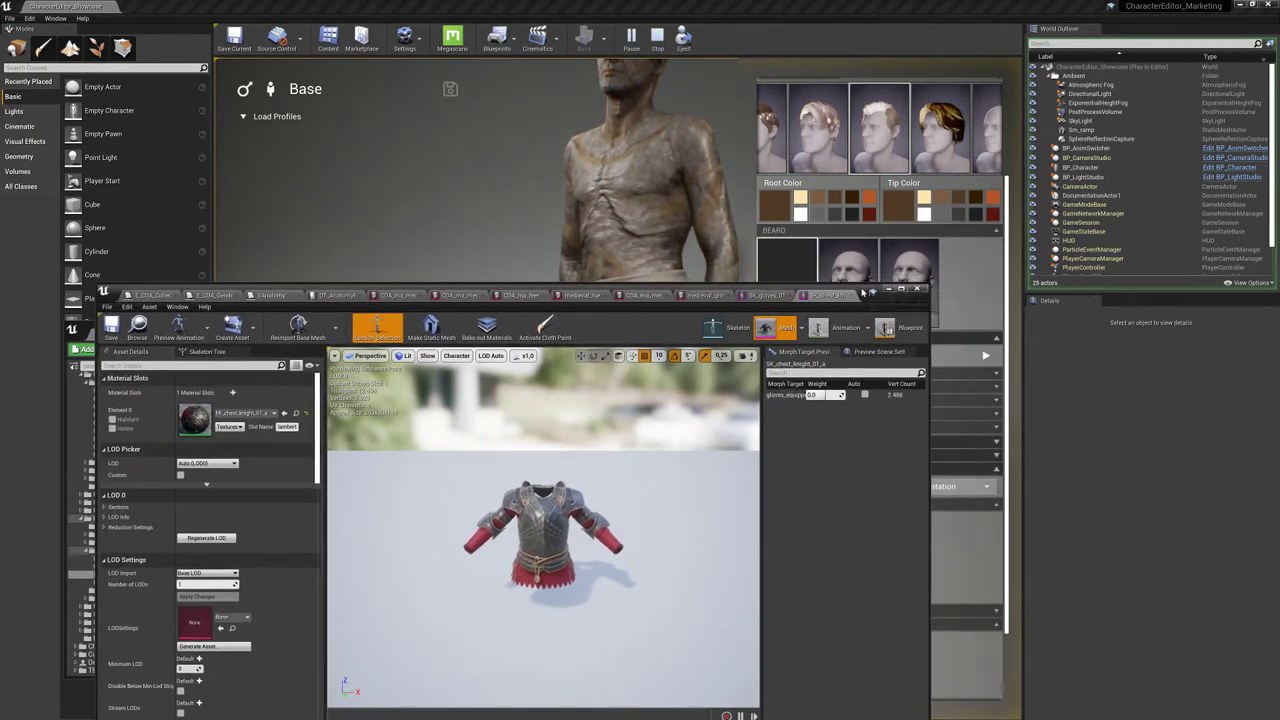
left_click_drag(862, 293, 824, 473)
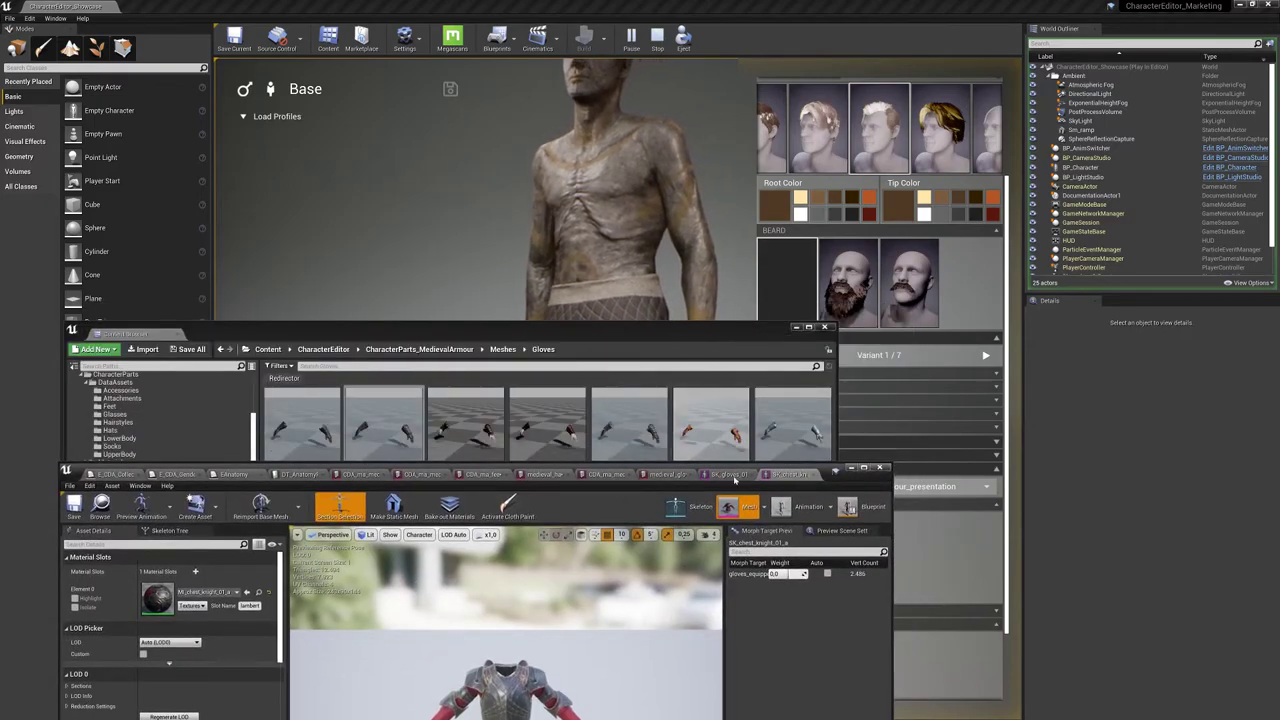
left_click(662, 474)
left_click_drag(826, 470, 832, 320)
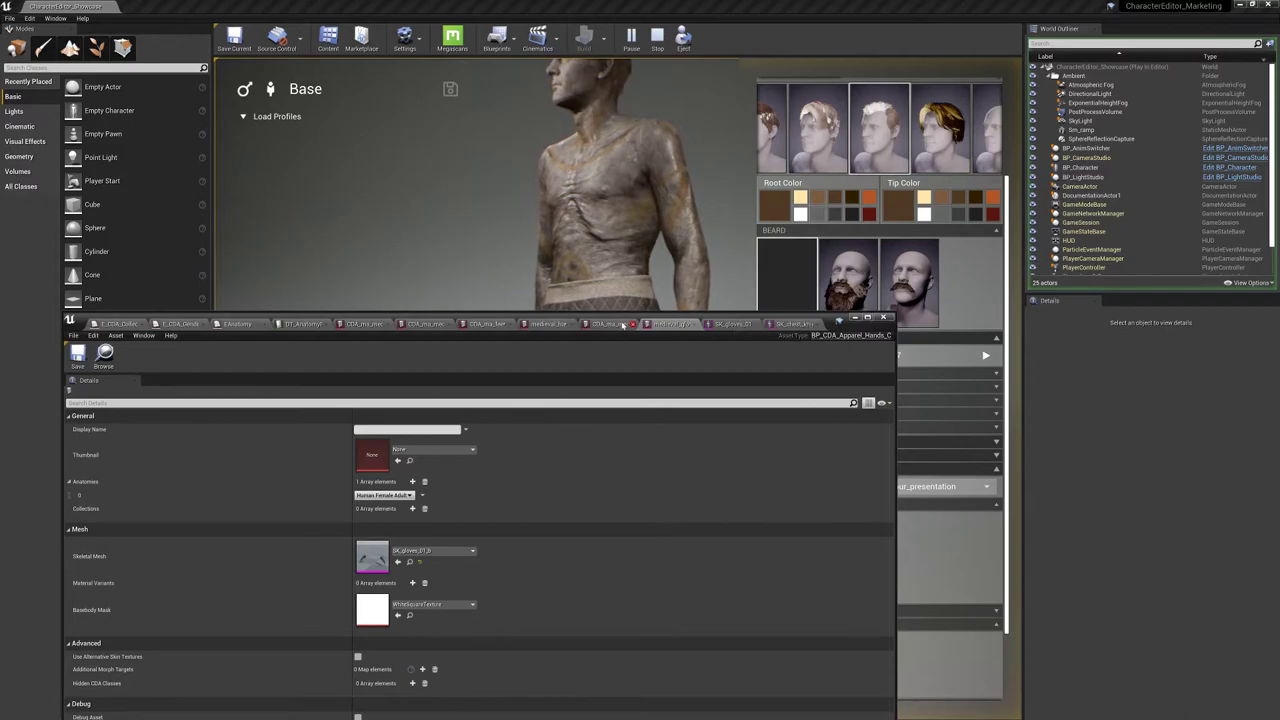
left_click(620, 324)
left_click(671, 326)
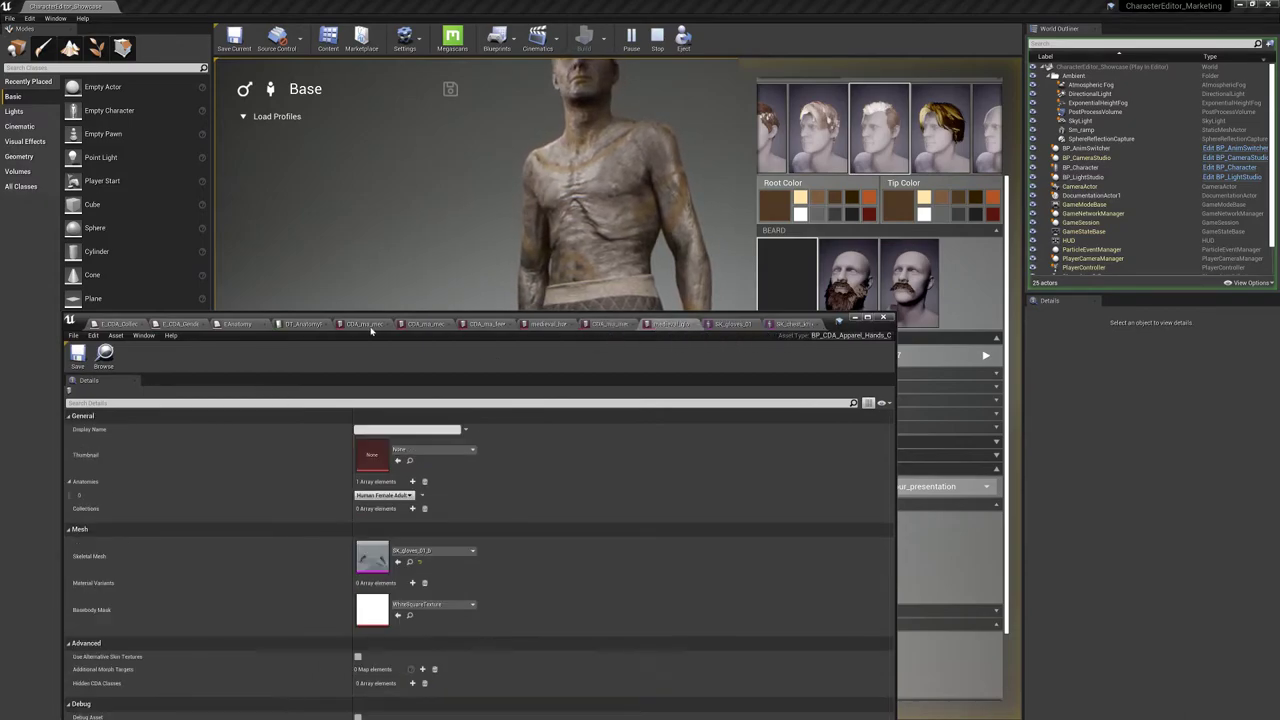
Open the medieval_hat asset and find SK_helmet_crusader_02_a in the CharacterParts_MedievalArmour Meshes folder
left_click(108, 357)
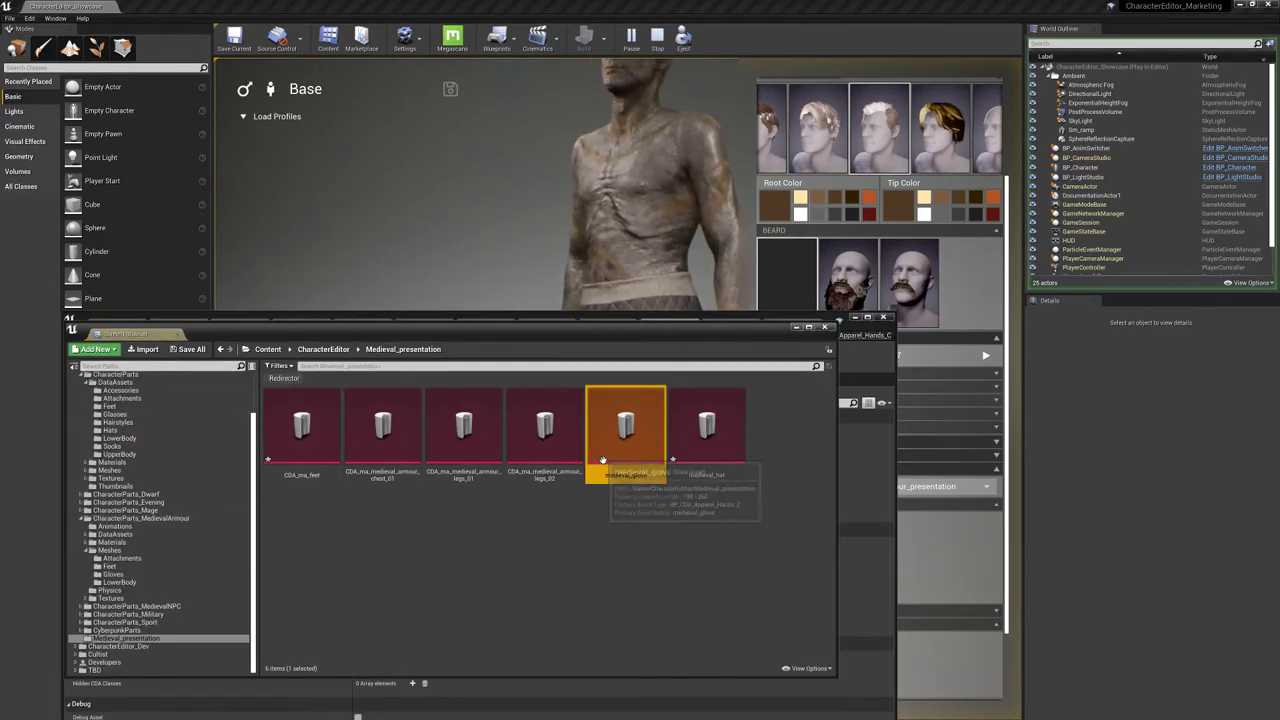
double_click(713, 437)
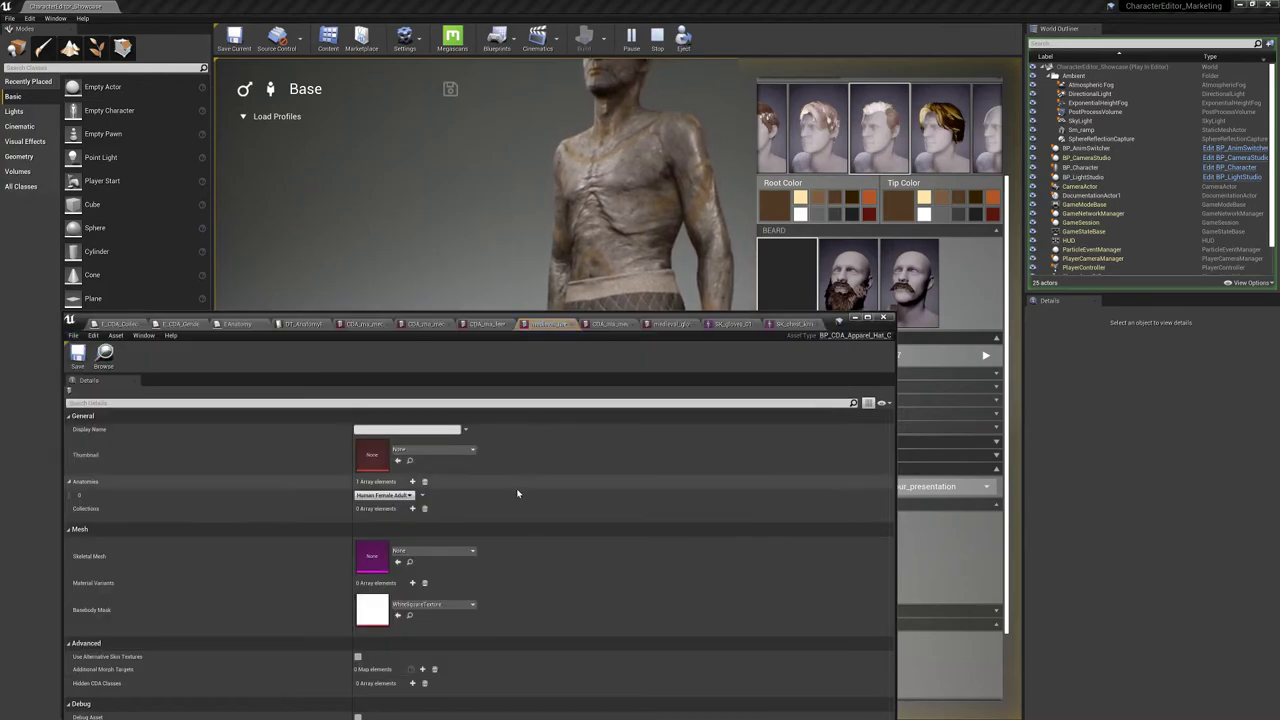
left_click(791, 324)
left_click(104, 356)
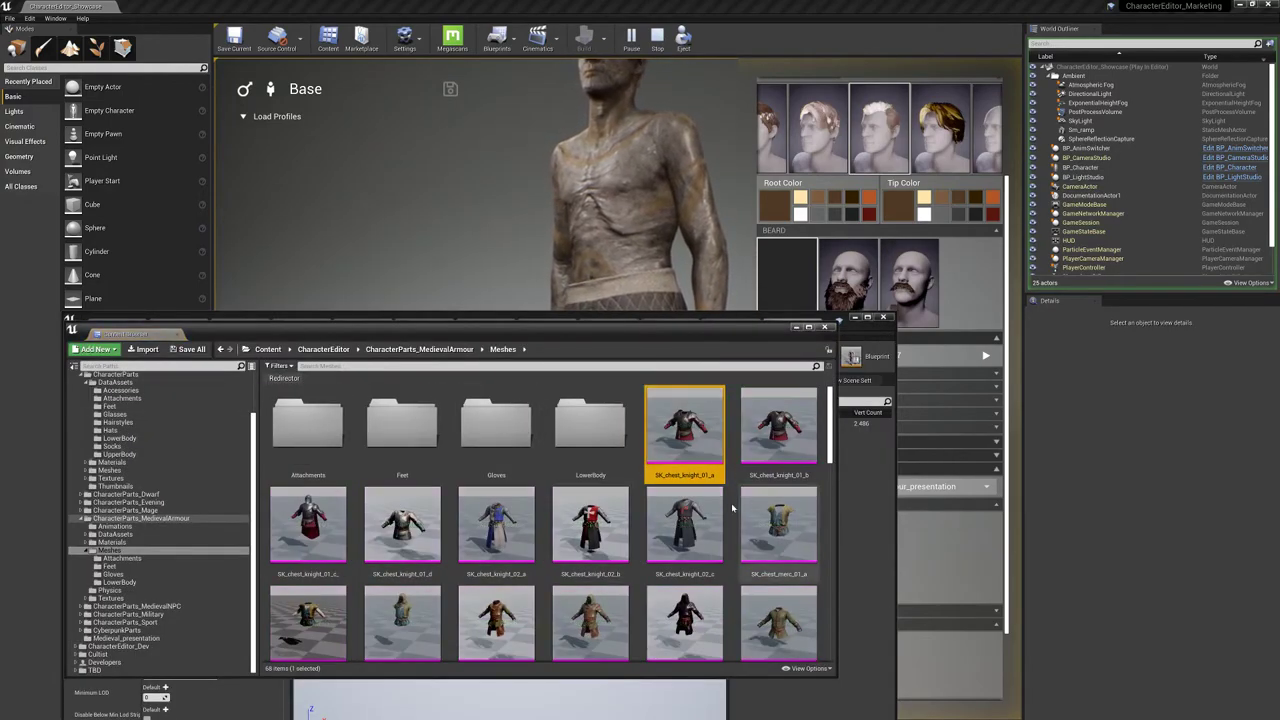
scroll(565, 535, "down", 5)
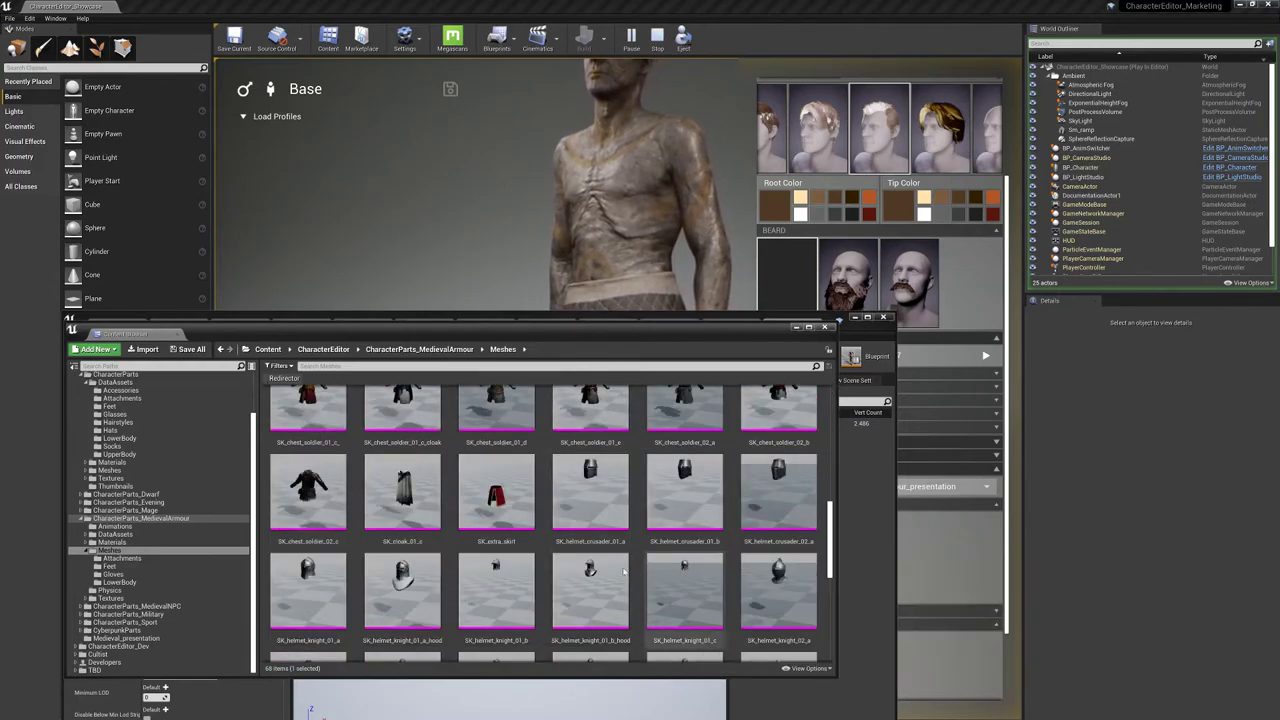
left_click(699, 500)
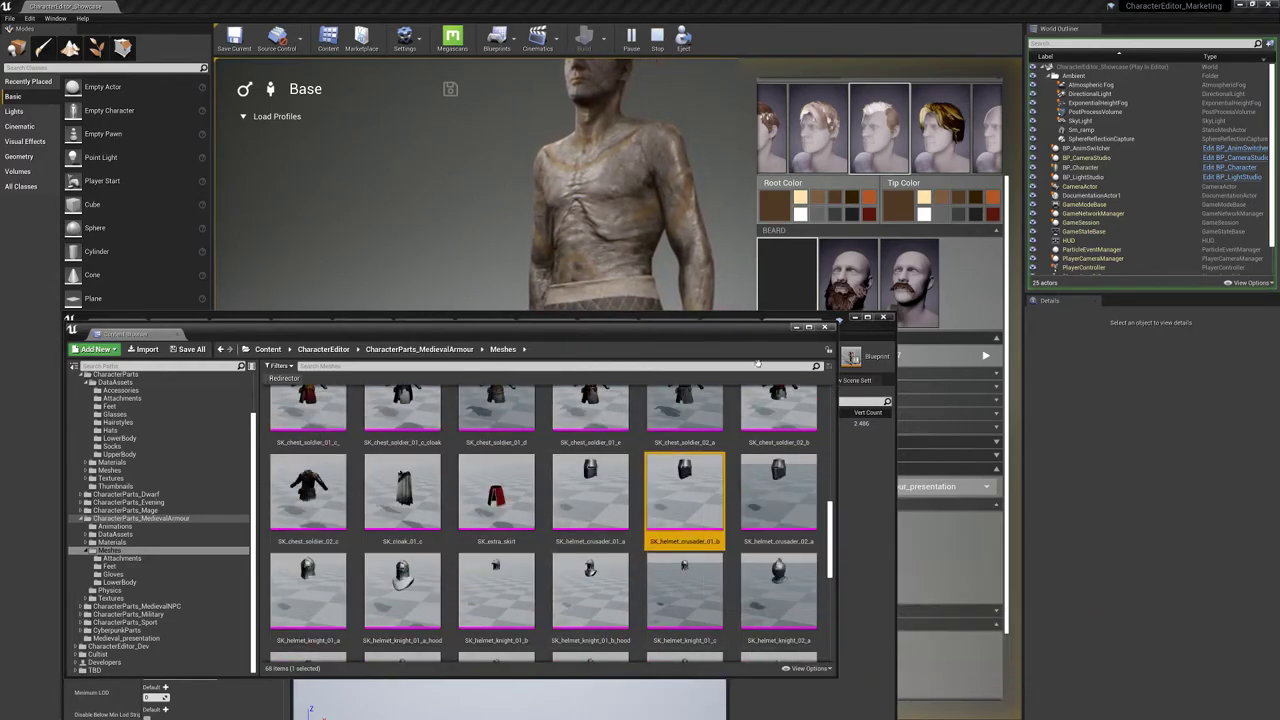
left_click(762, 472)
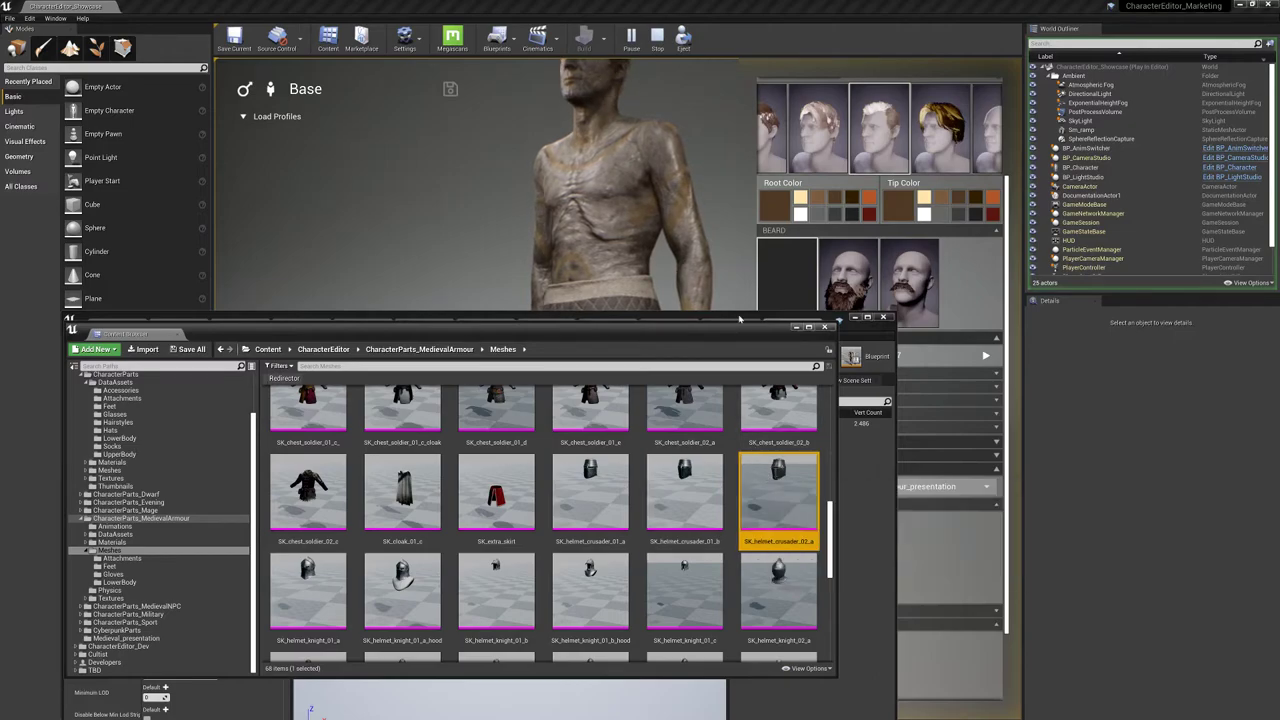
Assign SK_helmet_crusader_02_a as the Skeletal Mesh of medieval_hat and save the asset
left_click_drag(728, 328, 654, 626)
left_click(672, 324)
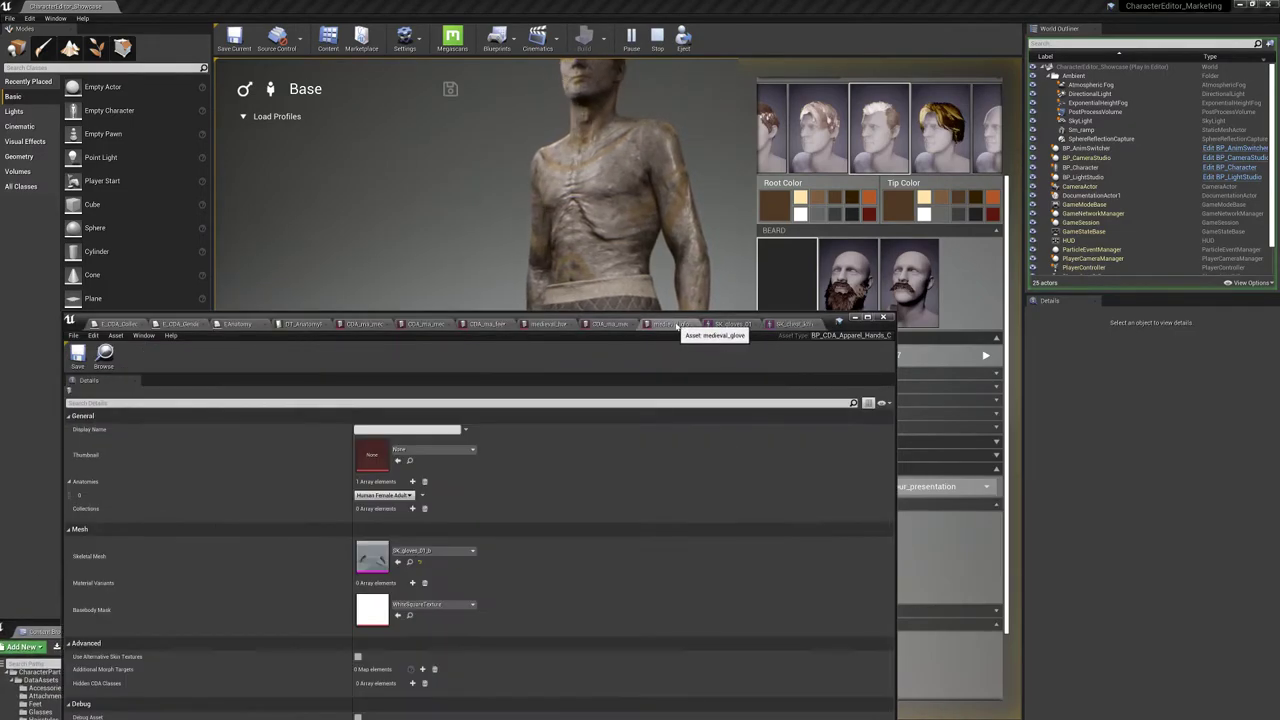
left_click(610, 325)
left_click(546, 324)
left_click(397, 561)
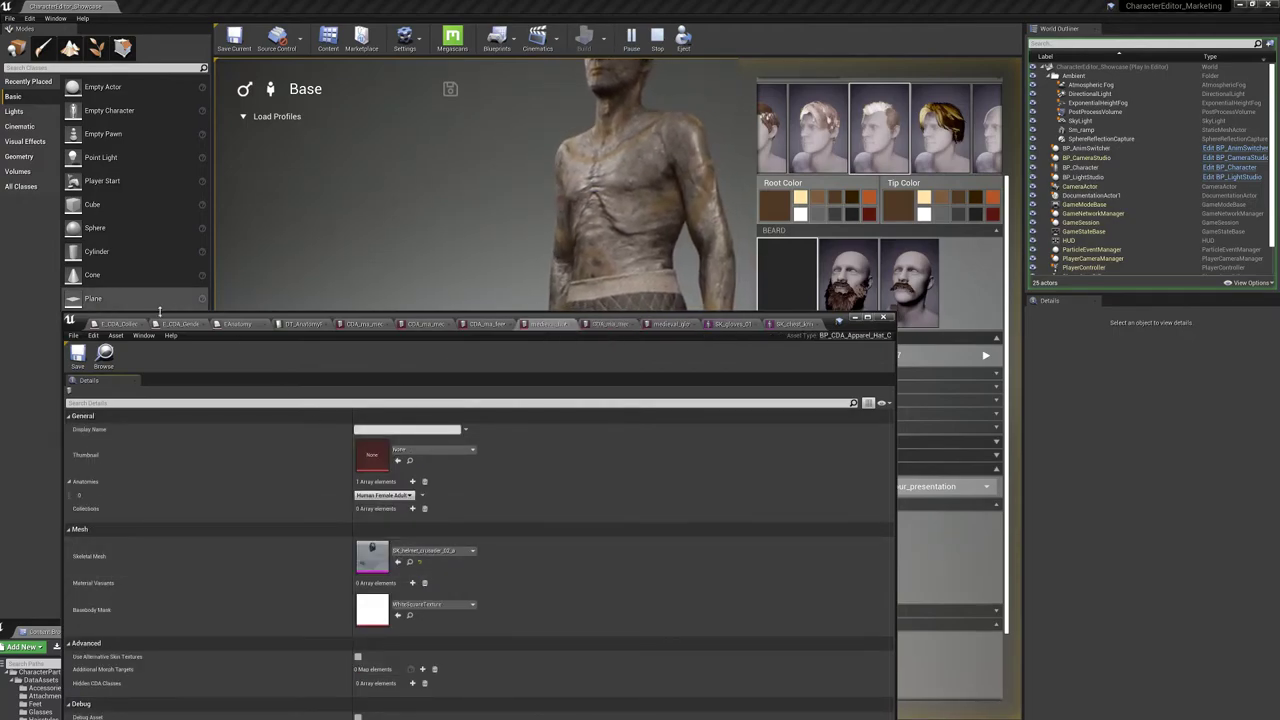
left_click(89, 365)
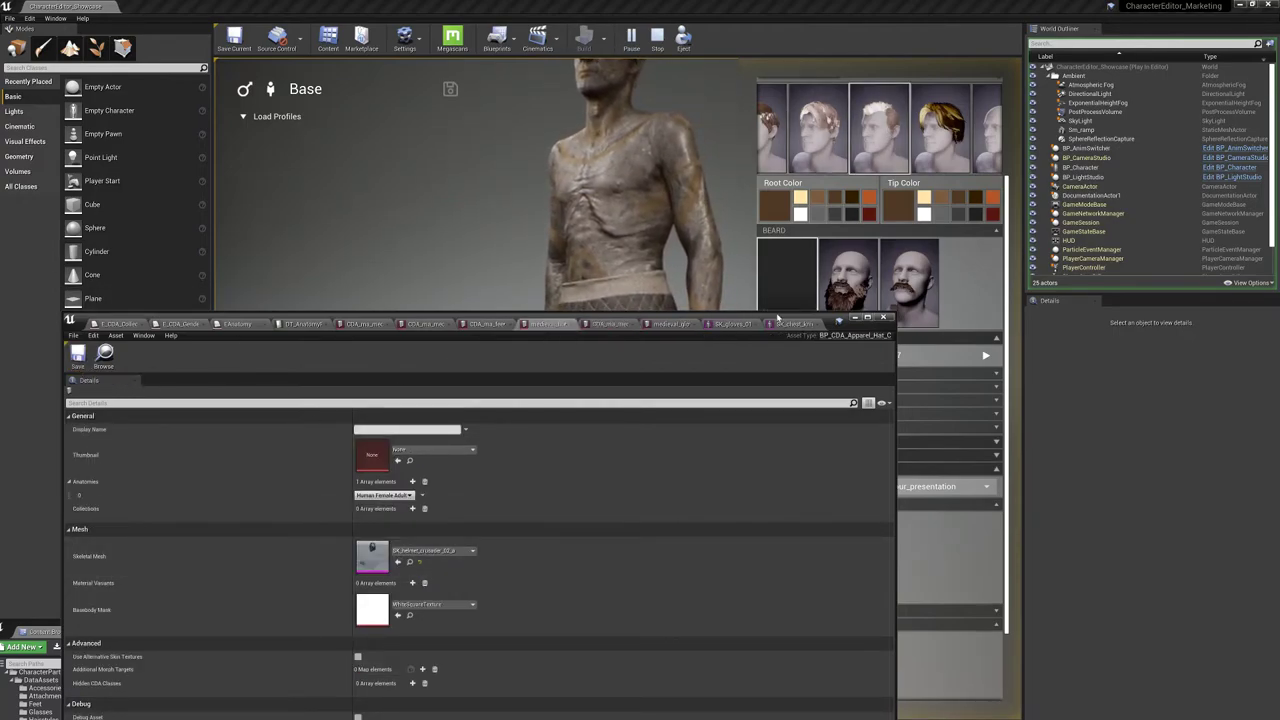
Uncover the character preview and set the character's skin to variant 4
left_click_drag(780, 318, 591, 523)
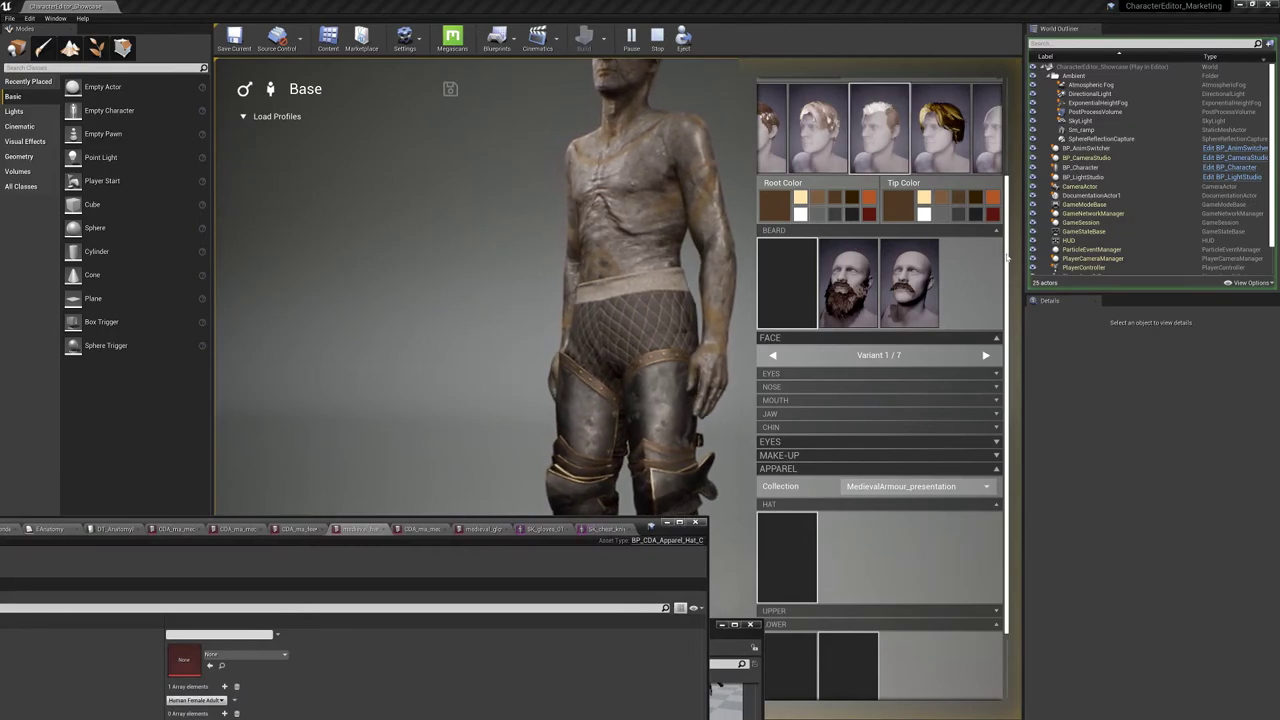
left_click_drag(1007, 252, 1008, 150)
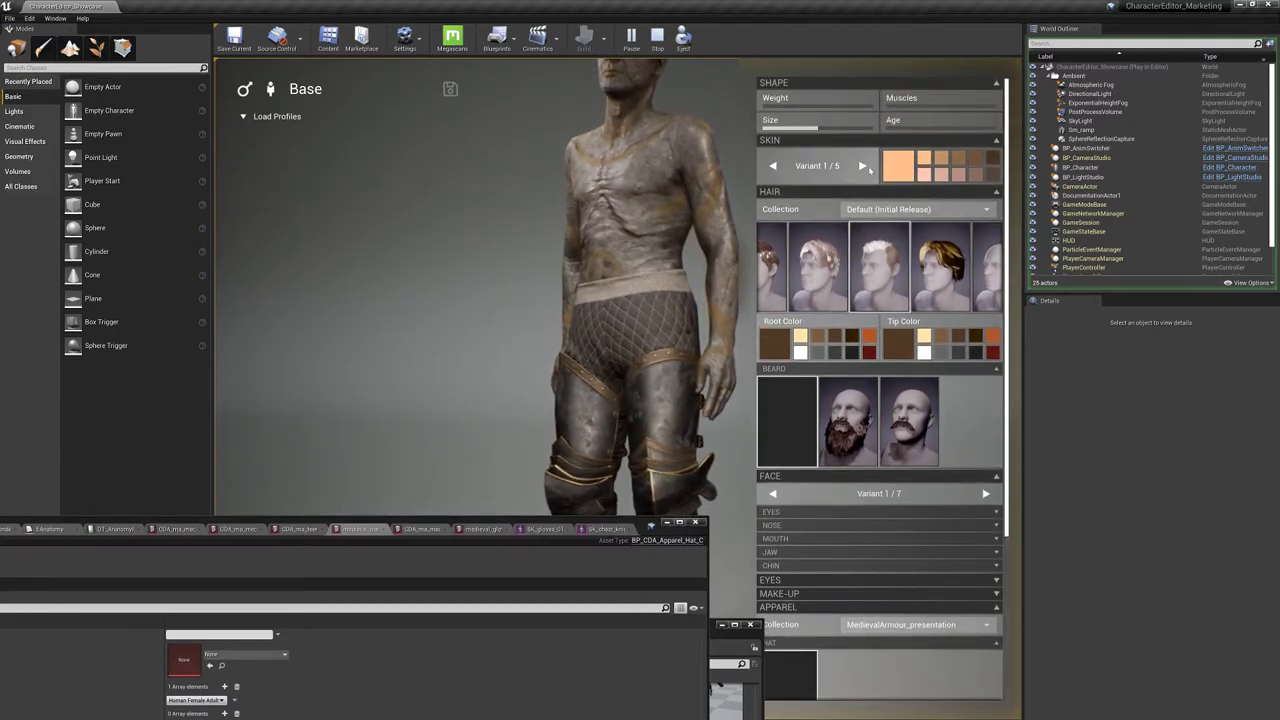
left_click(862, 166)
left_click(862, 166)
left_click(862, 166)
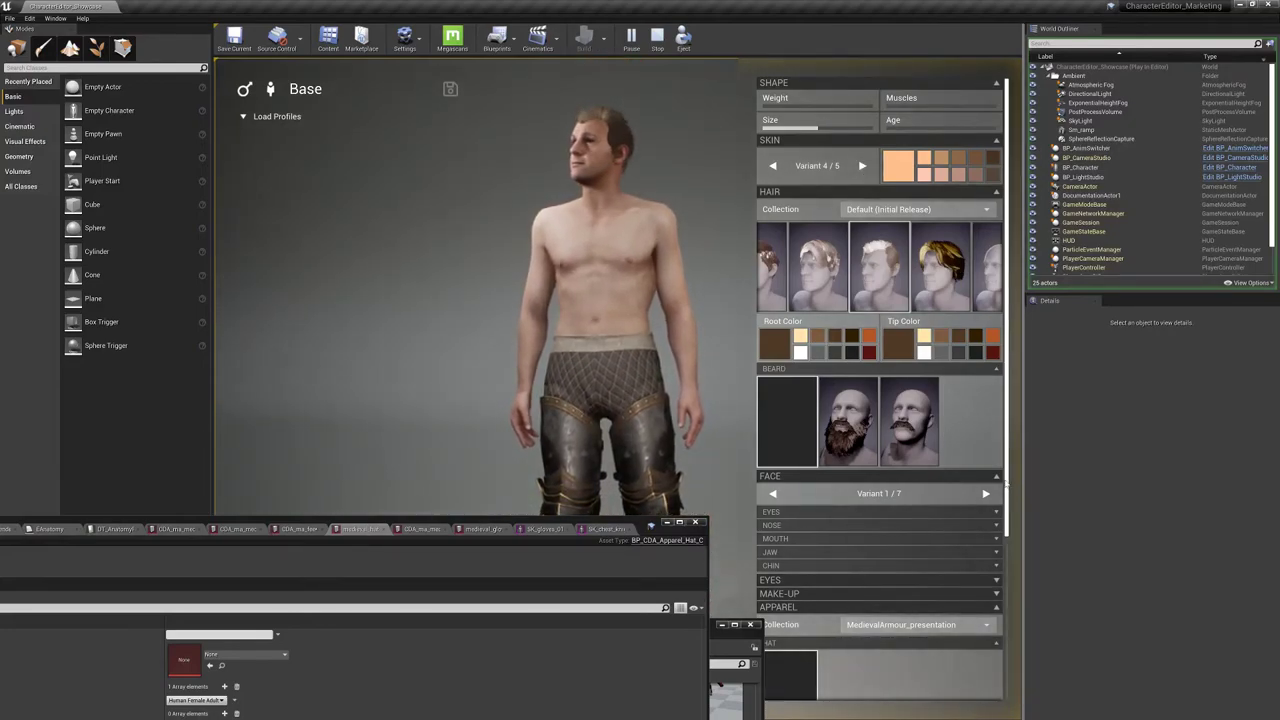
Check which items the MedievalArmour_presentation collection offers in the apparel Hat and Hands categories
scroll(917, 443, "down", 2)
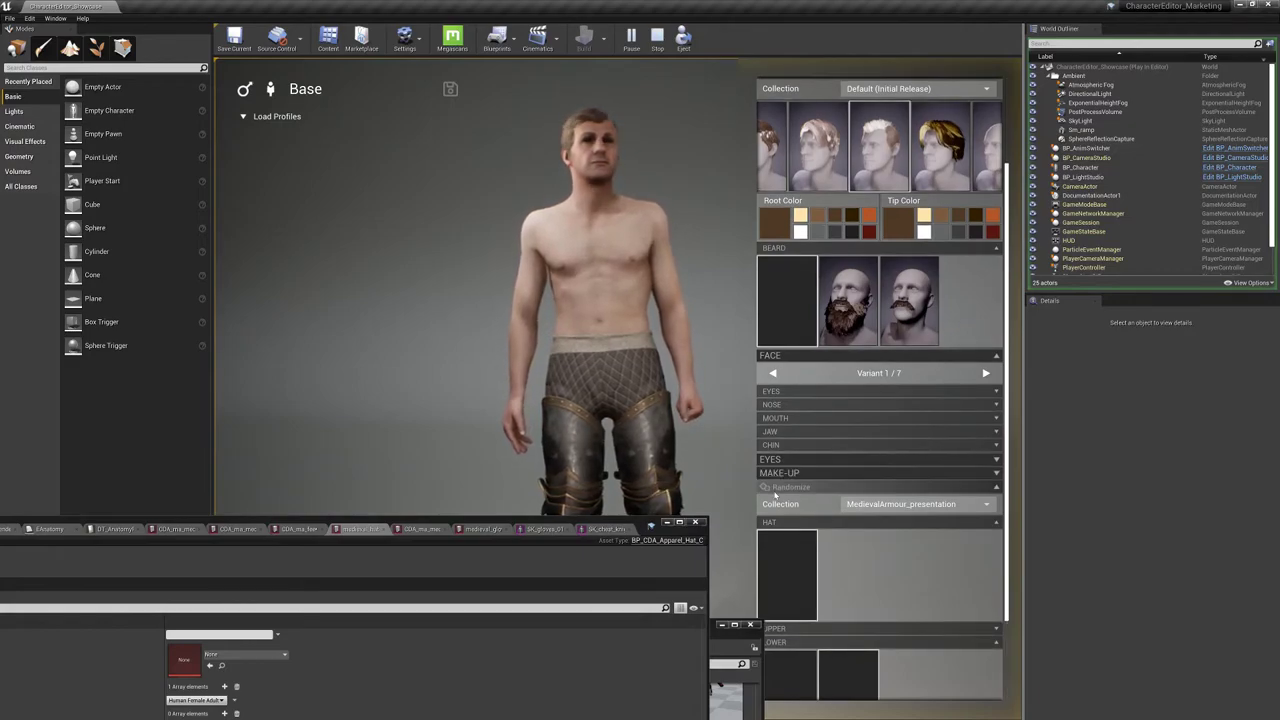
scroll(1008, 474, "down", 2)
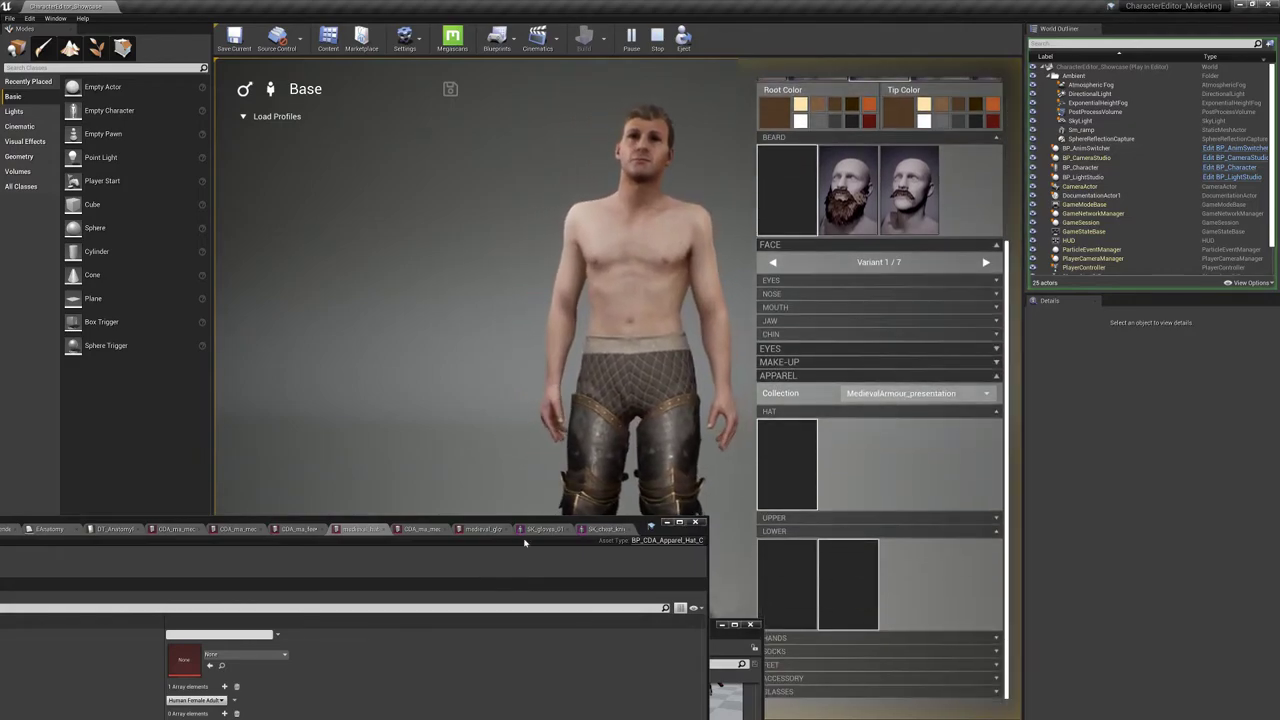
left_click_drag(505, 527, 503, 347)
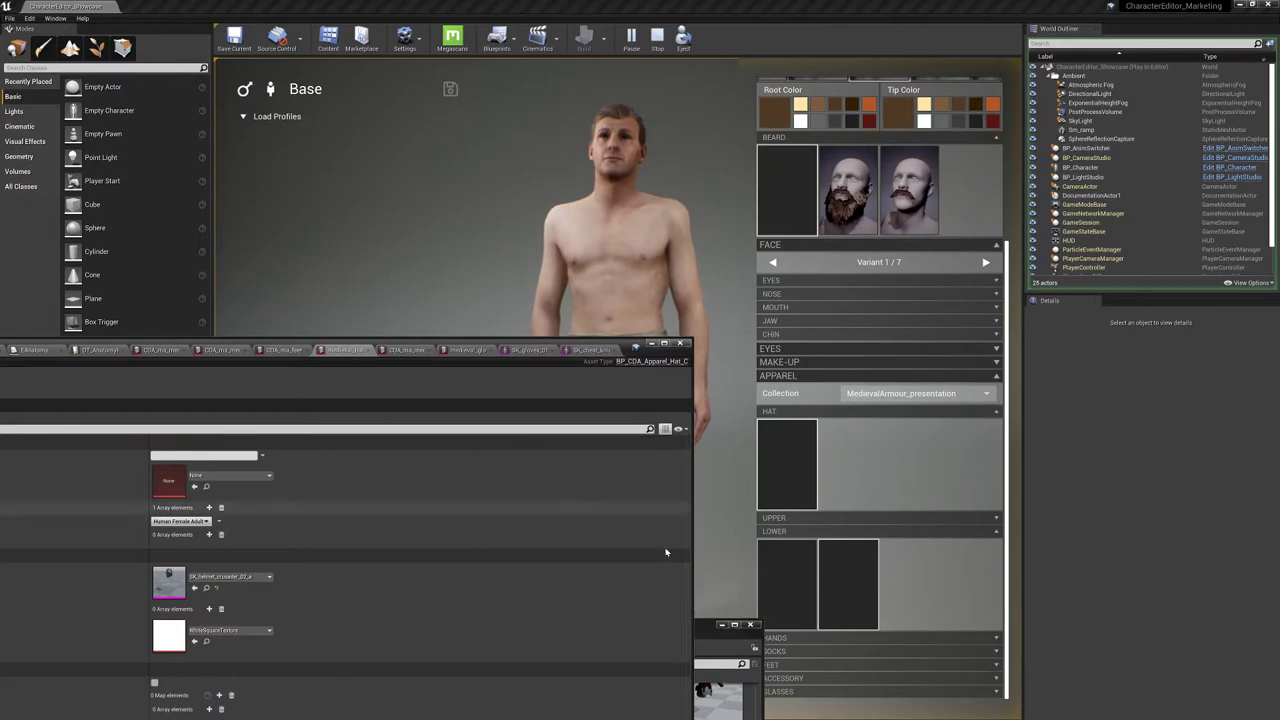
left_click(934, 638)
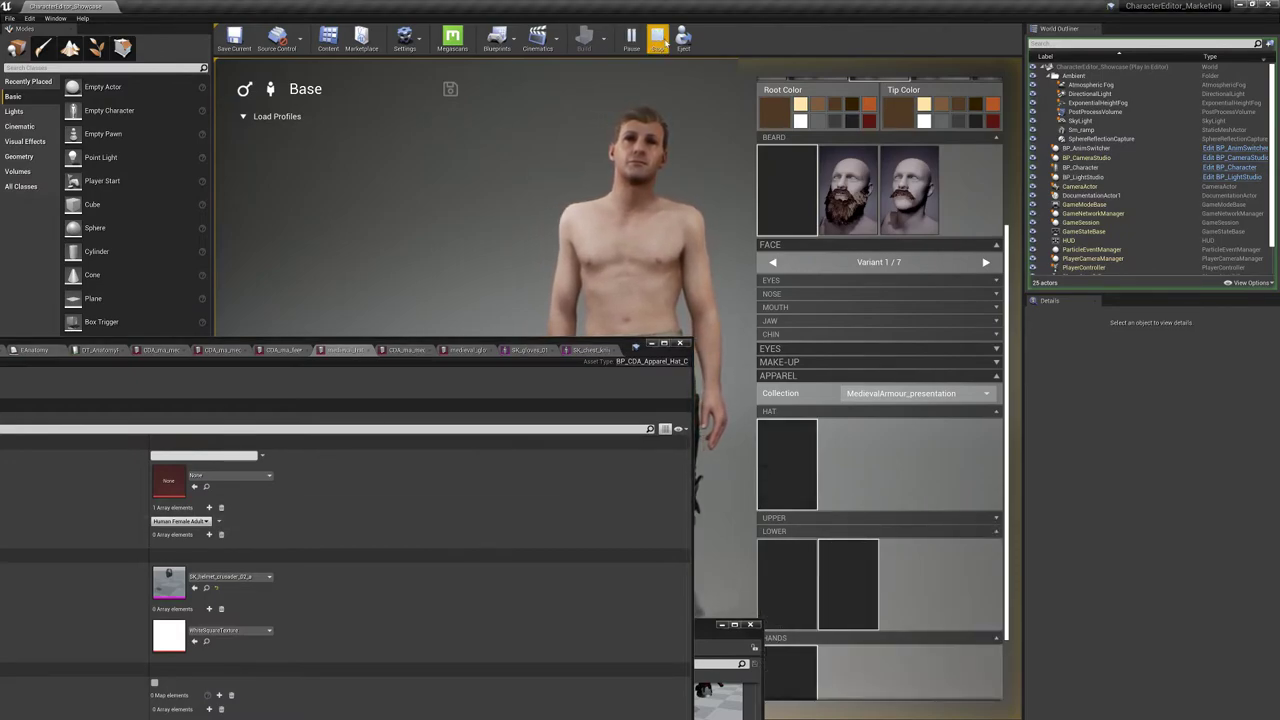
Restart the preview with a male character and the MedievalArmour_presentation apparel collection
left_click(664, 40)
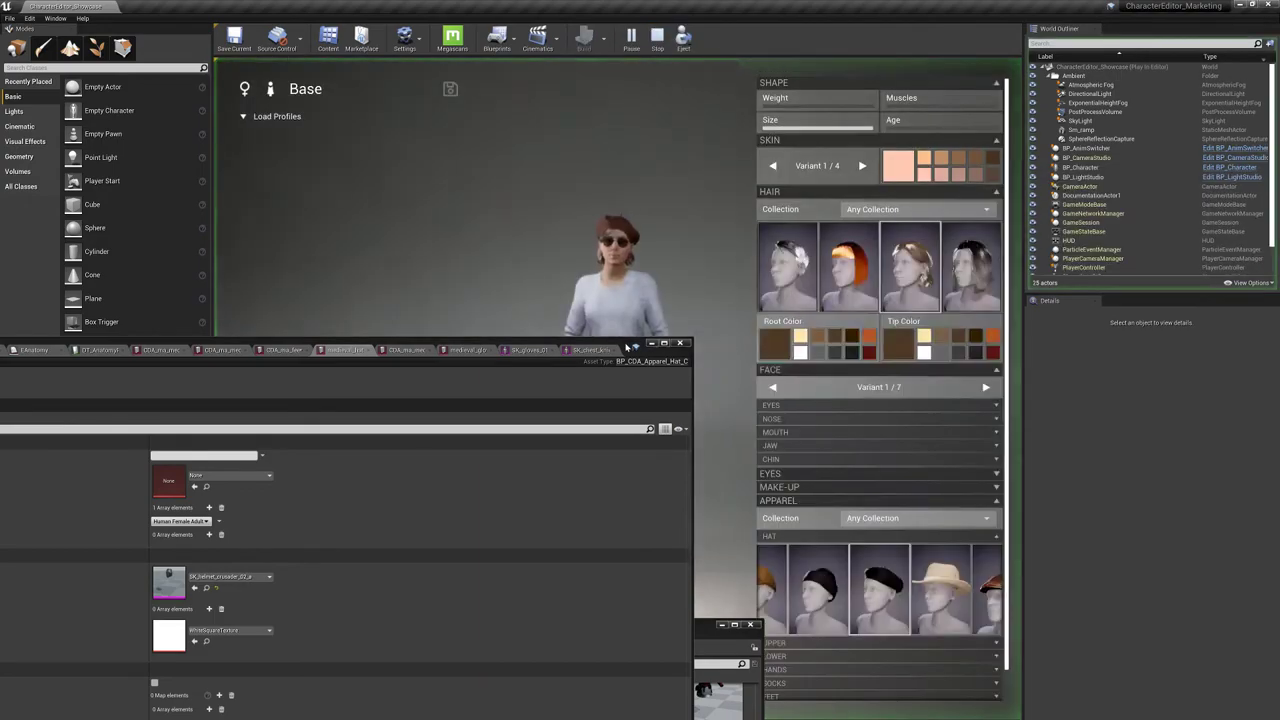
left_click_drag(635, 346, 560, 340)
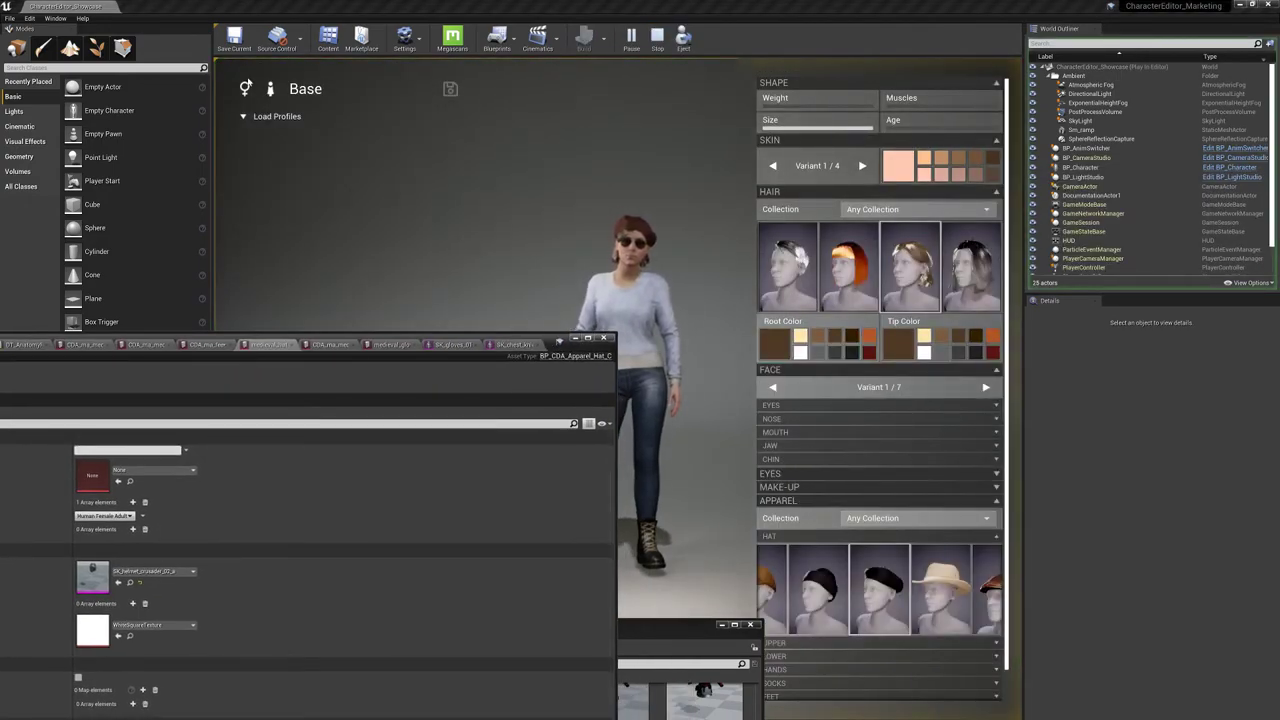
left_click(244, 88)
left_click(910, 625)
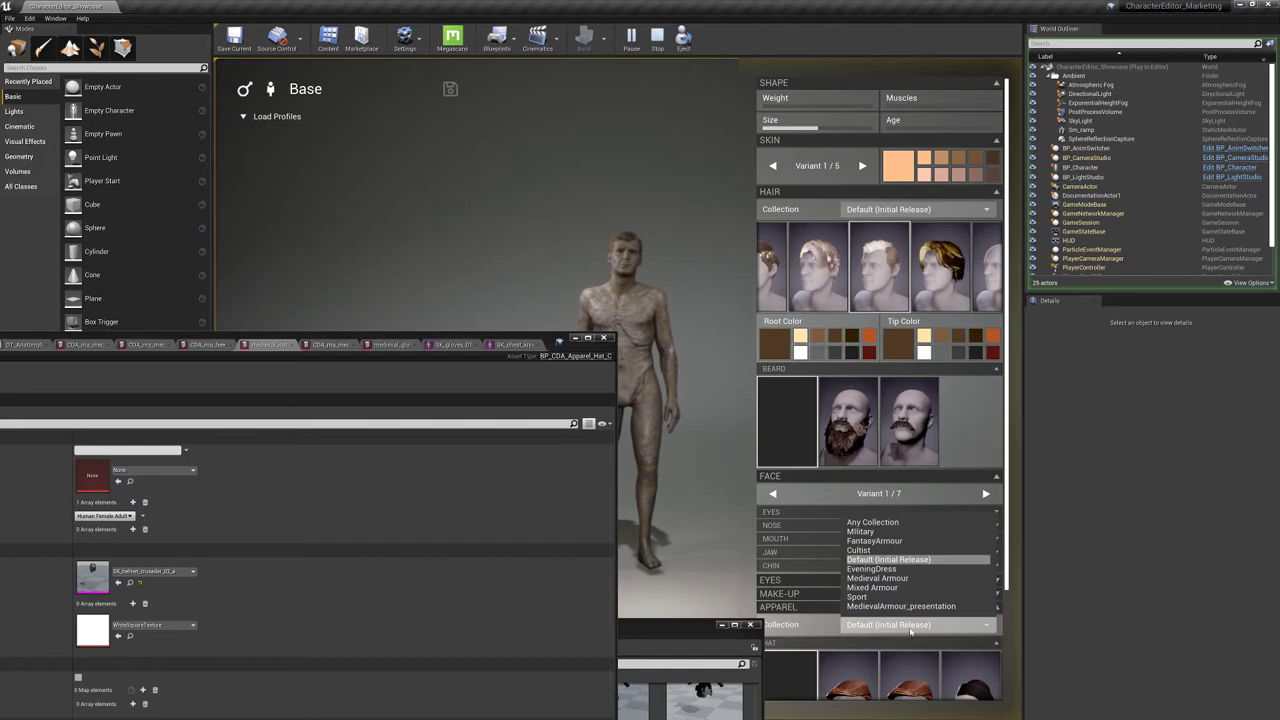
left_click(905, 606)
Randomize the character's apparel repeatedly until he wears the chest armour
scroll(1007, 568, "down", 1)
scroll(1007, 568, "down", 3)
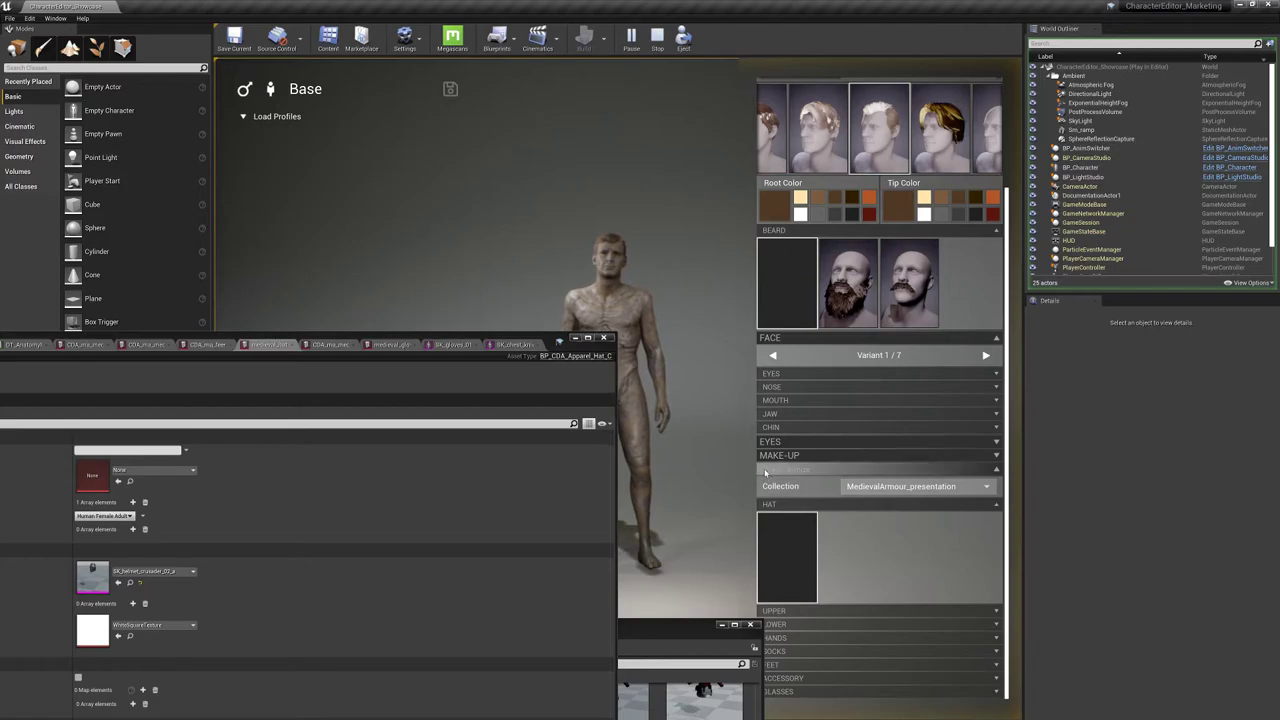
left_click(766, 470)
left_click(766, 470)
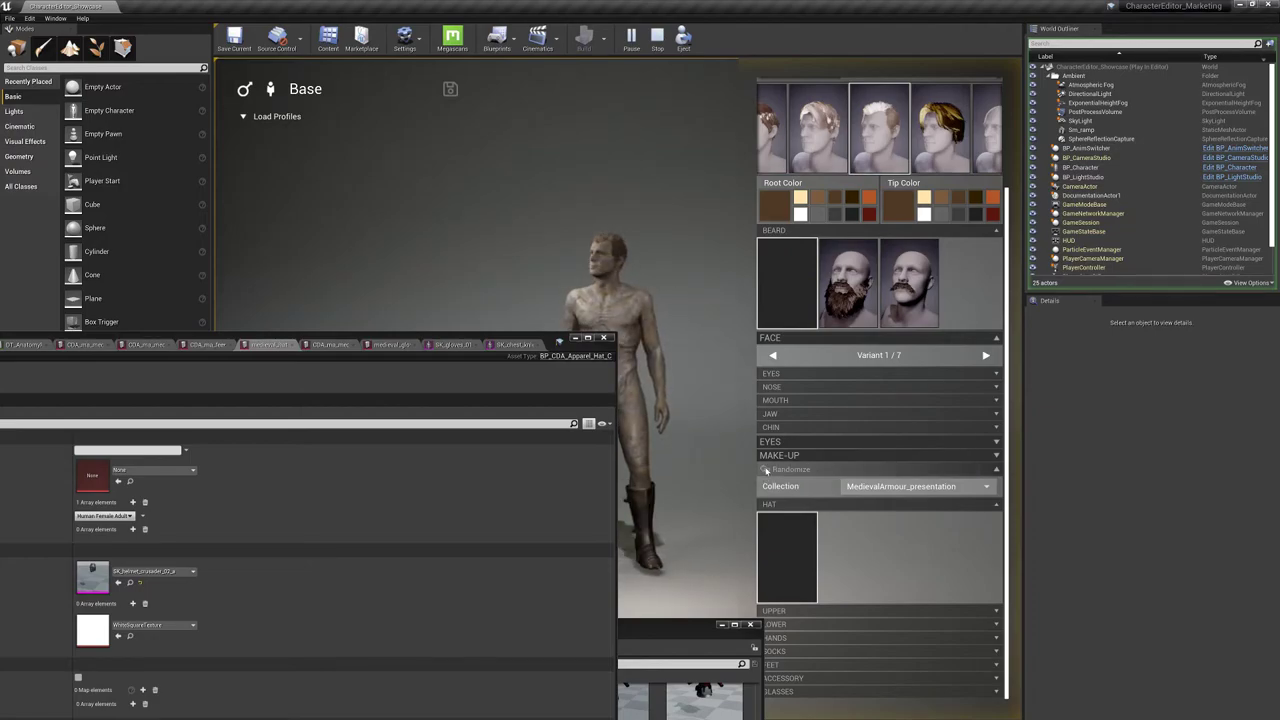
left_click(766, 470)
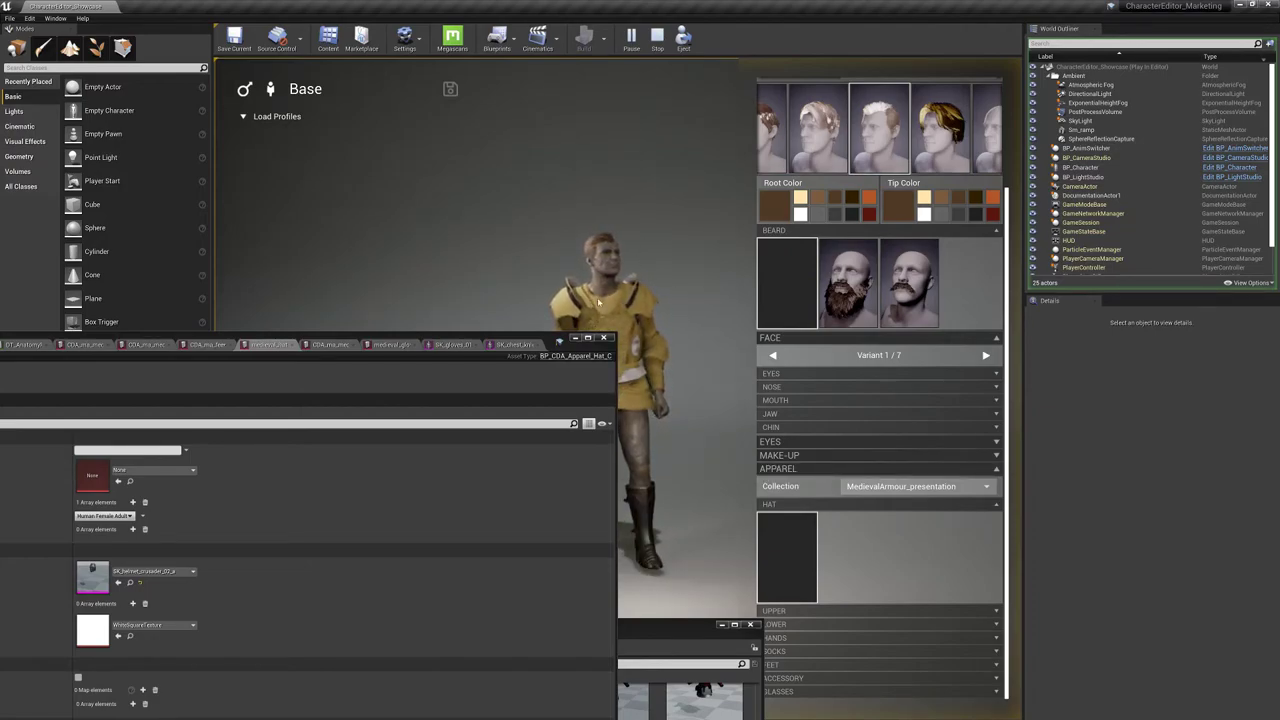
Bring up the chest data asset next to the preview and expand its Material Variants
left_click_drag(556, 337, 720, 397)
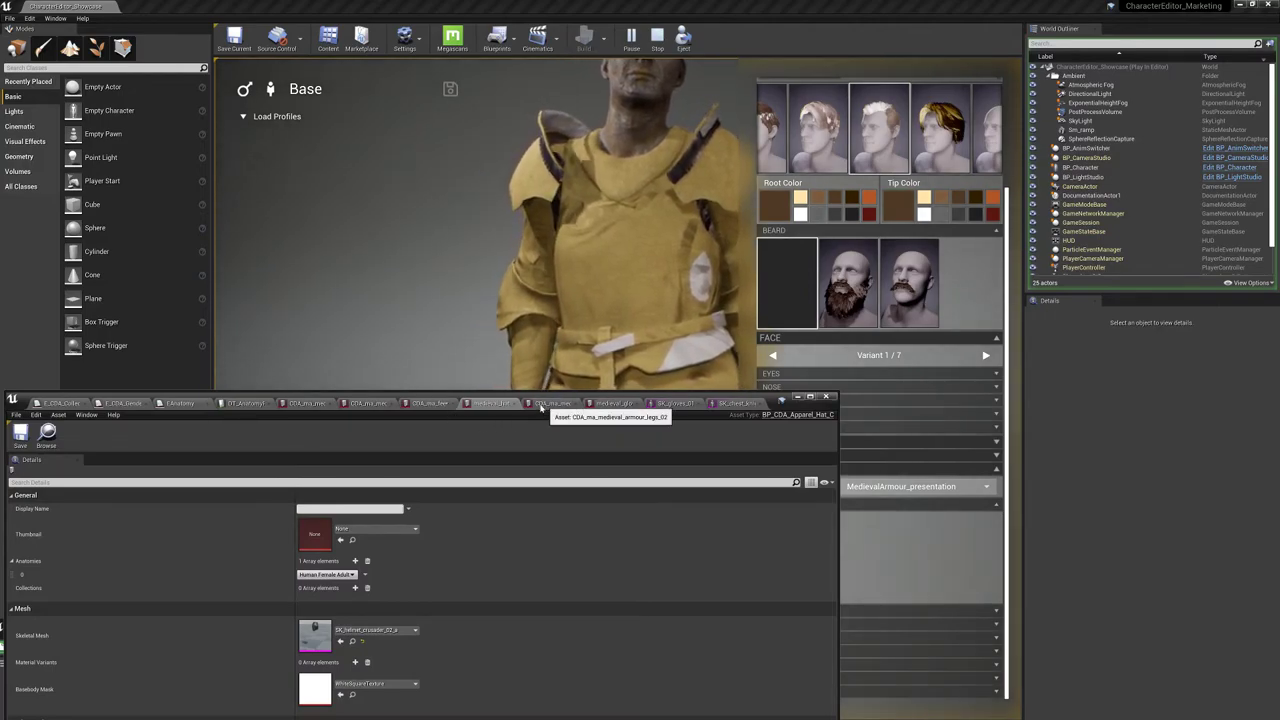
left_click(303, 403)
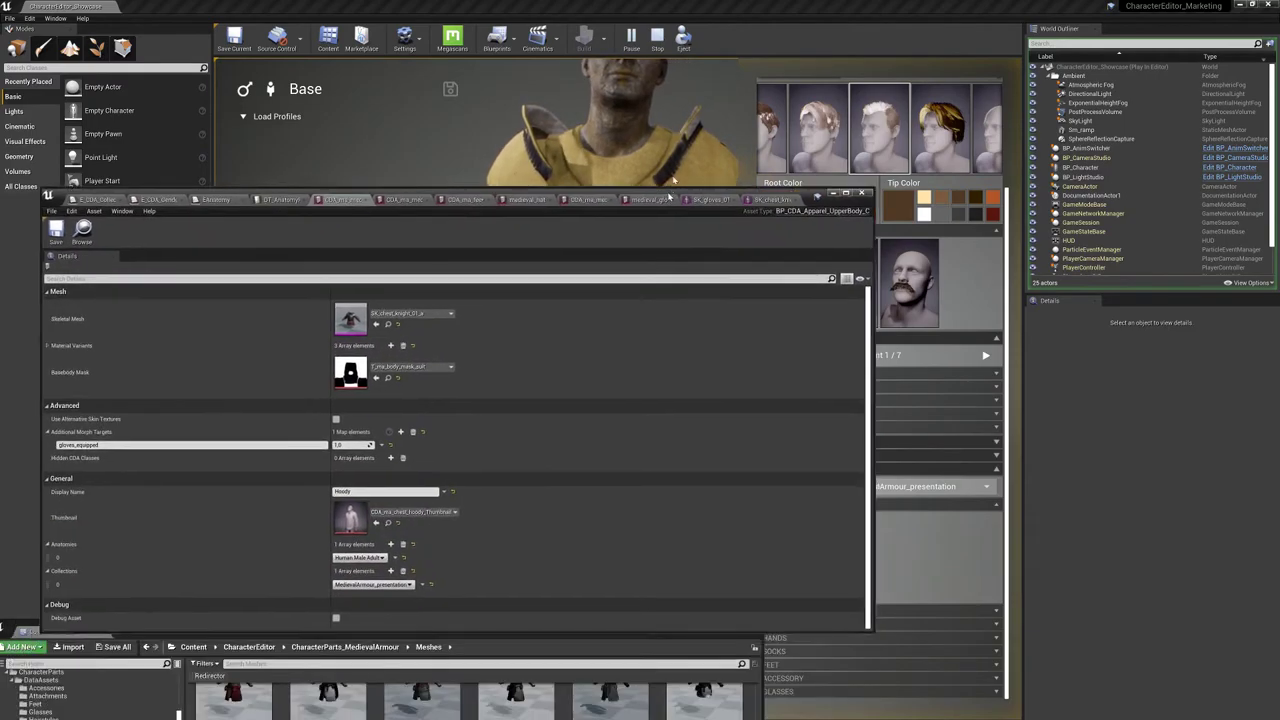
left_click_drag(675, 177, 686, 152)
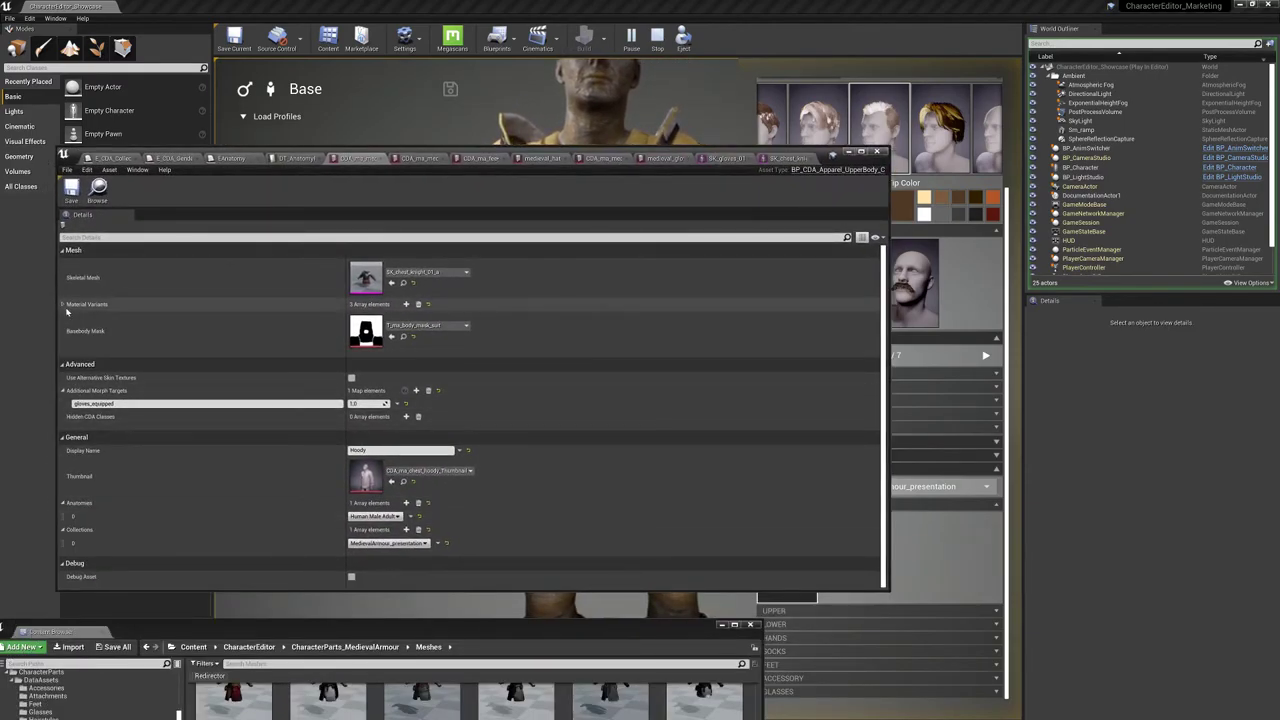
left_click(63, 304)
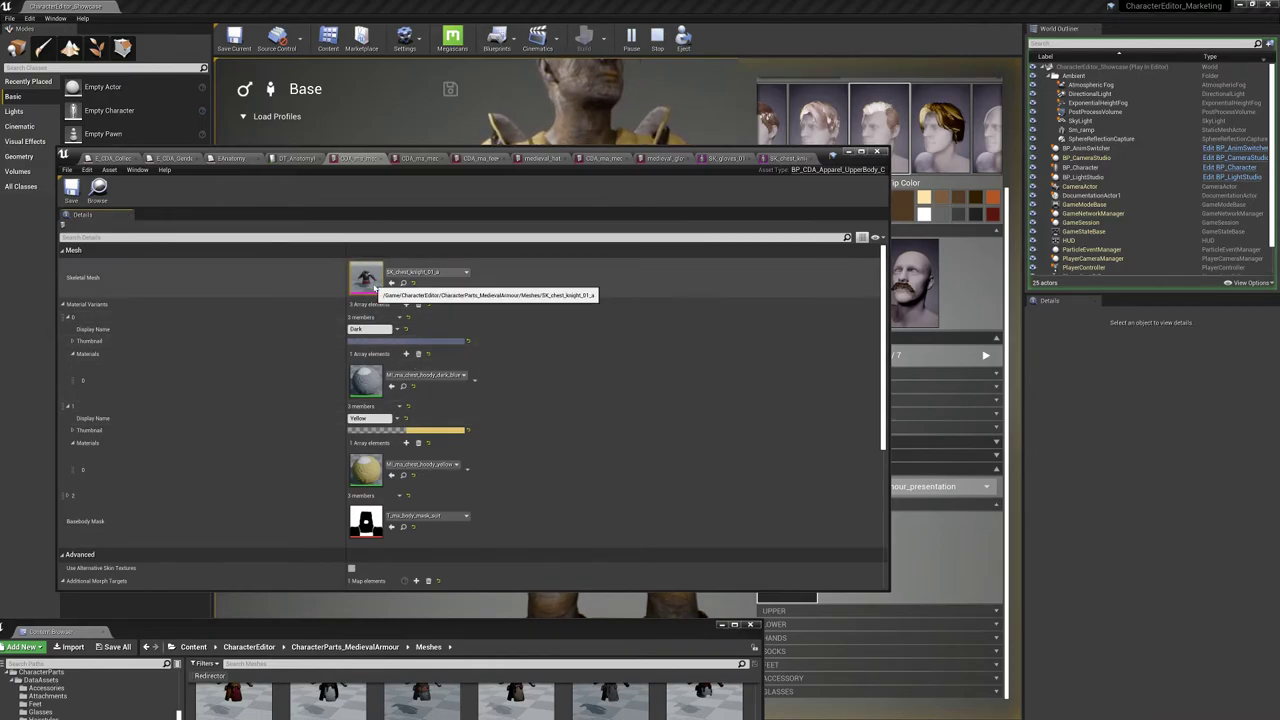
Locate MI_chest_knight_01_b through the SK_chest_knight_01_a mesh's material and assign it to the chest asset's Dark variant
double_click(365, 278)
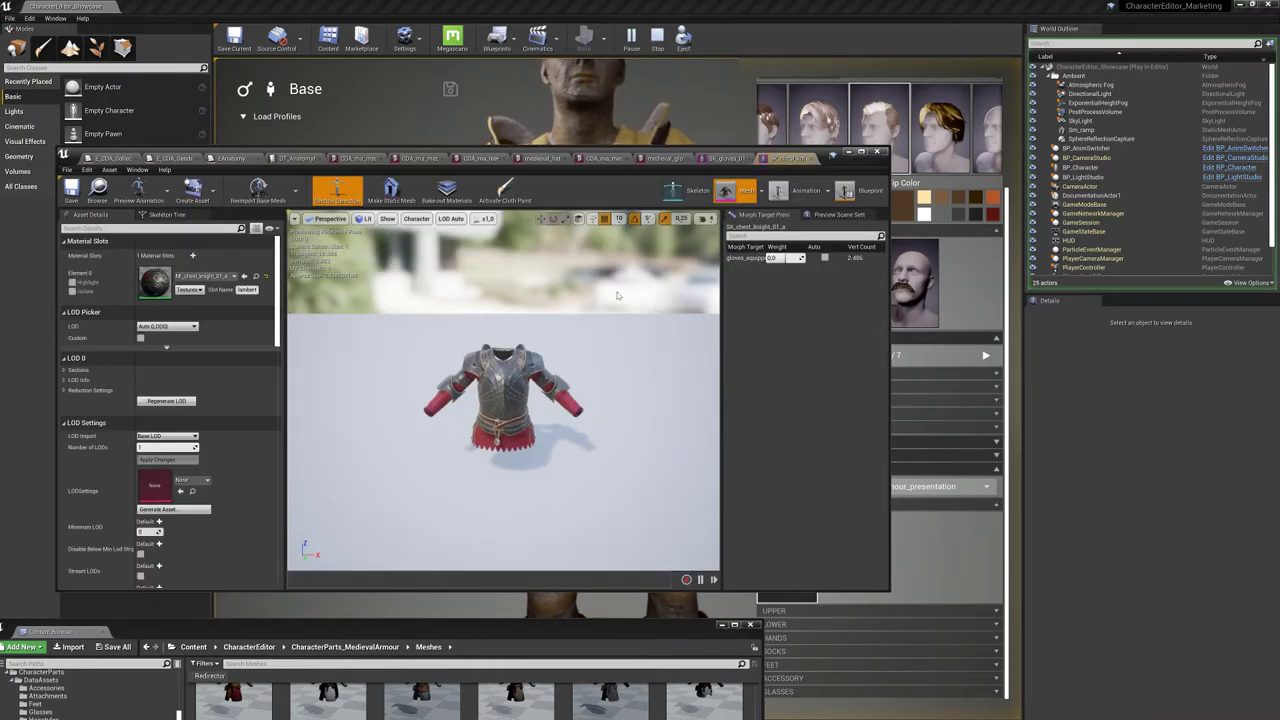
left_click(256, 276)
left_click_drag(526, 638, 784, 338)
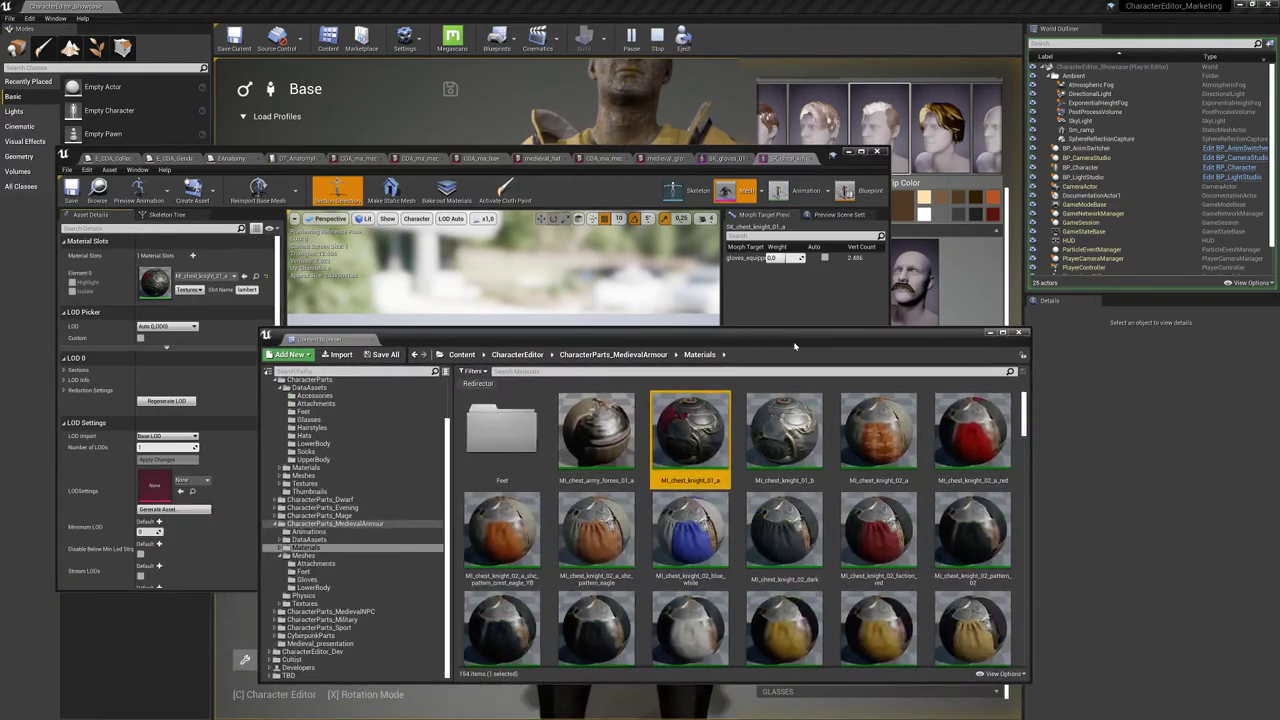
left_click(505, 190)
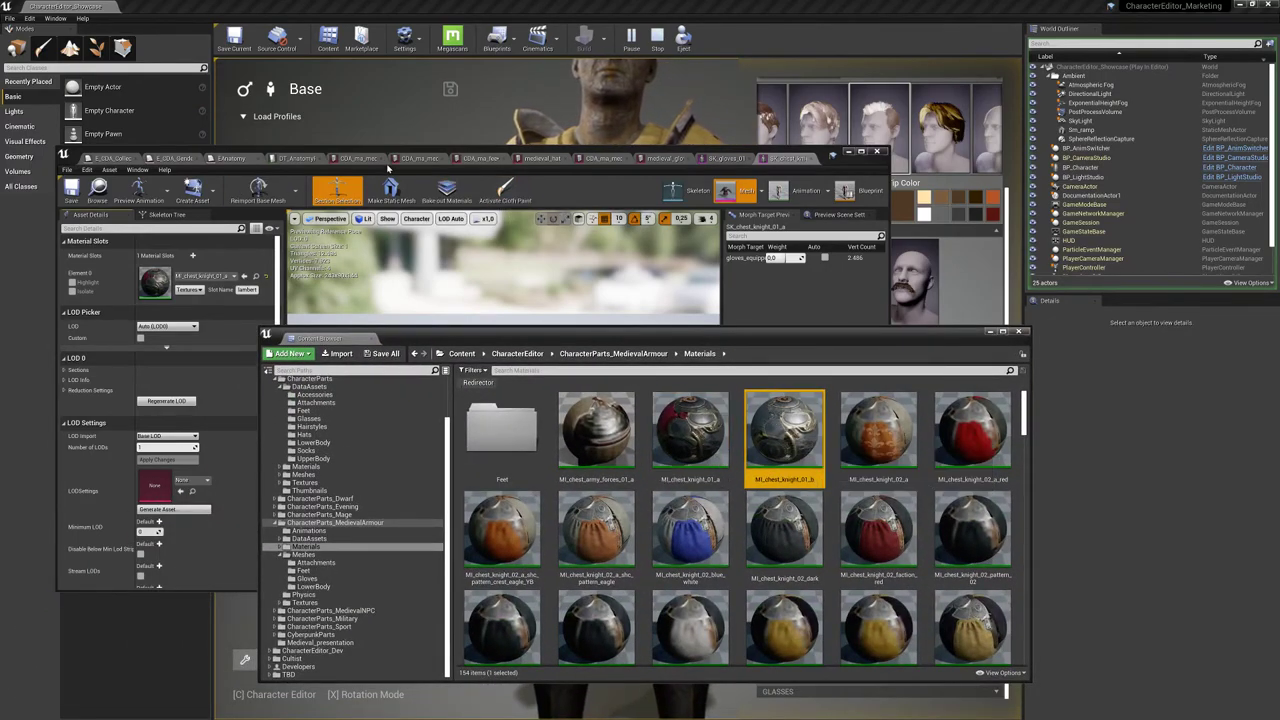
left_click(372, 158)
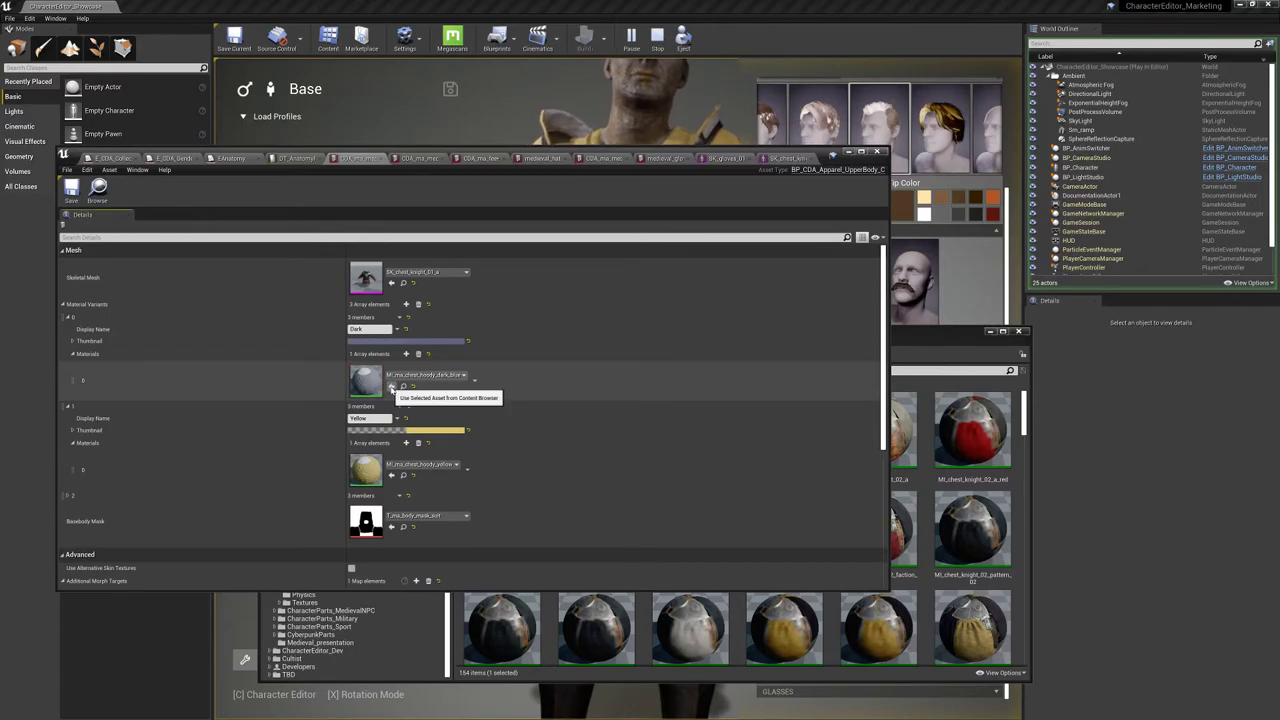
left_click(391, 387)
Clear the material of the chest asset's Yellow variant, save the asset and uncover the character preview
left_click(915, 340)
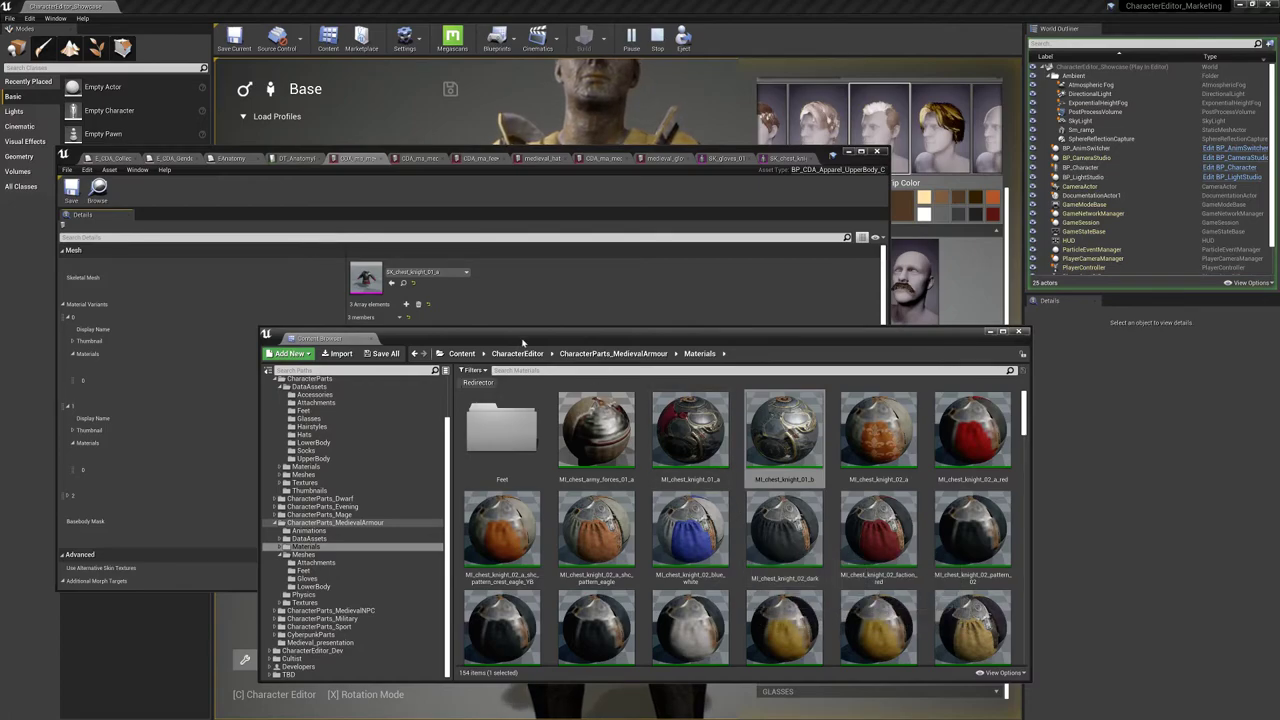
left_click_drag(522, 341, 450, 557)
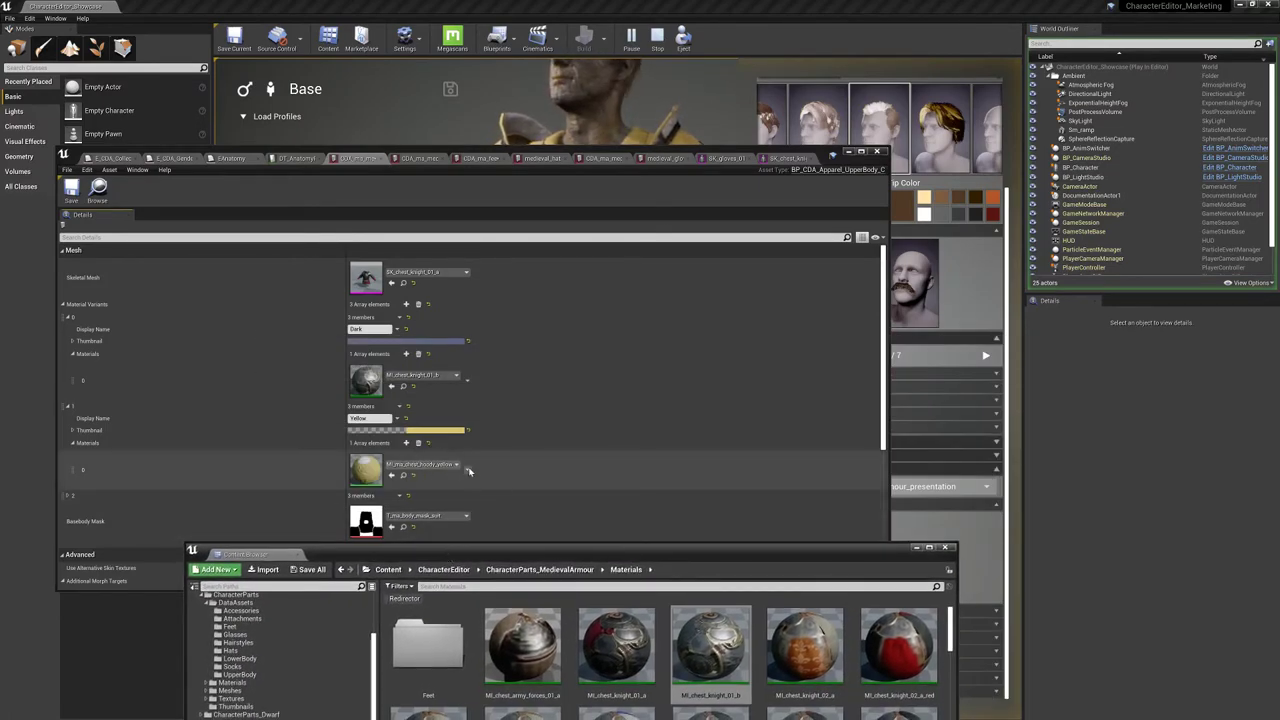
left_click(467, 471)
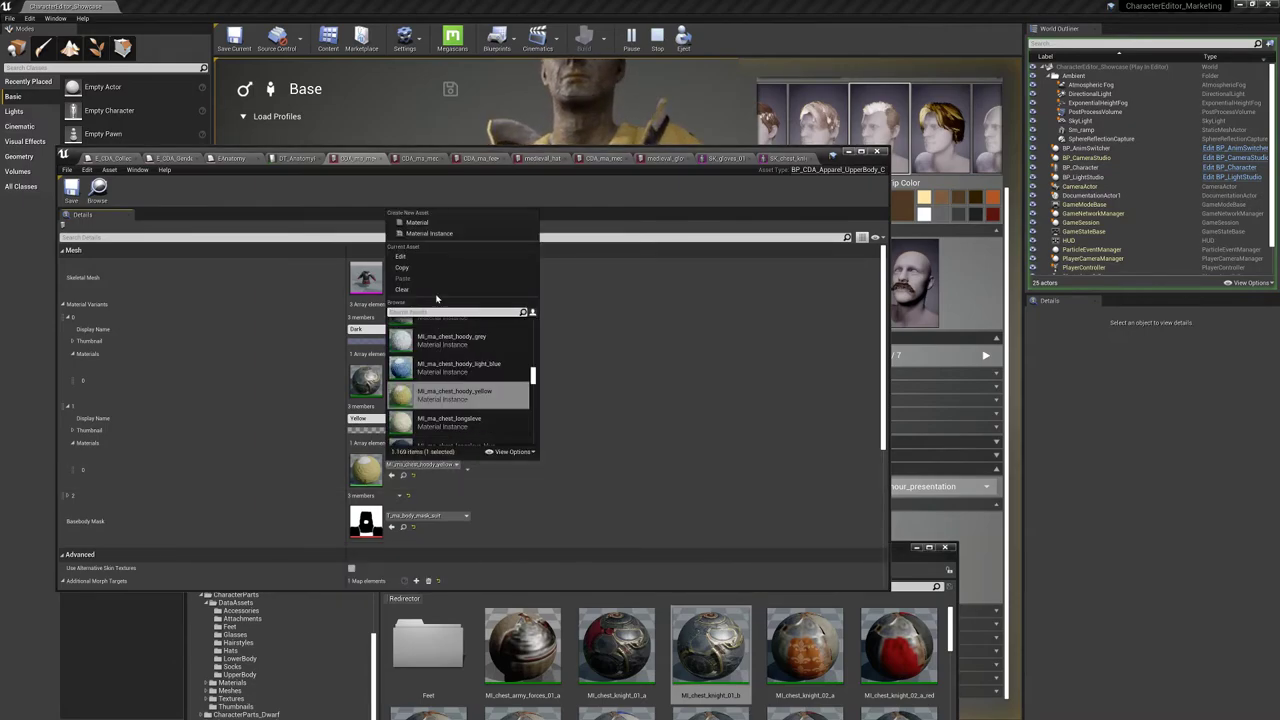
left_click(434, 293)
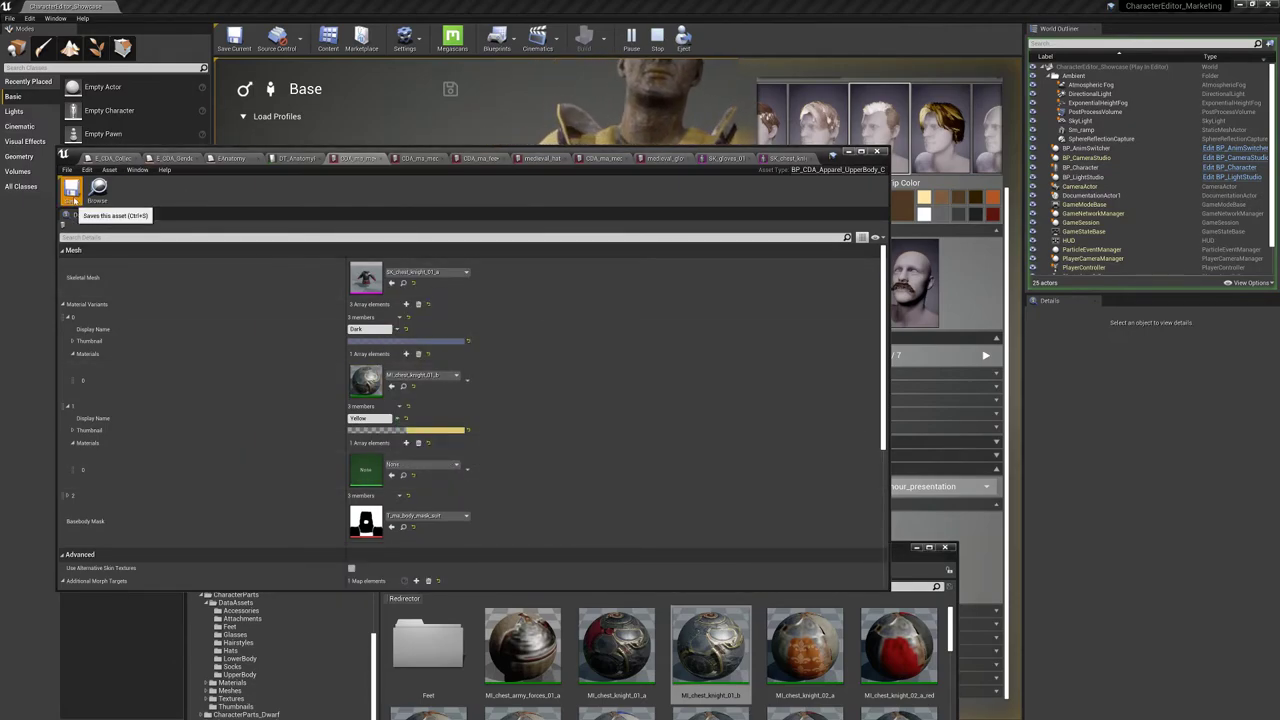
left_click_drag(694, 155, 454, 285)
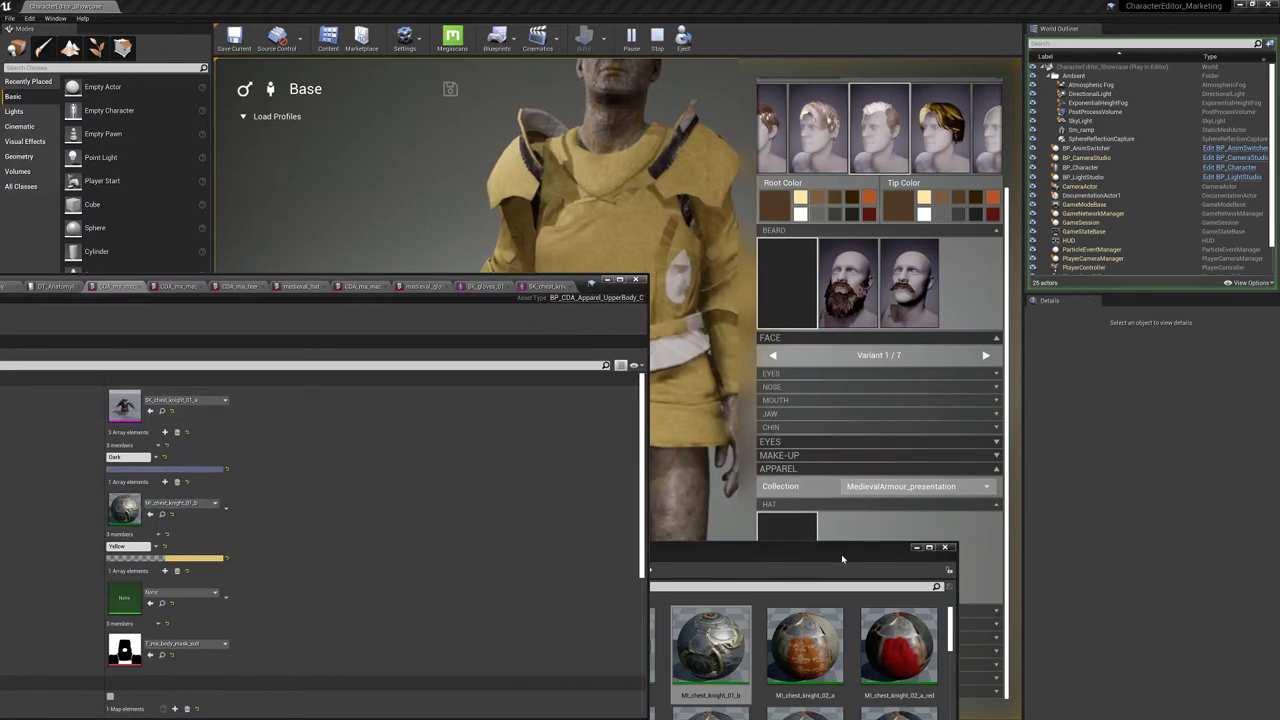
Randomize the character's apparel, then expand the Upper category and apply the chest armour's Yellow variant
left_click_drag(780, 547, 465, 499)
left_click(767, 470)
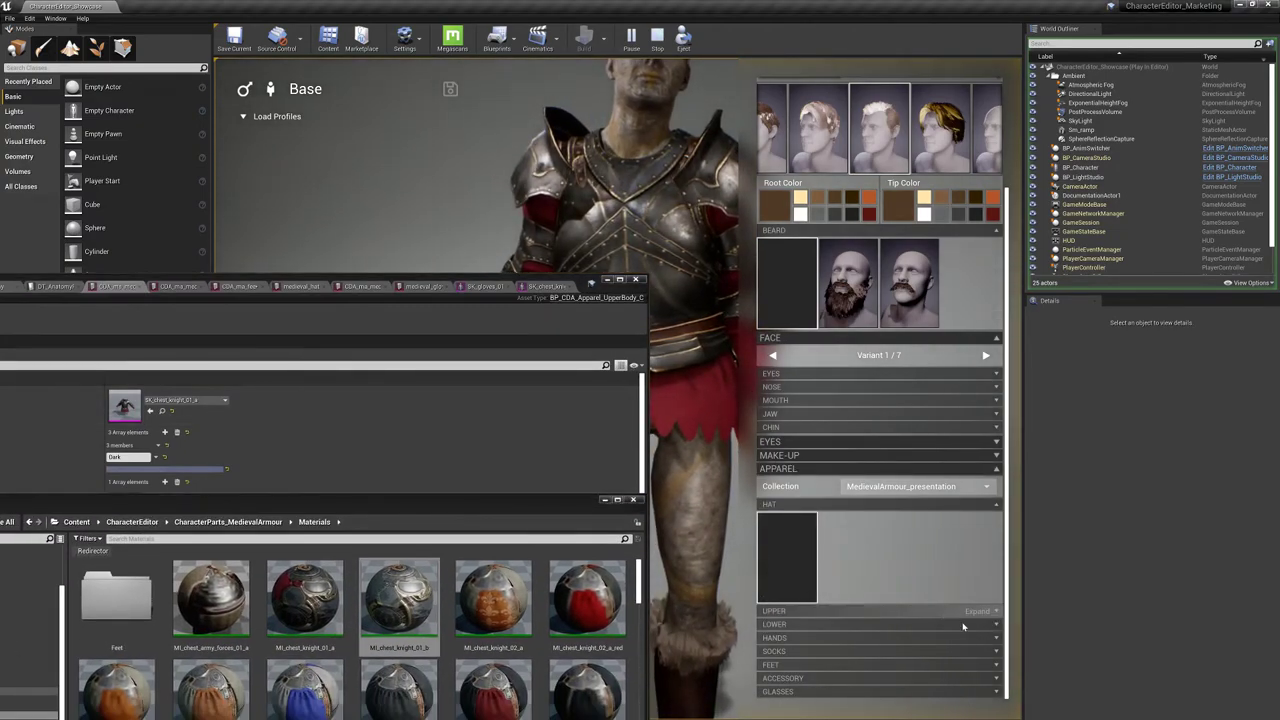
left_click(988, 611)
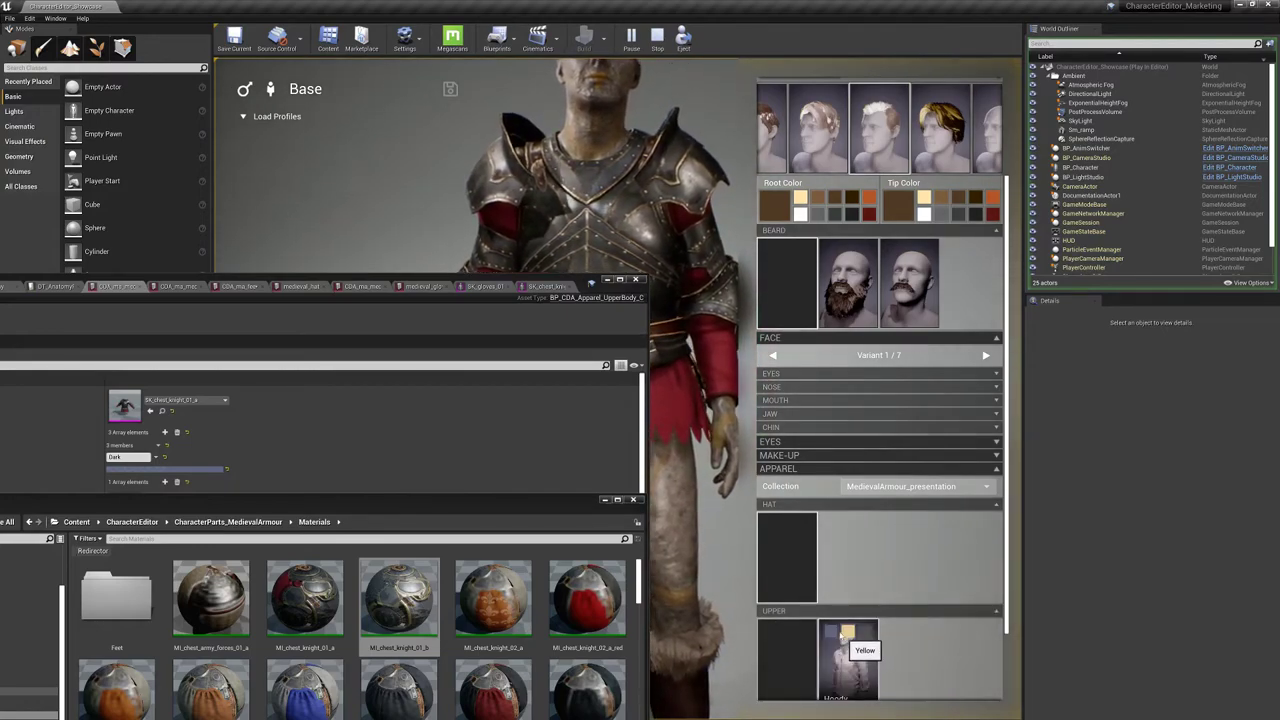
left_click(851, 633)
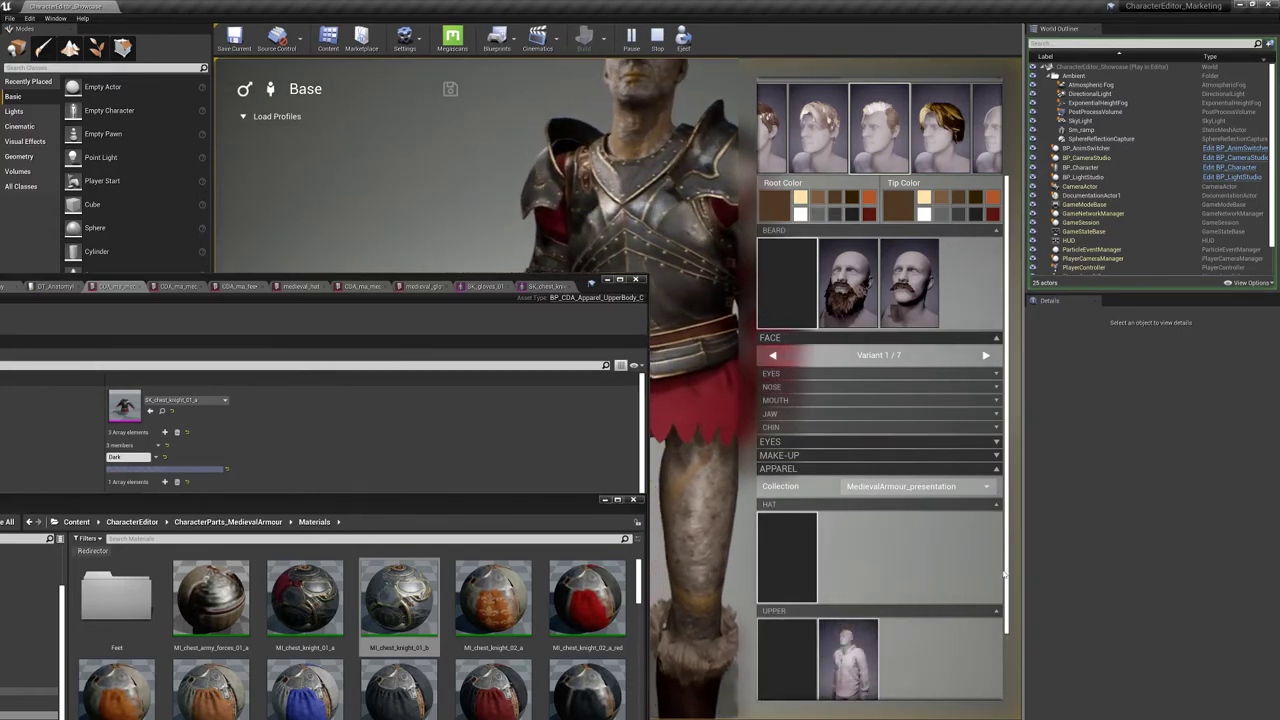
Expand the Lower apparel category and look through its items down to the end of the category list
scroll(975, 637, "down", 3)
left_click(980, 626)
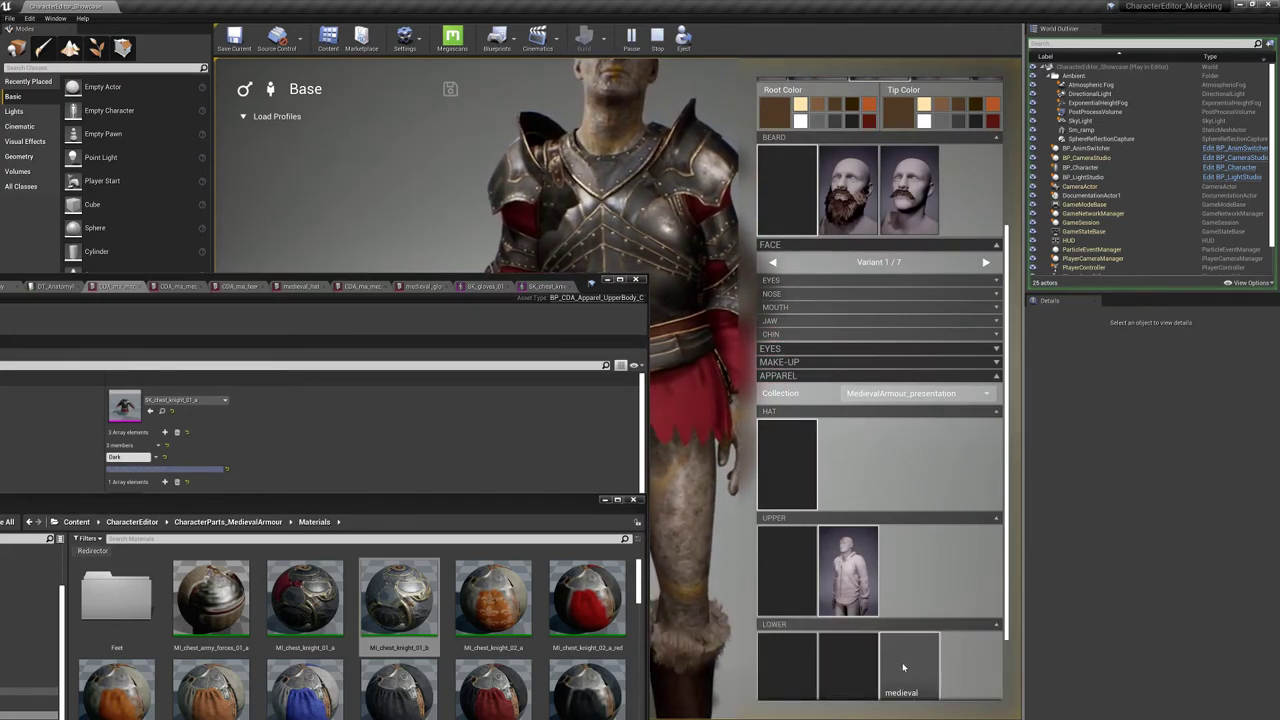
left_click_drag(1008, 612, 1009, 684)
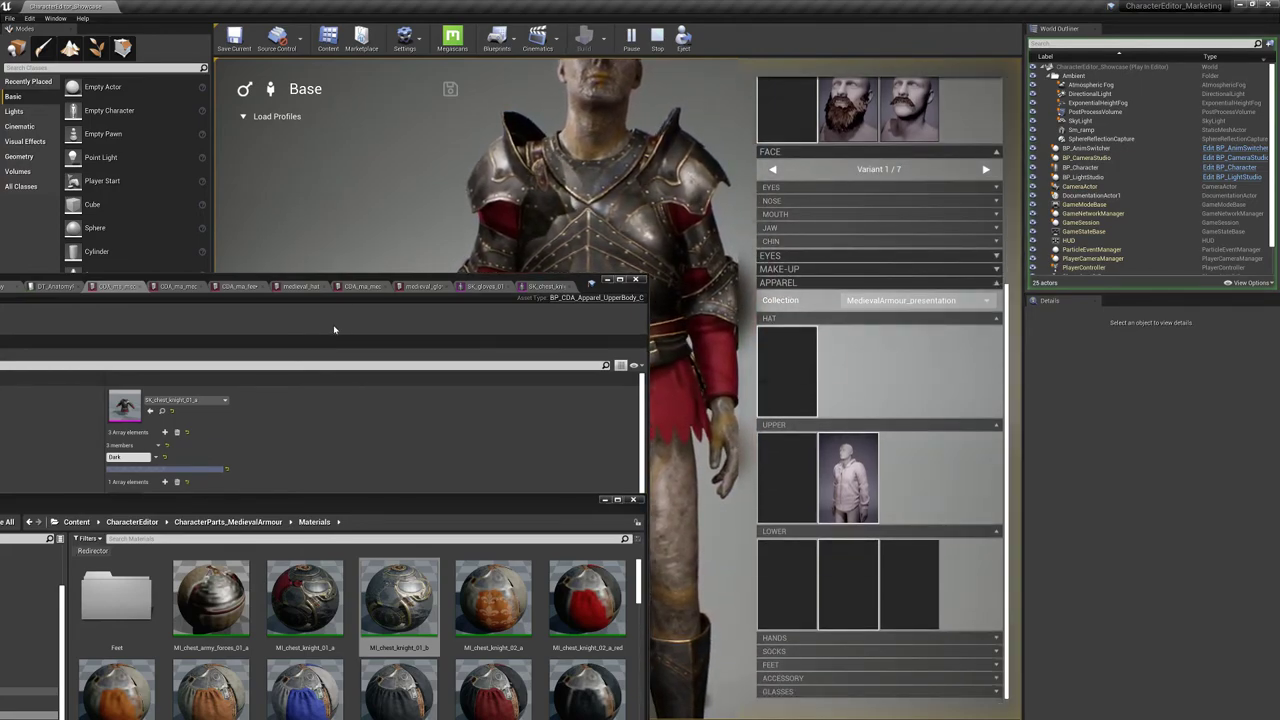
Bring the medieval gloves data asset fully into view and set its anatomy to Human Male Adult
left_click(374, 287)
left_click_drag(575, 279, 590, 174)
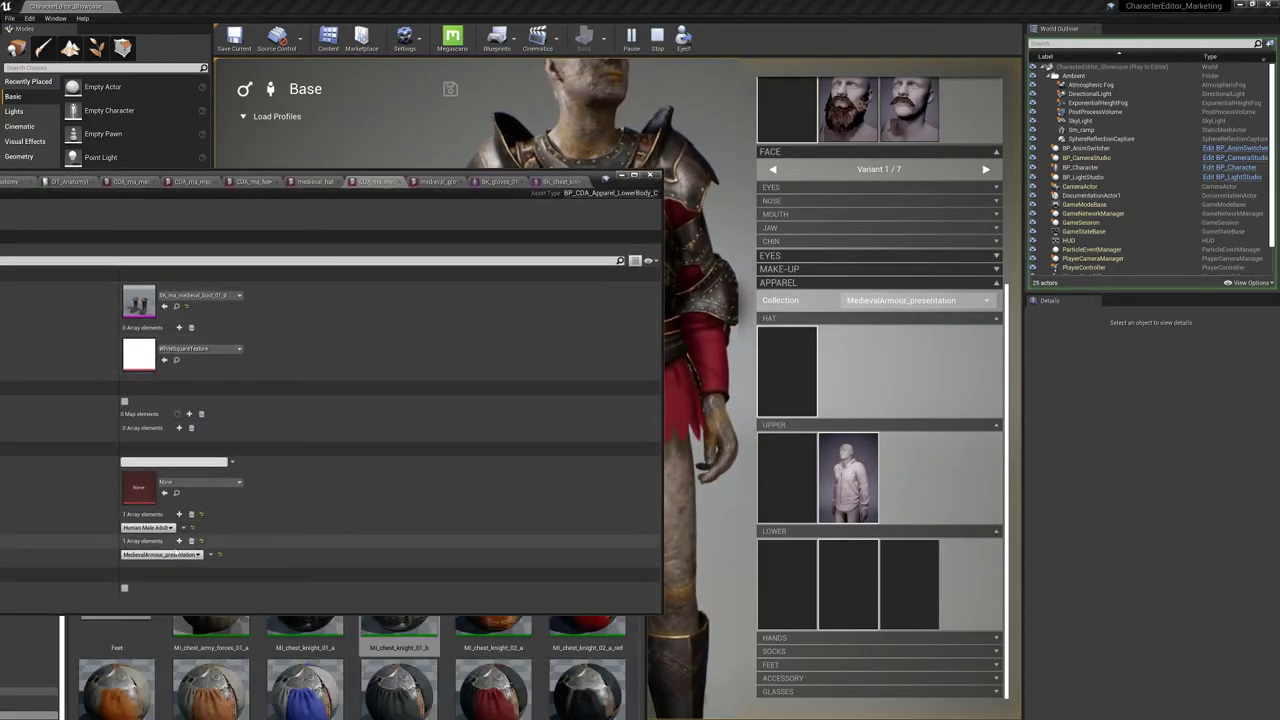
left_click(445, 183)
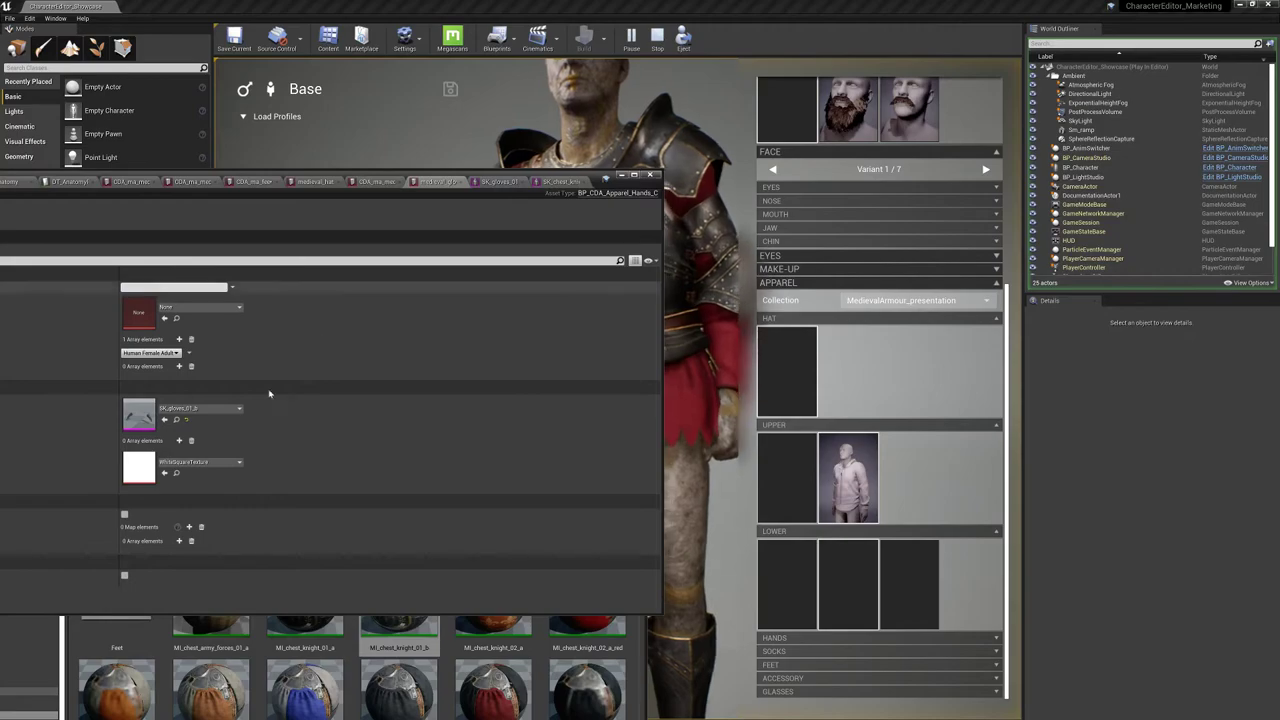
left_click_drag(474, 176, 578, 81)
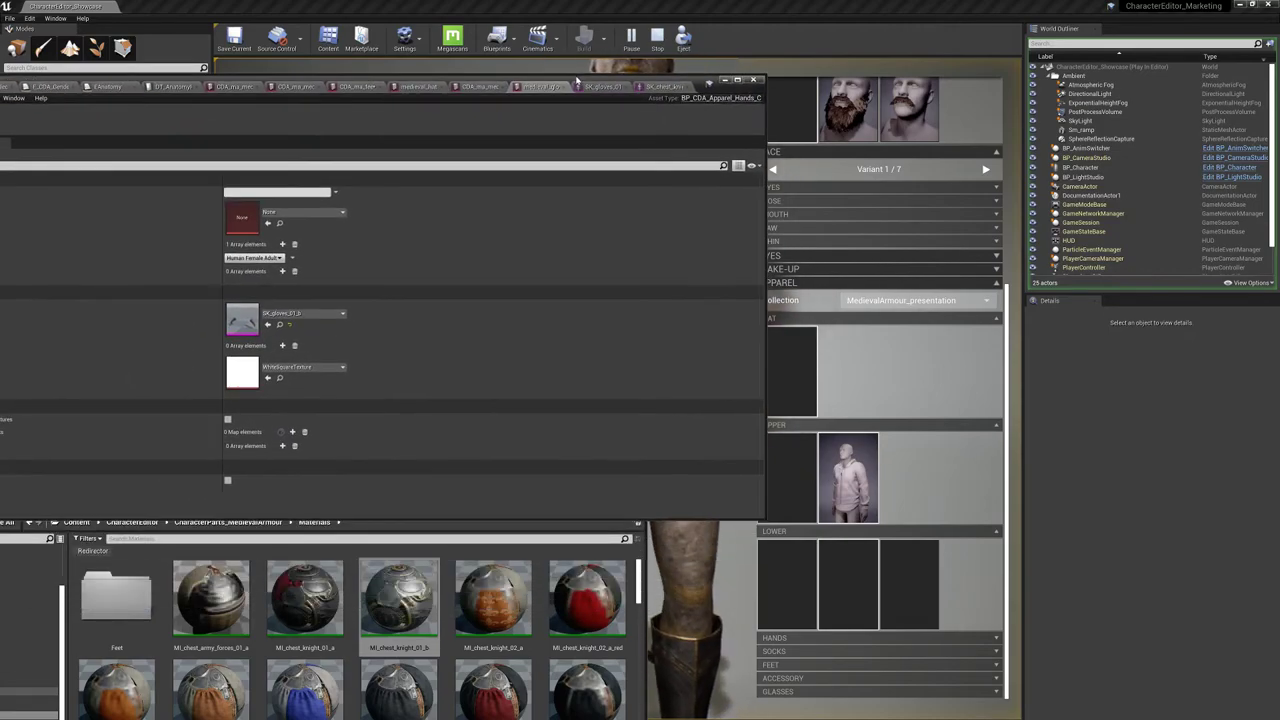
left_click_drag(483, 80, 739, 74)
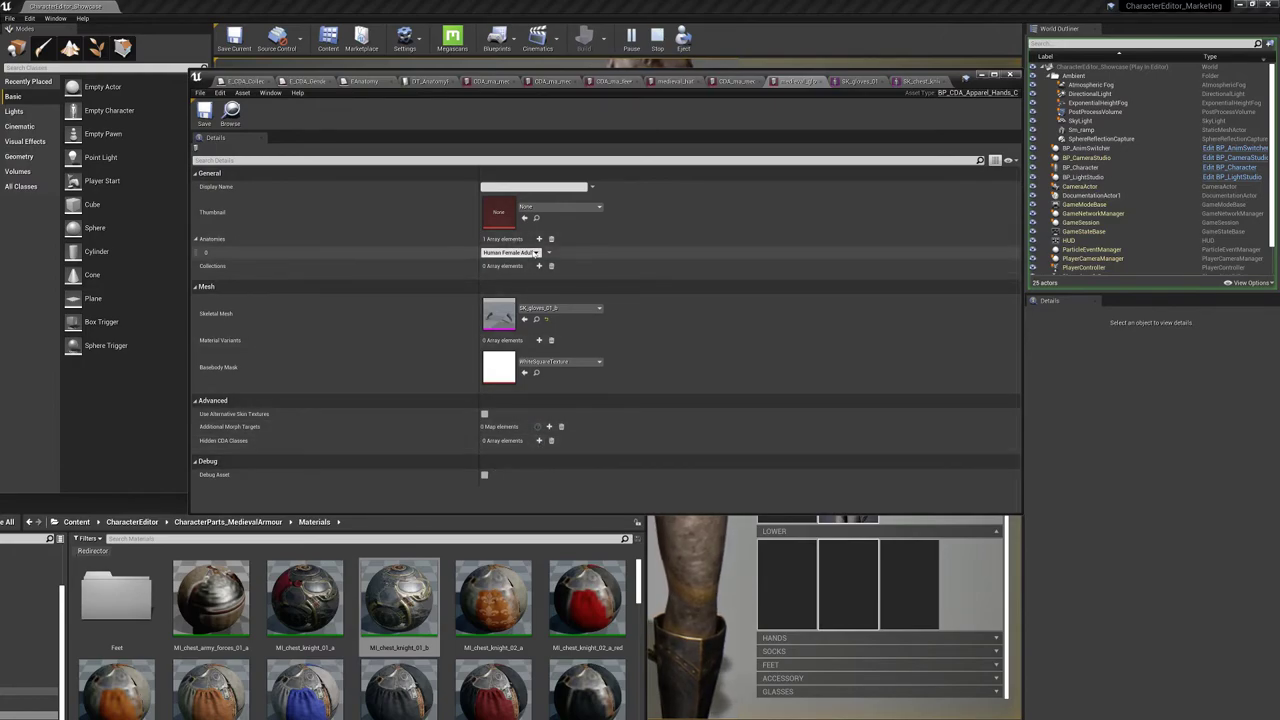
left_click(510, 252)
left_click(527, 274)
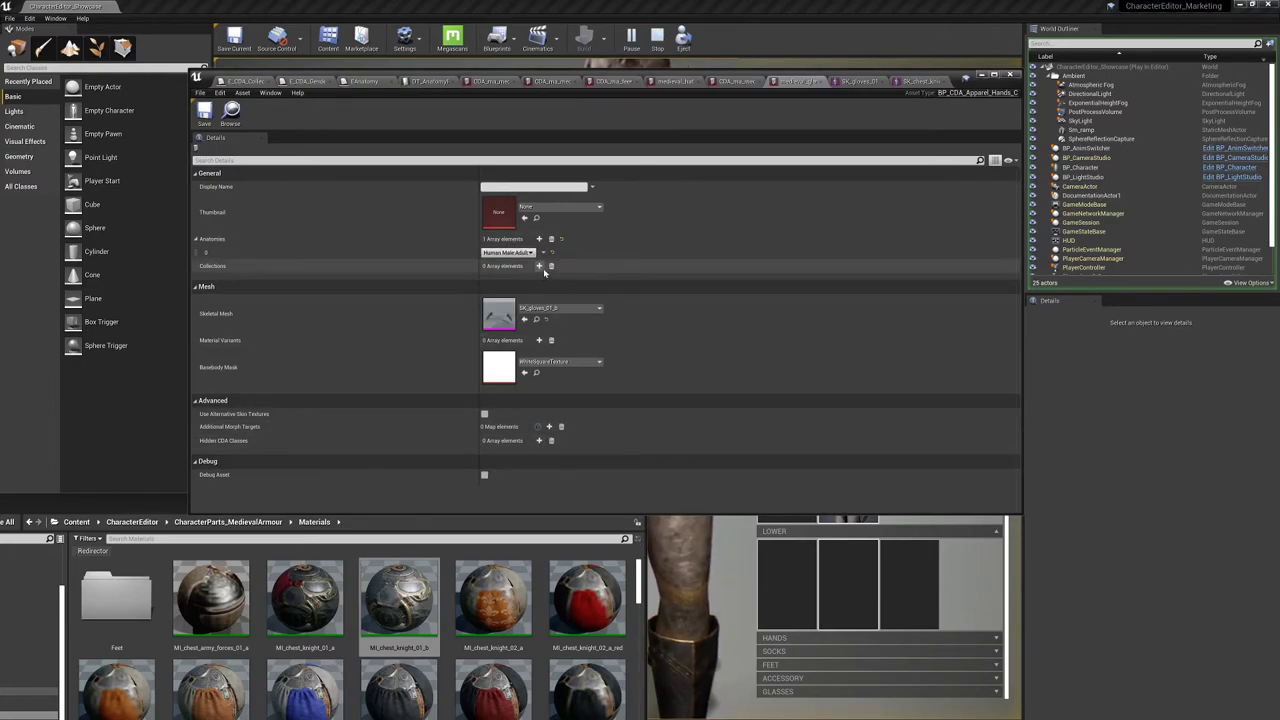
Add the MedievalArmour_presentation collection to the medieval gloves asset and save it
left_click(539, 266)
left_click(502, 279)
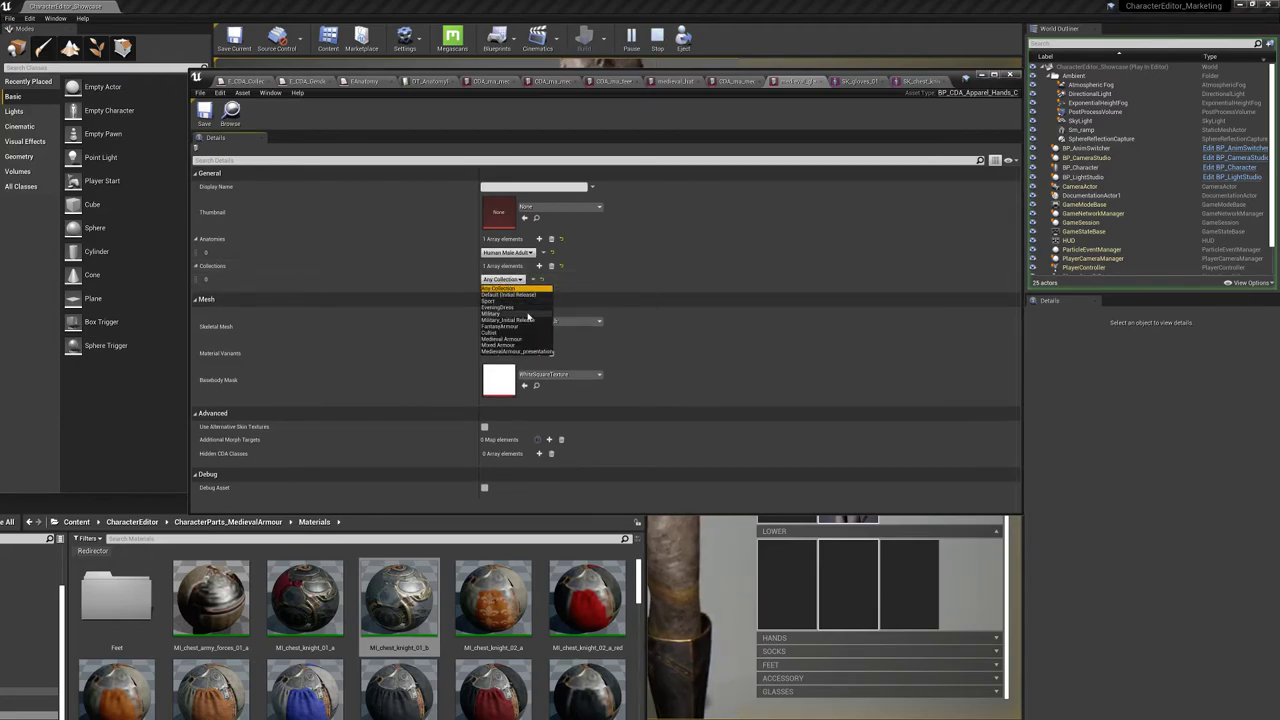
left_click(536, 351)
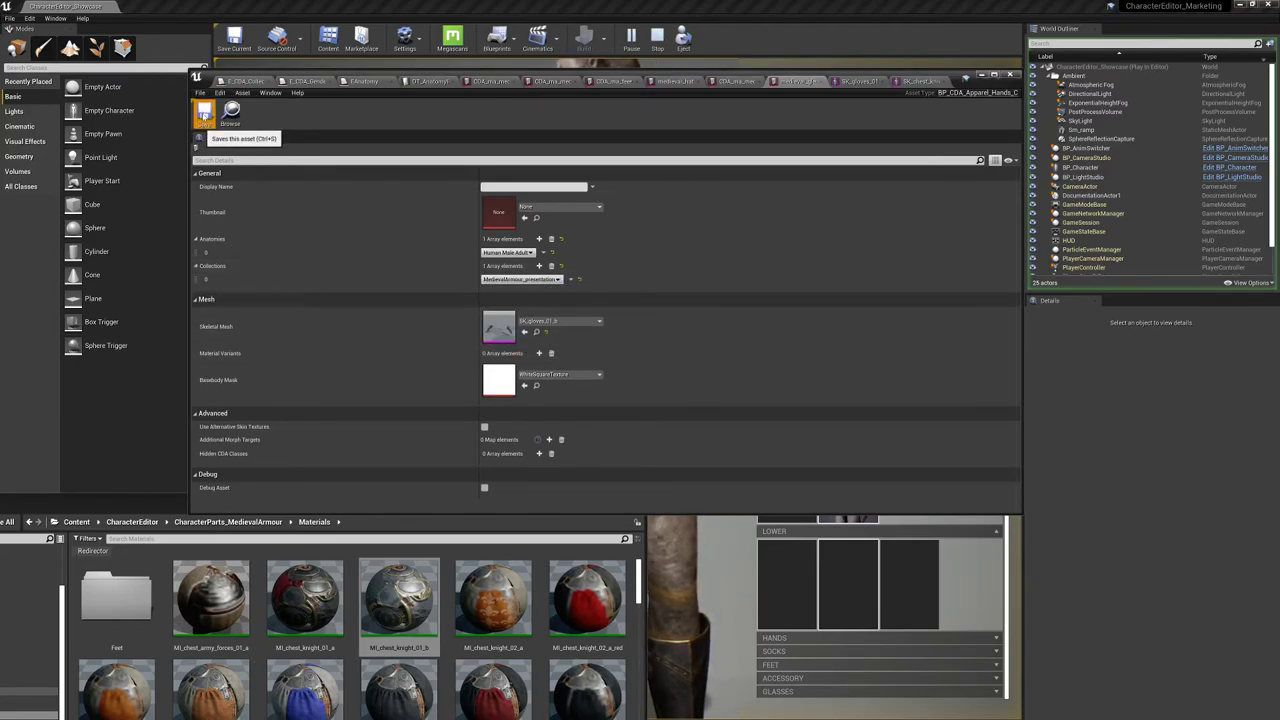
left_click(204, 113)
Check the lower-body boots asset, then set the medieval hat asset's anatomy to Human Male Adult
left_click(738, 81)
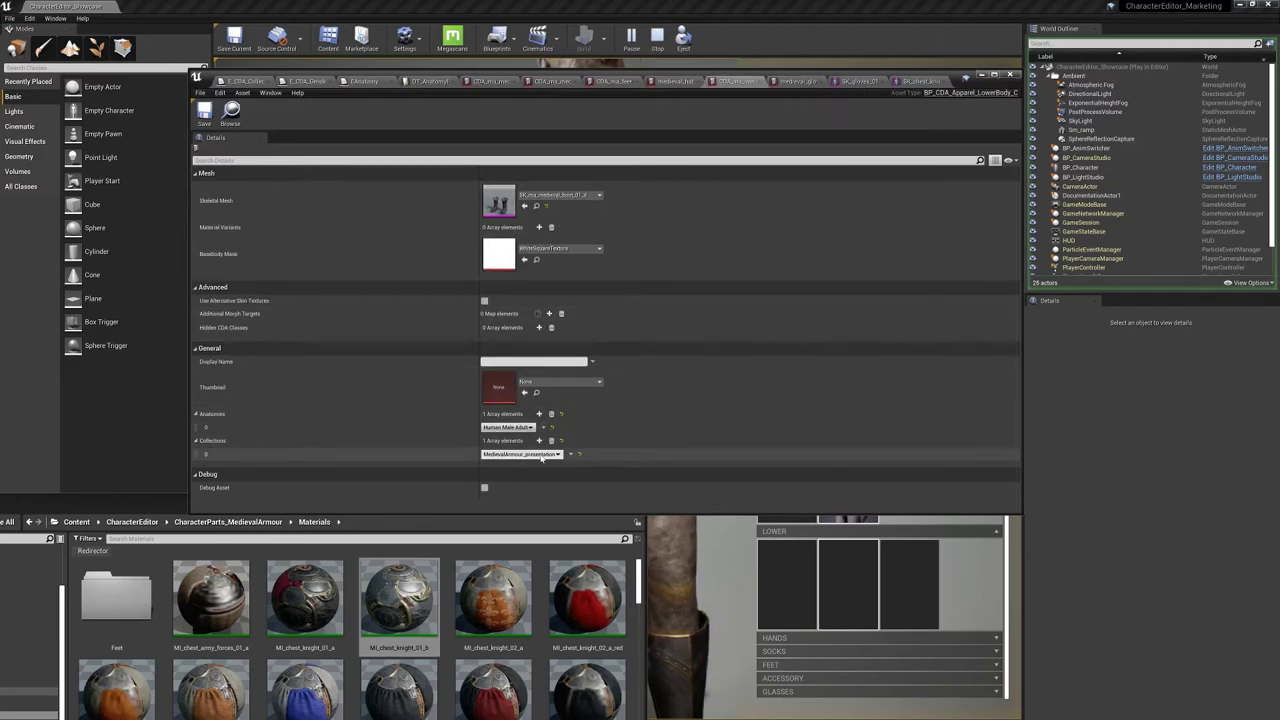
left_click(665, 83)
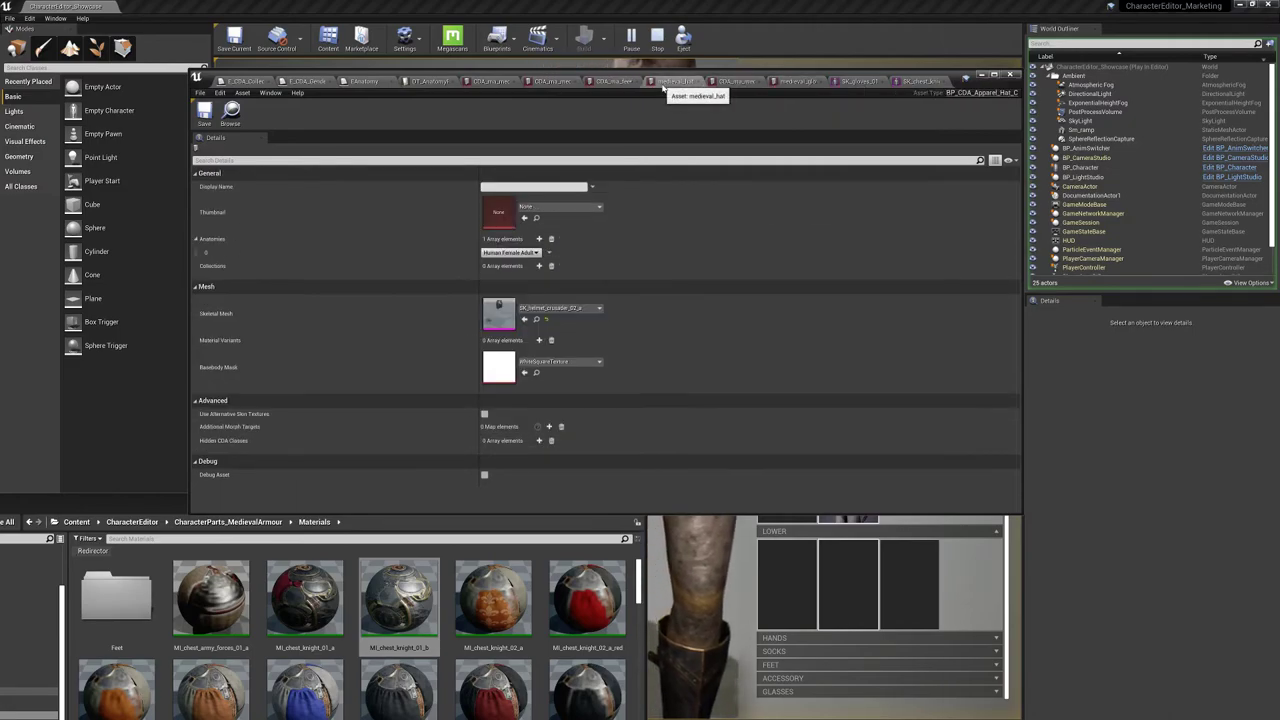
left_click(512, 252)
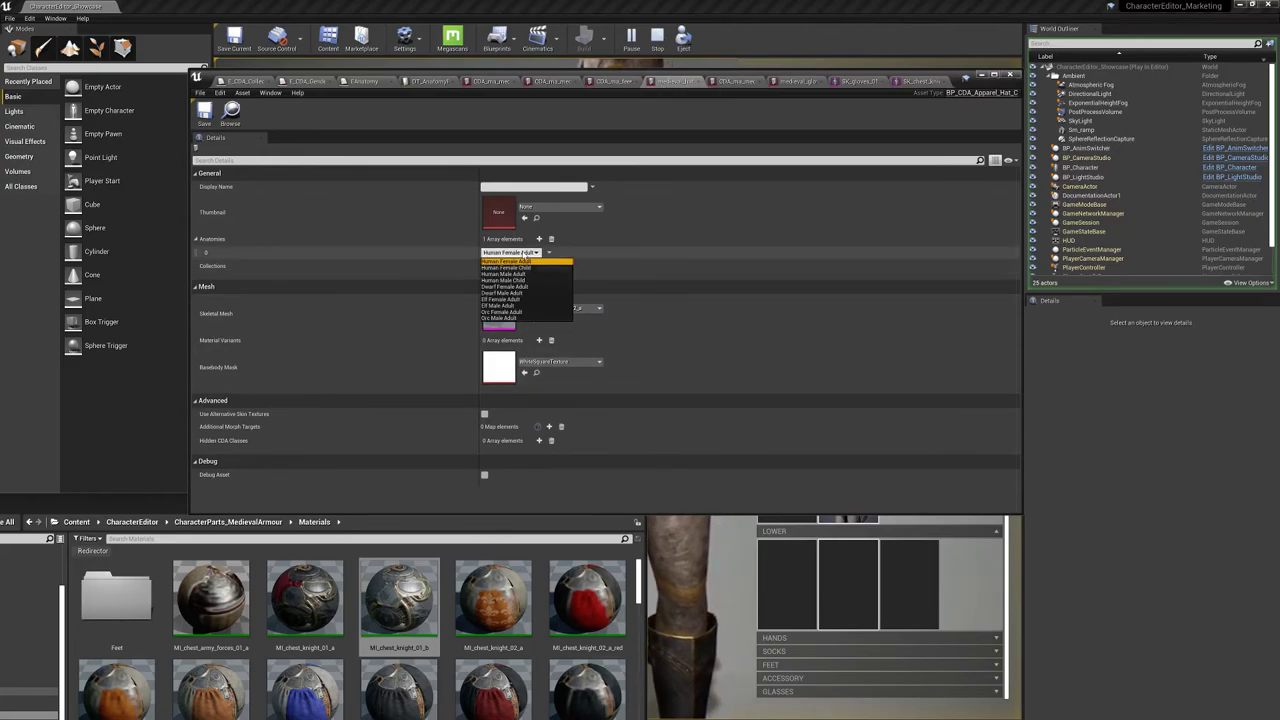
left_click(527, 274)
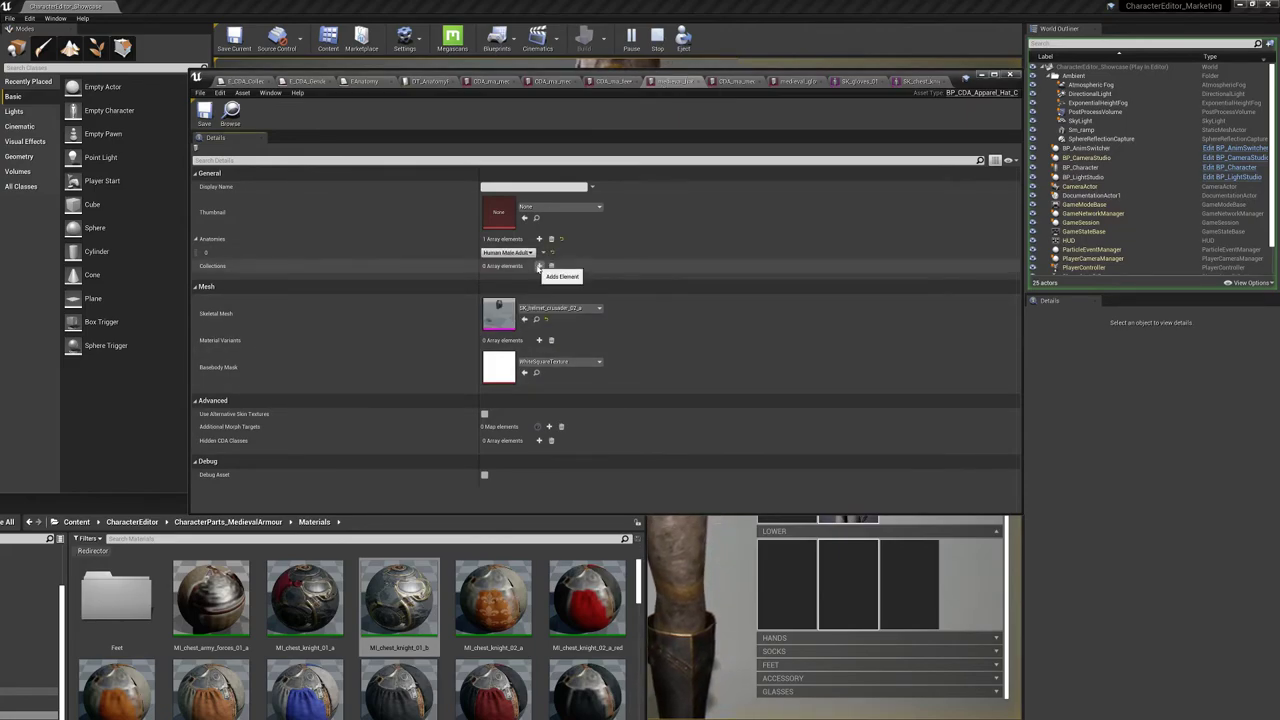
Add the MedievalArmour_presentation collection to the medieval hat asset and save it
left_click(539, 265)
left_click(503, 279)
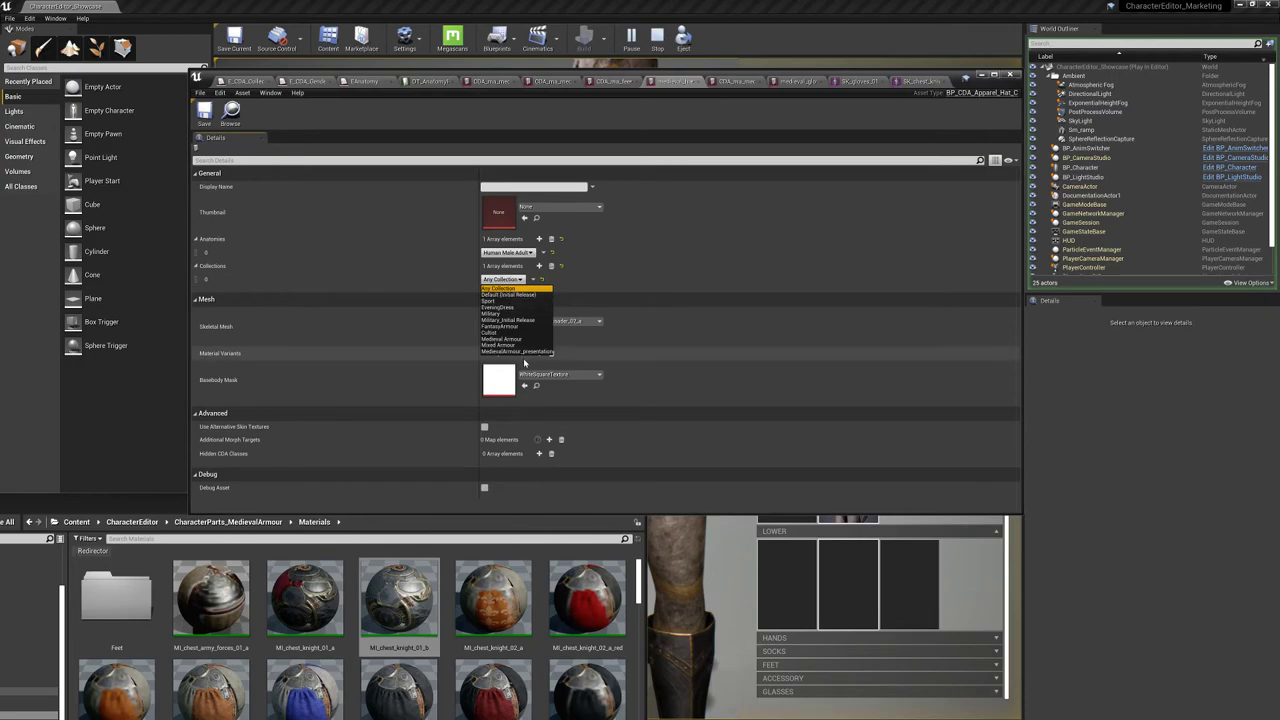
left_click(517, 351)
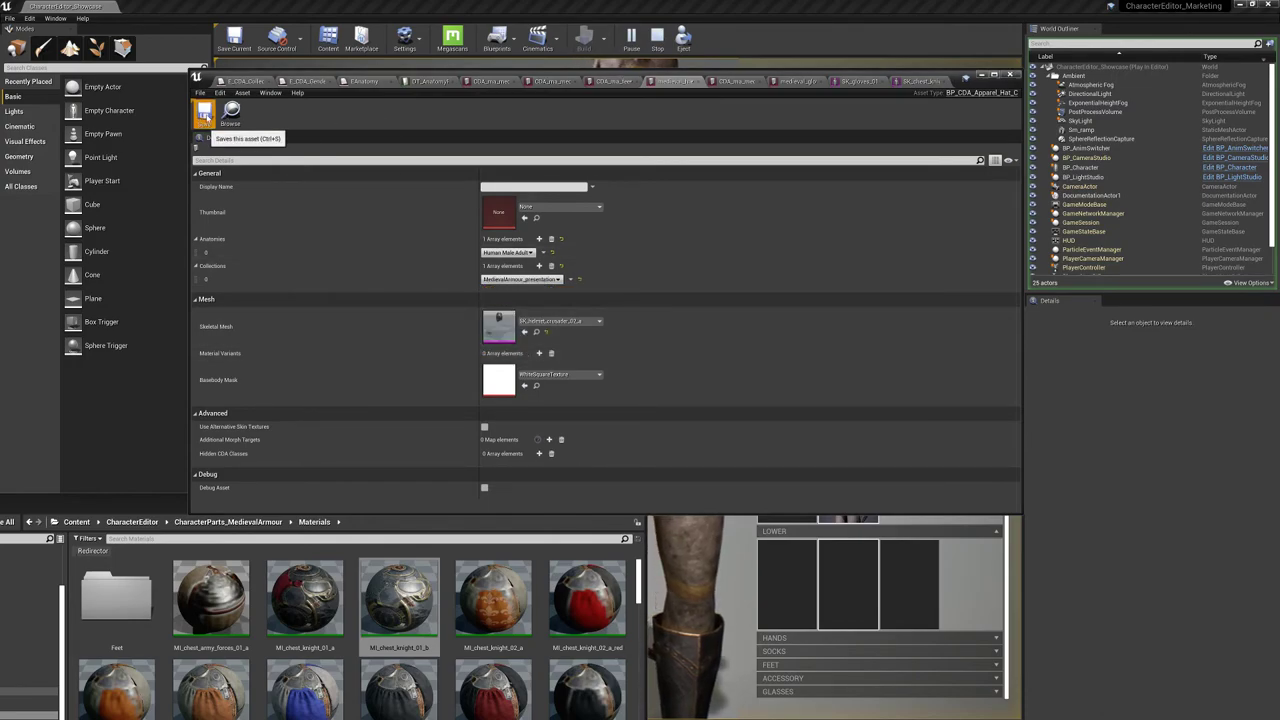
Restart the play session and clear the asset editor windows off the character preview
left_click_drag(895, 68, 545, 118)
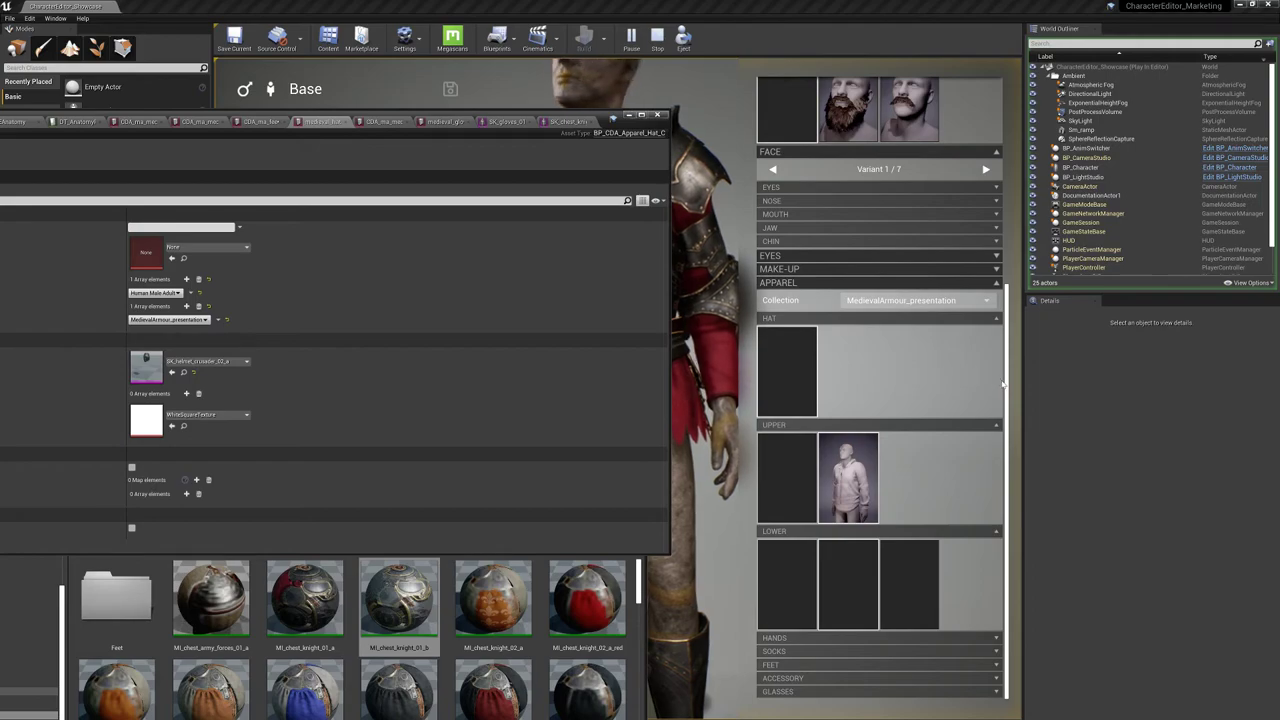
scroll(1007, 392, "up", 2)
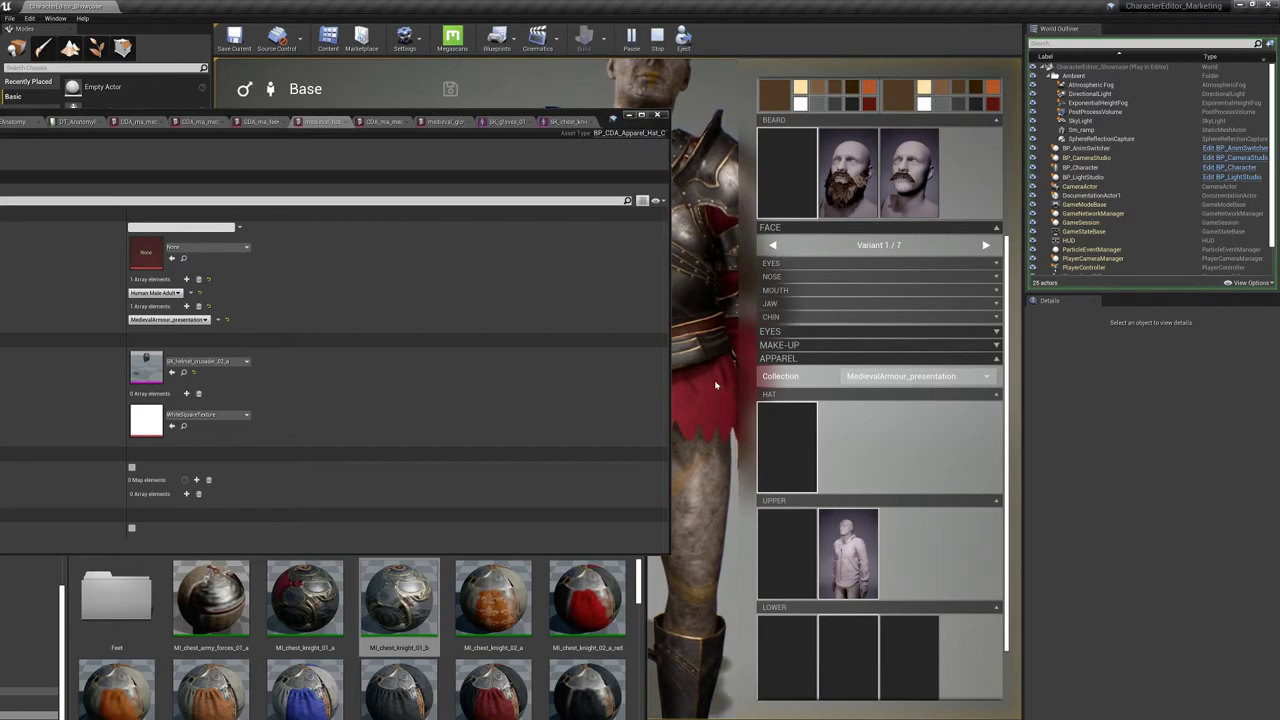
left_click_drag(612, 116, 567, 263)
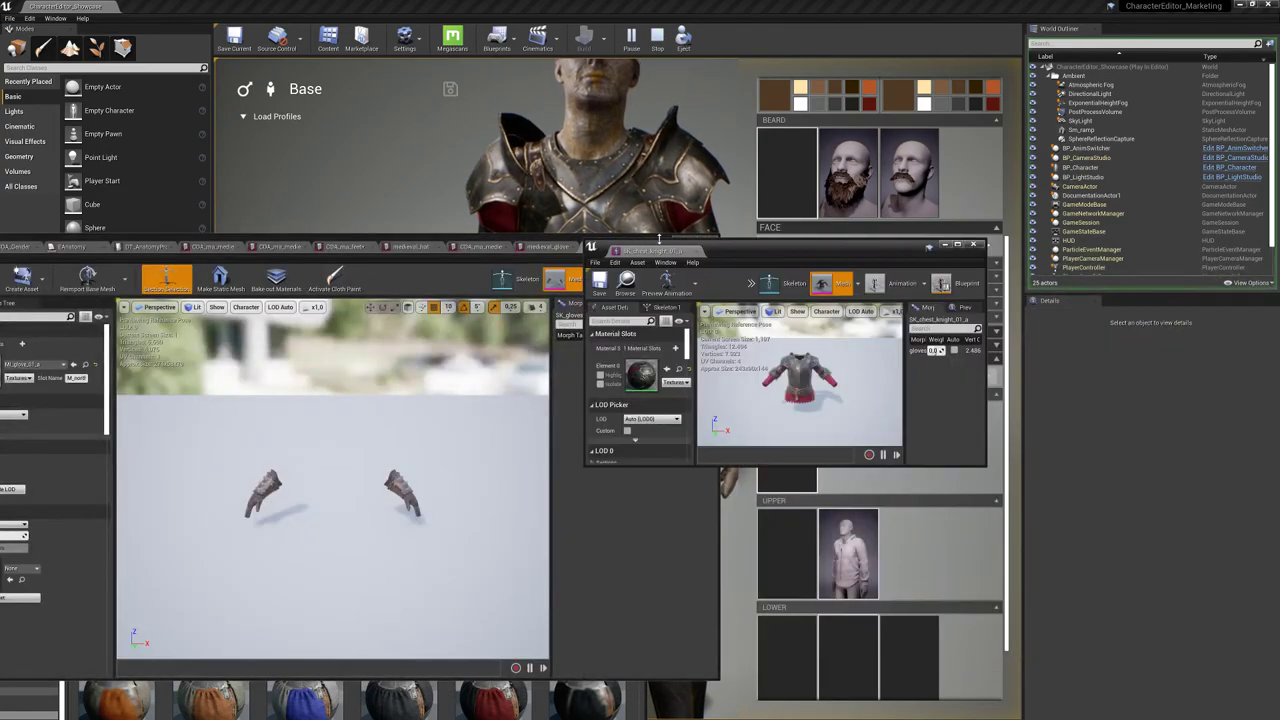
left_click(659, 37)
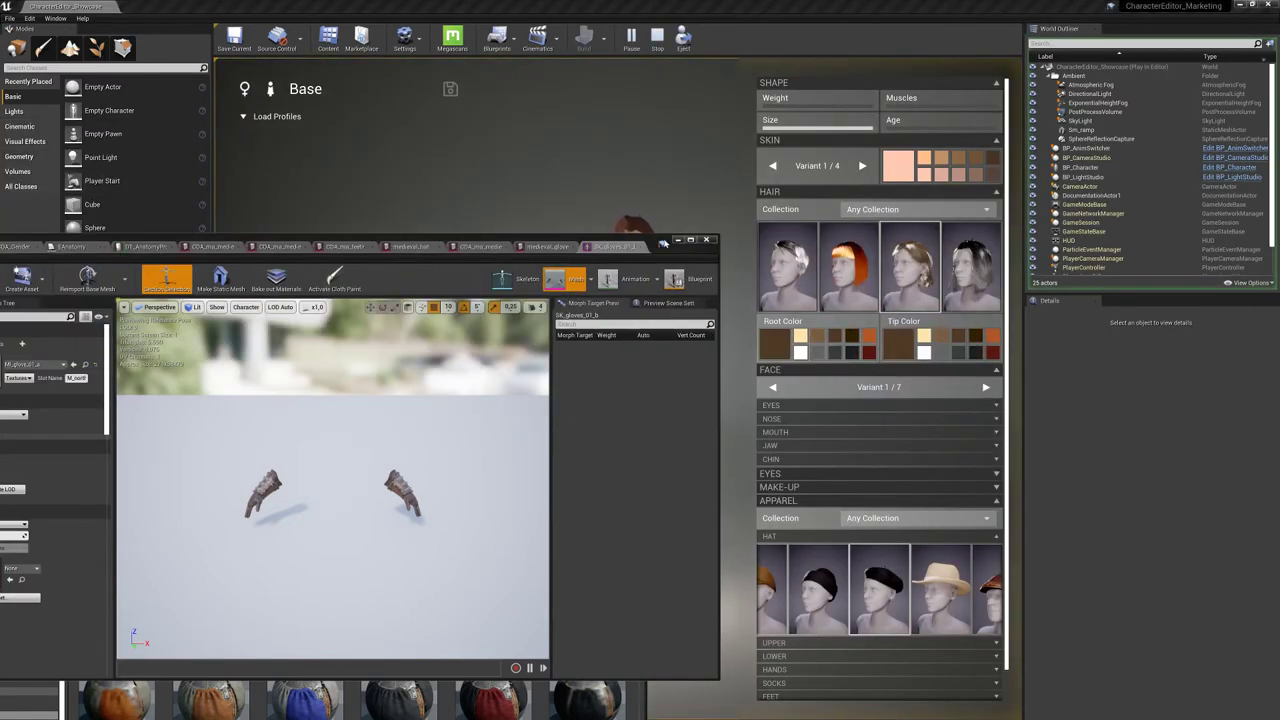
left_click_drag(654, 242, 2, 268)
Switch to the male character and limit the apparel to the MedievalArmour_presentation collection
left_click(247, 91)
left_click(931, 624)
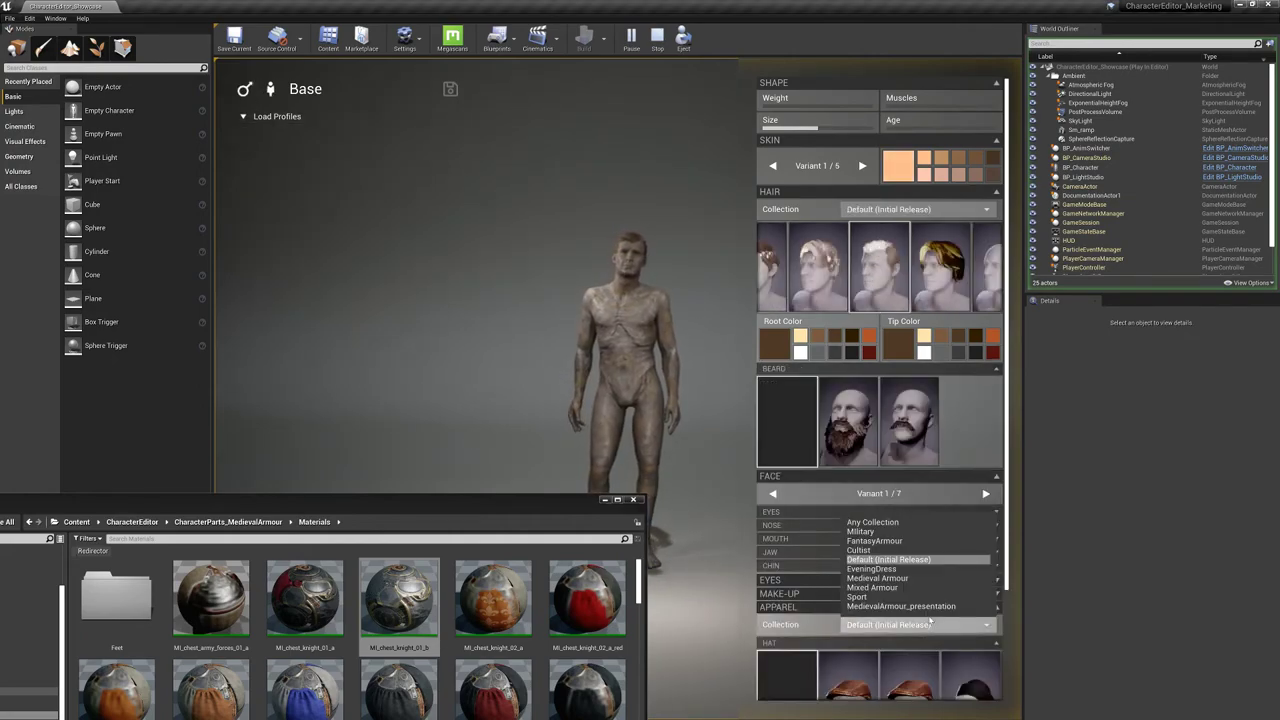
left_click(929, 607)
left_click_drag(1007, 515, 1008, 677)
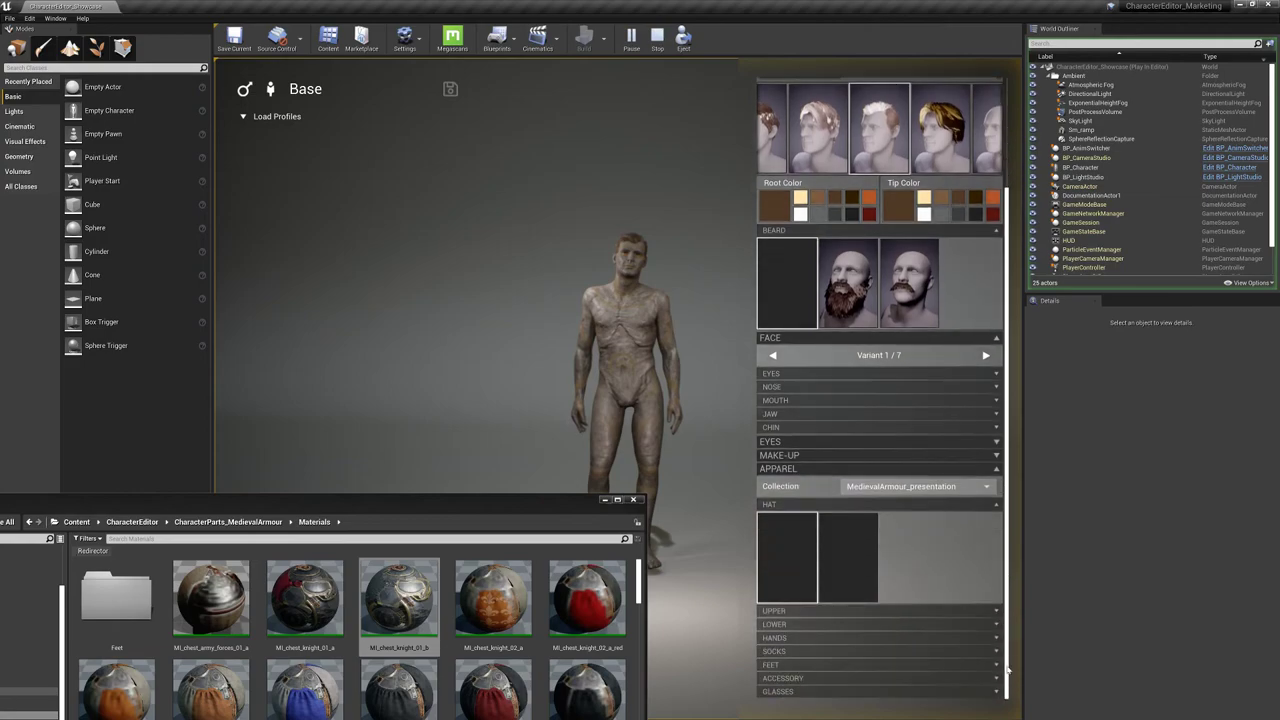
Equip the character with the crusader helmet and the chest armour from the Hat and Upper categories
left_click(826, 525)
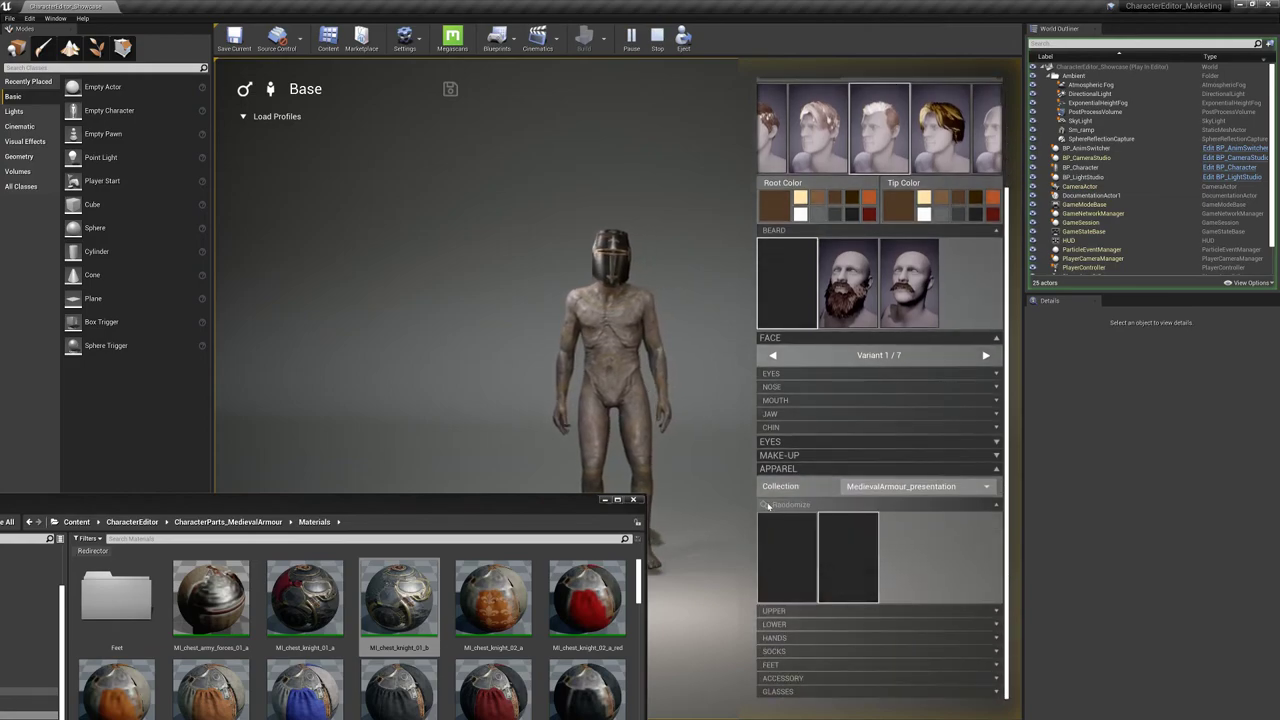
left_click(766, 505)
left_click(800, 611)
left_click(850, 662)
Put on the first medieval item from the Lower category, and expand the Feet and Socks categories
scroll(1000, 632, "down", 3)
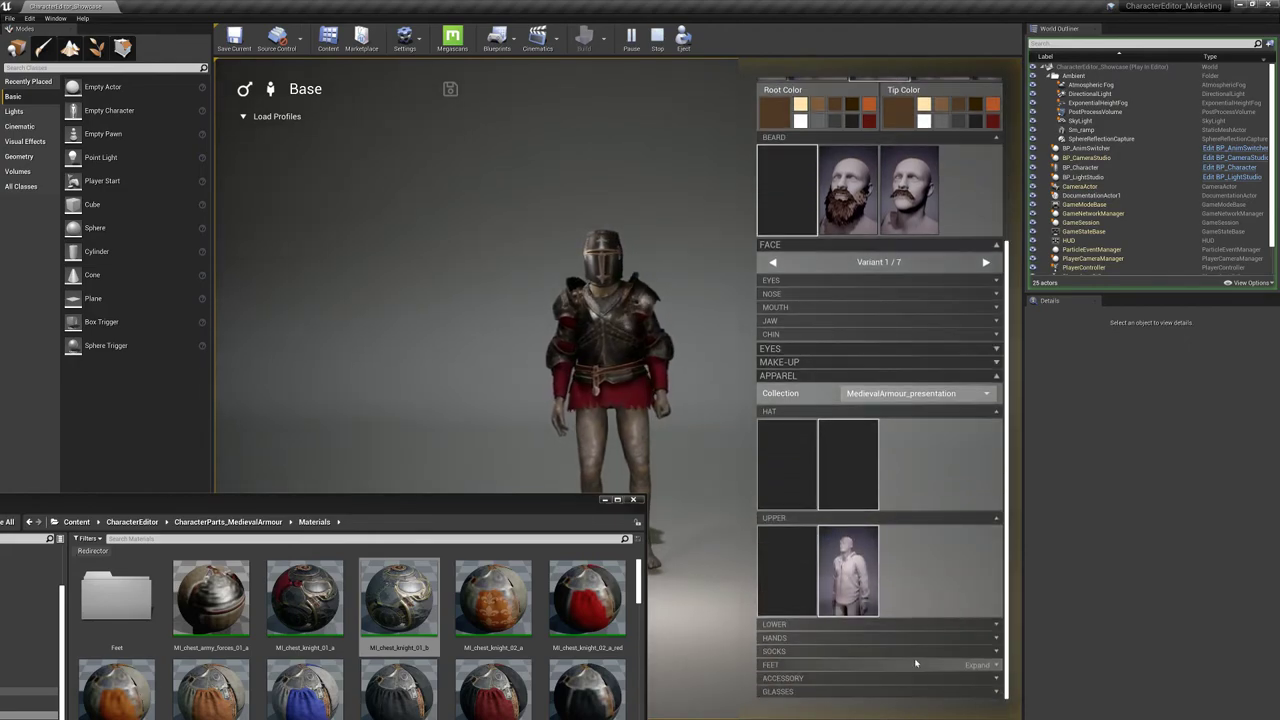
left_click(998, 626)
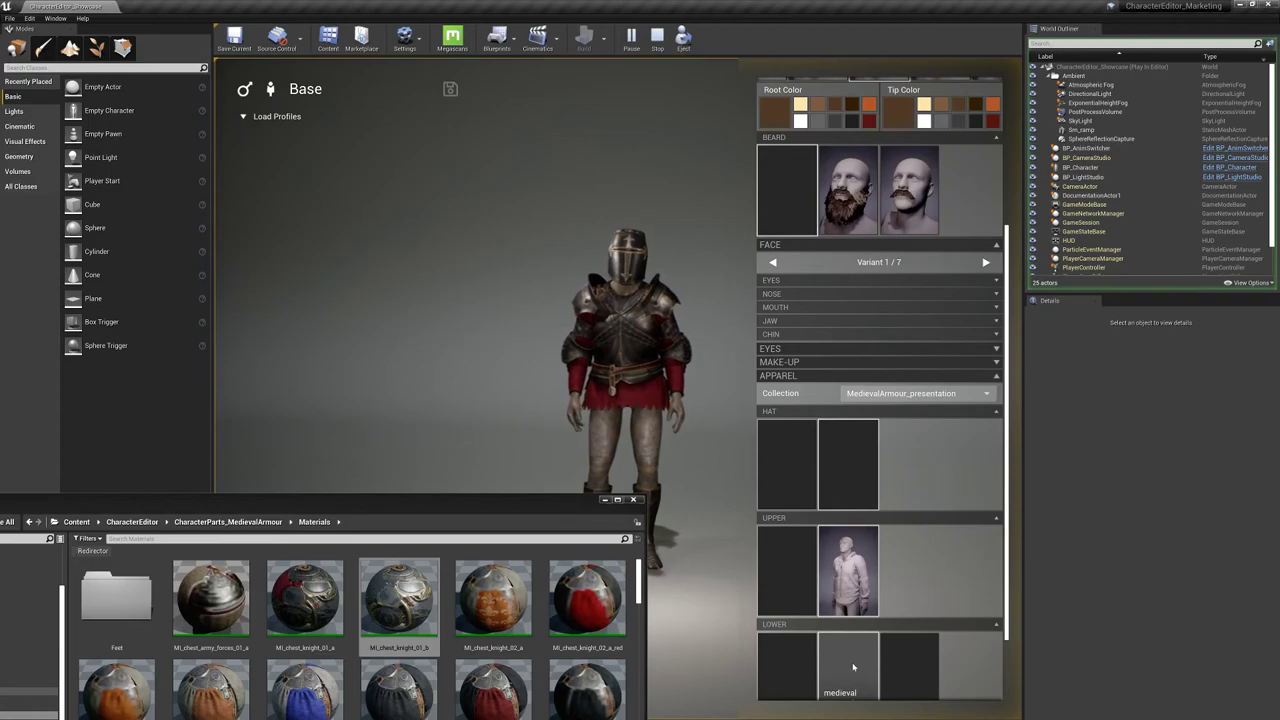
scroll(1003, 600, "down", 3)
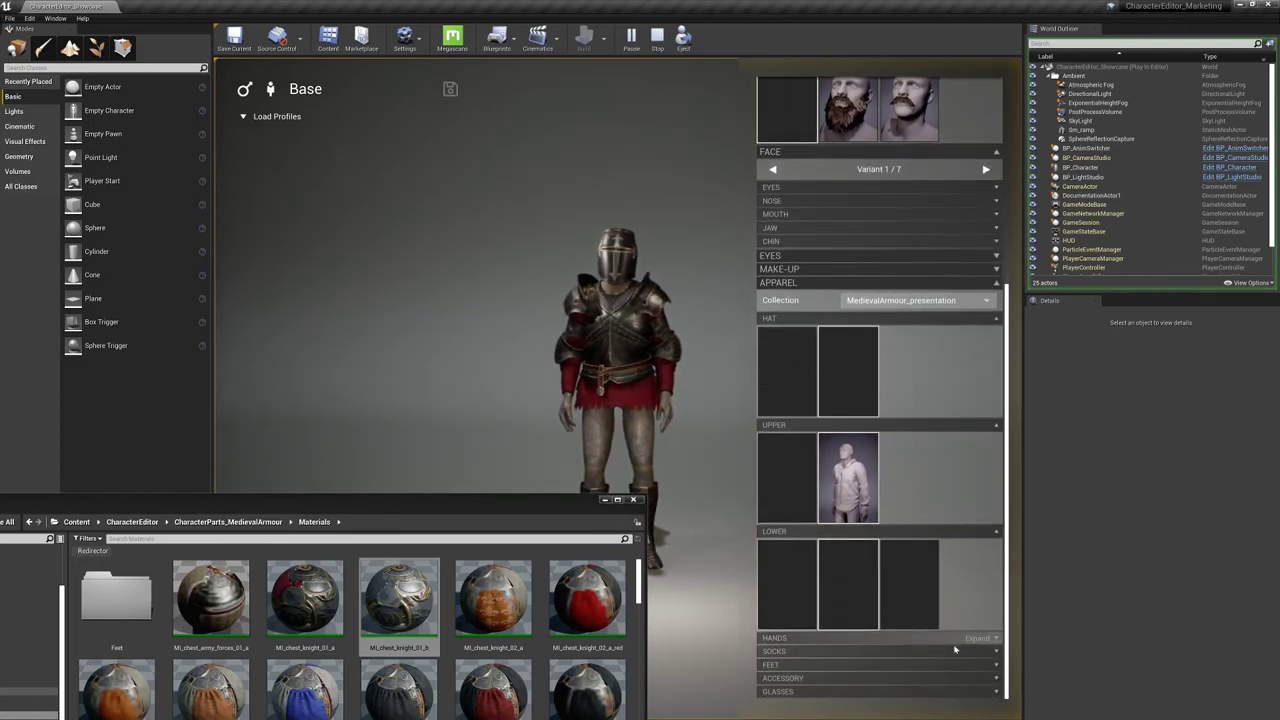
left_click(979, 663)
scroll(985, 610, "down", 3)
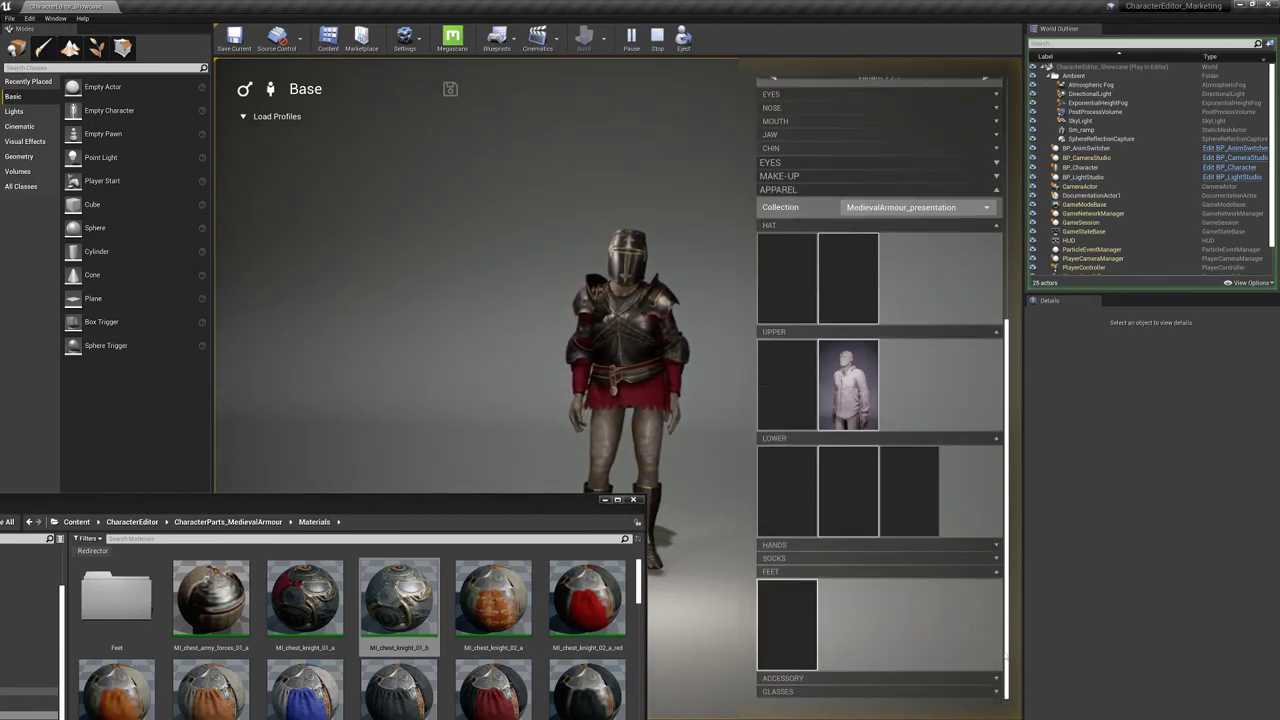
left_click(988, 561)
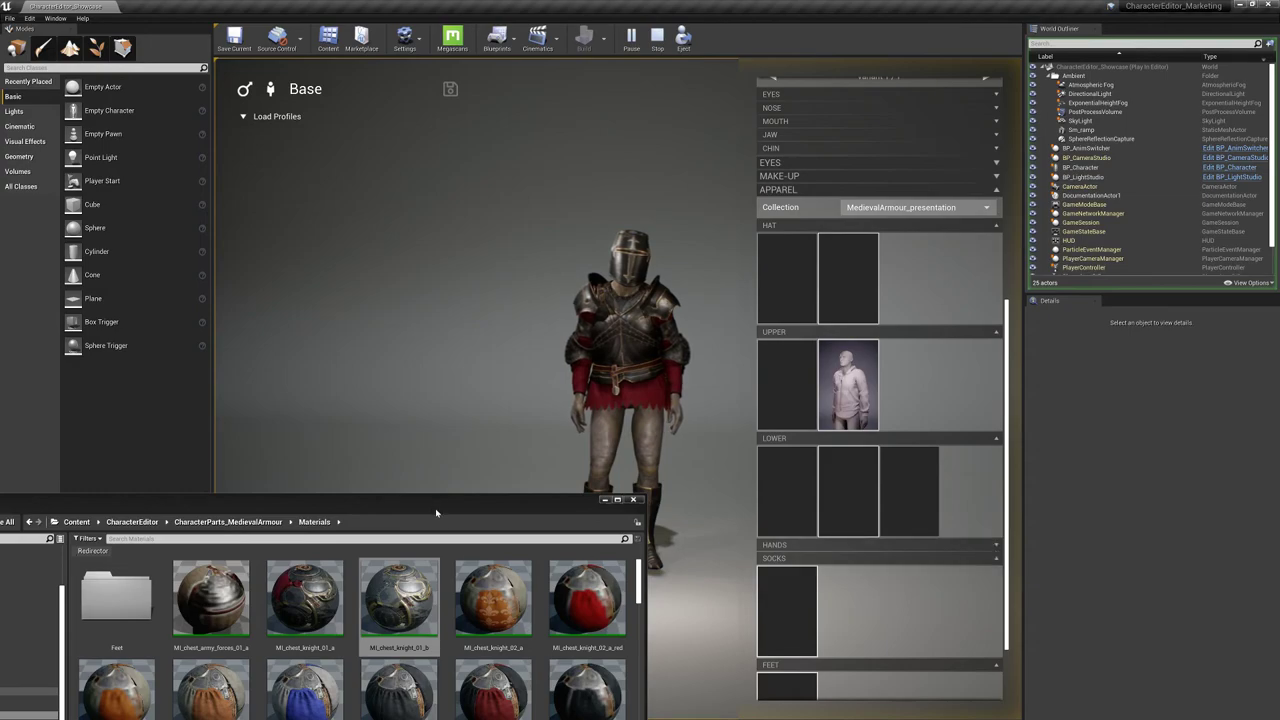
Move the Content Browser aside and examine the armoured character up close, from the front and the back
left_click_drag(436, 513, 361, 474)
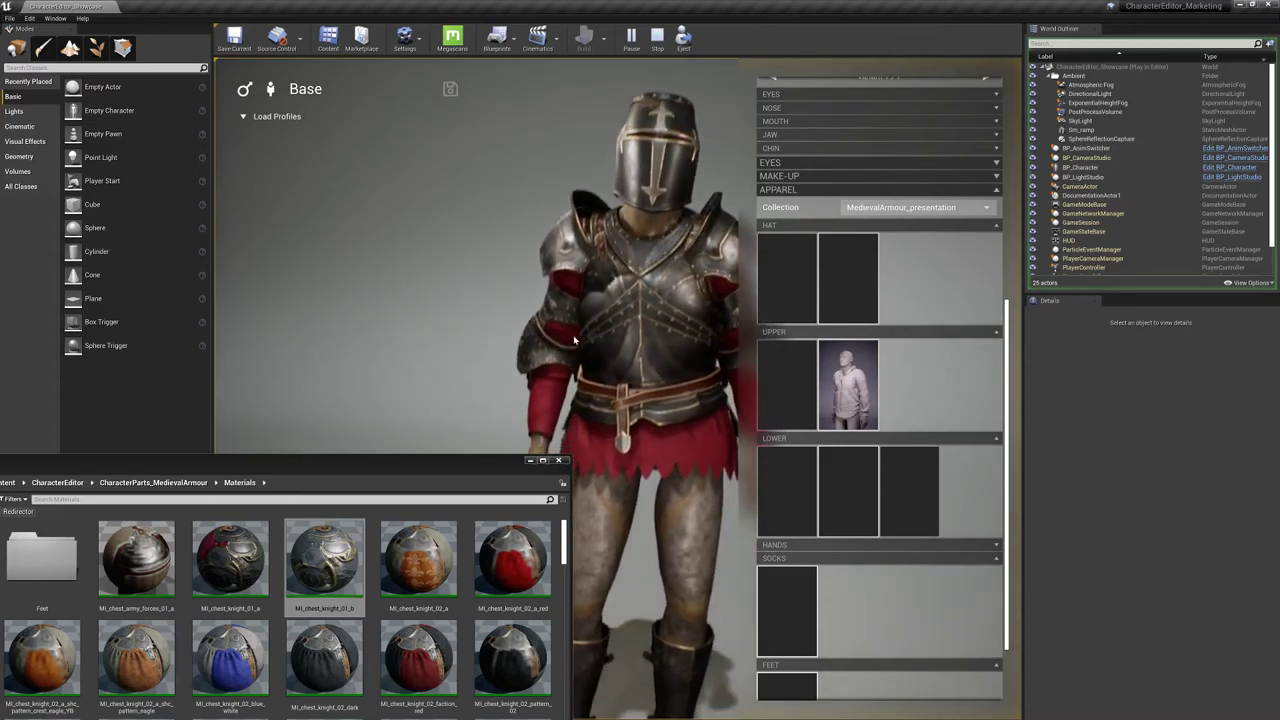
left_click_drag(422, 461, 589, 384)
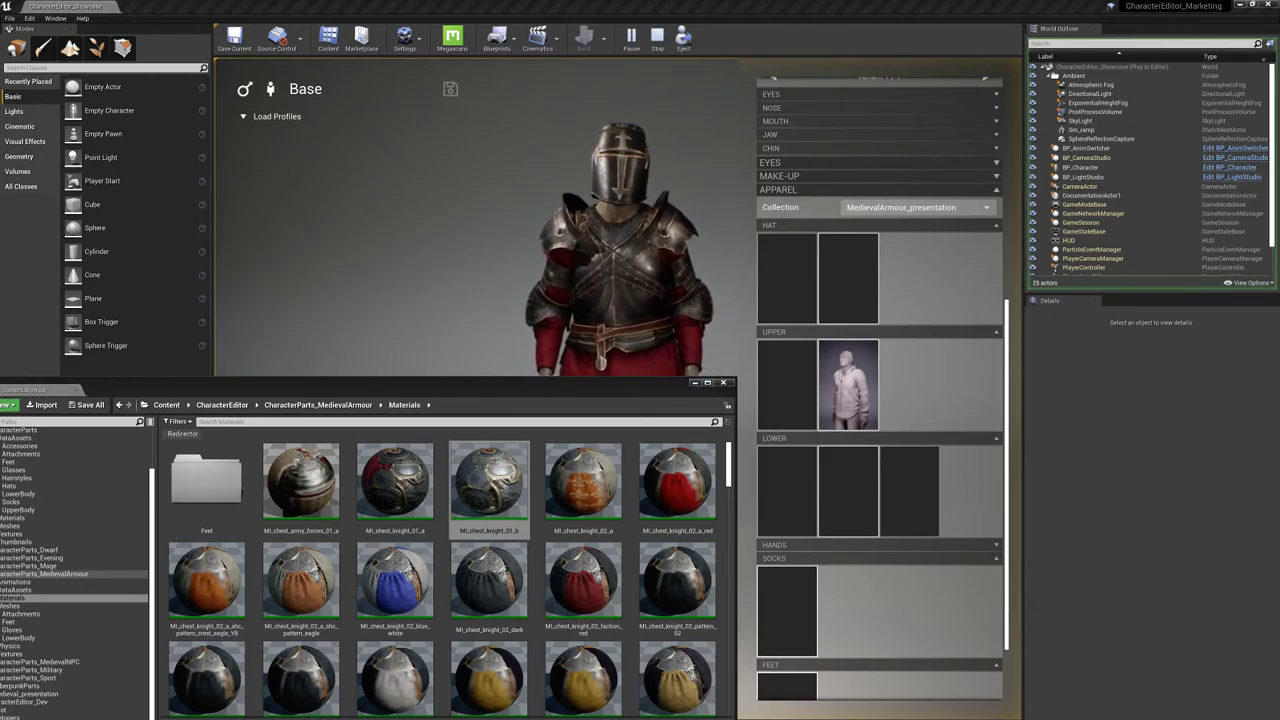
left_click_drag(609, 393, 602, 494)
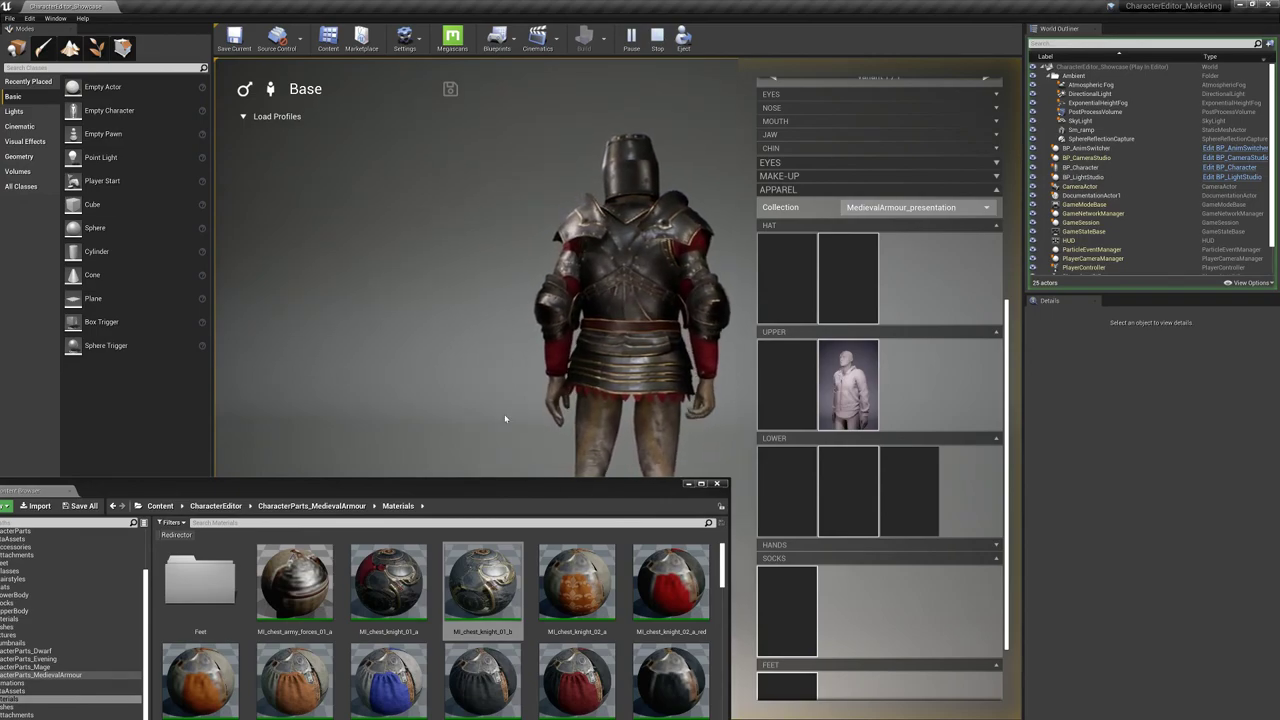
Switch to the Character Editor documentation PDF in Adobe Acrobat Reader and go to the start of its table of contents
key("super")
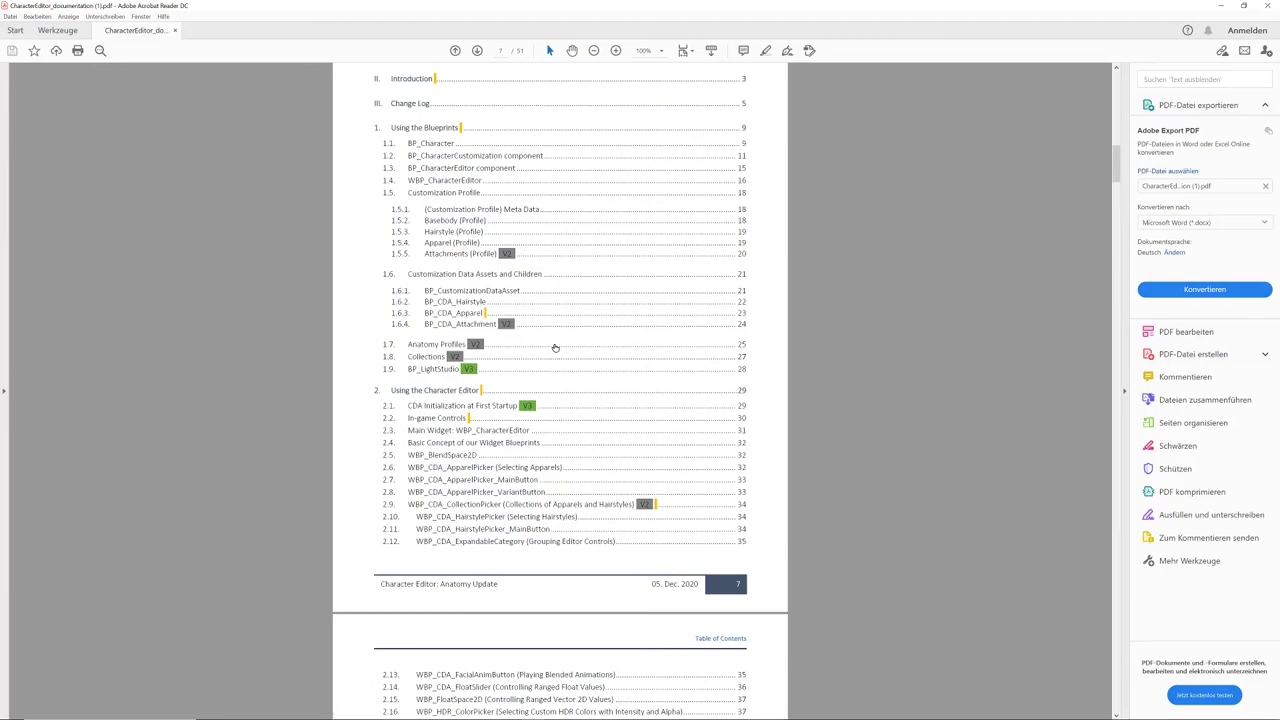
scroll(555, 347, "up", 12)
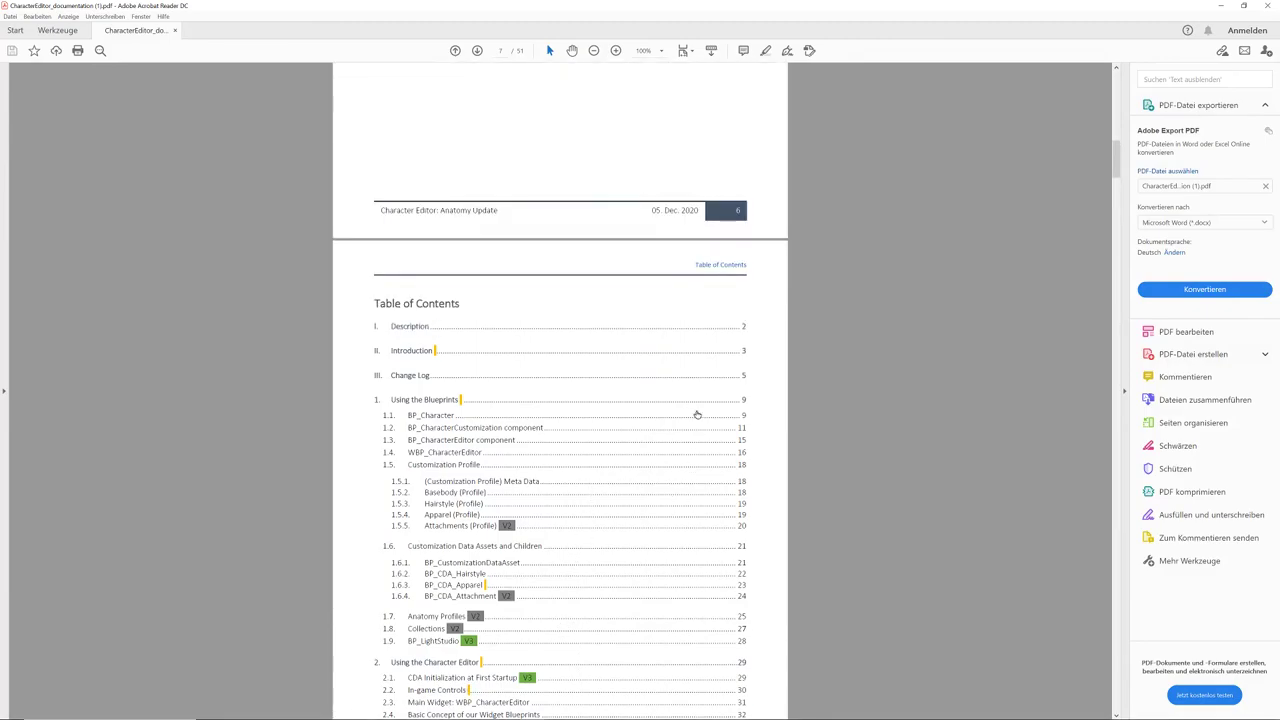
Look through the documentation's change log and table of contents, down to the Tutorials and FAQ chapters
scroll(850, 360, "down", 6)
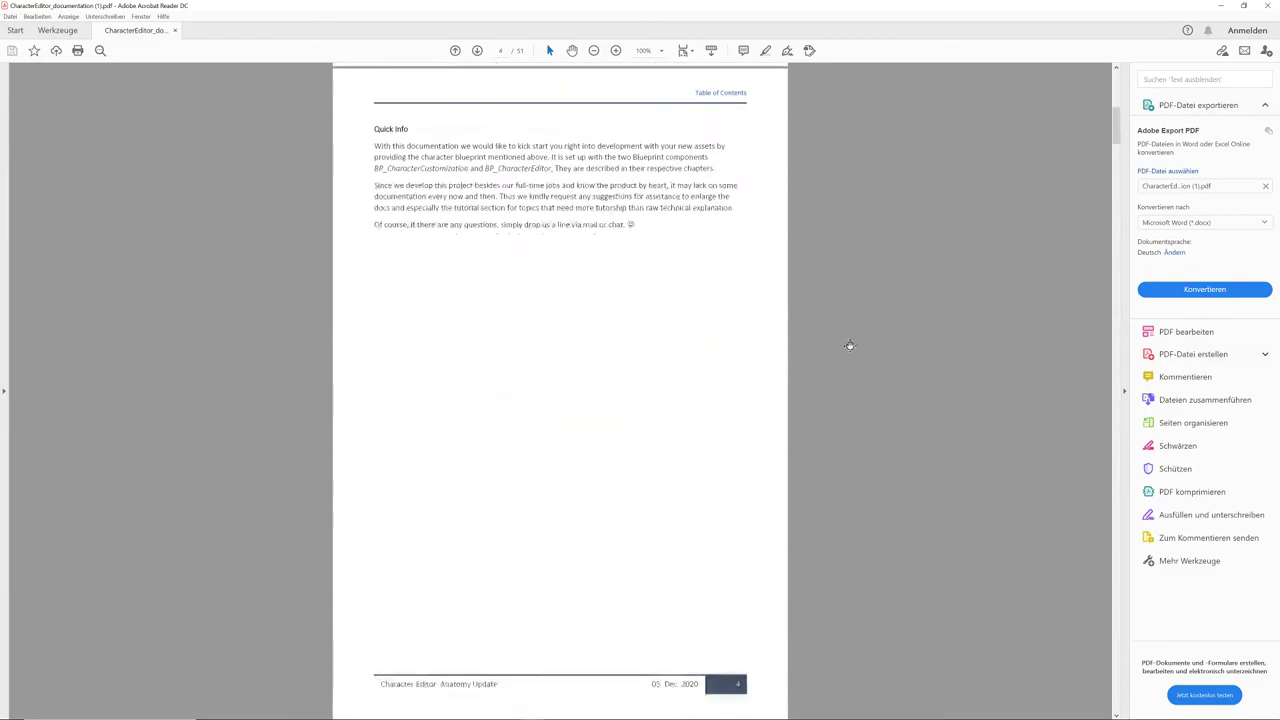
scroll(853, 355, "up", 6)
scroll(840, 352, "down", 5)
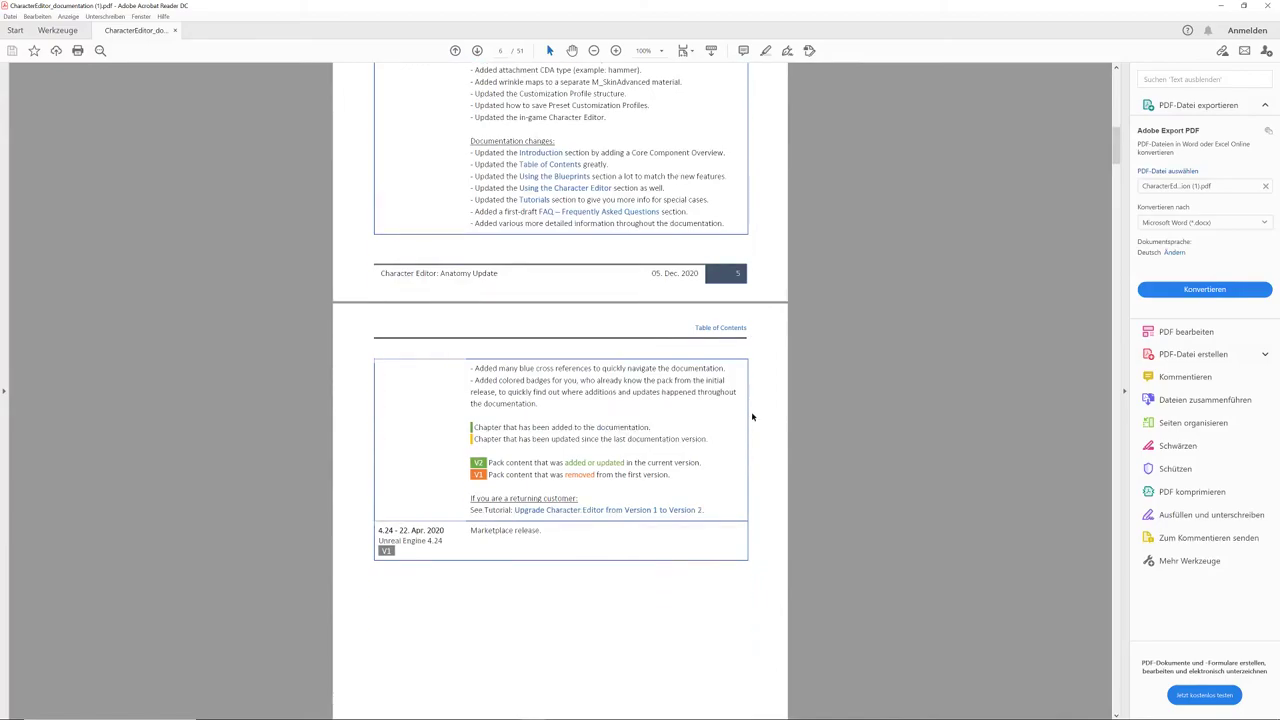
scroll(846, 250, "down", 12)
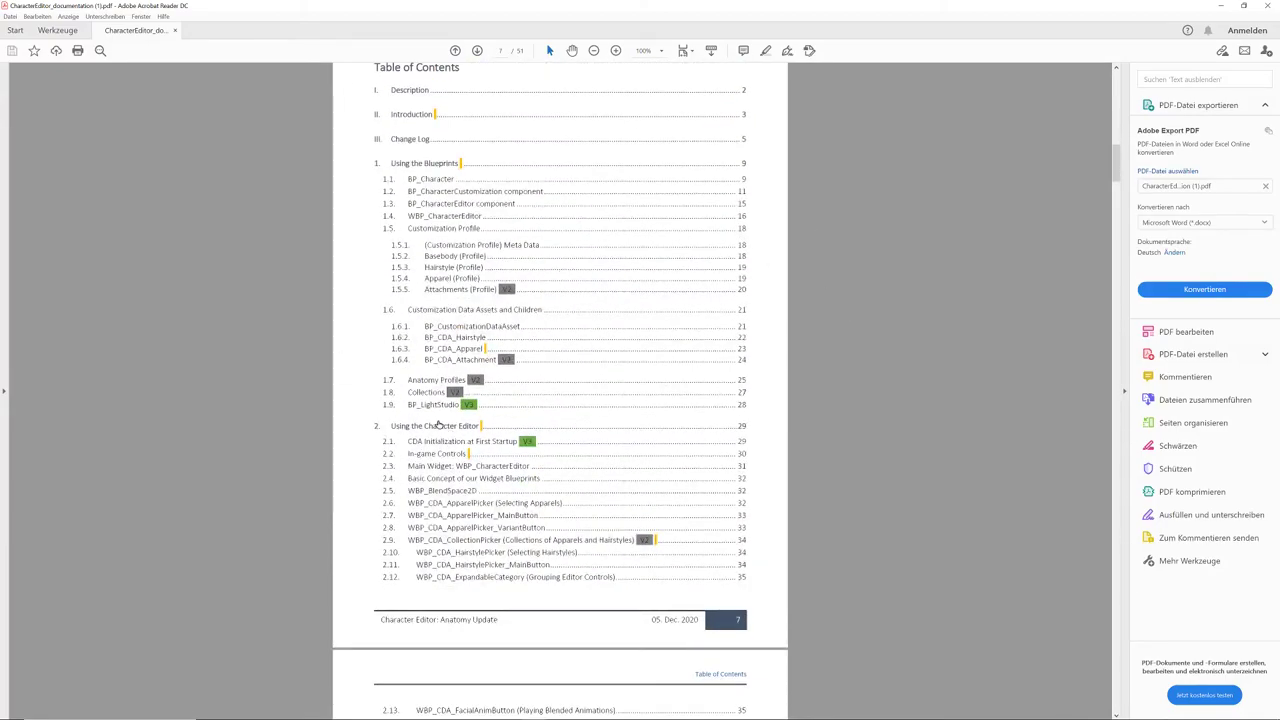
scroll(446, 309, "down", 6)
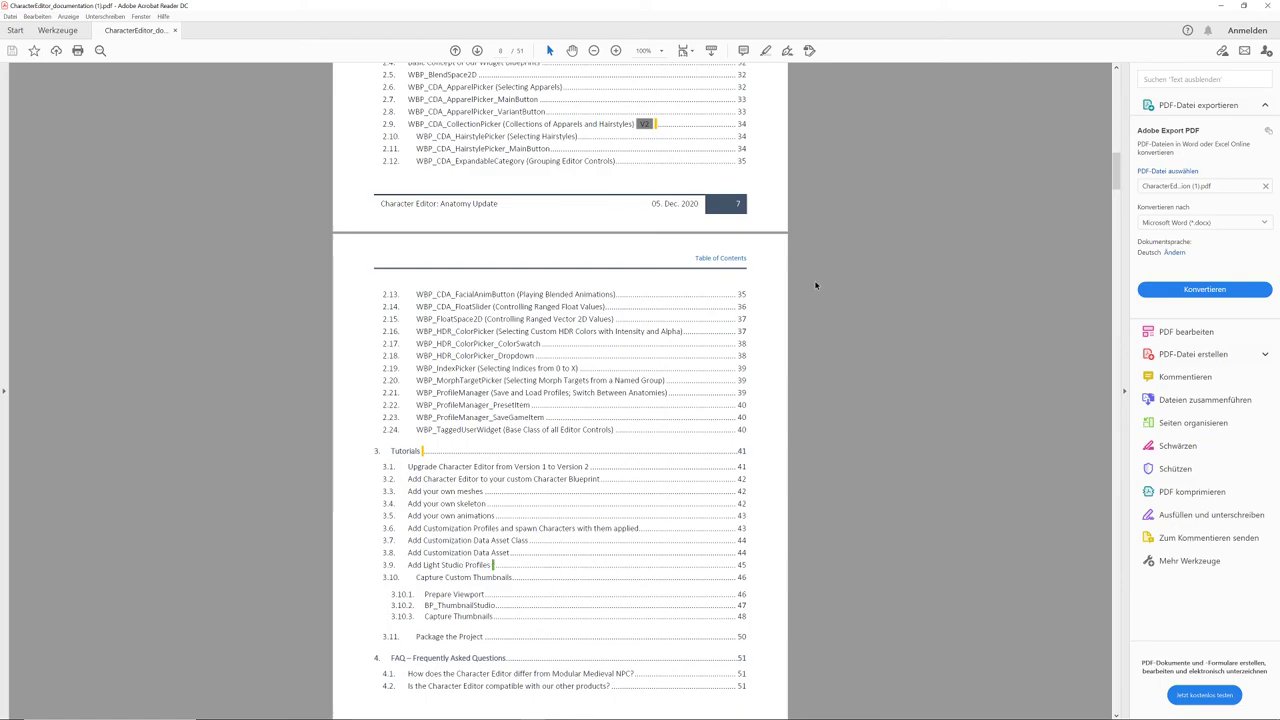
Return to the Unreal Editor and move the Content Browser clear of the character viewport
left_click(1220, 8)
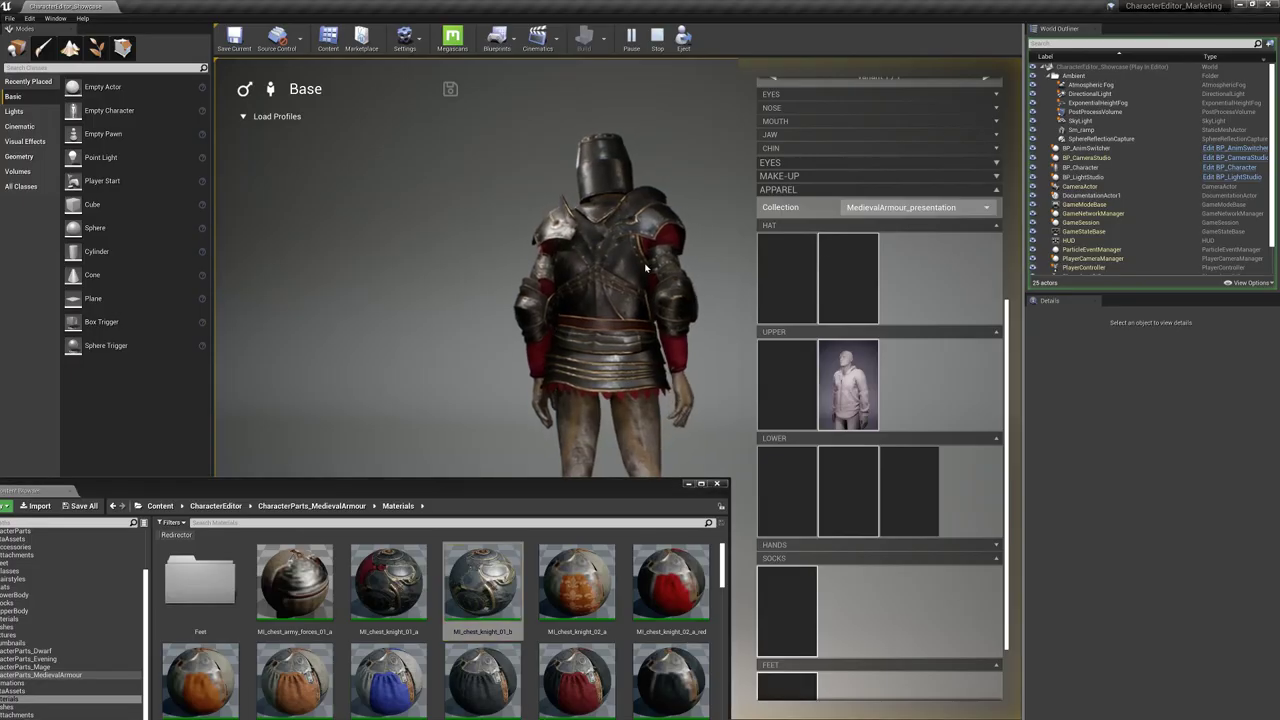
left_click_drag(627, 503, 0, 160)
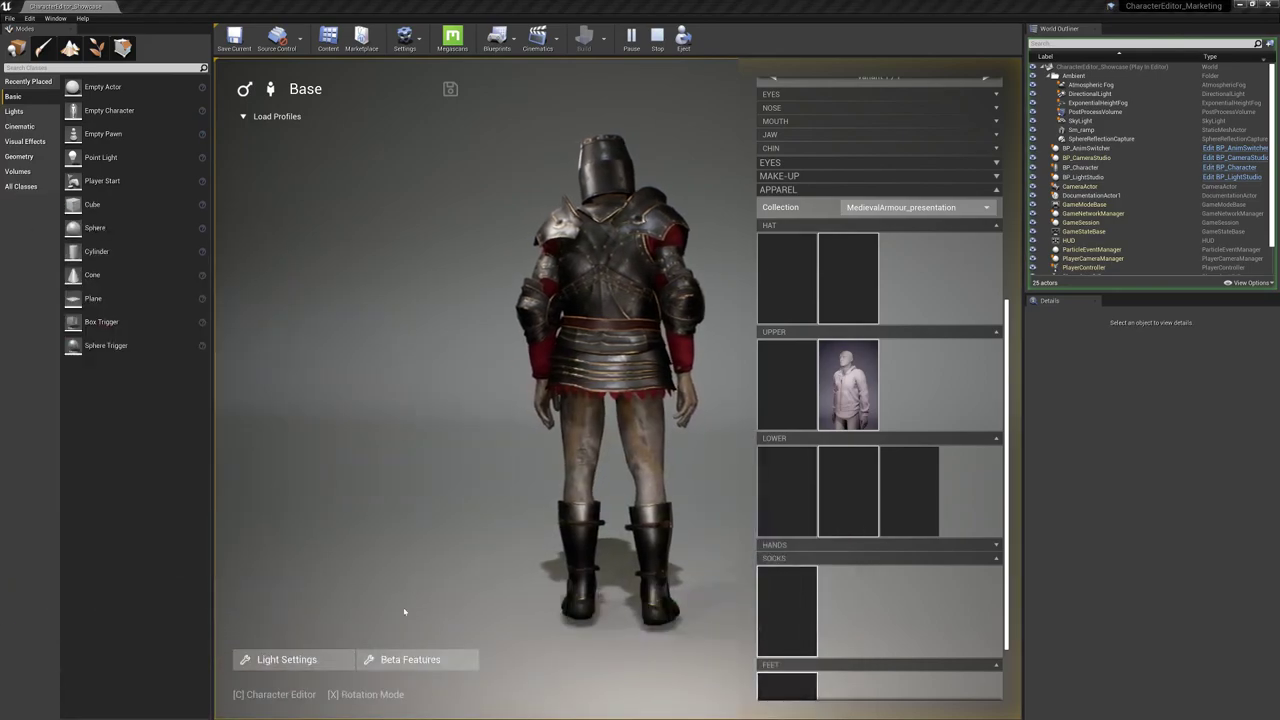
Compare the Presentation and unnamed lighting presets on the armoured character, and apply the last unnamed preset in the light settings
left_click(287, 659)
left_click(309, 632)
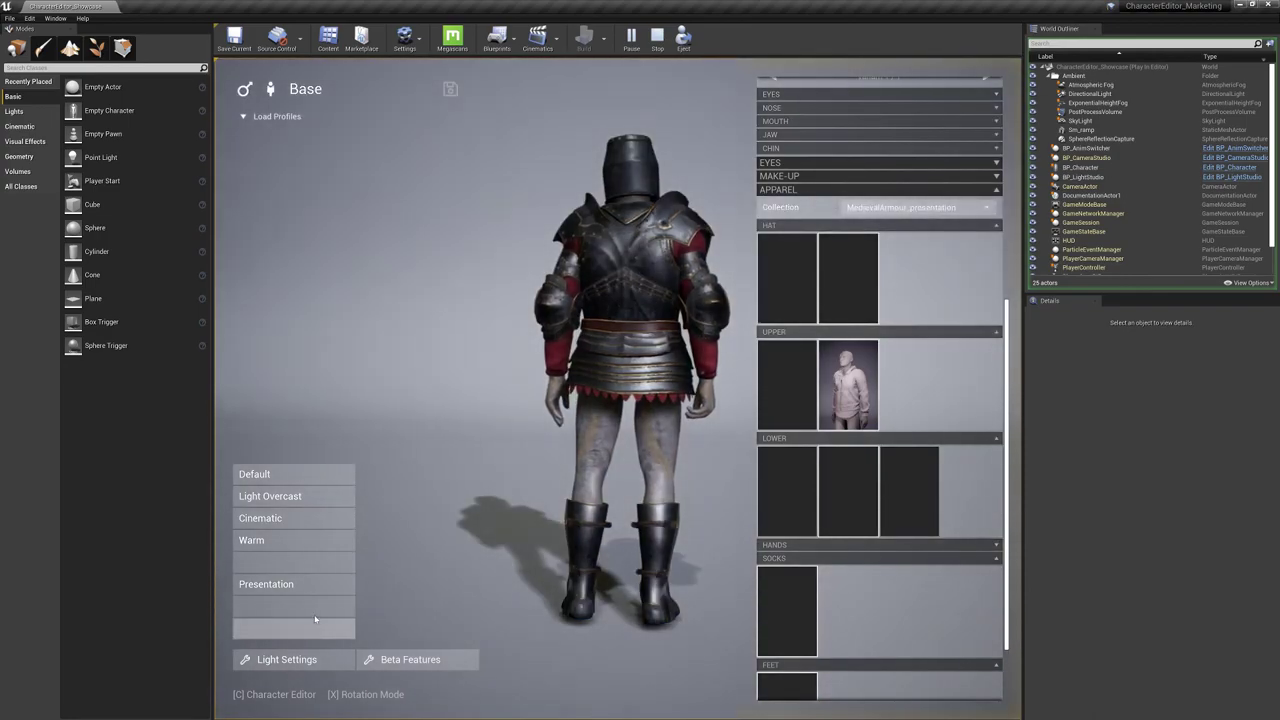
left_click(314, 606)
left_click(311, 584)
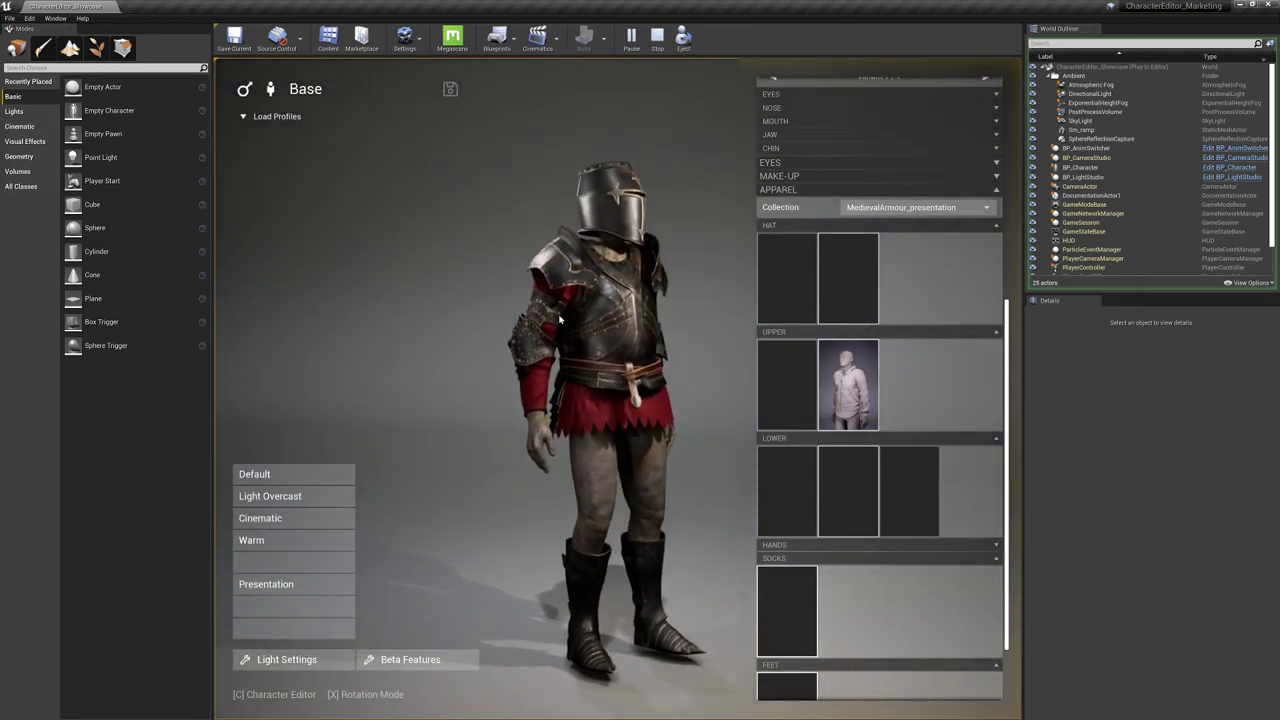
left_click(329, 629)
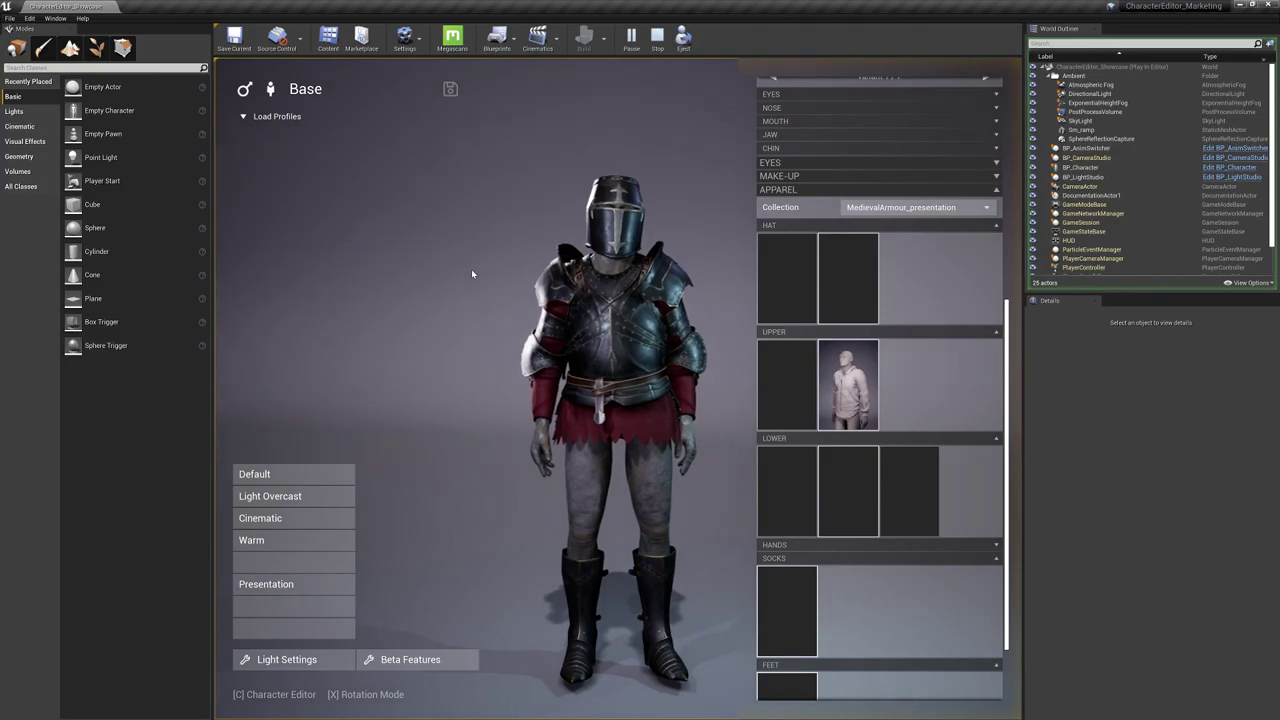
Switch the apparel collection to Medieval Armour and set the character's skin to Variant 4
left_click(915, 207)
left_click(905, 282)
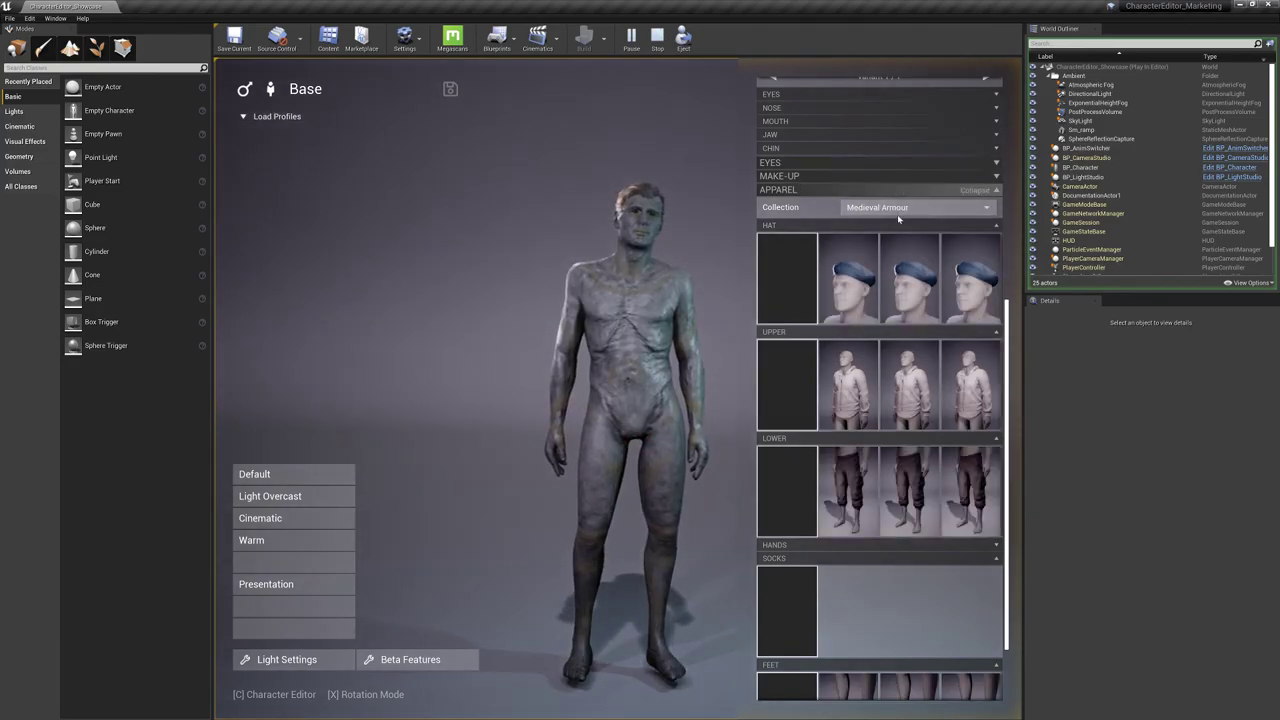
left_click_drag(1008, 309, 1021, 299)
scroll(900, 250, "up", 5)
left_click(862, 166)
left_click(862, 166)
left_click(862, 166)
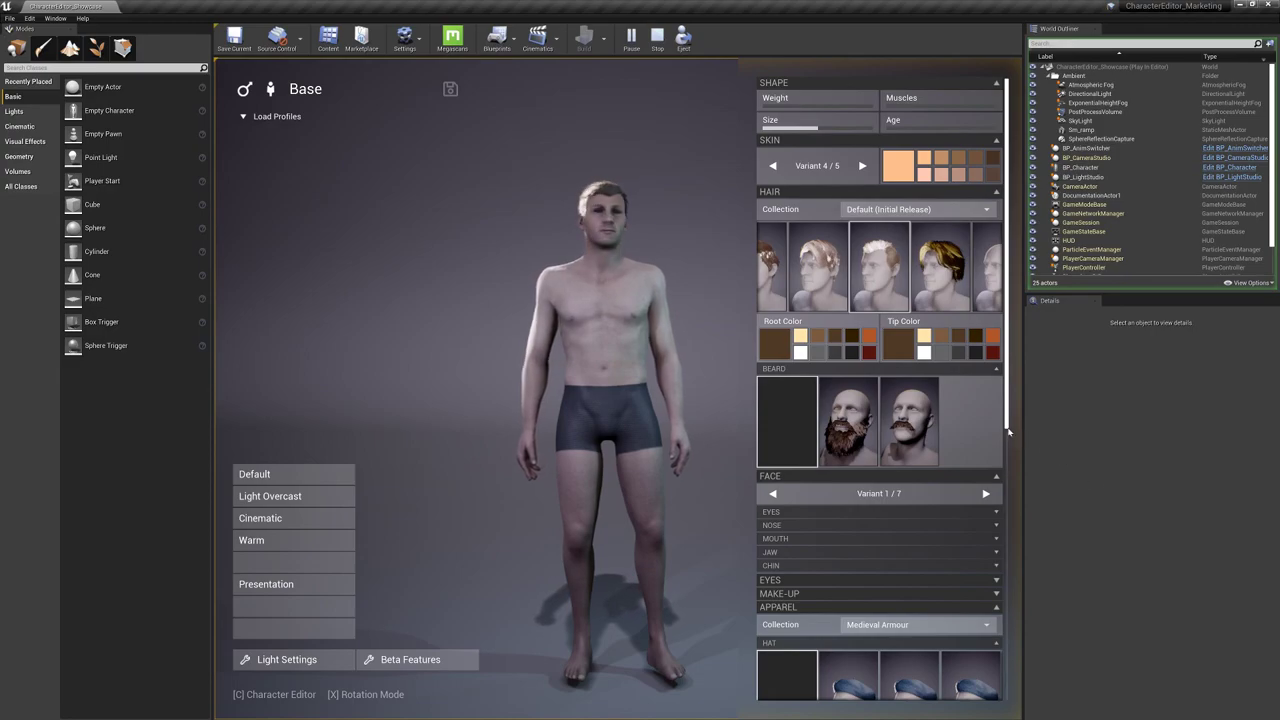
Randomize the Medieval Armour apparel repeatedly to present different outfits, ending on the knight with the crusader helmet and plate armour
scroll(880, 420, "down", 5)
left_click(760, 373)
left_click(762, 373)
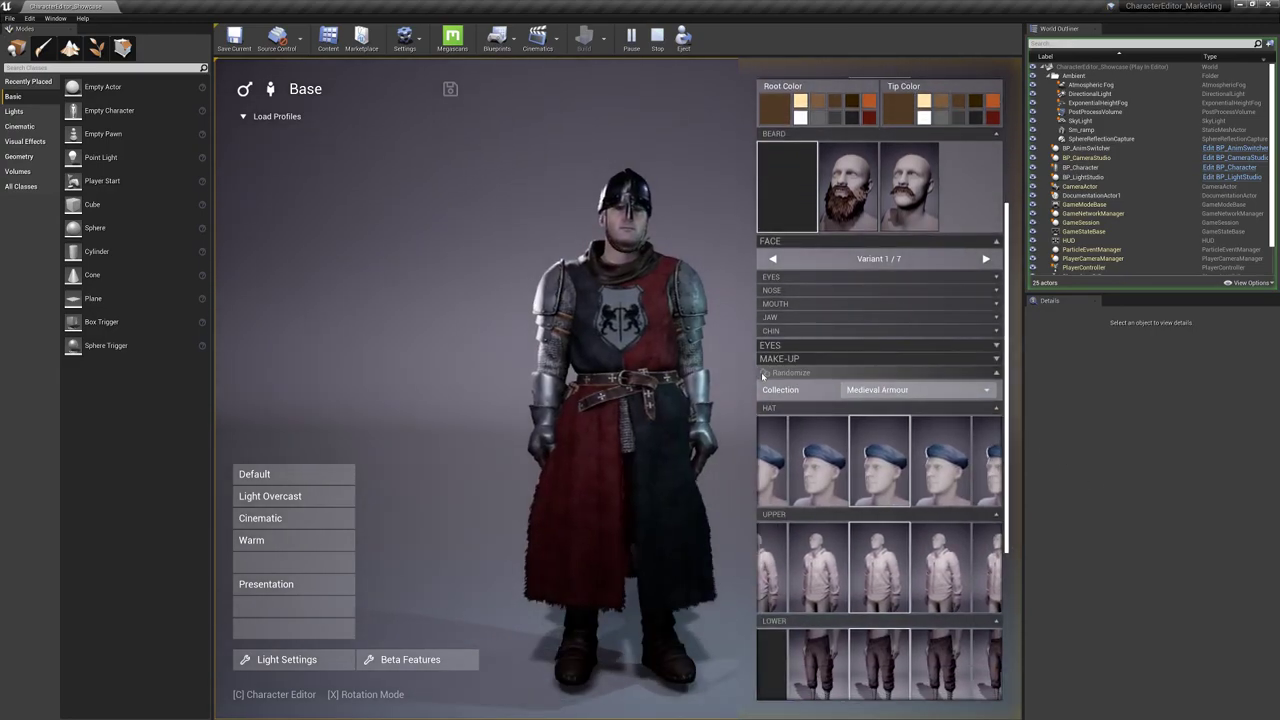
left_click(762, 373)
left_click(762, 373)
left_click(762, 373)
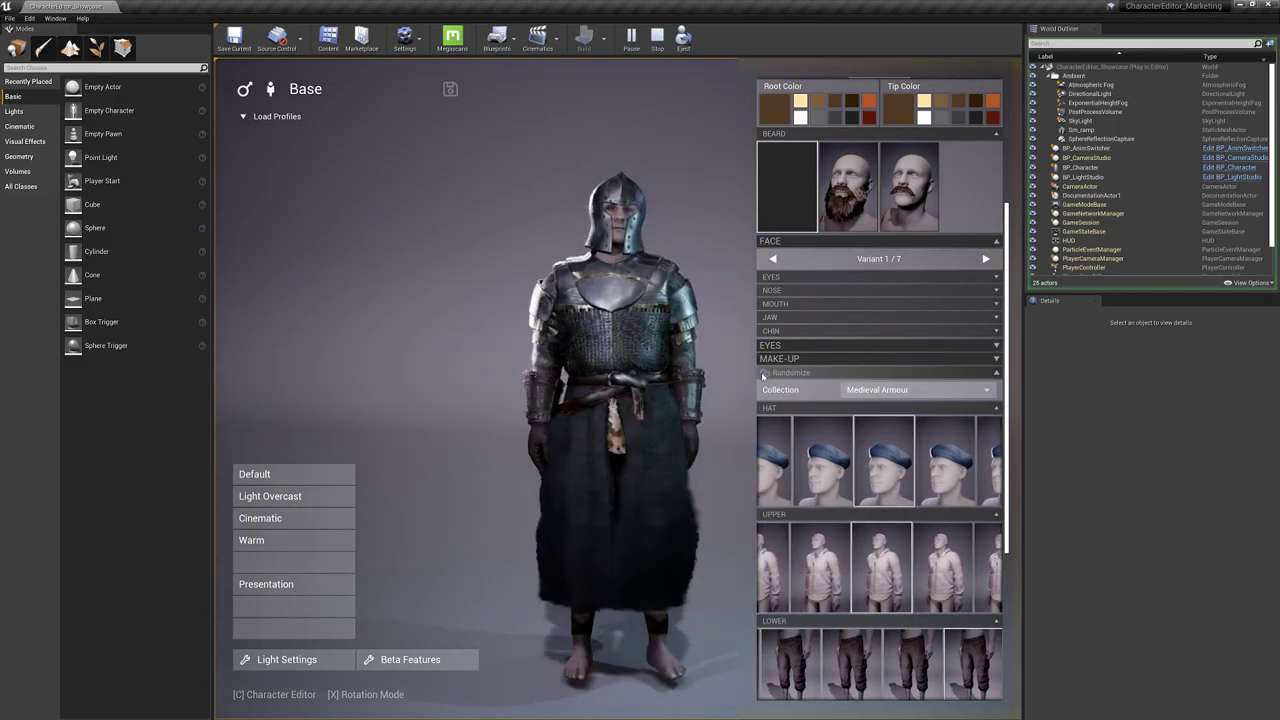
left_click(762, 373)
left_click(762, 373)
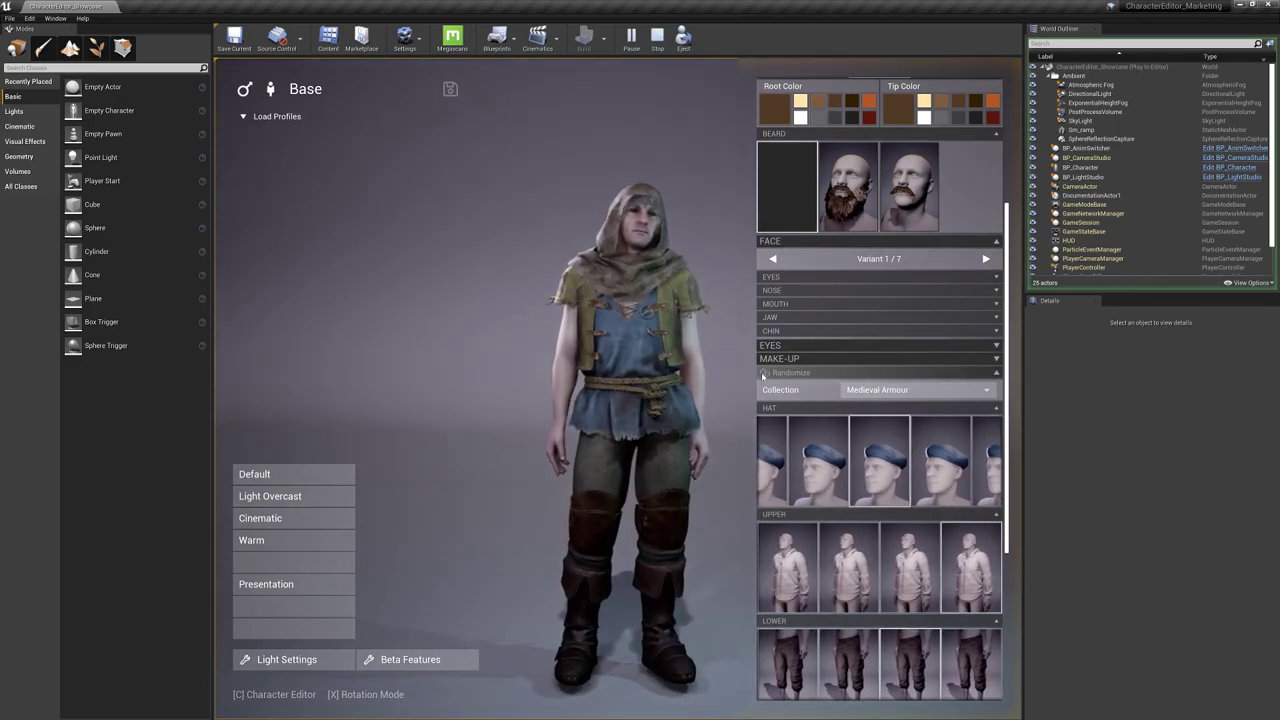
left_click(762, 373)
left_click(762, 373)
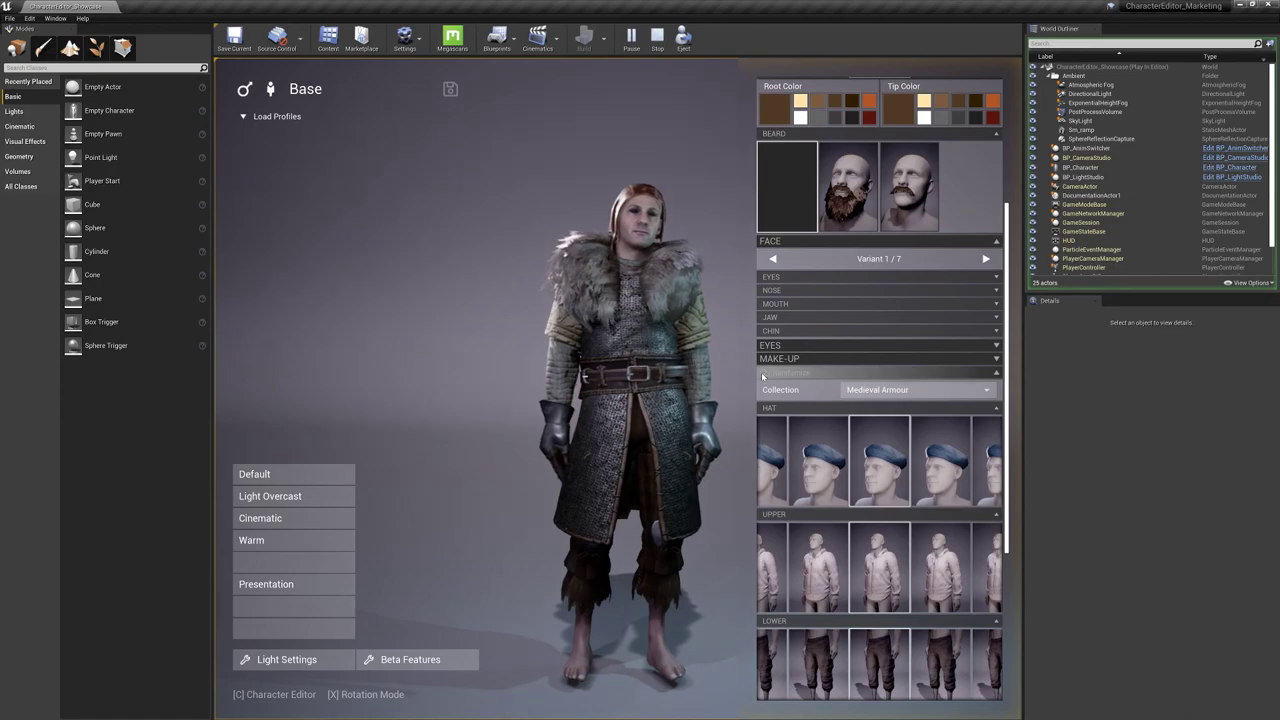
left_click(763, 373)
left_click(763, 373)
left_click(763, 373)
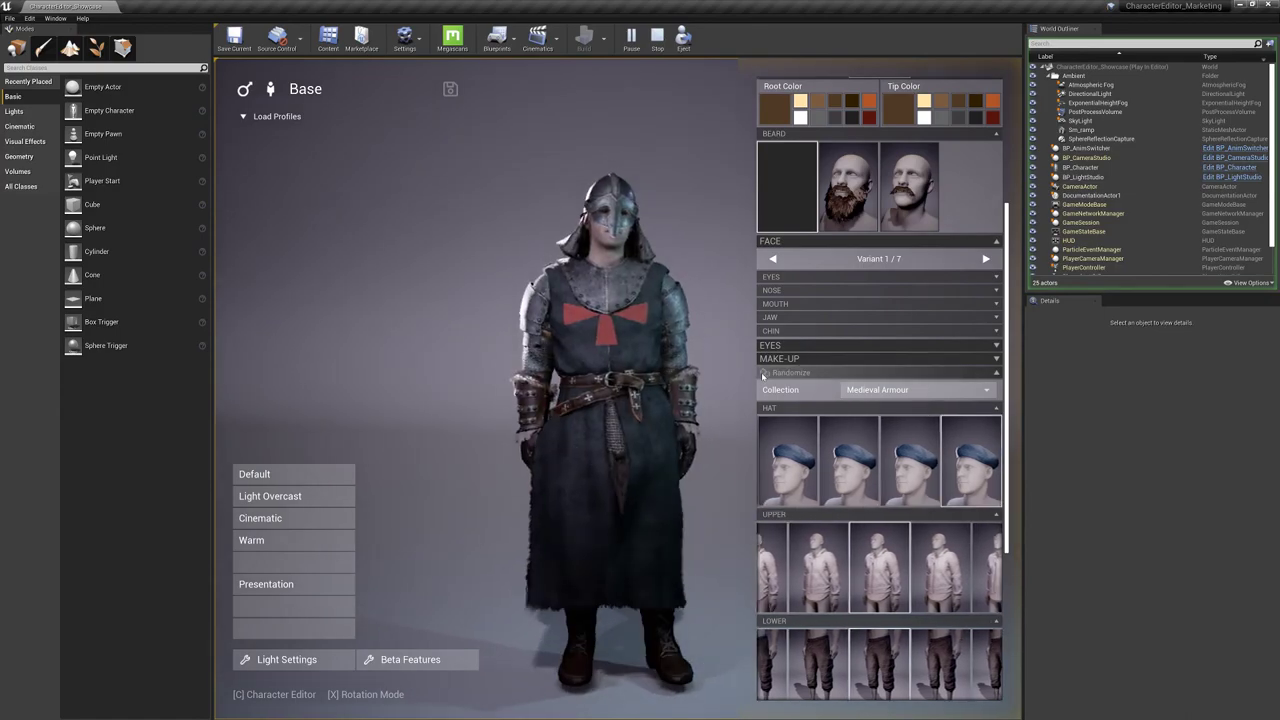
left_click(763, 373)
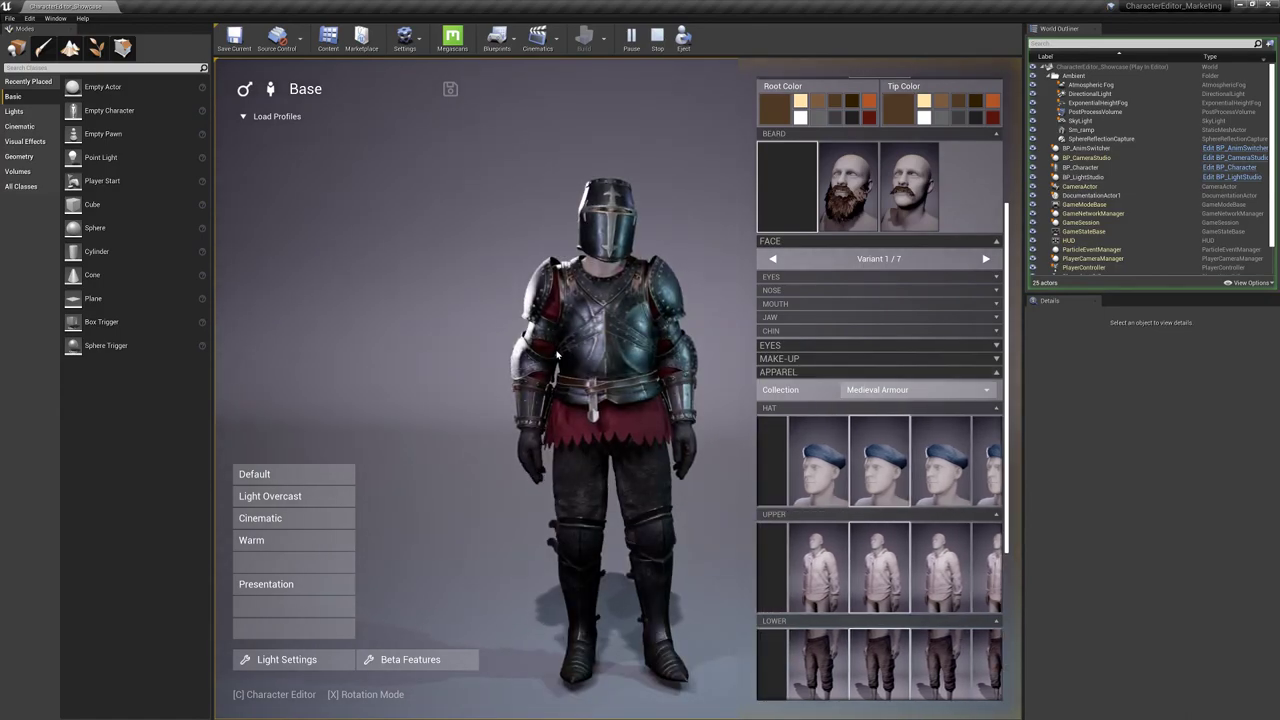